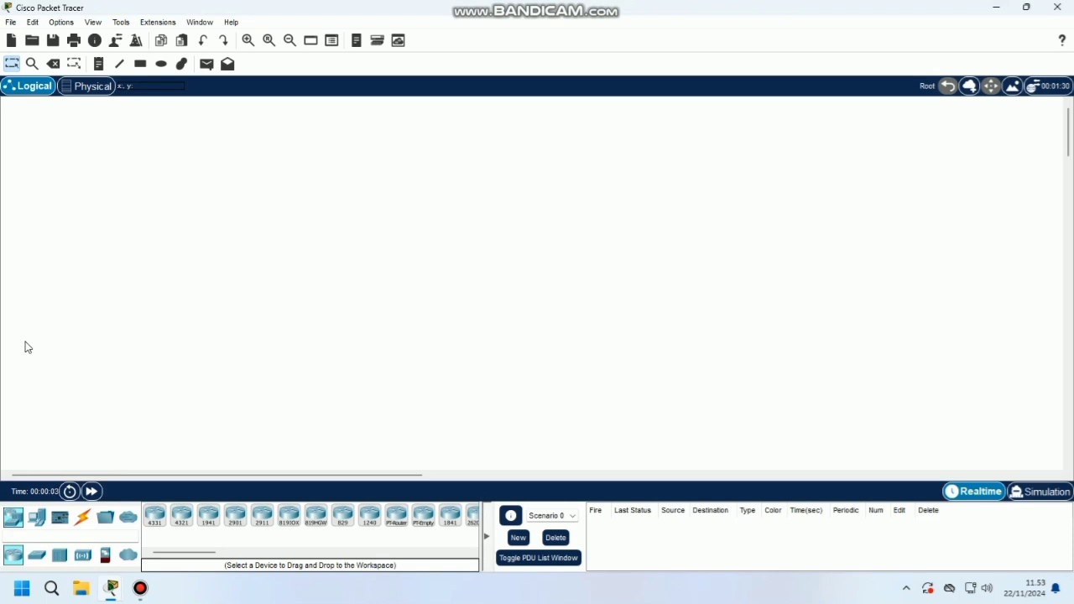
Place a generic PC and a 2811 router side by side on the workspace
{"action": "left_click", "coordinate": [37, 520]}
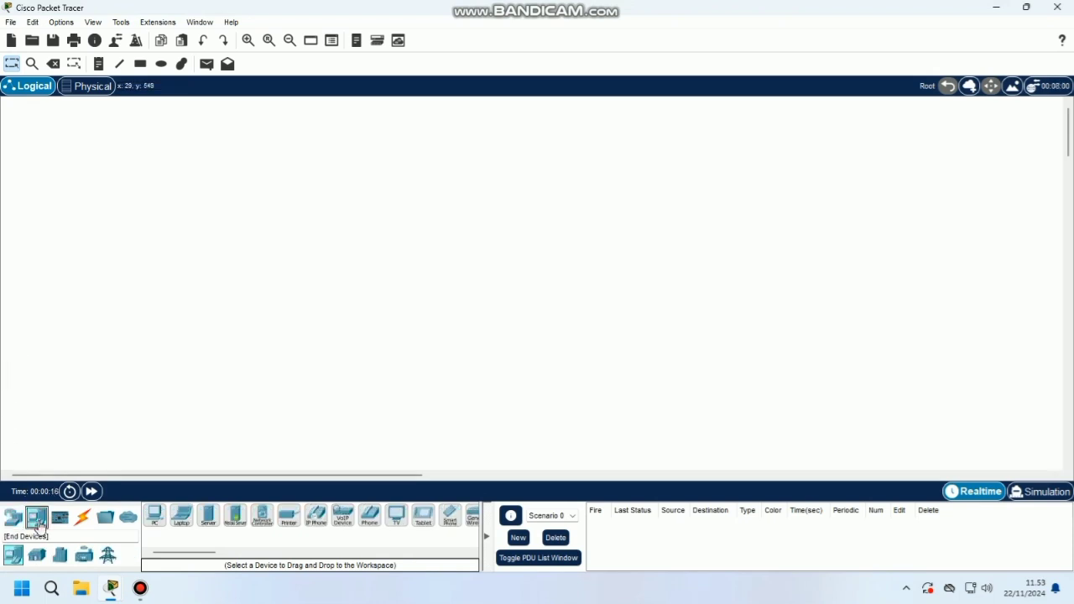
{"action": "left_click", "coordinate": [152, 518]}
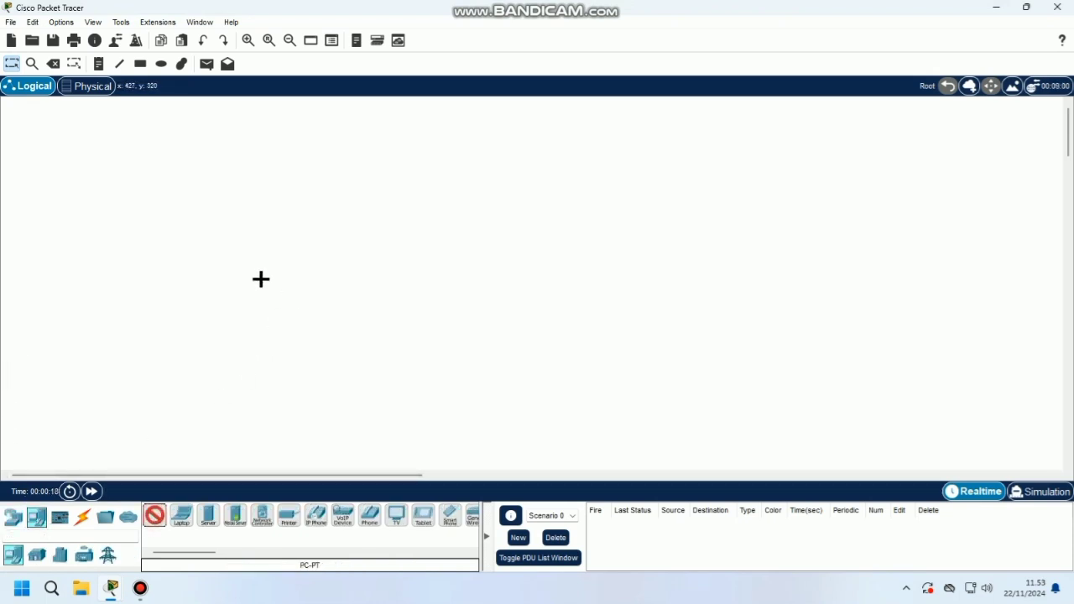
{"action": "left_click", "coordinate": [203, 238]}
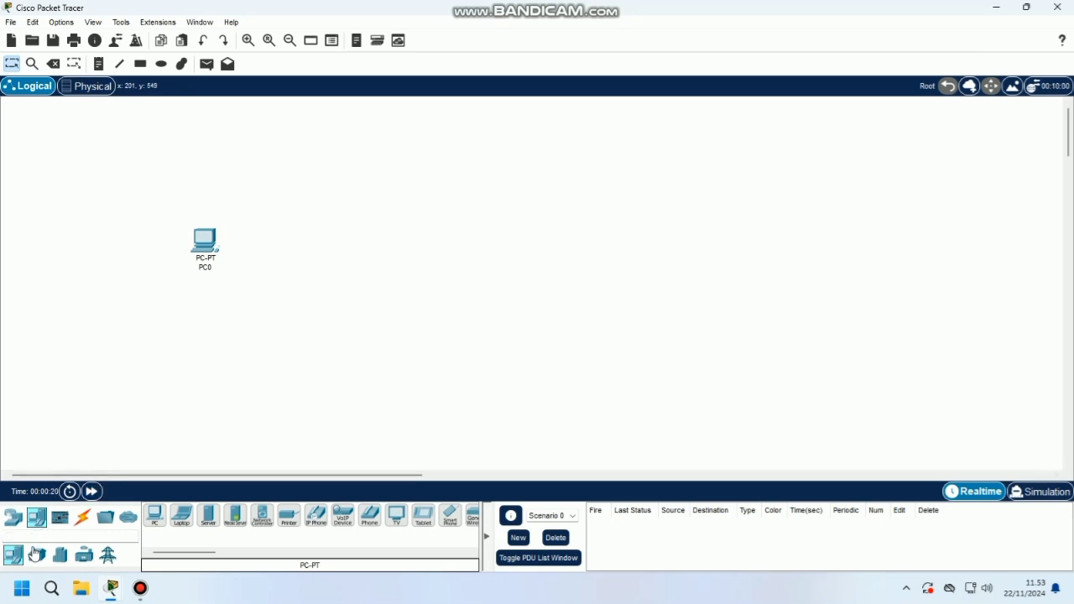
{"action": "left_click", "coordinate": [12, 518]}
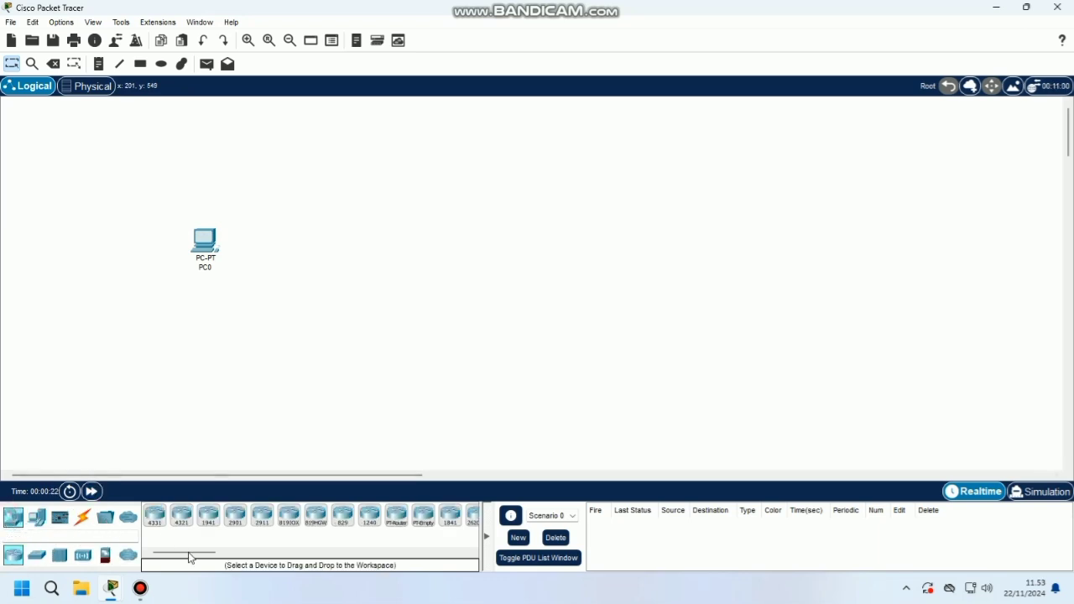
{"action": "left_click_drag", "start_coordinate": [191, 558], "coordinate": [241, 556]}
{"action": "left_click", "coordinate": [315, 515]}
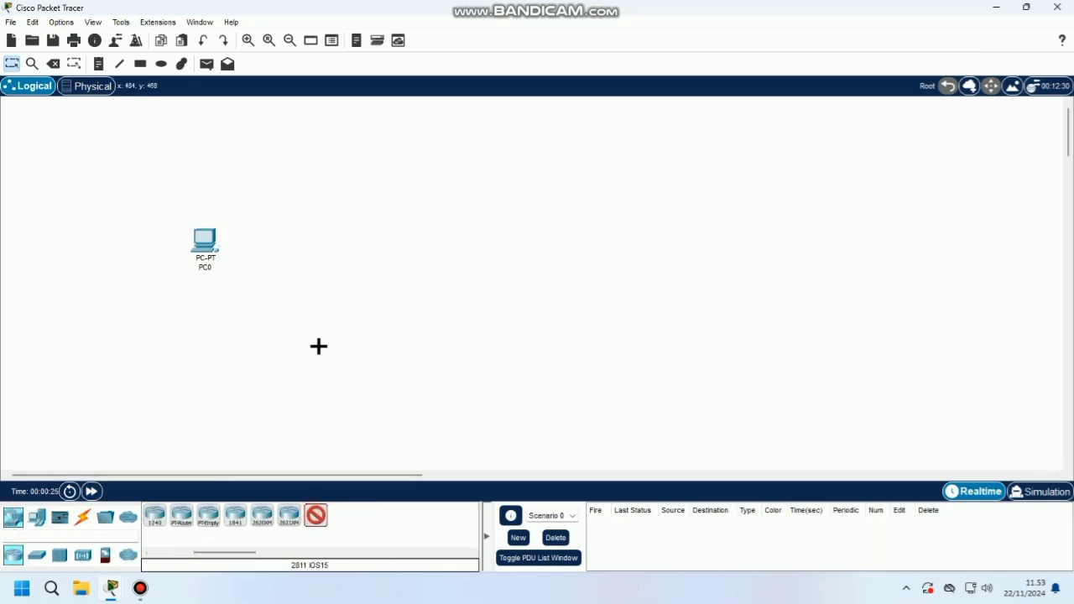
{"action": "left_click", "coordinate": [317, 246]}
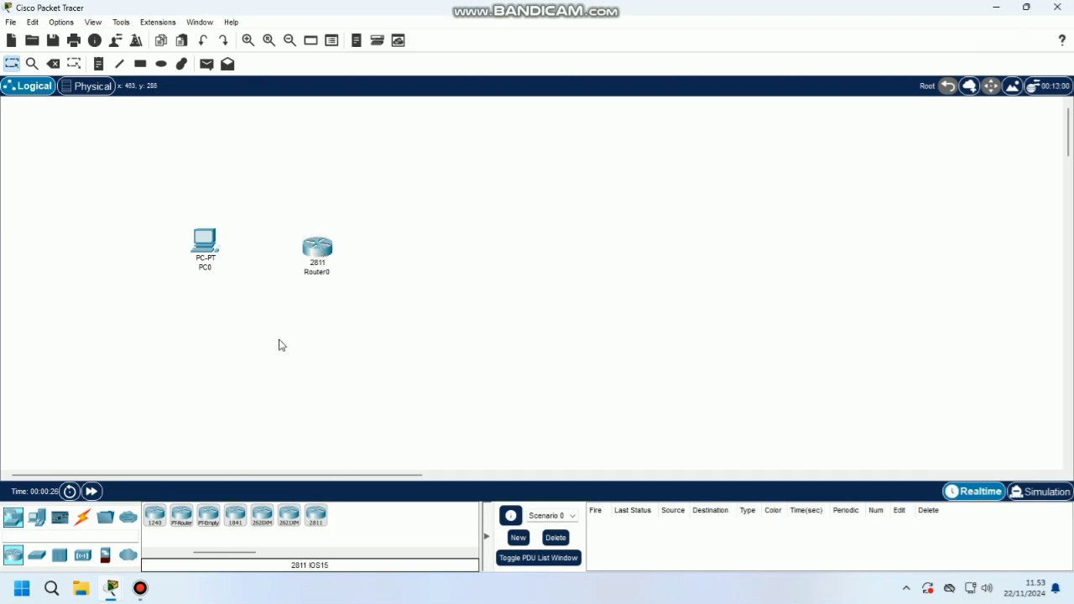
Add a Central-Office-Server and a Cell-Tower to the right of the router
{"action": "left_click", "coordinate": [59, 555]}
{"action": "left_click", "coordinate": [105, 556]}
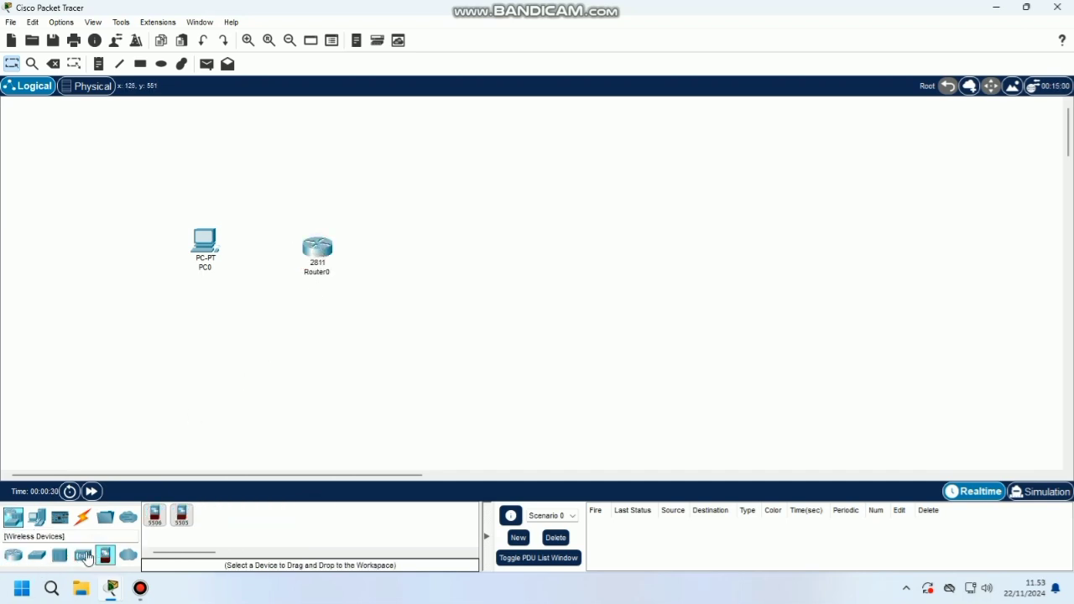
{"action": "left_click", "coordinate": [83, 556]}
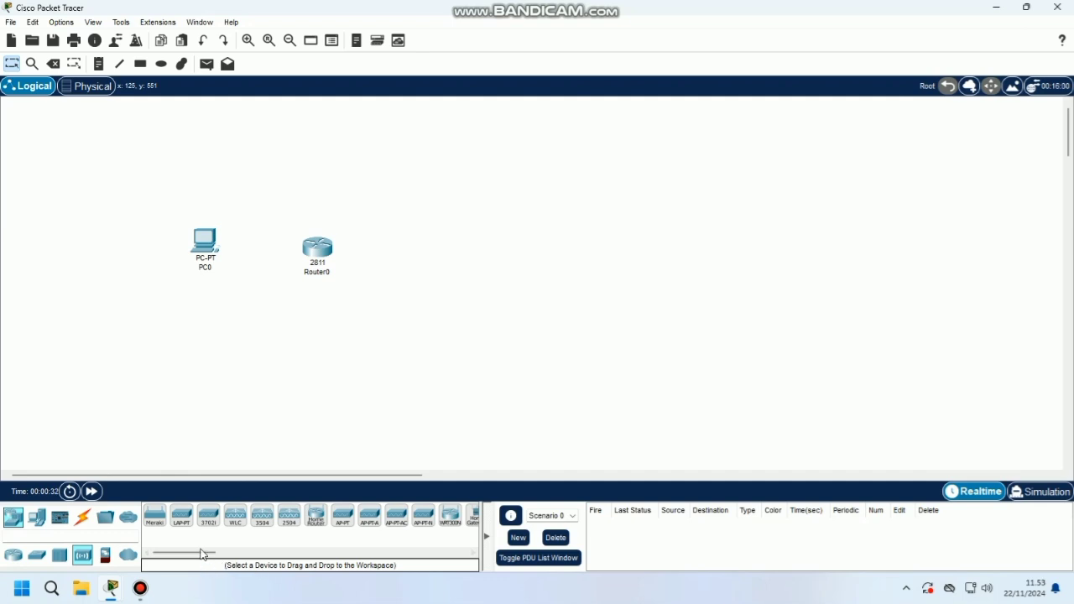
{"action": "left_click_drag", "start_coordinate": [202, 554], "coordinate": [252, 554]}
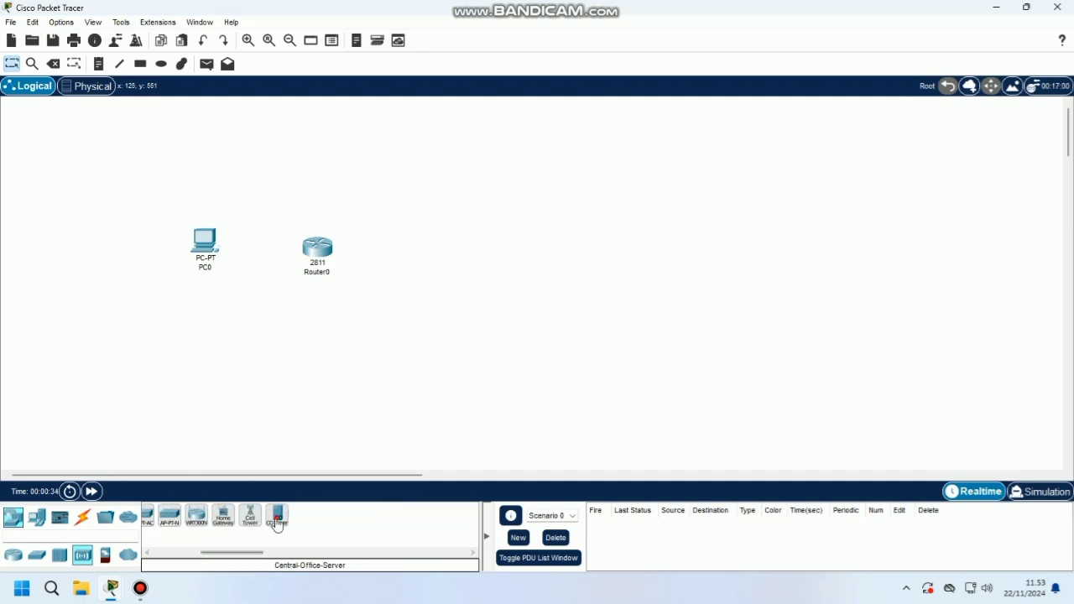
{"action": "left_click", "coordinate": [277, 522]}
{"action": "left_click", "coordinate": [424, 253]}
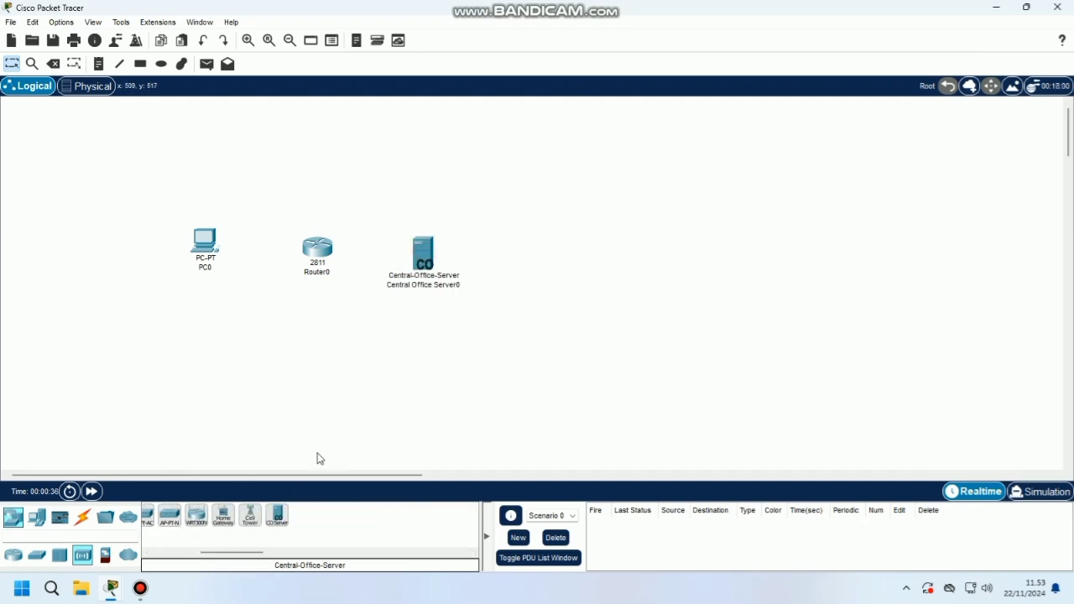
{"action": "left_click", "coordinate": [250, 515]}
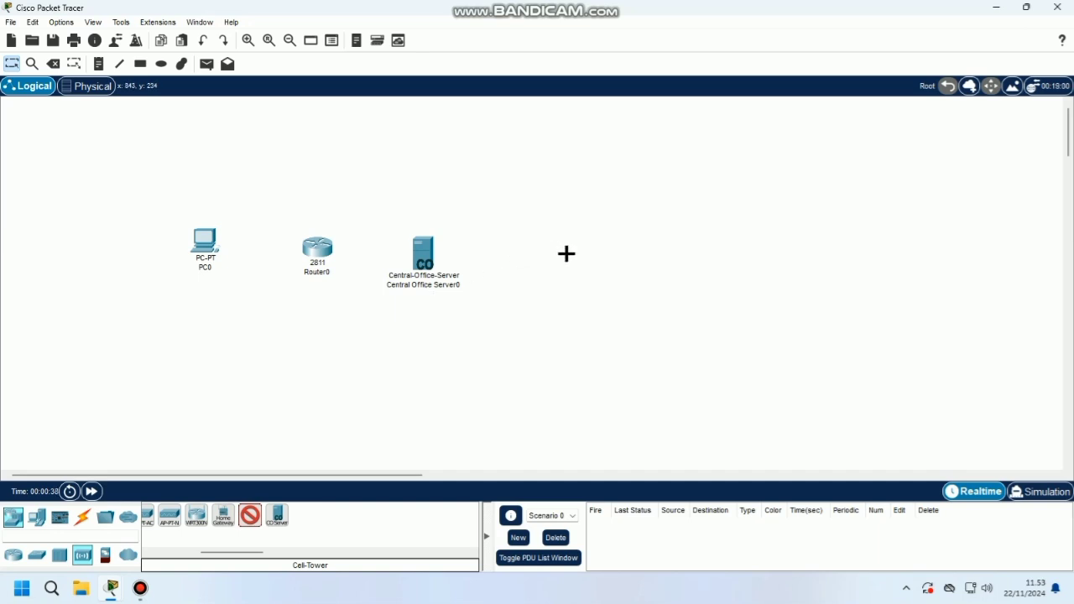
{"action": "left_click", "coordinate": [567, 253]}
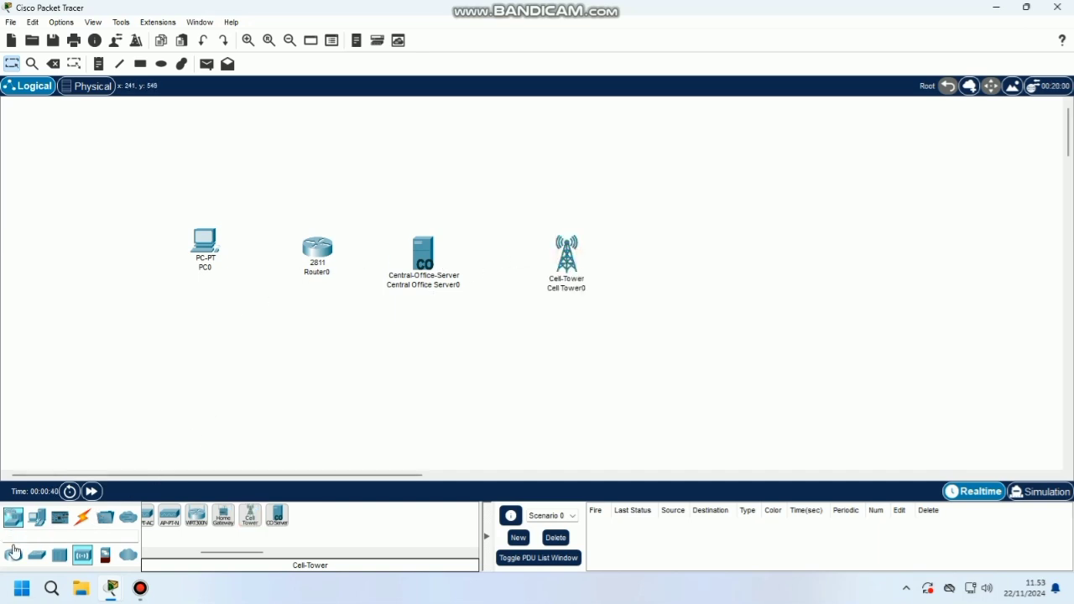
Place two smartphones at the upper right, one above the other
{"action": "left_click", "coordinate": [37, 517]}
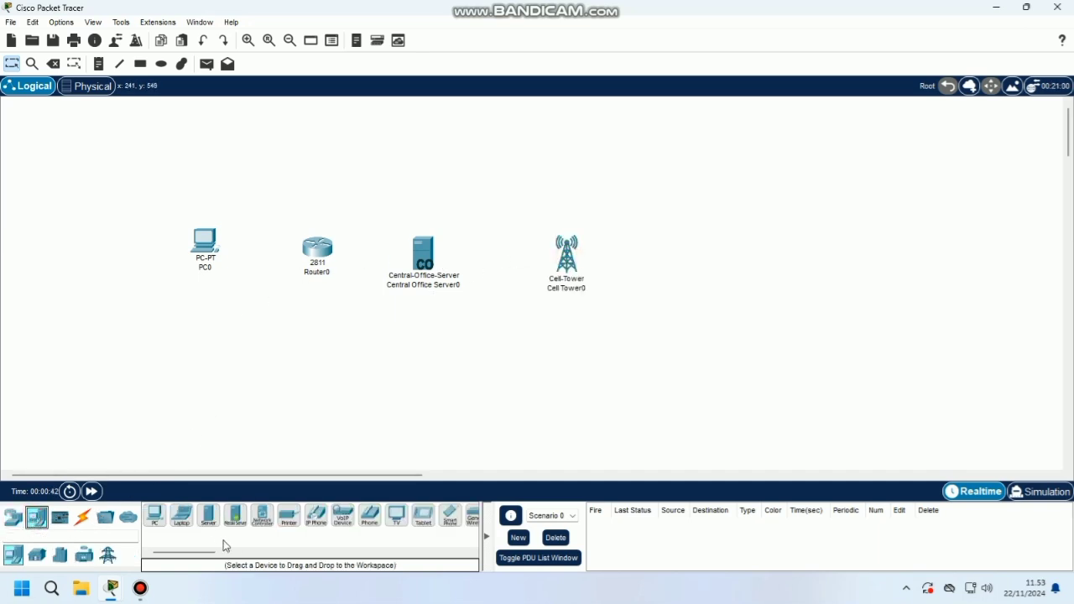
{"action": "left_click", "coordinate": [453, 525]}
{"action": "left_click", "coordinate": [709, 201]}
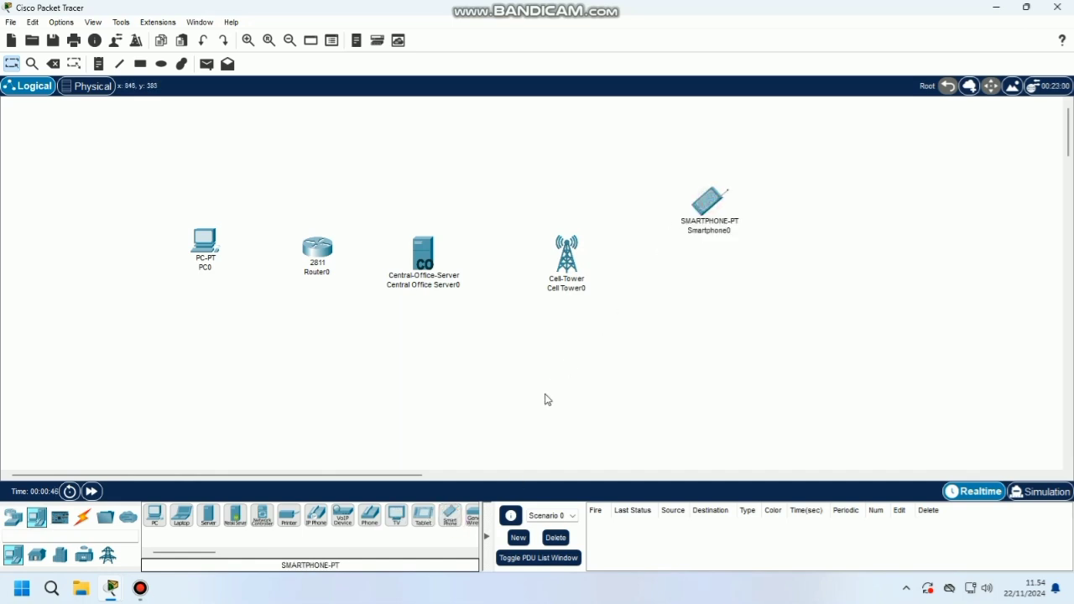
{"action": "left_click", "coordinate": [450, 515]}
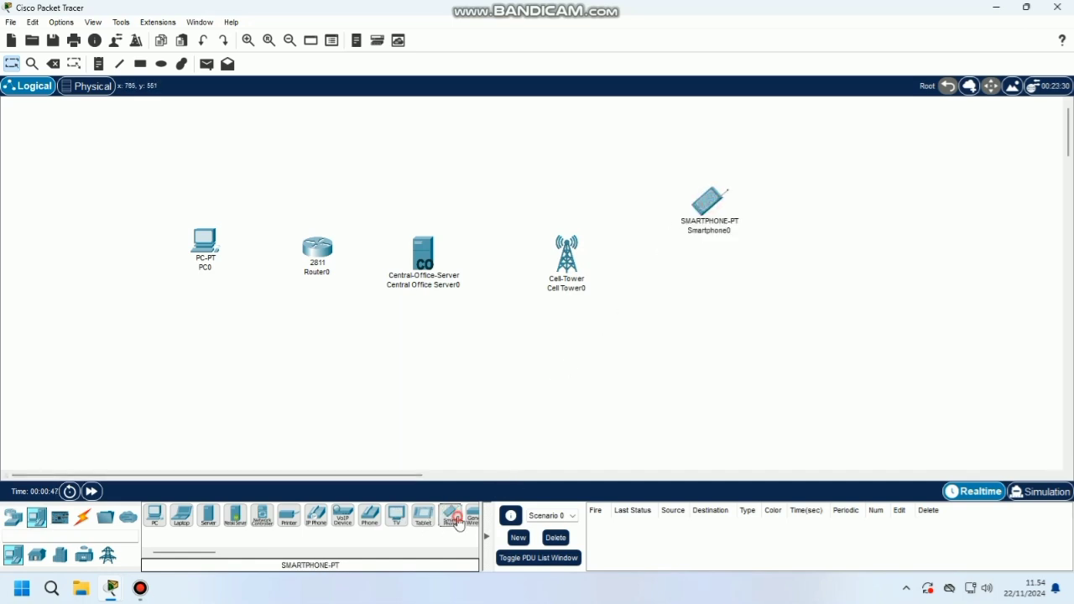
{"action": "left_click", "coordinate": [709, 367]}
{"action": "left_click_drag", "start_coordinate": [710, 208], "coordinate": [728, 201]}
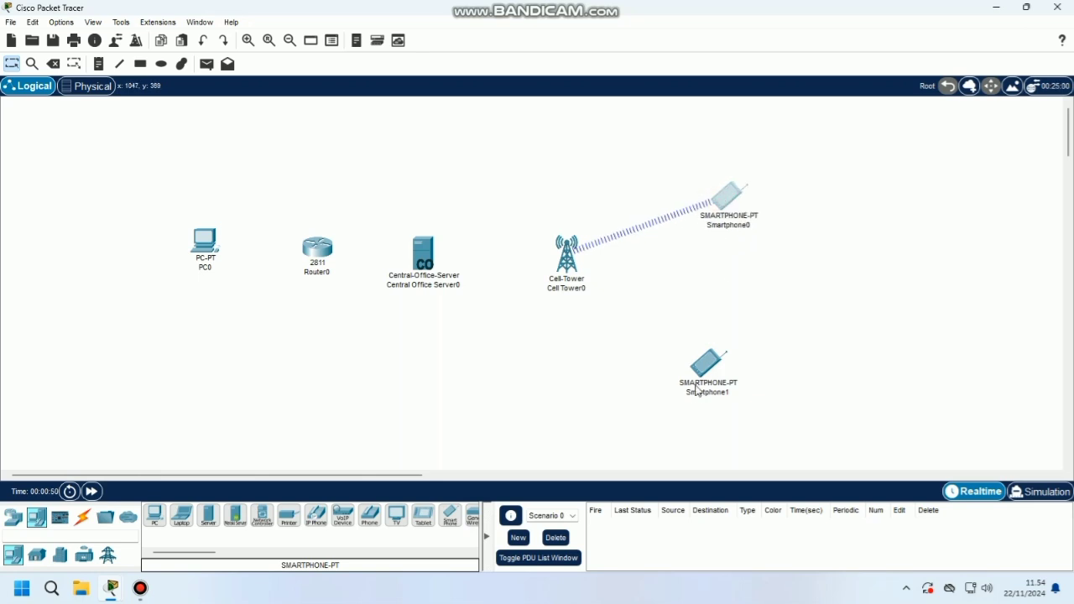
{"action": "left_click", "coordinate": [82, 518]}
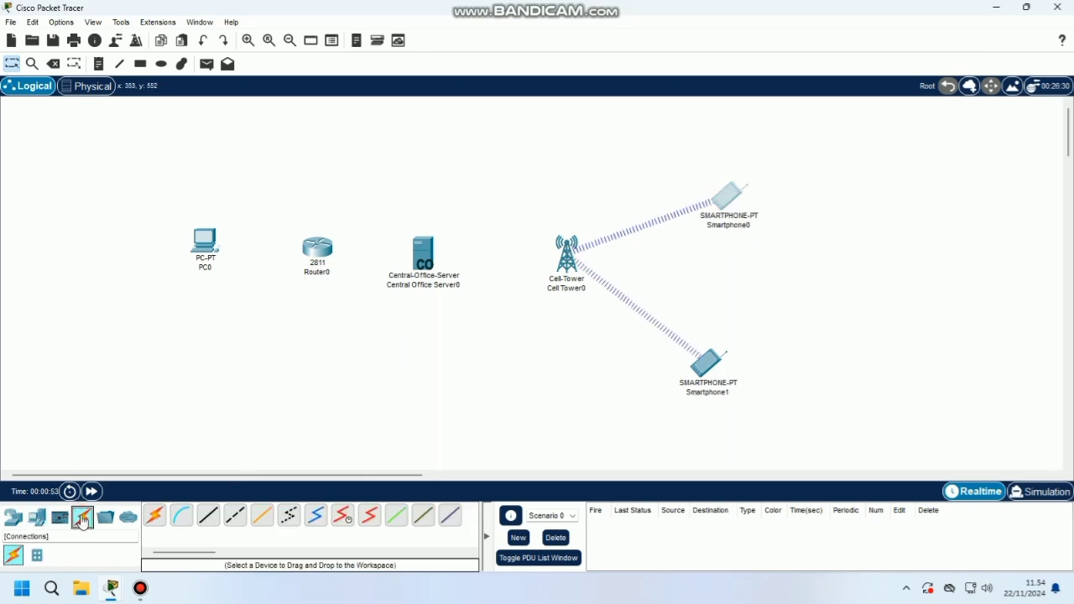
Connect PC0's FastEthernet0 to Router0's FastEthernet0/0 with a copper straight-through cable
{"action": "left_click", "coordinate": [212, 526]}
{"action": "left_click", "coordinate": [212, 243]}
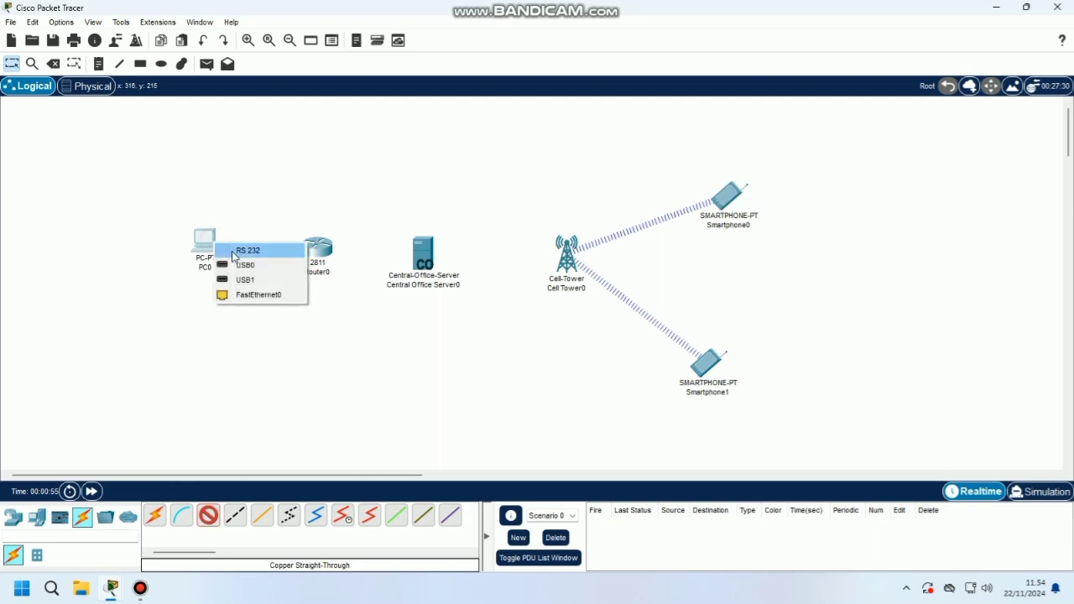
{"action": "left_click", "coordinate": [244, 295]}
{"action": "left_click", "coordinate": [314, 249]}
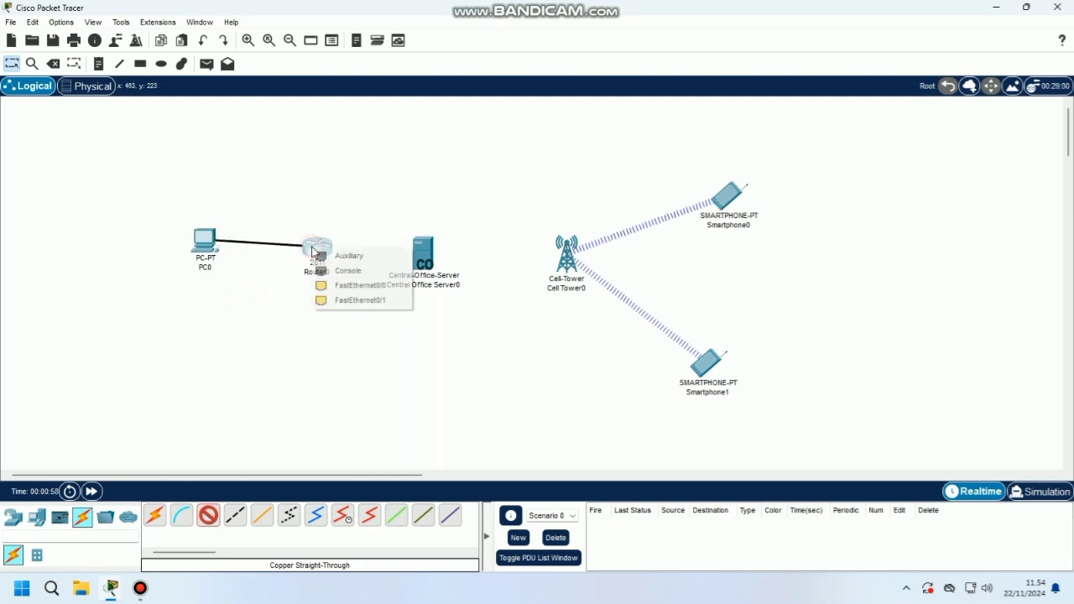
{"action": "left_click", "coordinate": [344, 287]}
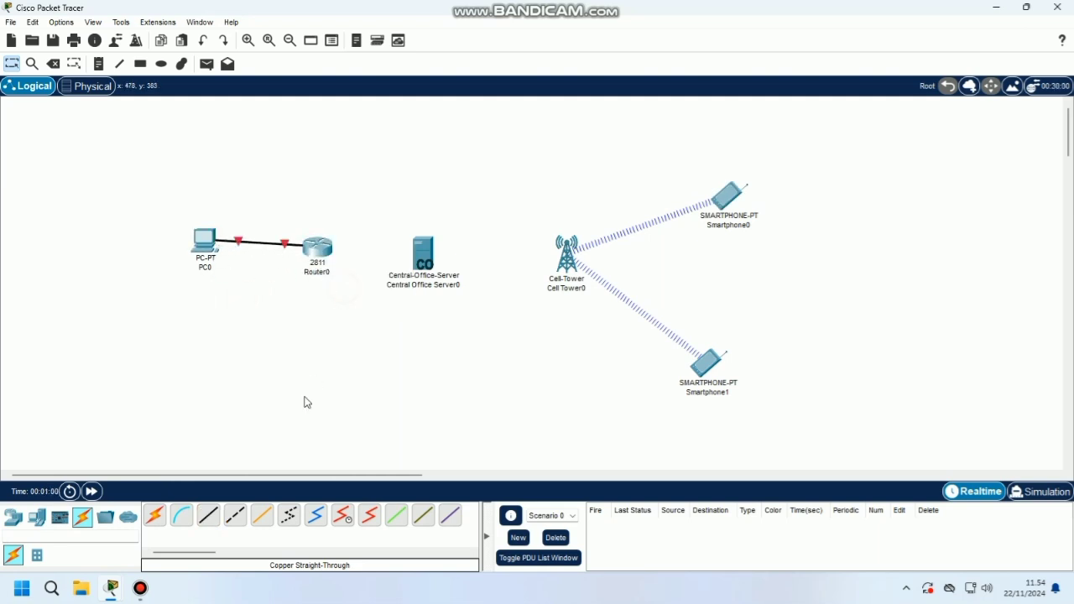
Cable Router0's FastEthernet0/1 to the central office server's Backbone port with copper straight-through
{"action": "left_click", "coordinate": [211, 518]}
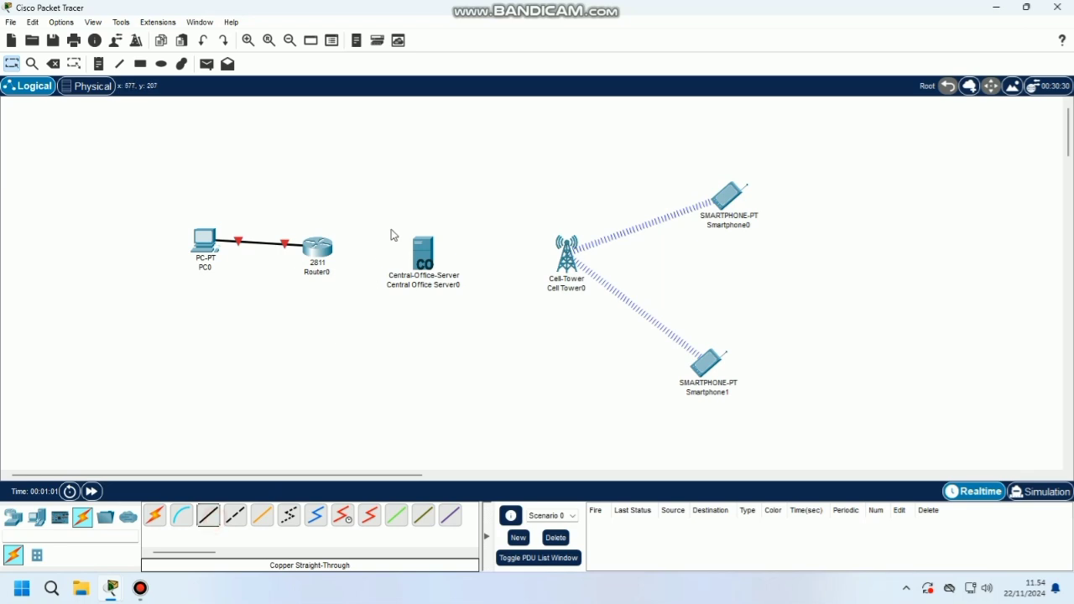
{"action": "left_click", "coordinate": [327, 247]}
{"action": "left_click", "coordinate": [232, 317]}
{"action": "left_click", "coordinate": [208, 515]}
{"action": "left_click", "coordinate": [313, 251]}
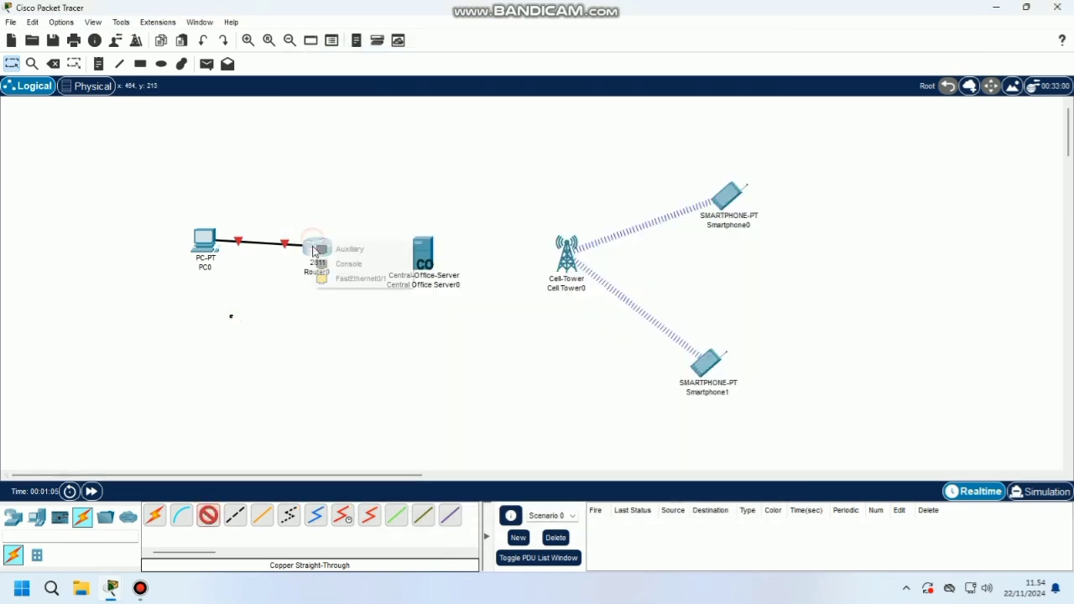
{"action": "left_click", "coordinate": [338, 293]}
{"action": "left_click", "coordinate": [325, 250]}
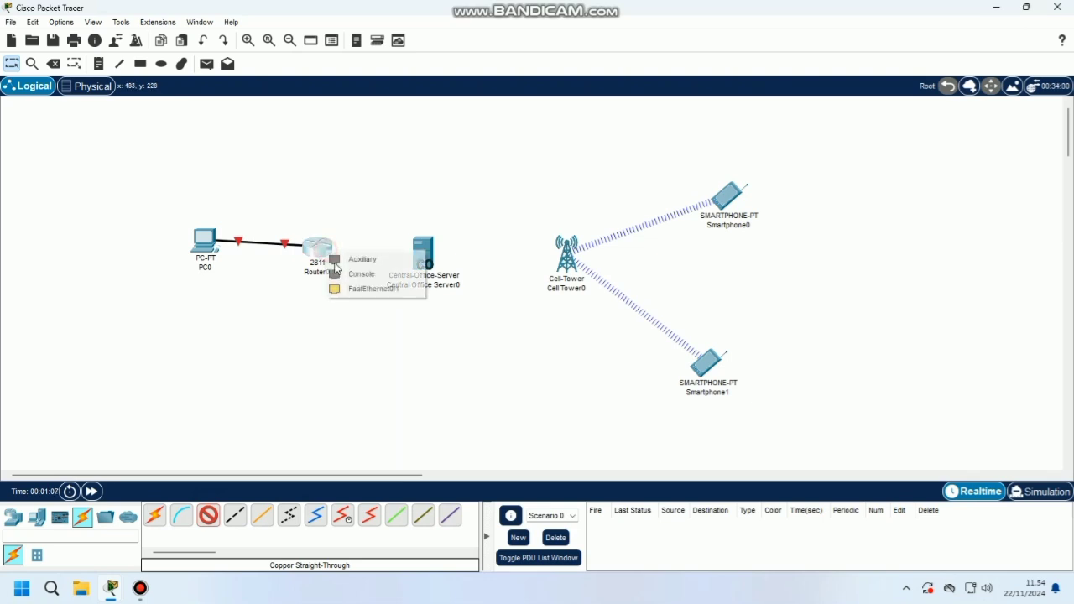
{"action": "left_click", "coordinate": [340, 289]}
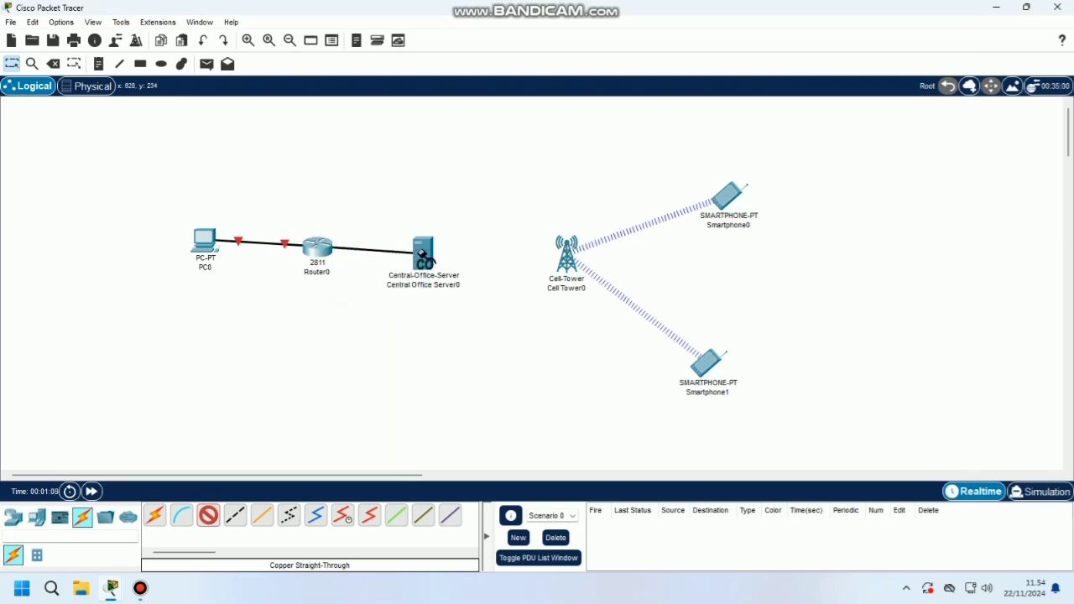
{"action": "left_click", "coordinate": [422, 254]}
{"action": "left_click", "coordinate": [449, 260]}
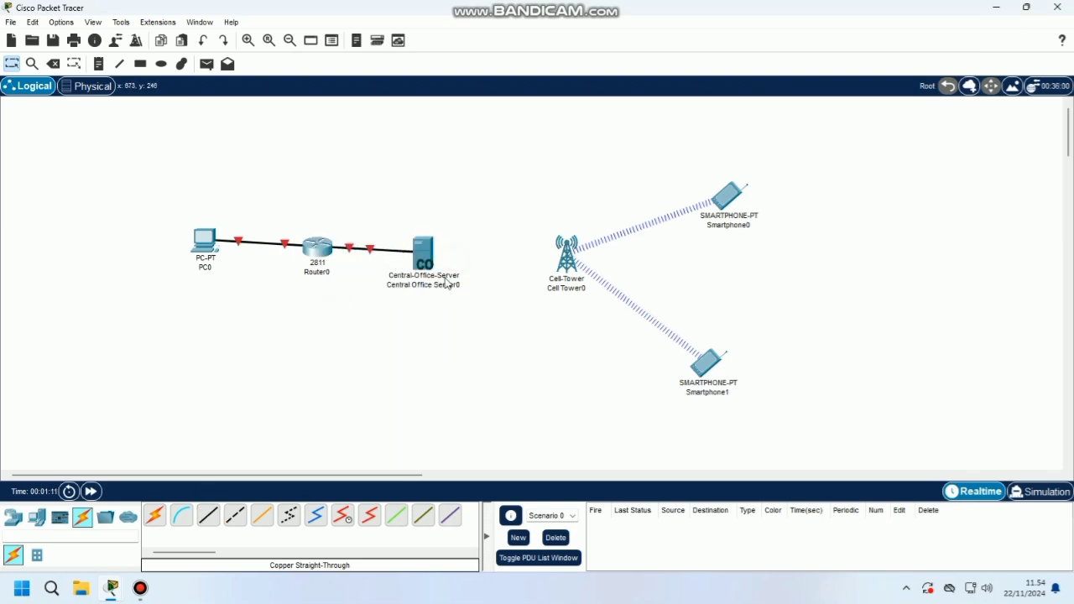
Link the server's Coaxial0/0 to Cell Tower0's Coaxial0 with a coaxial cable
{"action": "left_click", "coordinate": [316, 515]}
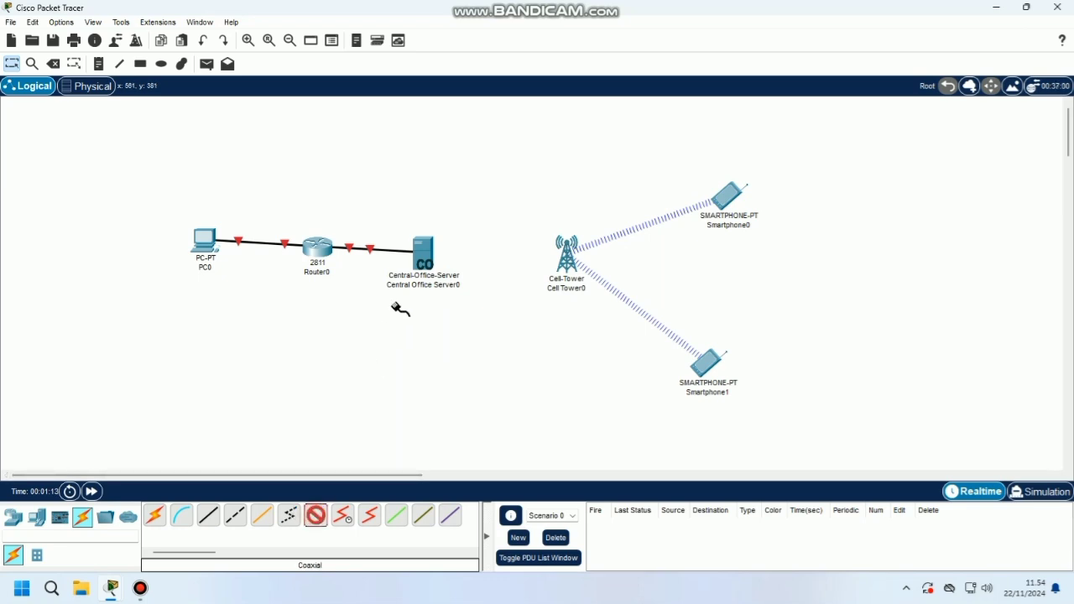
{"action": "left_click", "coordinate": [424, 254]}
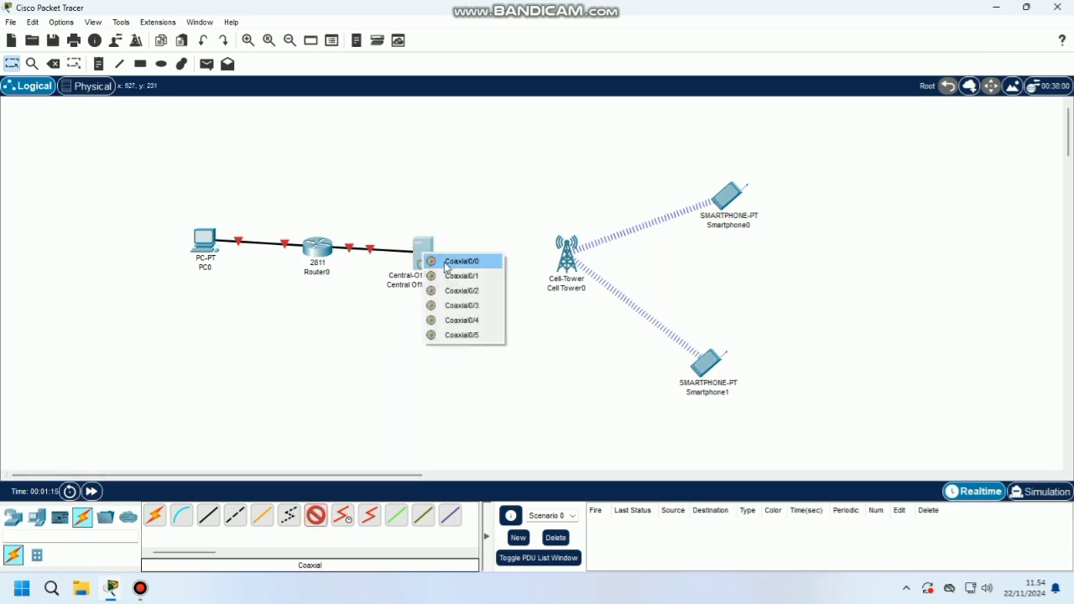
{"action": "left_click", "coordinate": [448, 264]}
{"action": "left_click", "coordinate": [574, 265]}
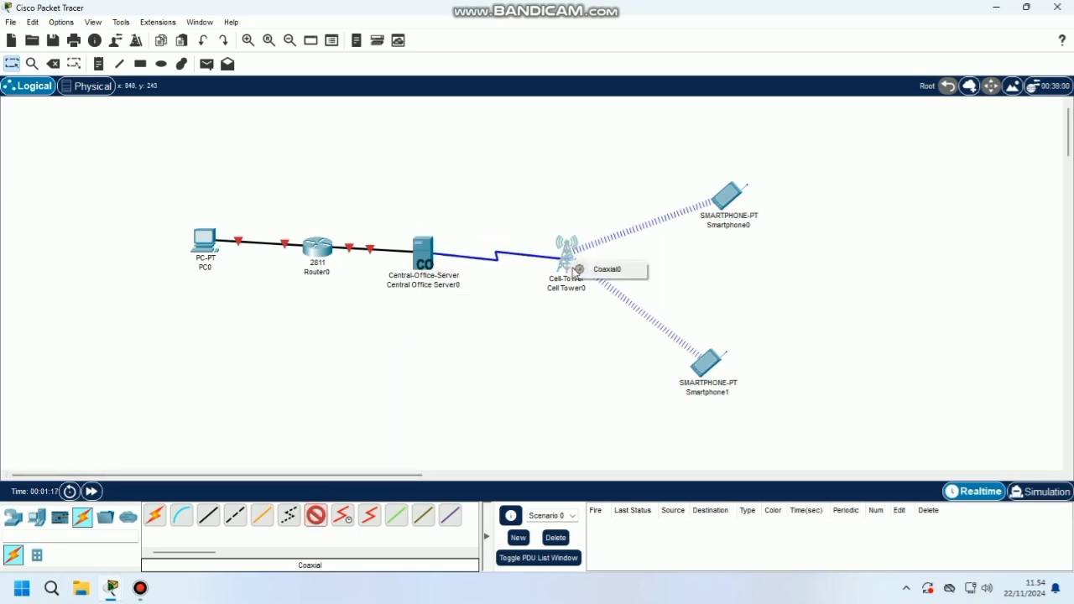
{"action": "left_click", "coordinate": [577, 269]}
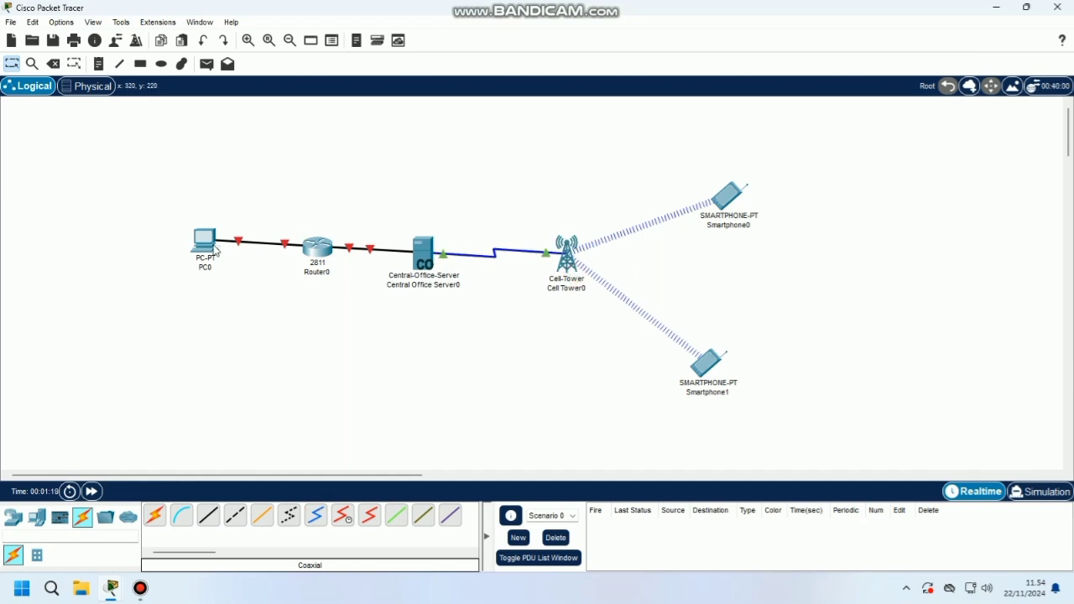
Nudge PC0 and Router0 slightly down and to the left
{"action": "left_click_drag", "start_coordinate": [206, 242], "coordinate": [199, 249]}
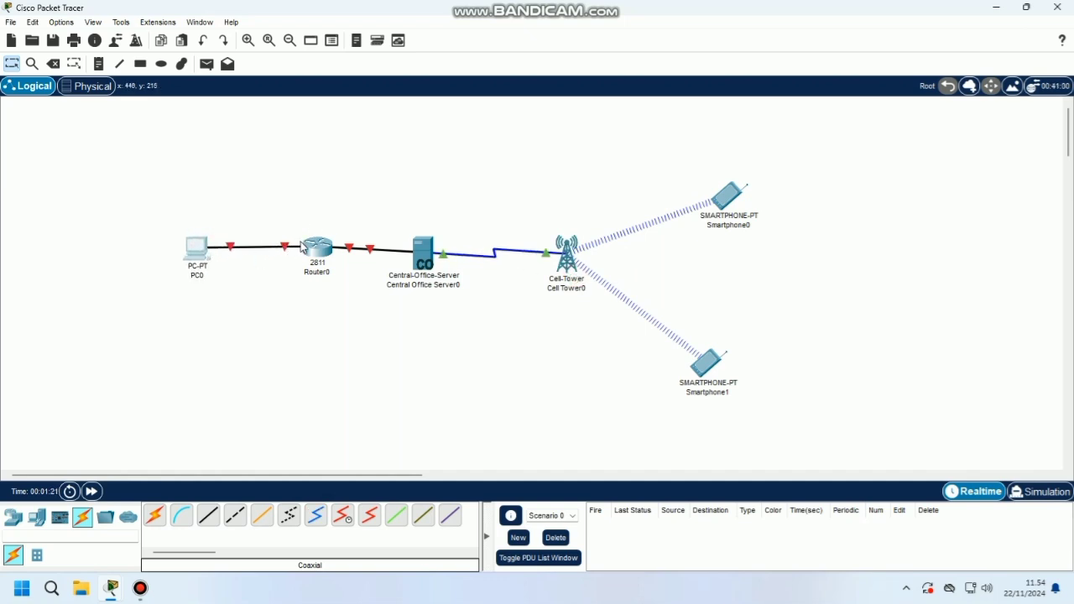
{"action": "left_click_drag", "start_coordinate": [303, 247], "coordinate": [297, 253]}
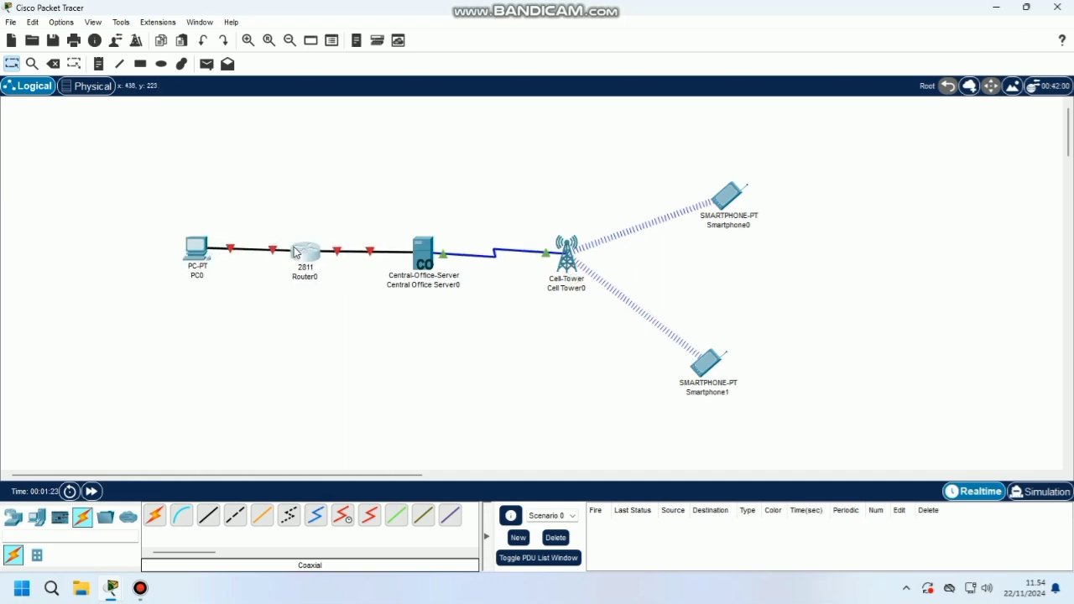
{"action": "left_click", "coordinate": [299, 242]}
In Router0's CLI, decline the setup dialog and enter global configuration with en and conf t
{"action": "left_click", "coordinate": [403, 83]}
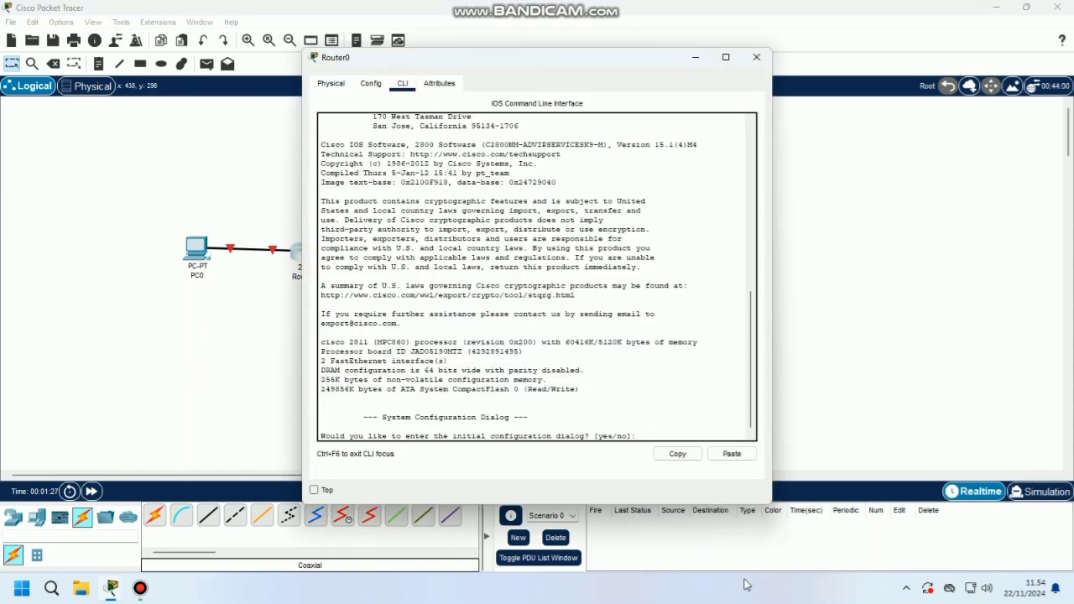
{"action": "left_click", "coordinate": [646, 436]}
{"action": "type", "text": "no"}
{"action": "key", "text": "Return"}
{"action": "key", "text": "Return"}
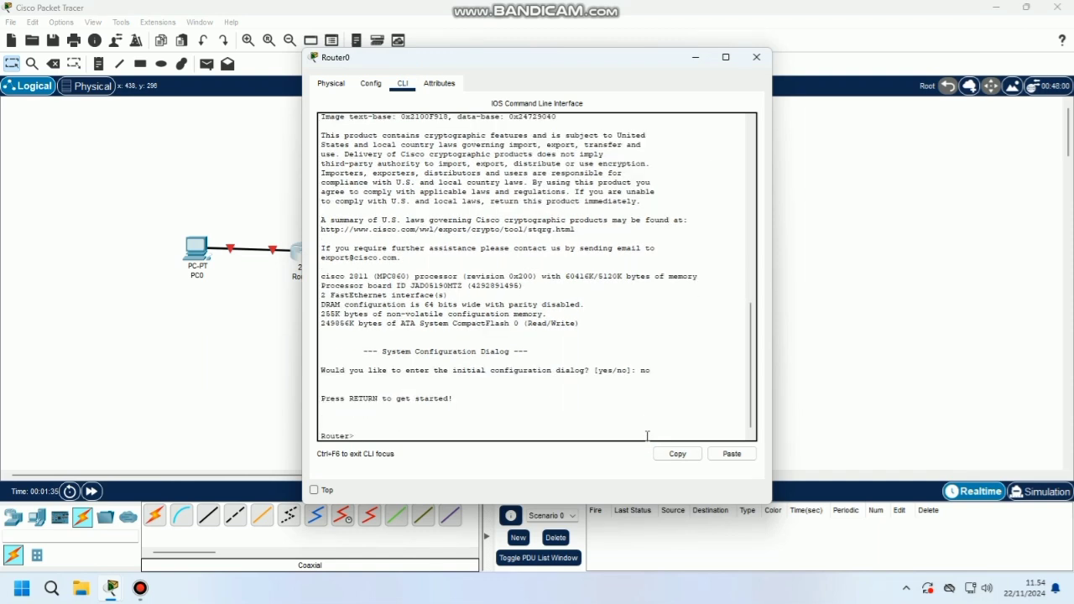
{"action": "type", "text": "en"}
{"action": "key", "text": "Return"}
{"action": "type", "text": "co"}
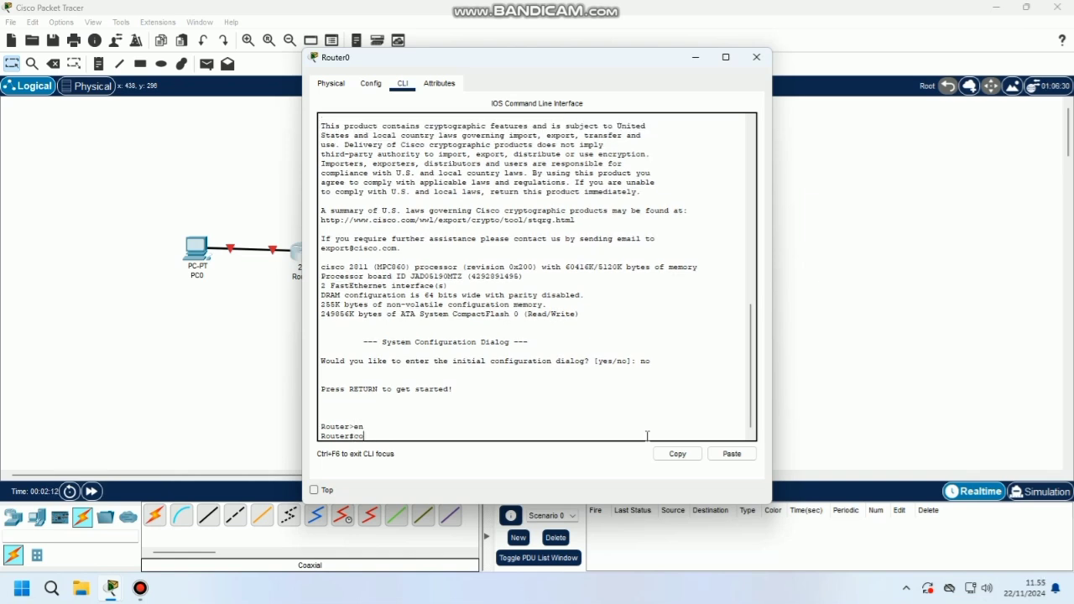
{"action": "type", "text": "nf t"}
{"action": "key", "text": "Return"}
Assign FastEthernet0/0 the address 192.168.1.1 255.255.255.0 and enable it with no shutdown
{"action": "type", "text": "in"}
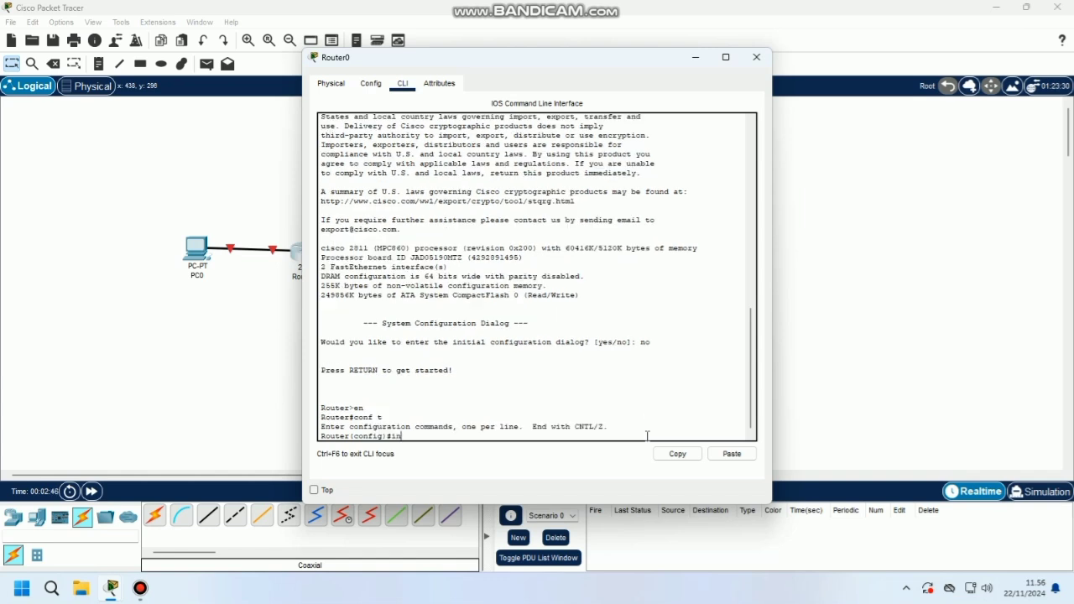
{"action": "type", "text": "t fa0/0"}
{"action": "key", "text": "Return"}
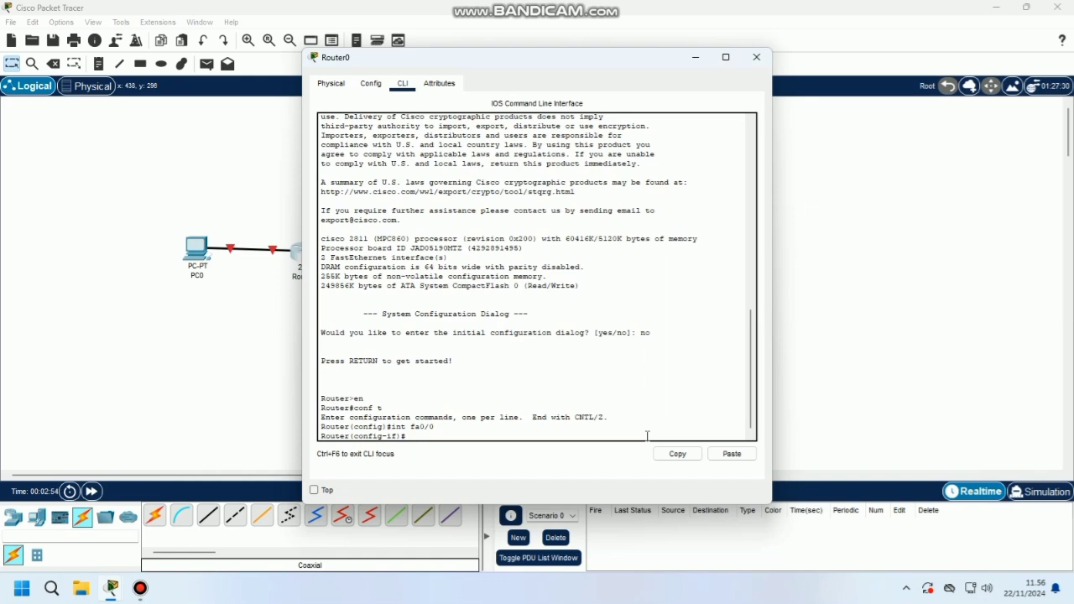
{"action": "type", "text": "ip add 192.168."}
{"action": "type", "text": "1.1 255.255"}
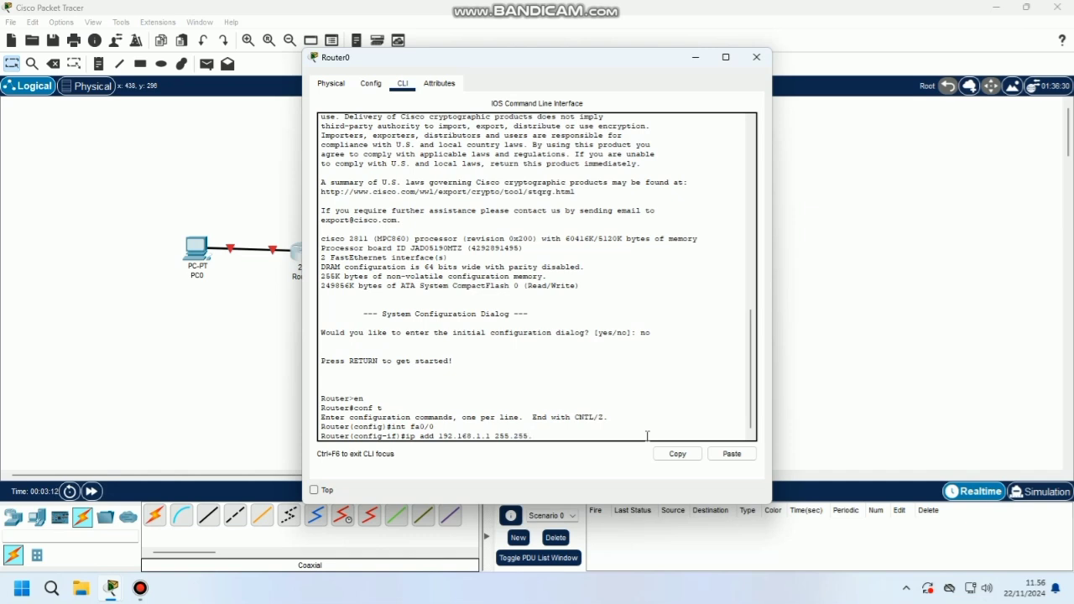
{"action": "type", "text": ".255.0"}
{"action": "key", "text": "Return"}
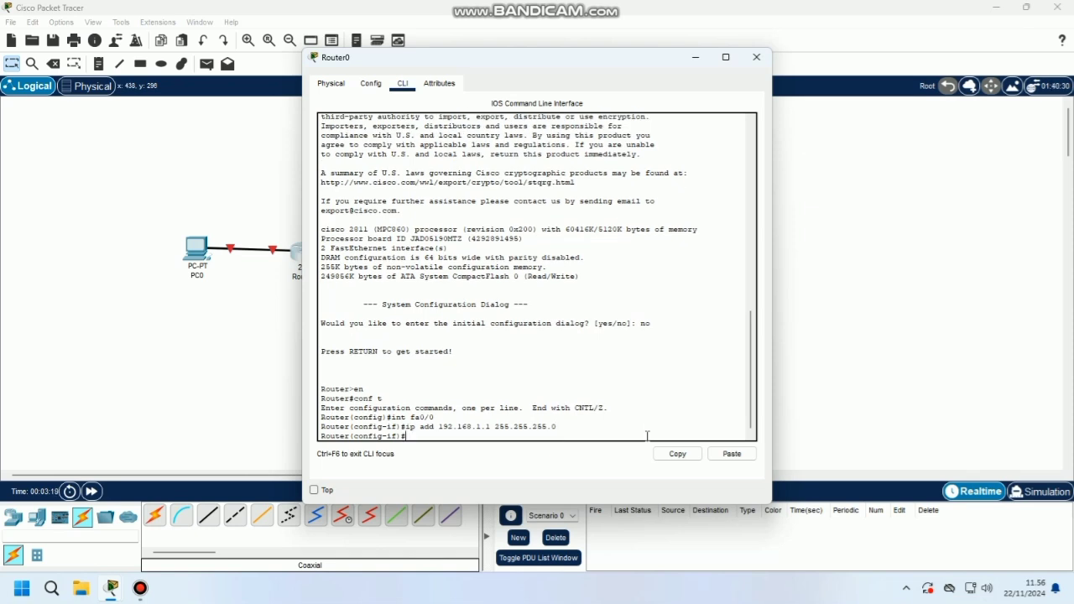
{"action": "type", "text": "no sh"}
{"action": "key", "text": "Return"}
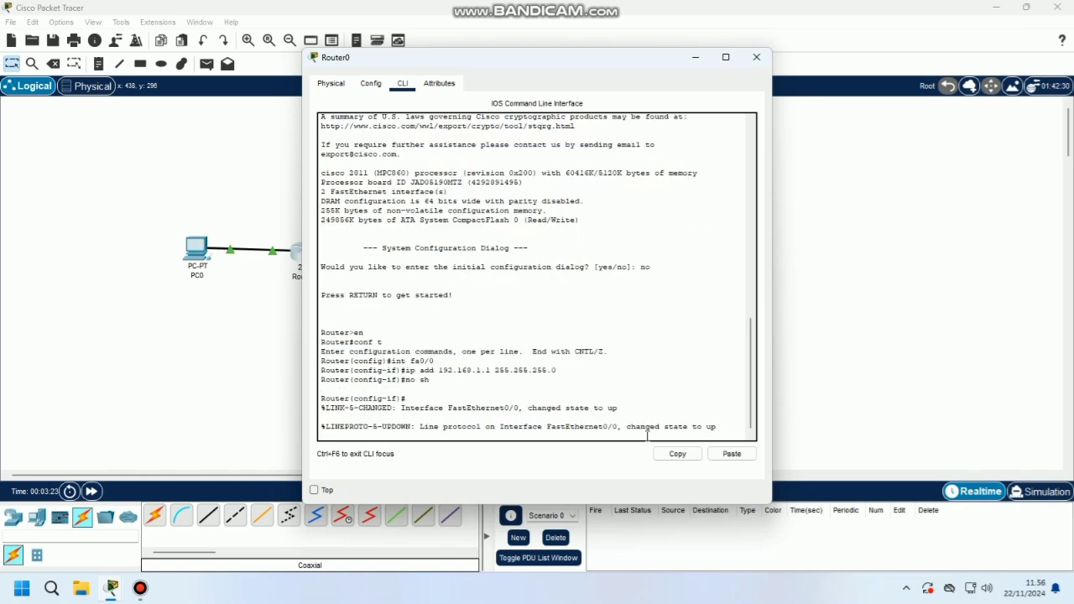
{"action": "key", "text": "Return"}
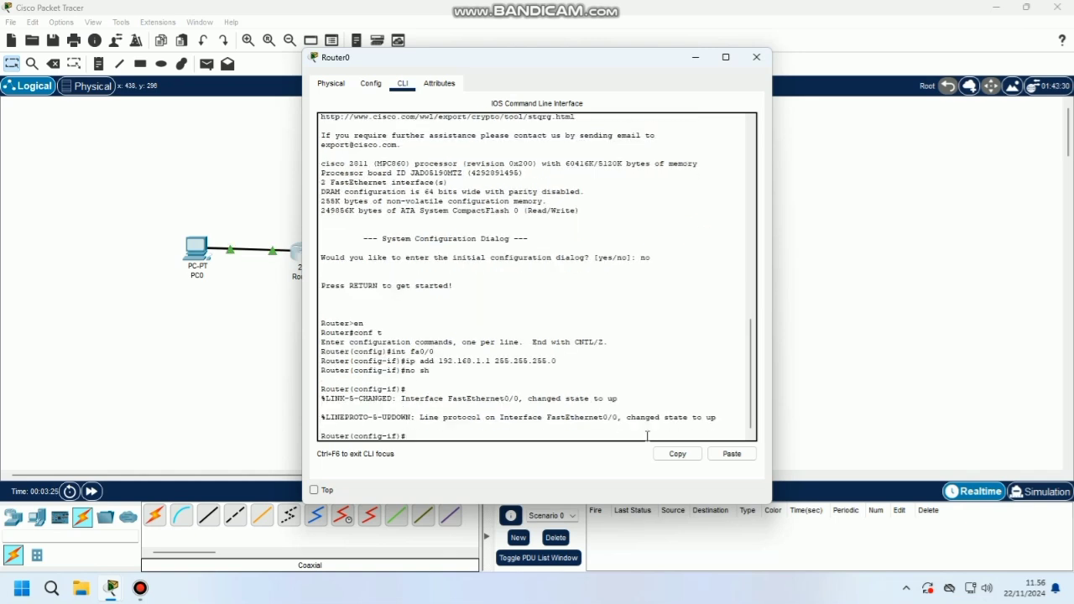
Give FastEthernet0/1 192.168.2.1 255.255.255.0, enable it, exit the interface and close Router0
{"action": "type", "text": "int fa0/1"}
{"action": "key", "text": "Return"}
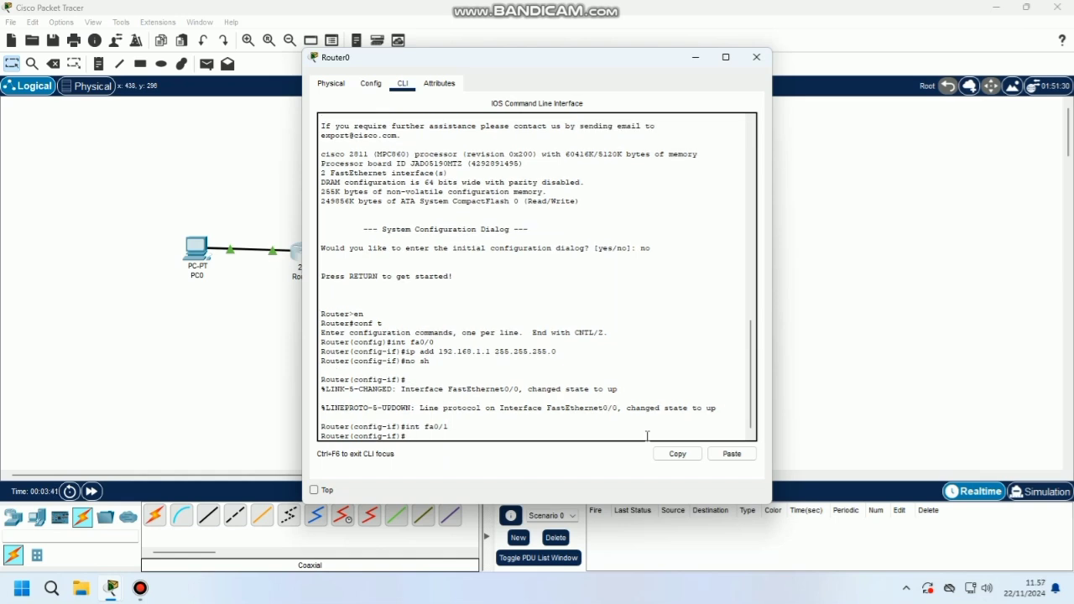
{"action": "type", "text": "ip add 192.168.2.1 255.255."}
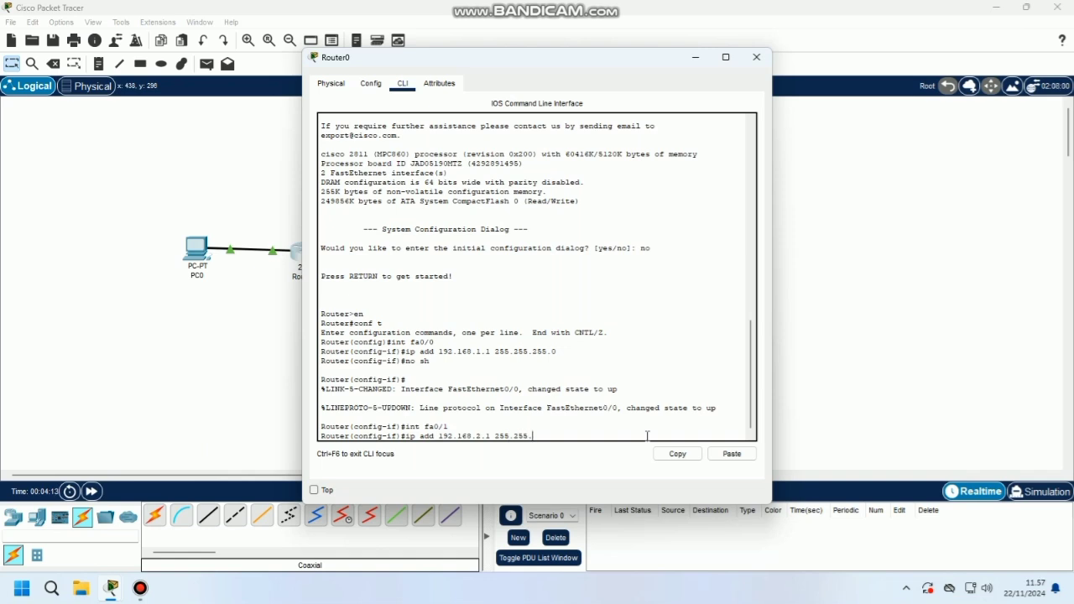
{"action": "type", "text": "255.0"}
{"action": "key", "text": "Return"}
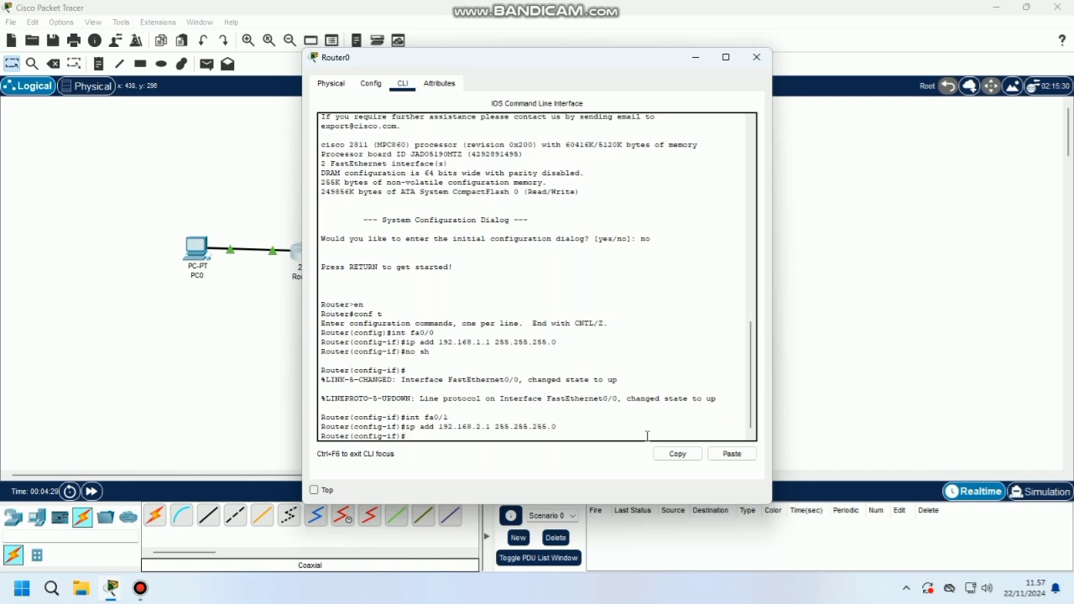
{"action": "type", "text": "no sh"}
{"action": "key", "text": "Return"}
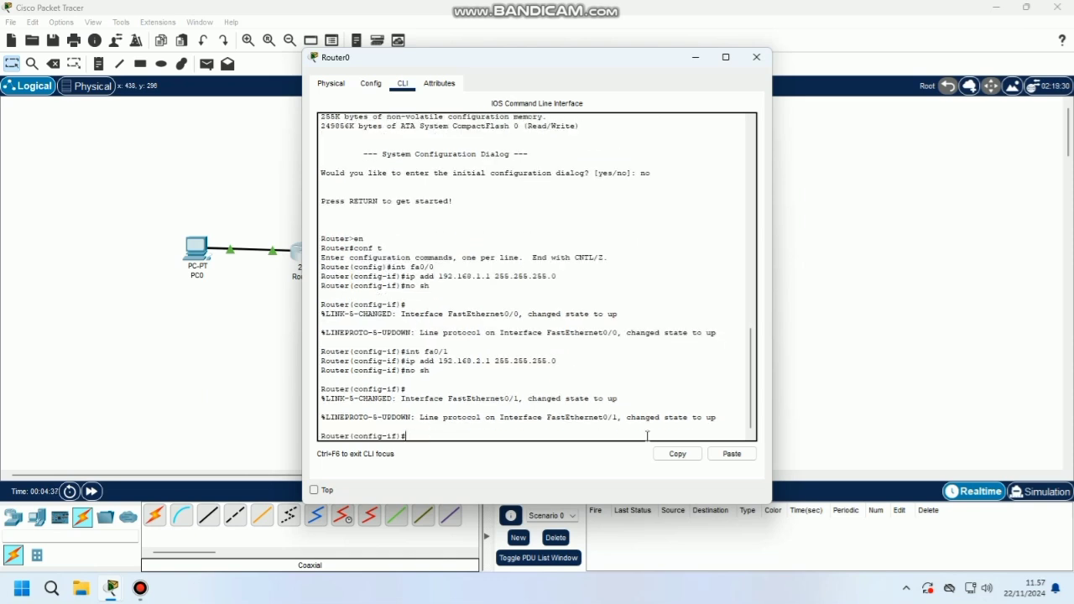
{"action": "type", "text": "ex"}
{"action": "key", "text": "Return"}
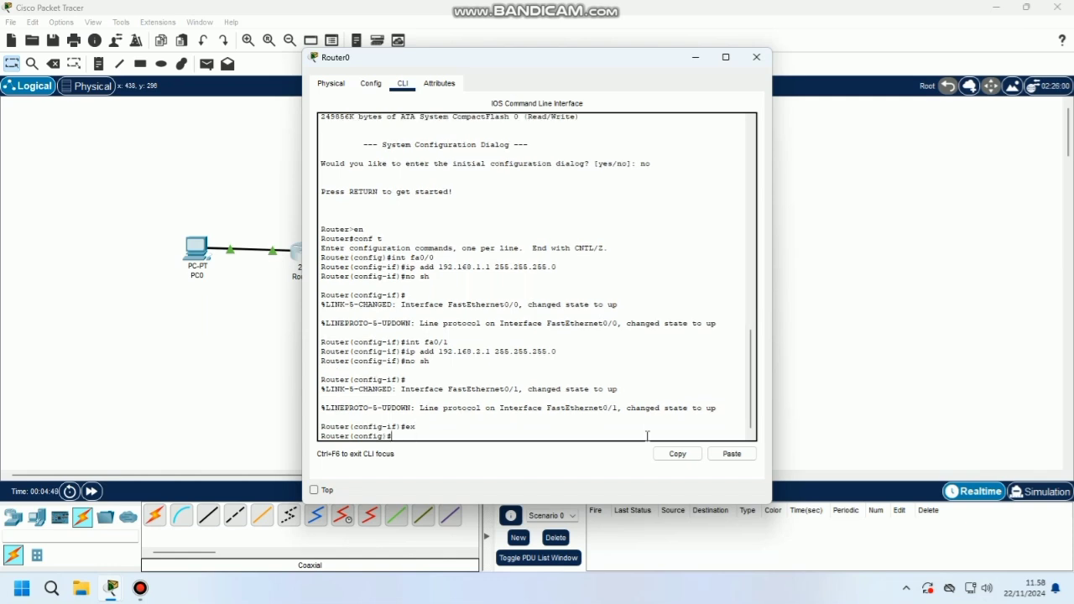
{"action": "left_click", "coordinate": [756, 57]}
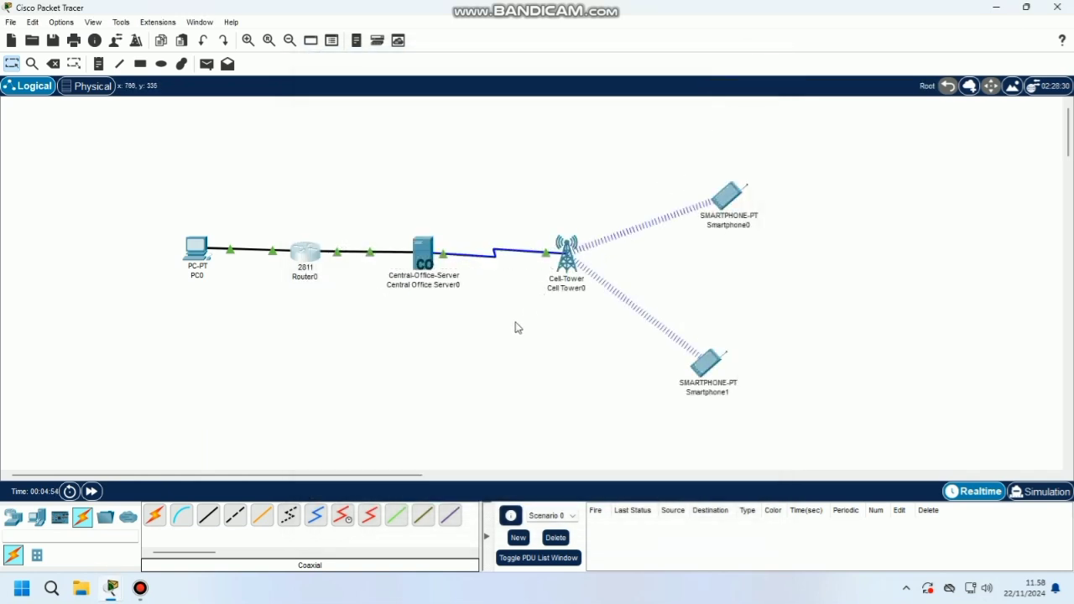
Set PC0's IP configuration to 192.168.1.2, mask 255.255.255.0, gateway 192.168.1.1
{"action": "left_click", "coordinate": [196, 249]}
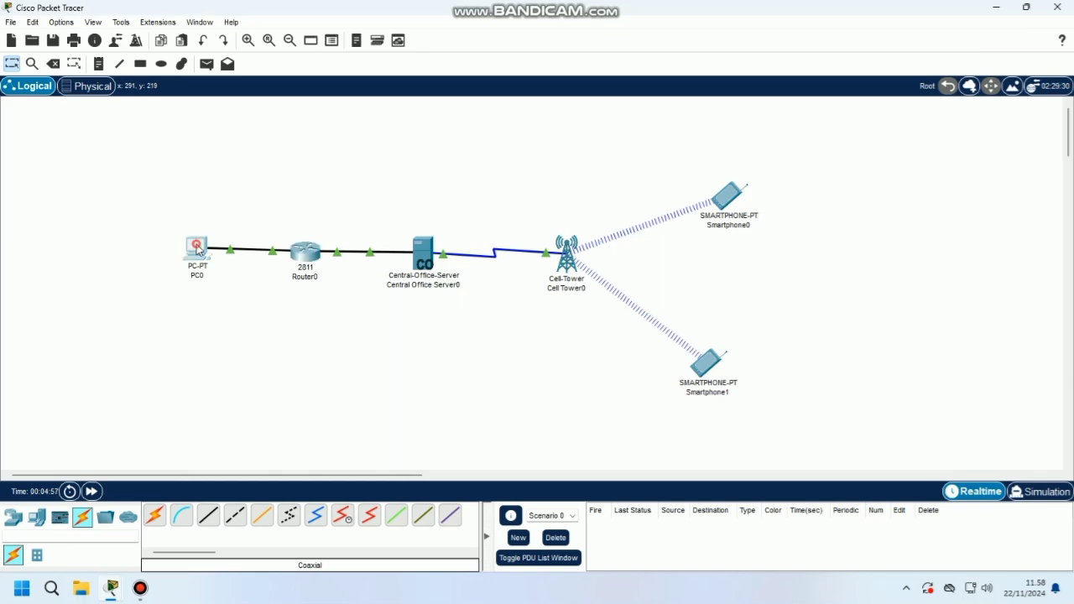
{"action": "left_click", "coordinate": [374, 85]}
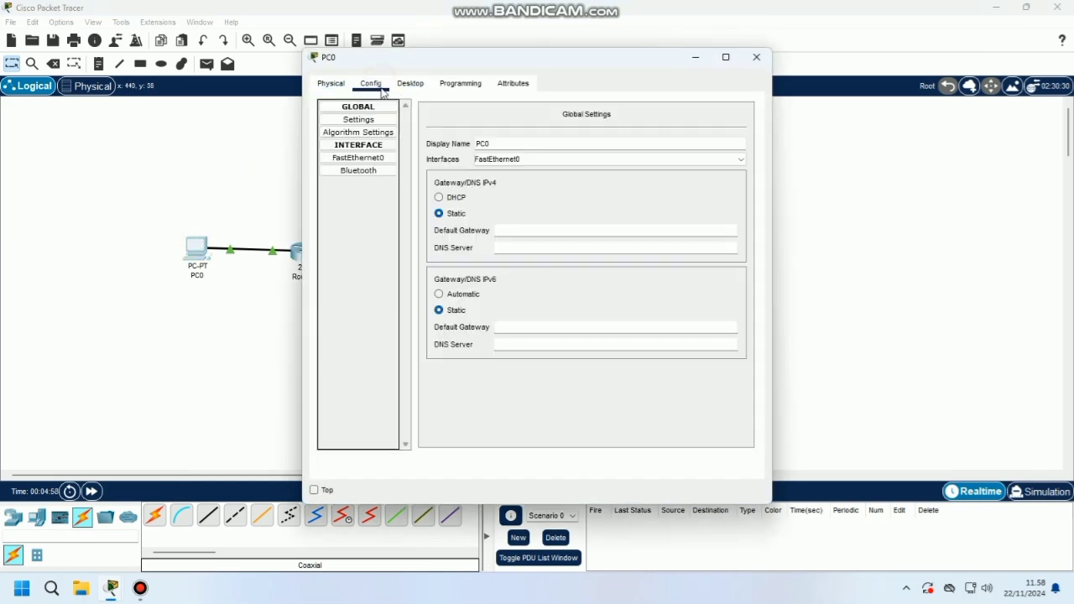
{"action": "left_click", "coordinate": [406, 87]}
{"action": "left_click", "coordinate": [361, 141]}
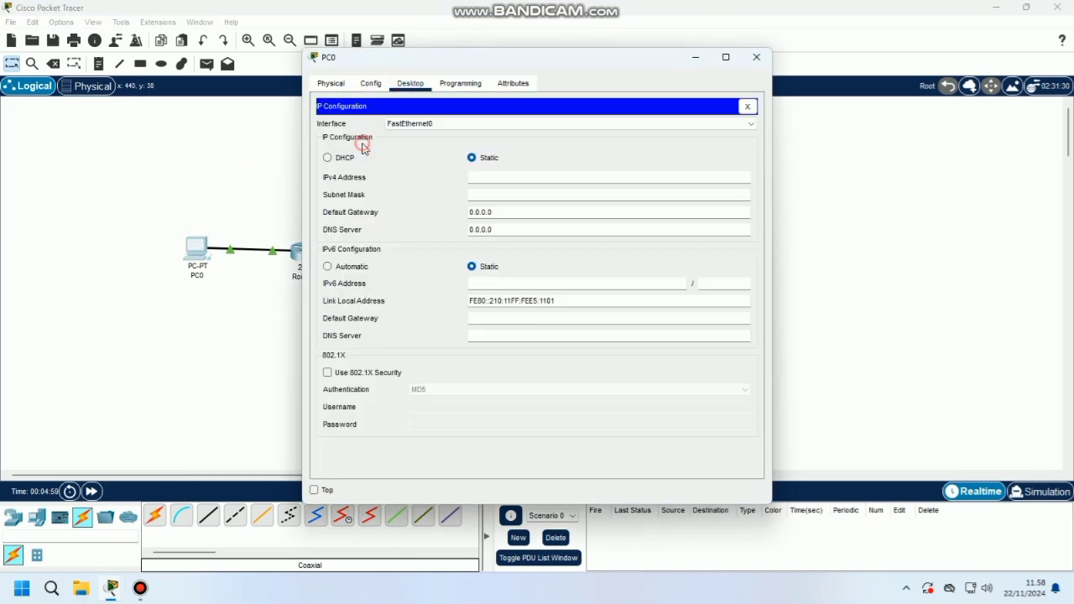
{"action": "left_click", "coordinate": [563, 175]}
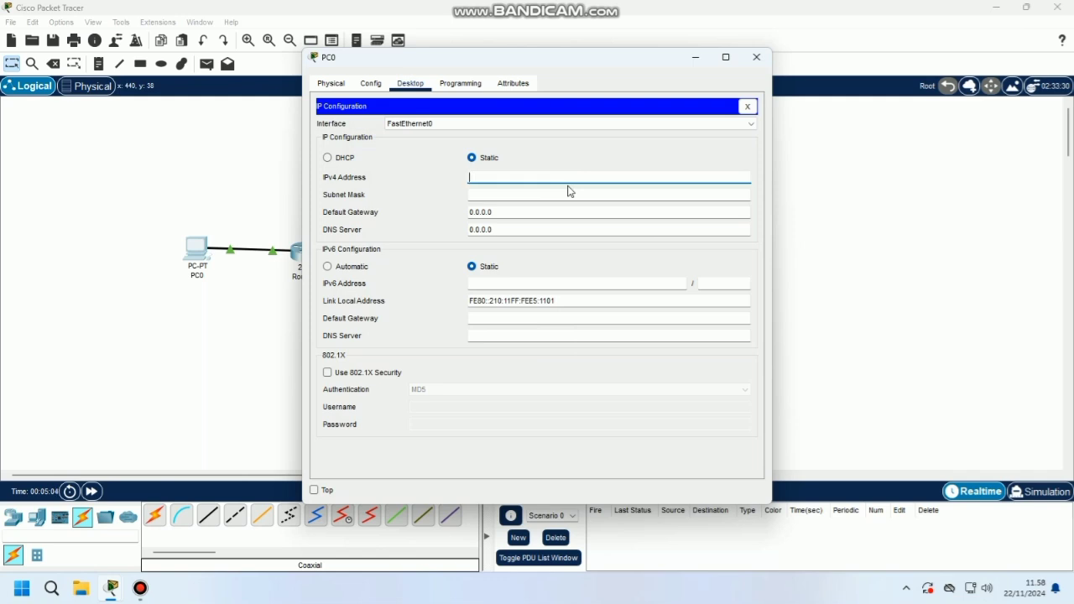
{"action": "type", "text": "192.168.1.2"}
{"action": "left_click", "coordinate": [572, 197]}
{"action": "left_click", "coordinate": [567, 210]}
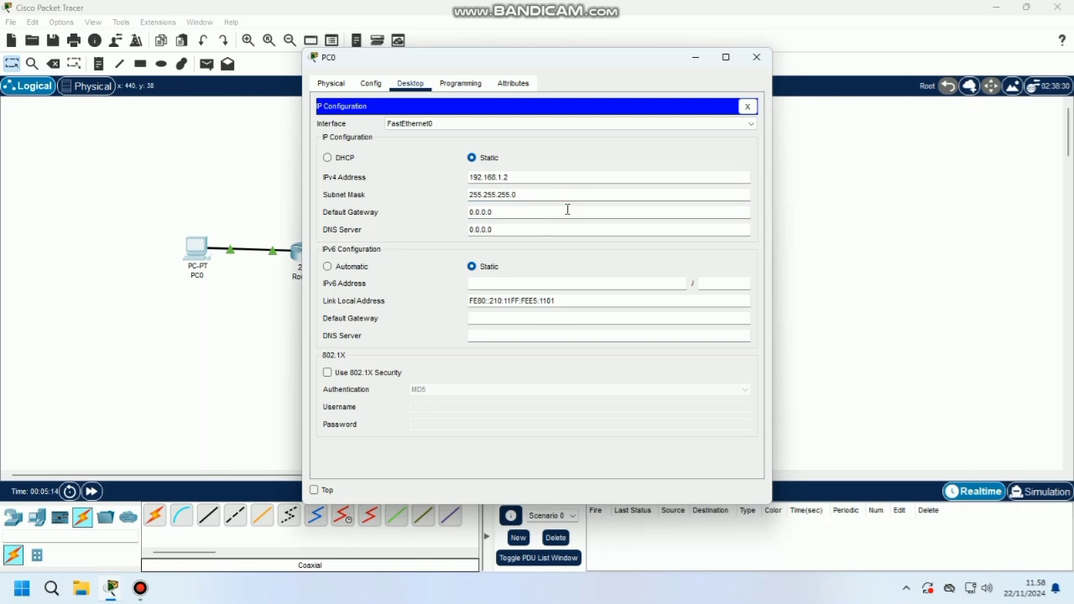
{"action": "key", "text": "BackSpace"}
{"action": "key", "text": "BackSpace"}
{"action": "key", "text": "BackSpace"}
{"action": "key", "text": "BackSpace"}
{"action": "type", "text": "192.168."}
{"action": "type", "text": "1.1"}
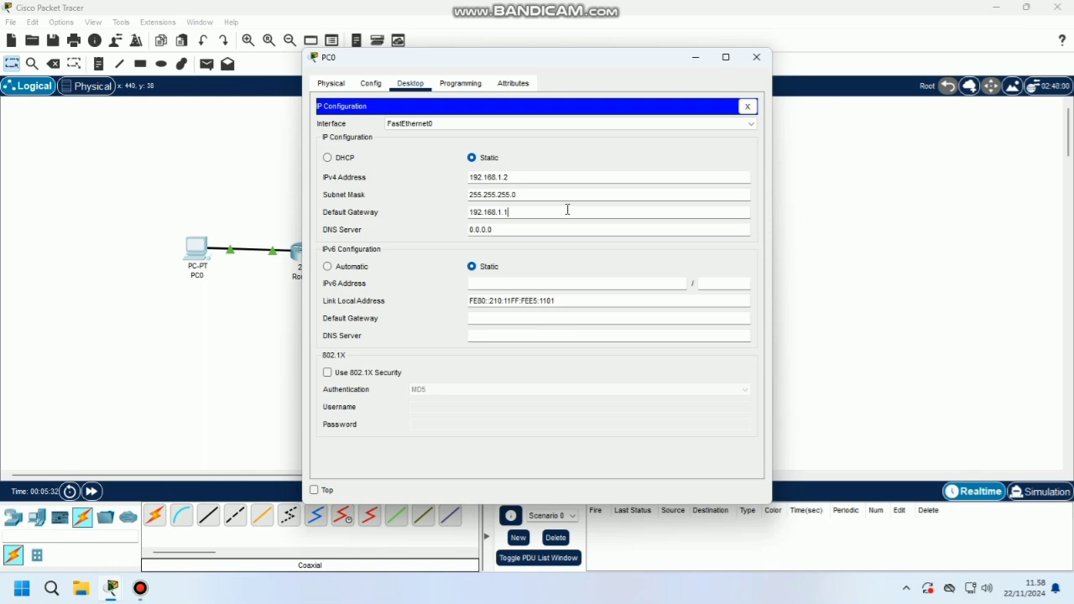
{"action": "left_click", "coordinate": [764, 60]}
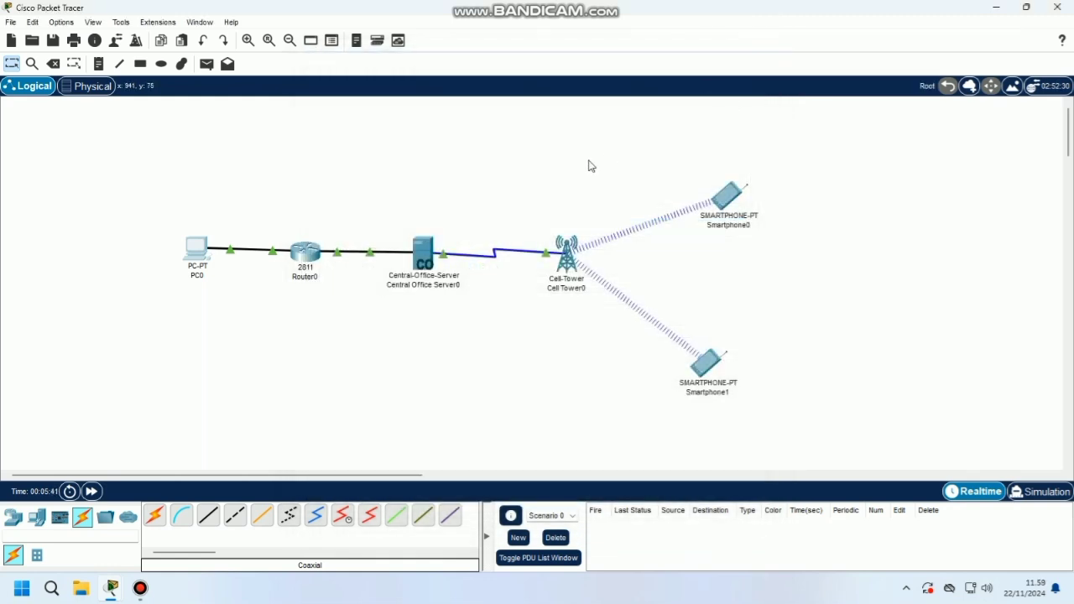
Set the server's Backbone to static 192.168.2.2, mask 255.255.255.0, gateway 192.168.2.1
{"action": "left_click", "coordinate": [414, 262]}
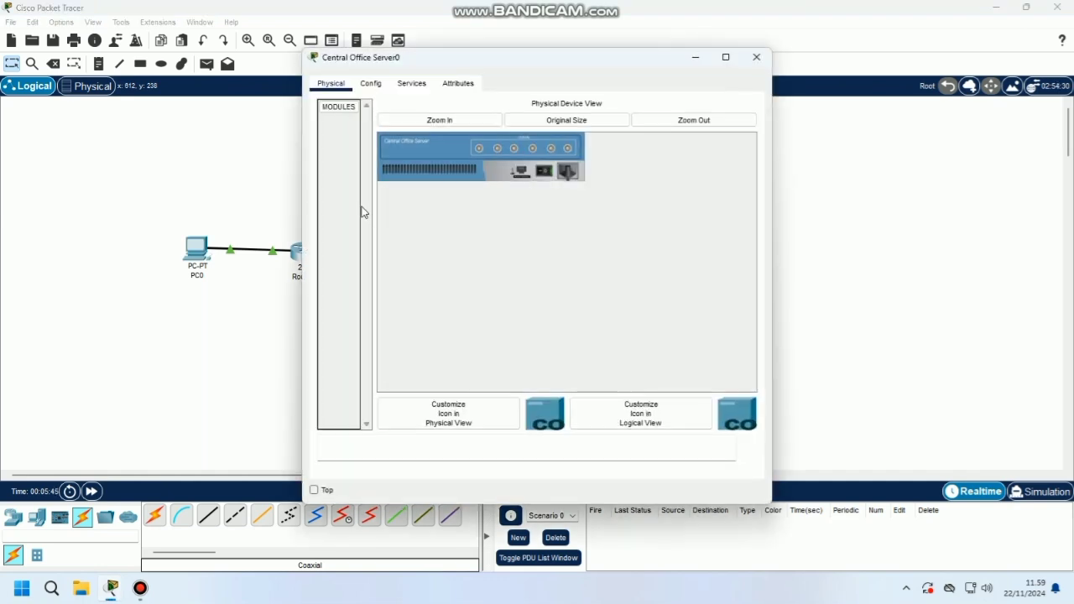
{"action": "left_click", "coordinate": [369, 83]}
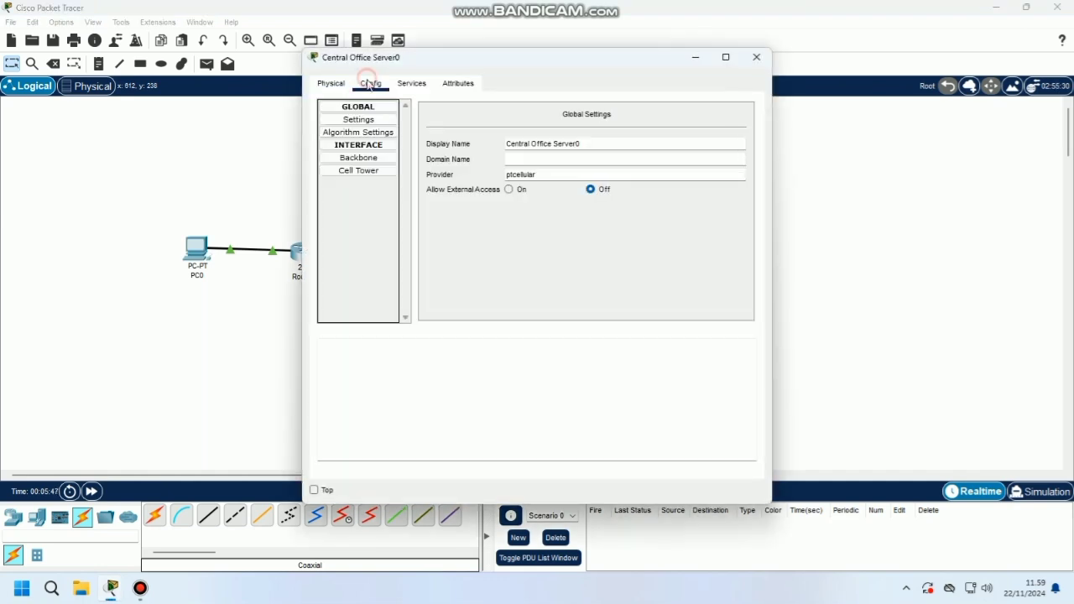
{"action": "left_click", "coordinate": [360, 157]}
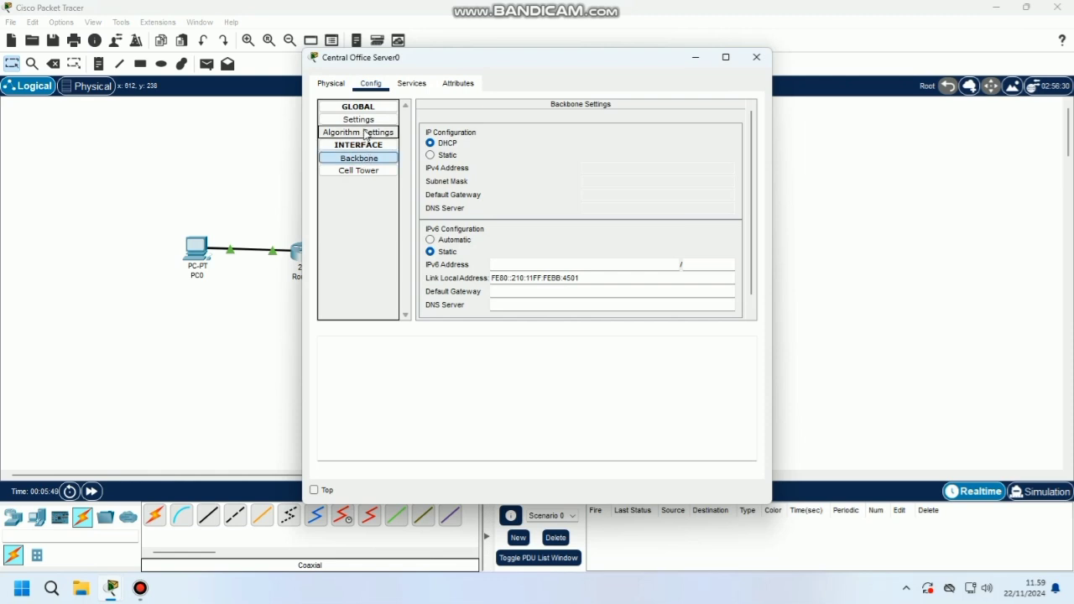
{"action": "left_click", "coordinate": [360, 120]}
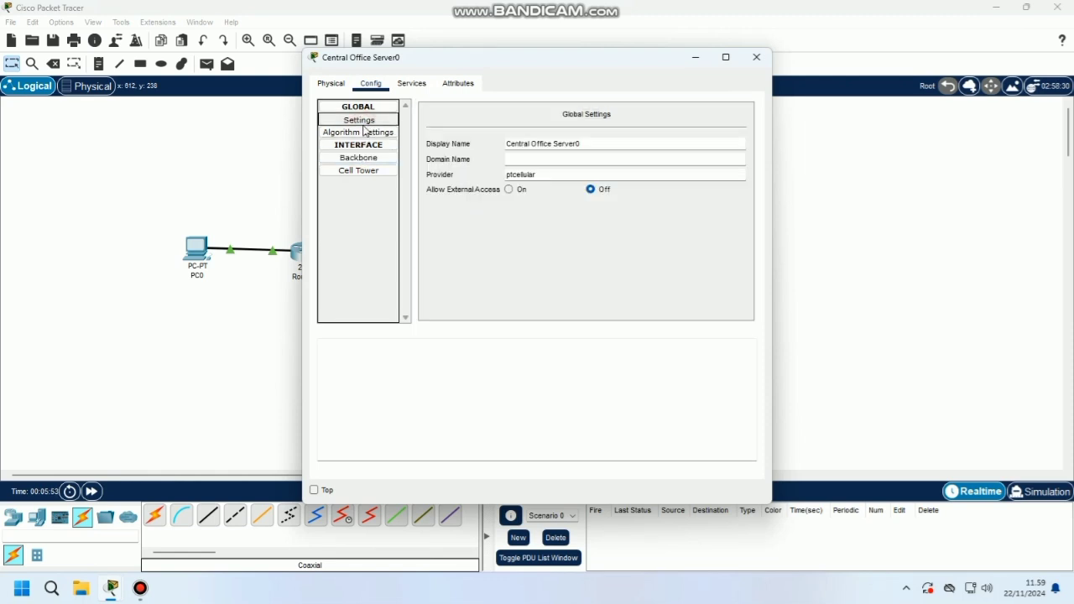
{"action": "left_click", "coordinate": [358, 158]}
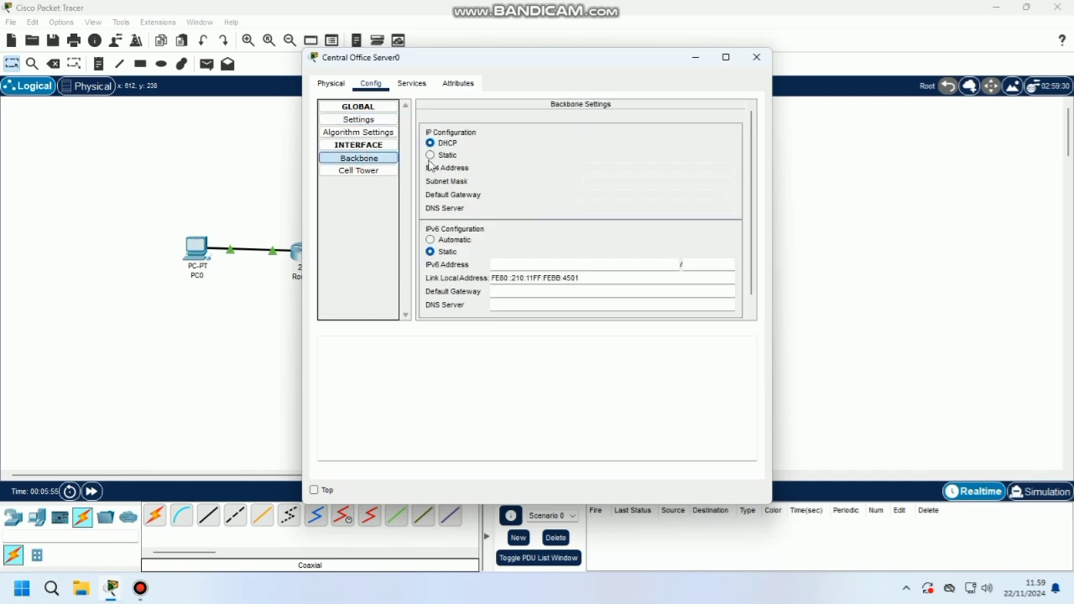
{"action": "left_click", "coordinate": [430, 155]}
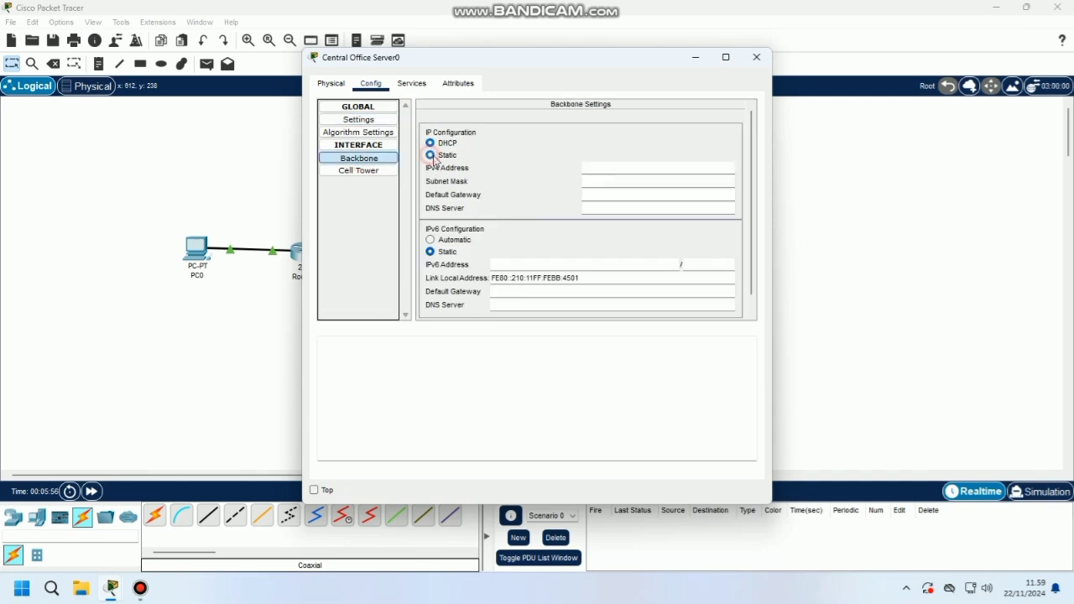
{"action": "left_click", "coordinate": [621, 172]}
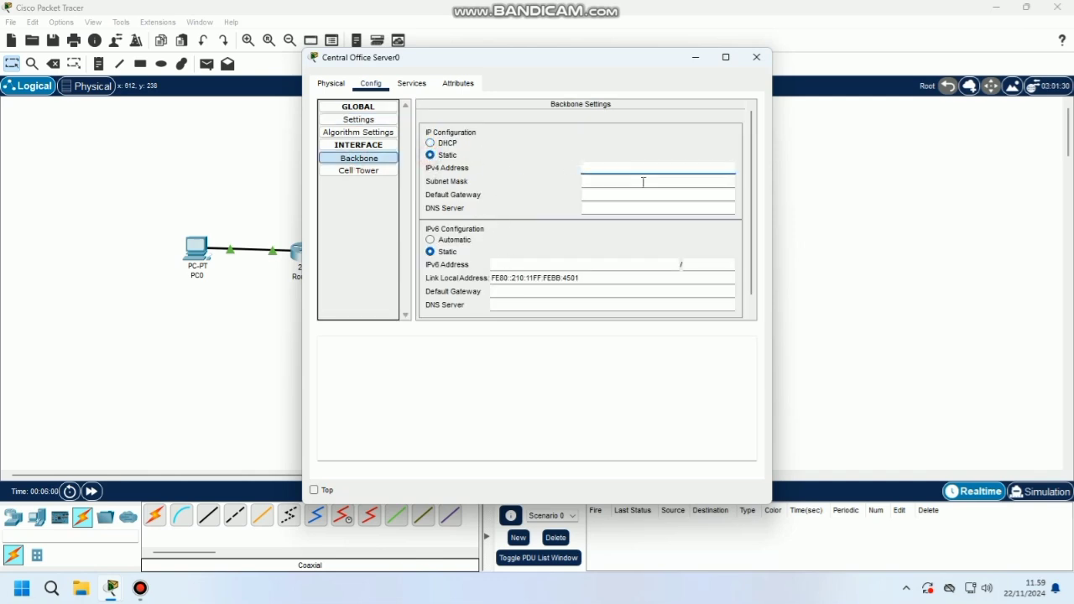
{"action": "type", "text": "192.168.2.2"}
{"action": "left_click", "coordinate": [703, 183]}
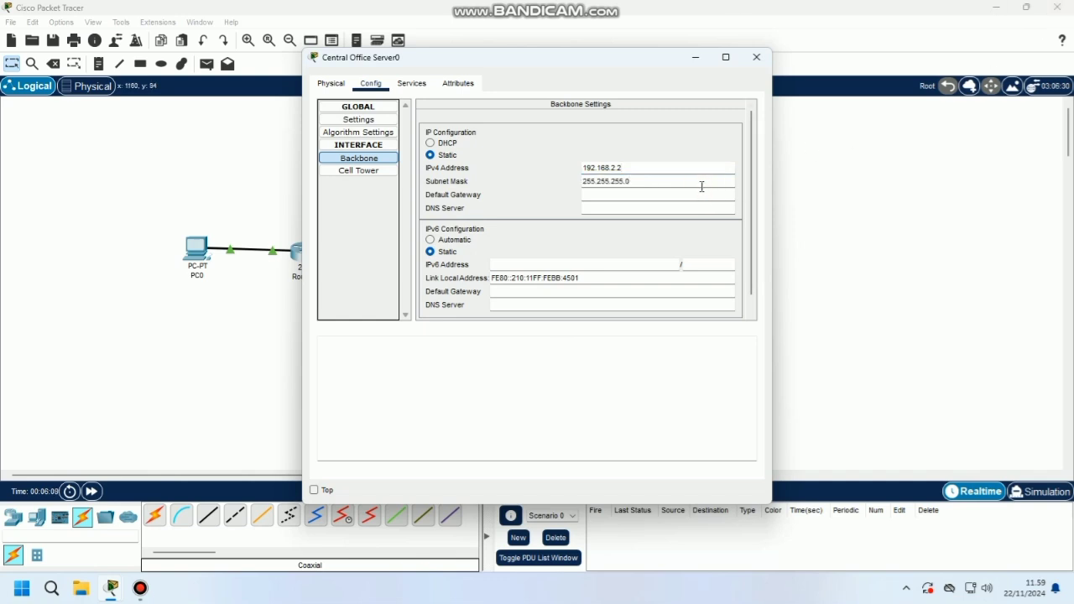
{"action": "left_click", "coordinate": [698, 194]}
{"action": "type", "text": "192.168"}
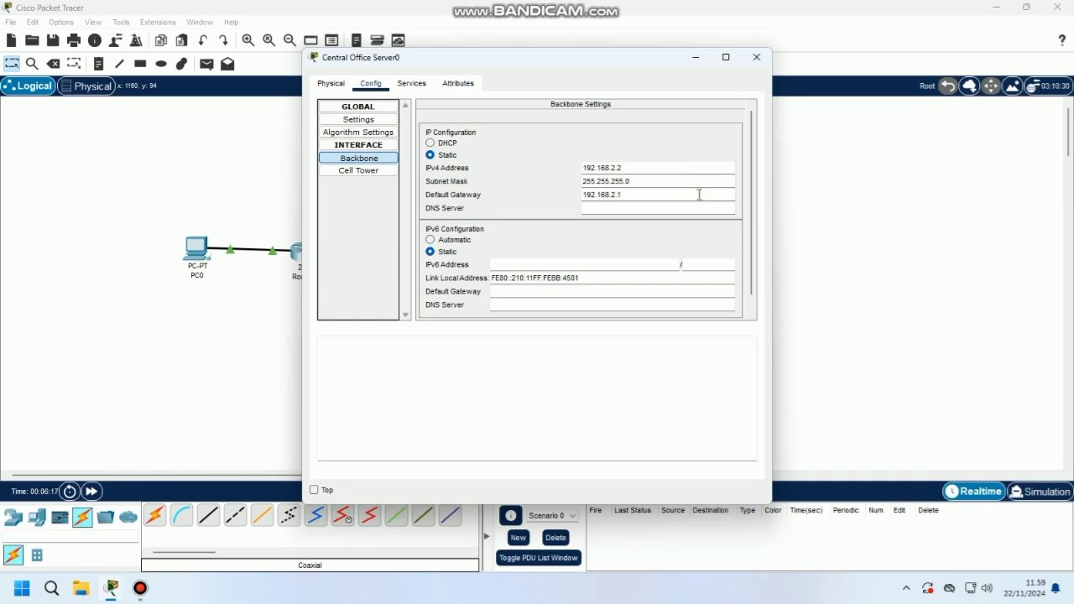
Change the server's Cell Tower interface address from 172.16.1.1 to 192.168.50.1
{"action": "left_click", "coordinate": [359, 172]}
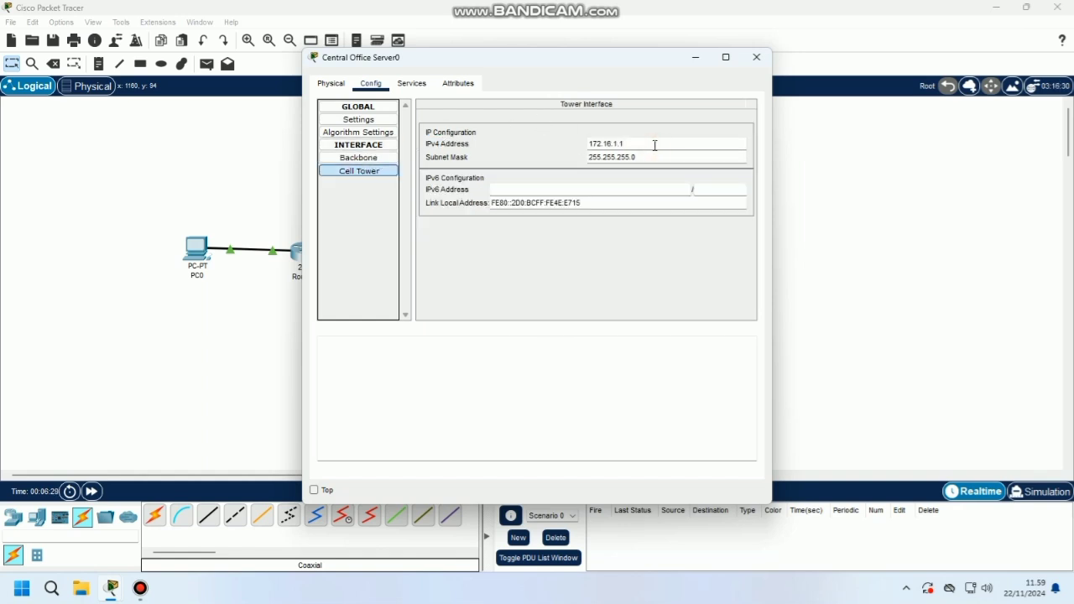
{"action": "key", "text": "BackSpace"}
{"action": "key", "text": "BackSpace"}
{"action": "key", "text": "BackSpace"}
{"action": "key", "text": "BackSpace"}
{"action": "key", "text": "BackSpace"}
{"action": "key", "text": "BackSpace"}
{"action": "type", "text": "92.168.50.1"}
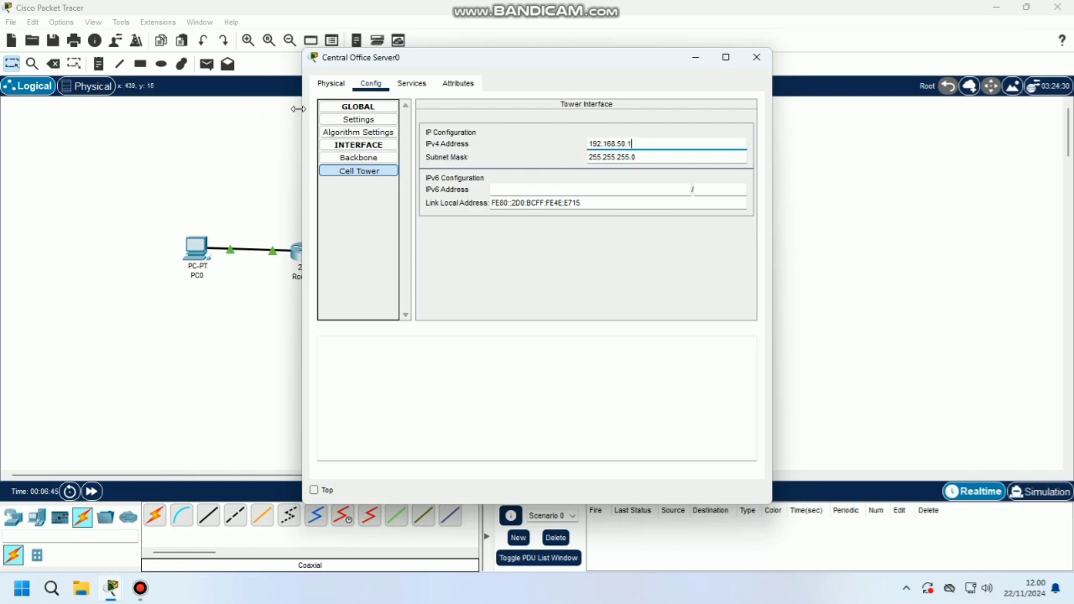
Rename the server's provider to 'ptcellular net' and close its window
{"action": "left_click", "coordinate": [337, 121]}
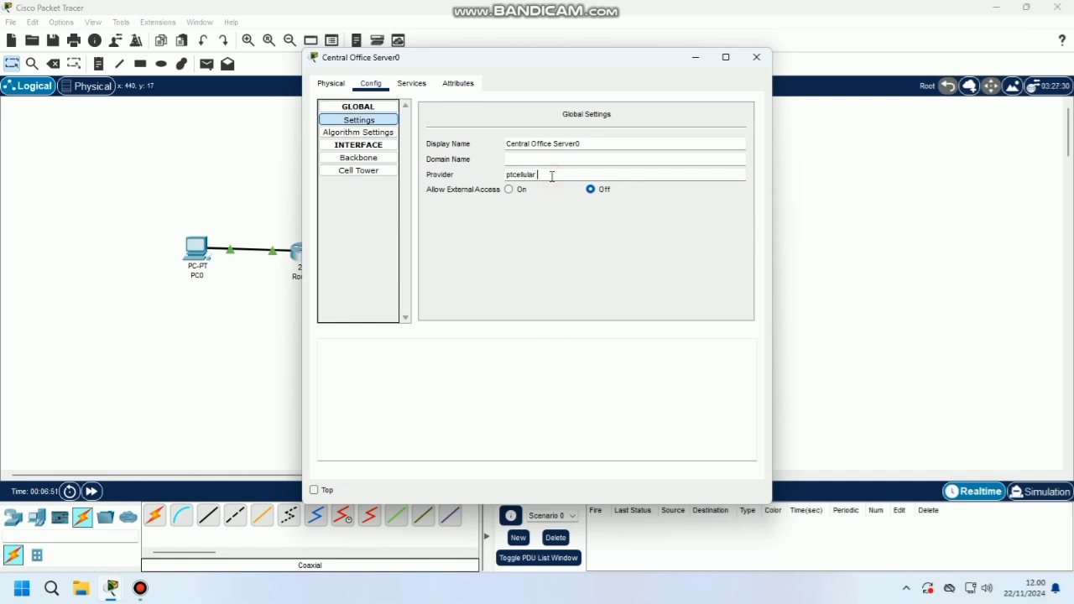
{"action": "type", "text": "et"}
{"action": "left_click", "coordinate": [756, 57]}
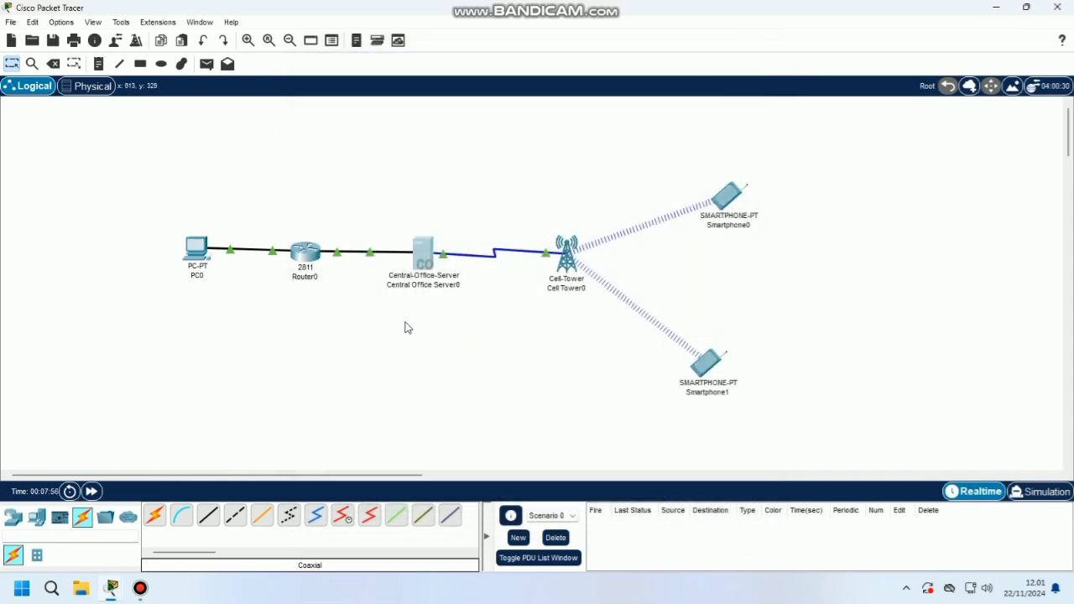
Set Cell Tower0's provider name to 'ptcellular net' in its Config settings
{"action": "left_click", "coordinate": [565, 267]}
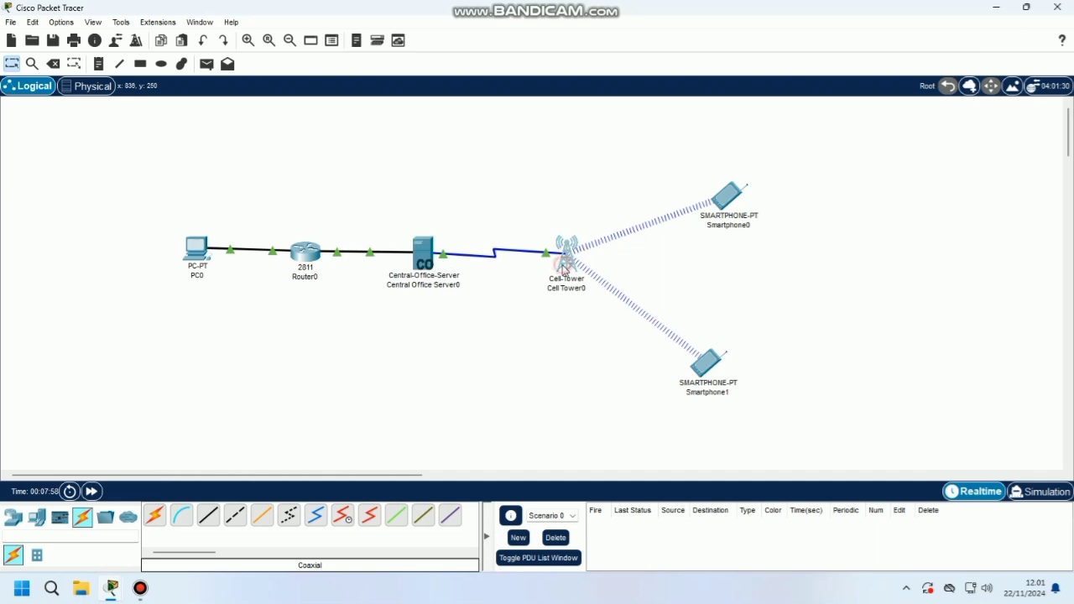
{"action": "left_click", "coordinate": [370, 83]}
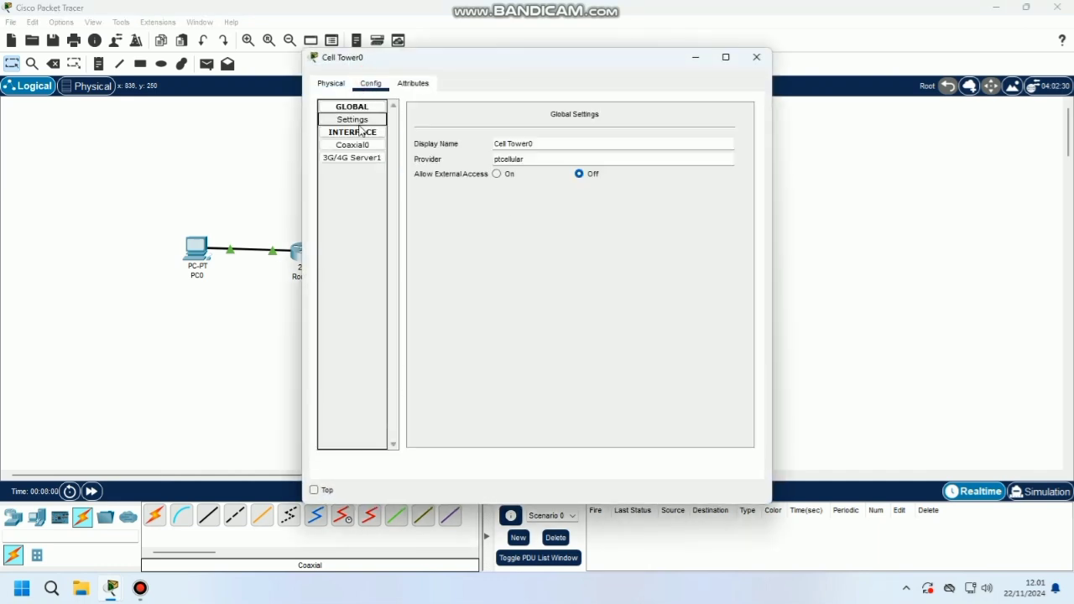
{"action": "left_click", "coordinate": [576, 158]}
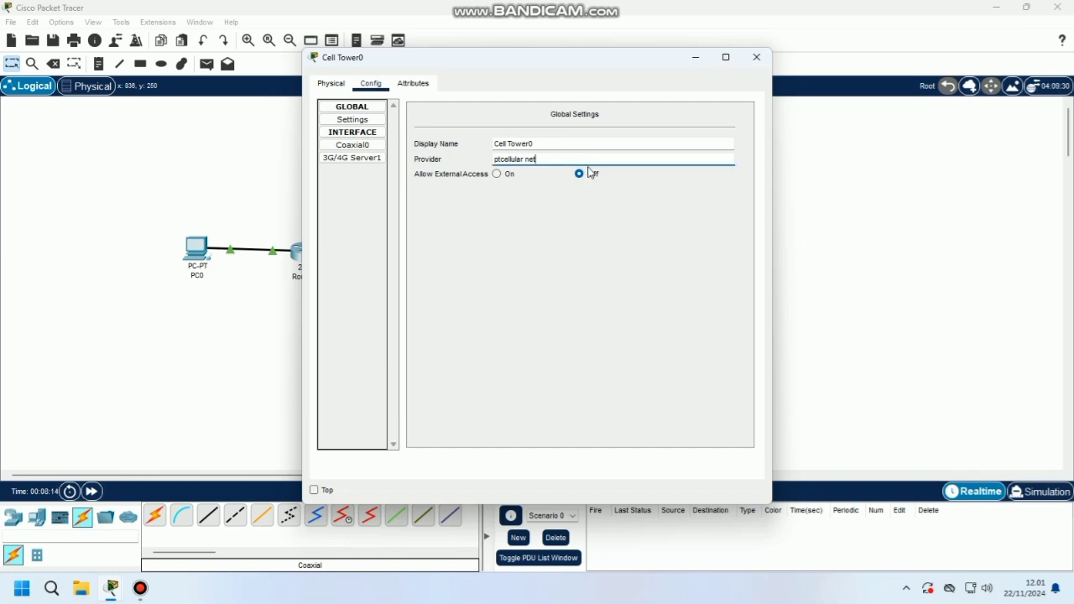
{"action": "left_click", "coordinate": [752, 56]}
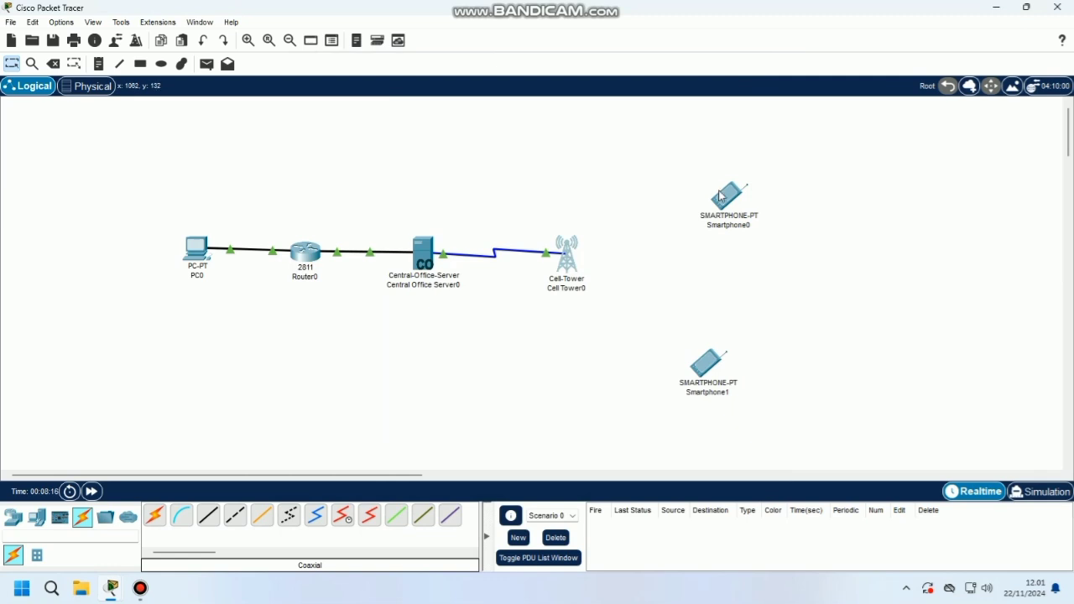
{"action": "left_click", "coordinate": [727, 200]}
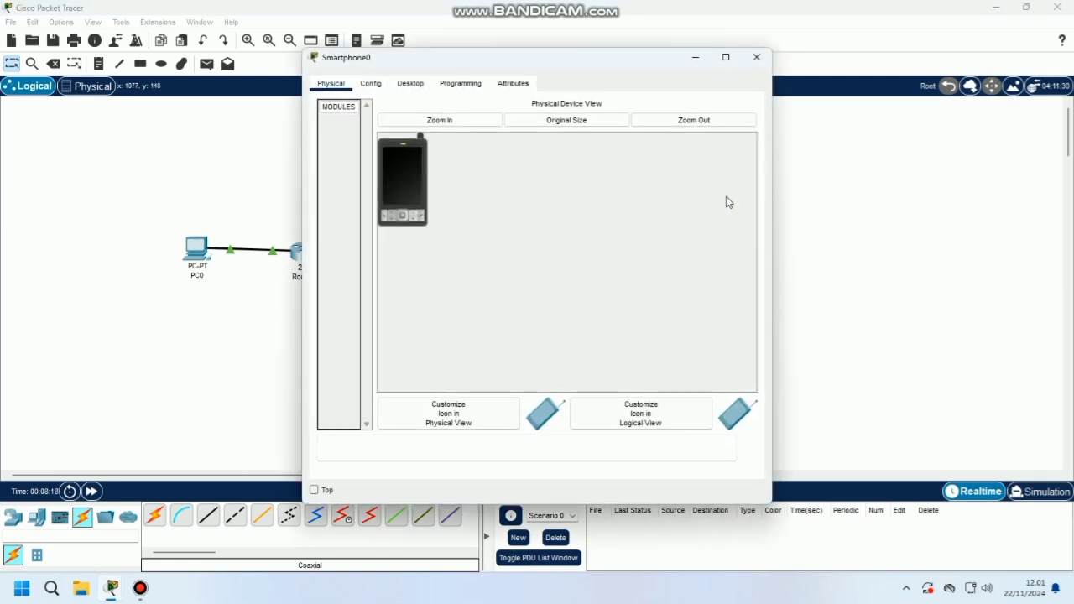
Set Smartphone0's 3G/4G provider to 'ptcellular net' and refresh DHCP to get 192.168.50.101
{"action": "left_click", "coordinate": [371, 84]}
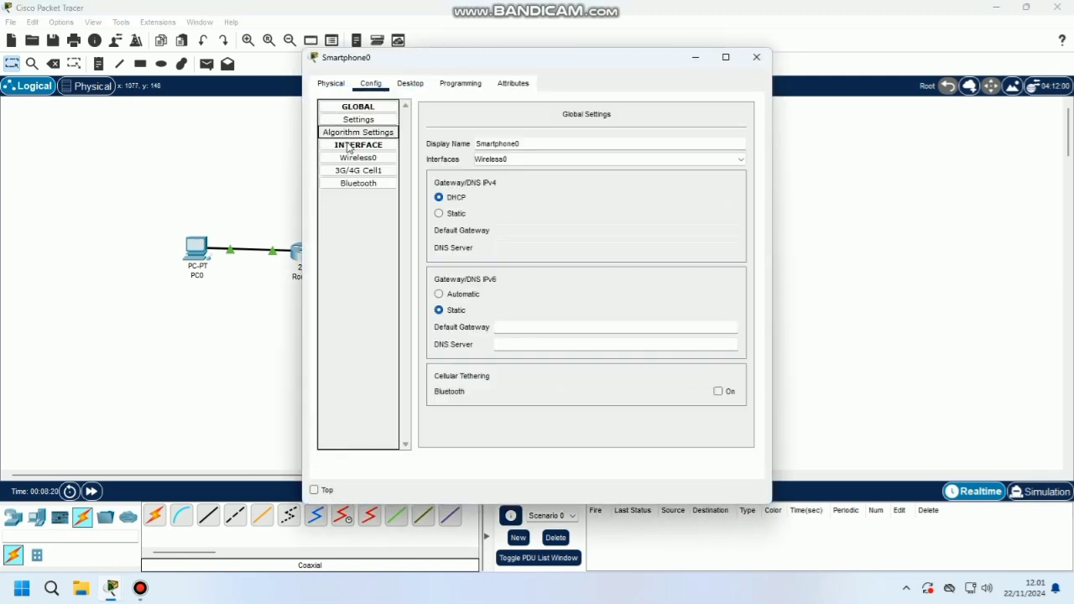
{"action": "left_click", "coordinate": [353, 172]}
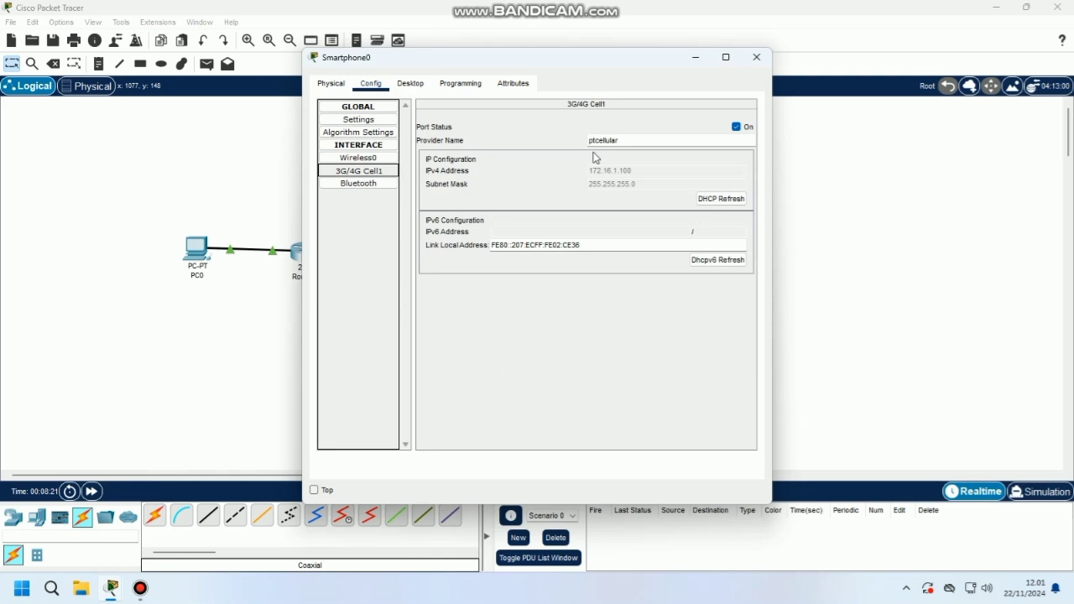
{"action": "left_click", "coordinate": [673, 141]}
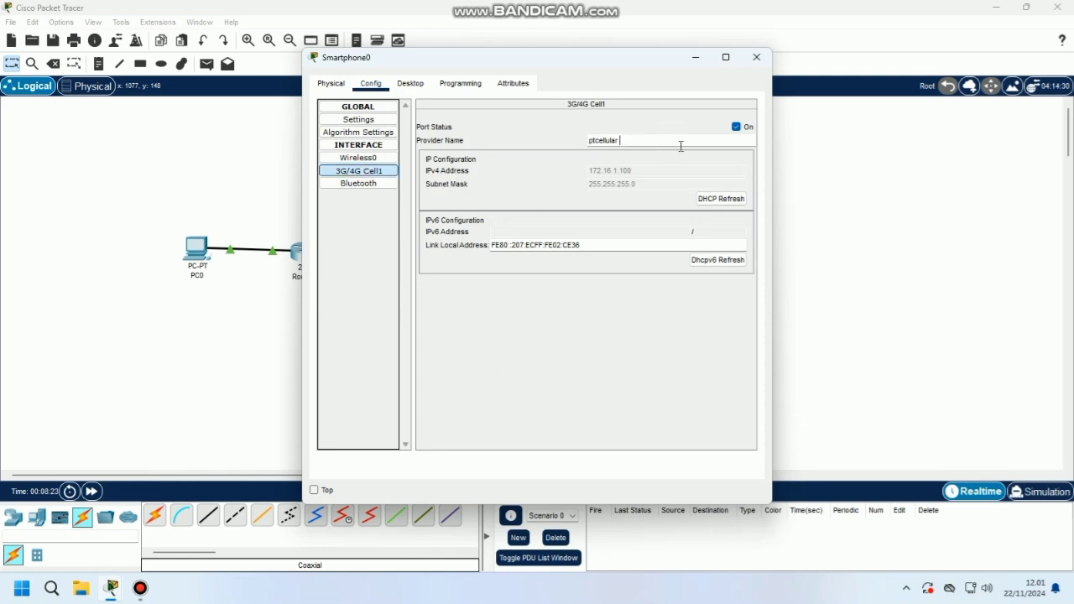
{"action": "type", "text": "net"}
{"action": "left_click", "coordinate": [733, 202]}
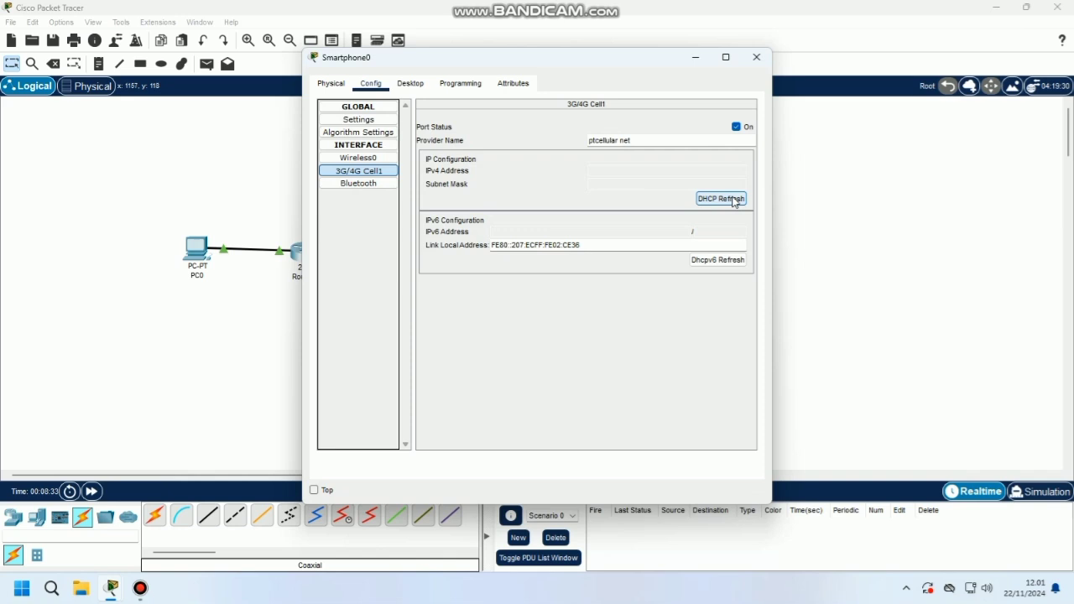
{"action": "left_click", "coordinate": [734, 201]}
{"action": "left_click", "coordinate": [734, 200]}
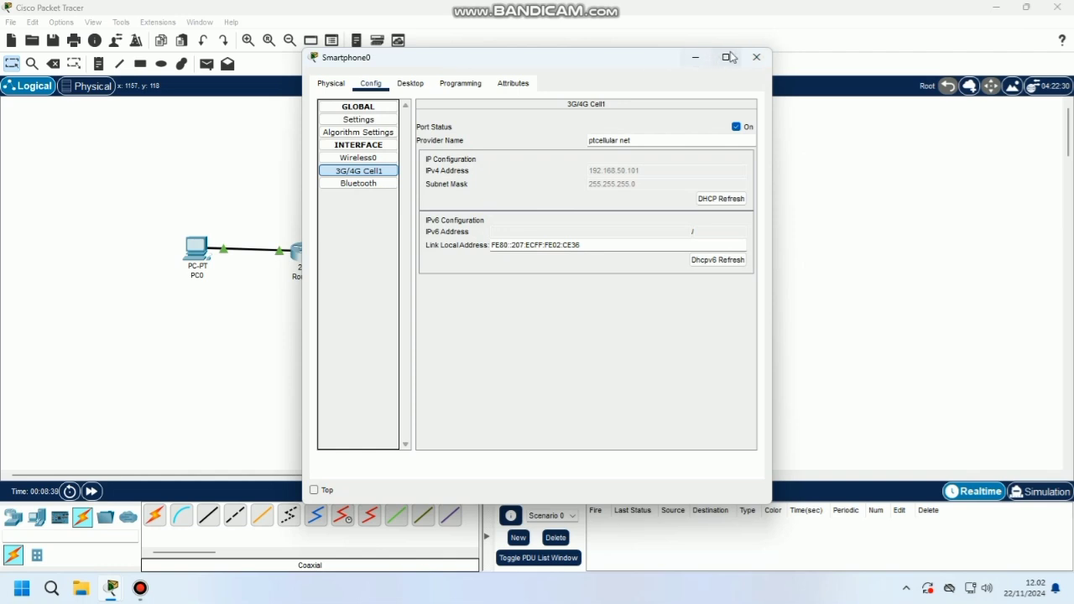
{"action": "left_click", "coordinate": [750, 59]}
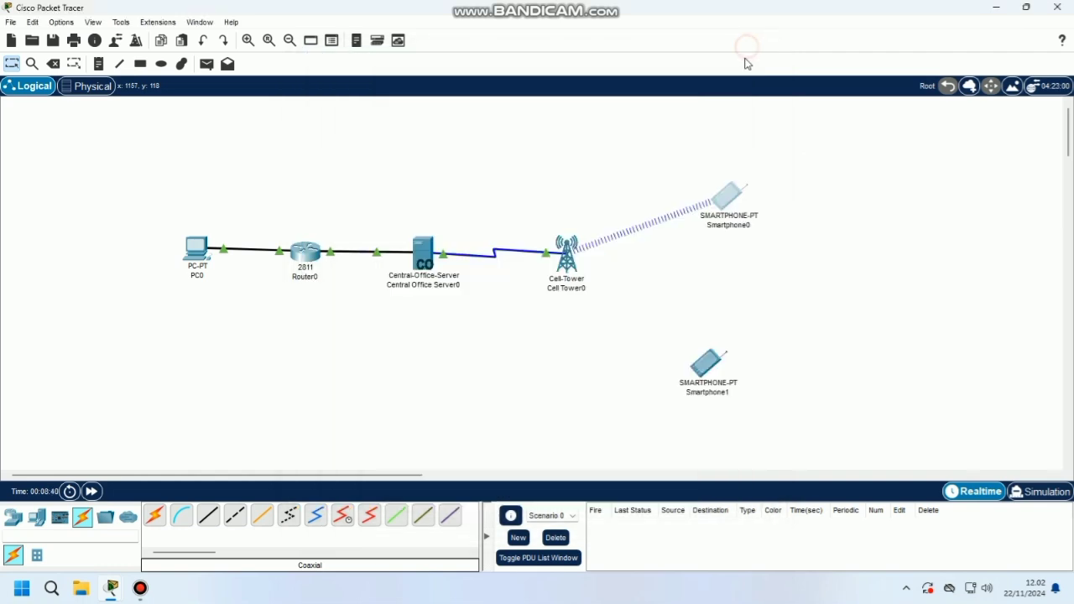
{"action": "left_click", "coordinate": [707, 362]}
Set Smartphone1's 3G/4G provider to 'ptcellular net' and obtain 192.168.50.102 via DHCP
{"action": "left_click", "coordinate": [371, 83]}
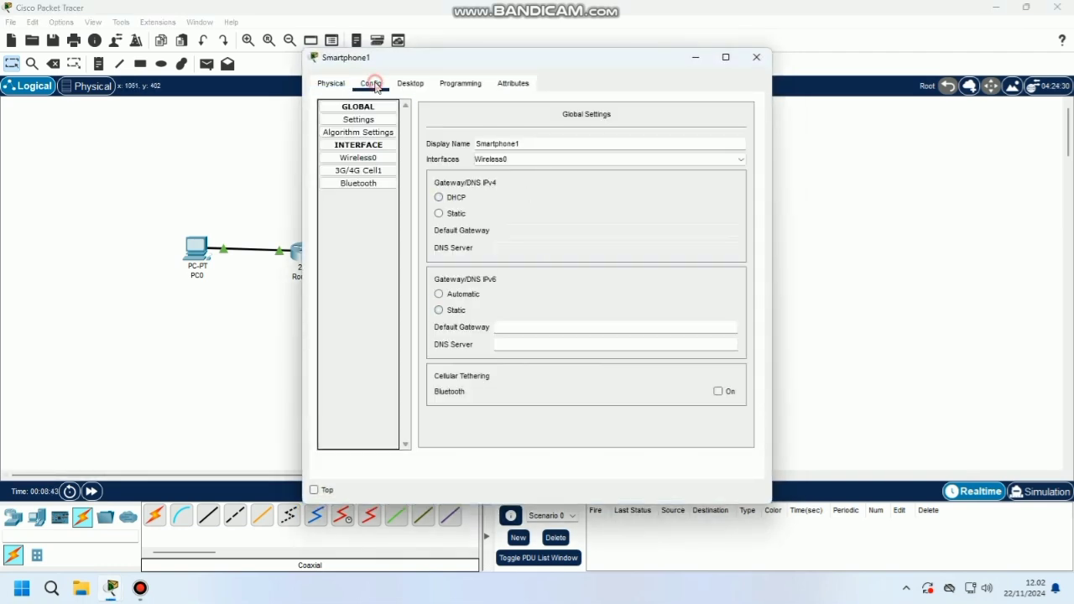
{"action": "left_click", "coordinate": [369, 171]}
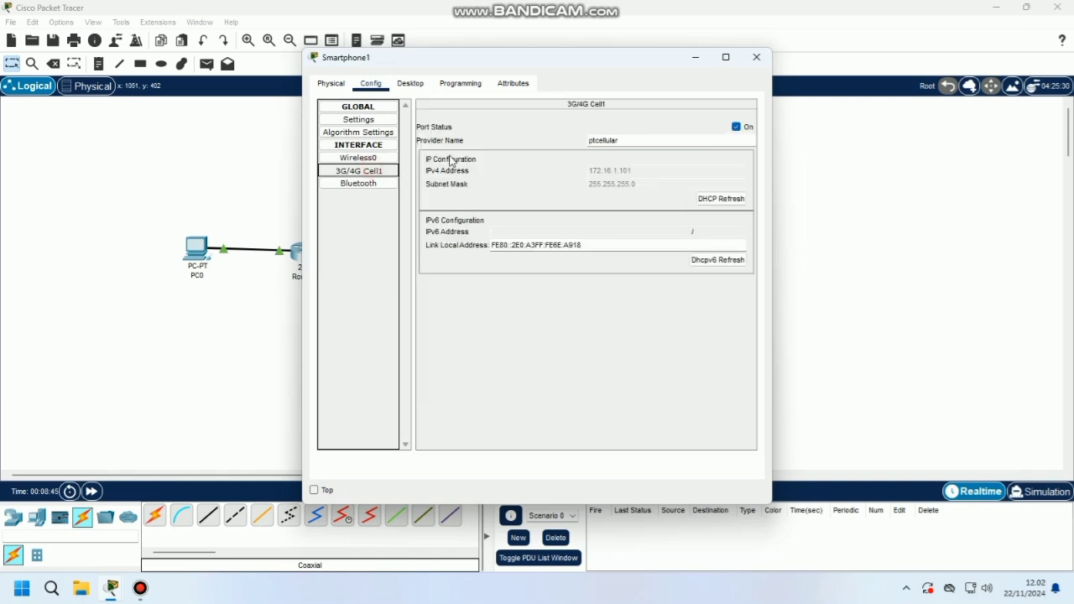
{"action": "left_click", "coordinate": [627, 144]}
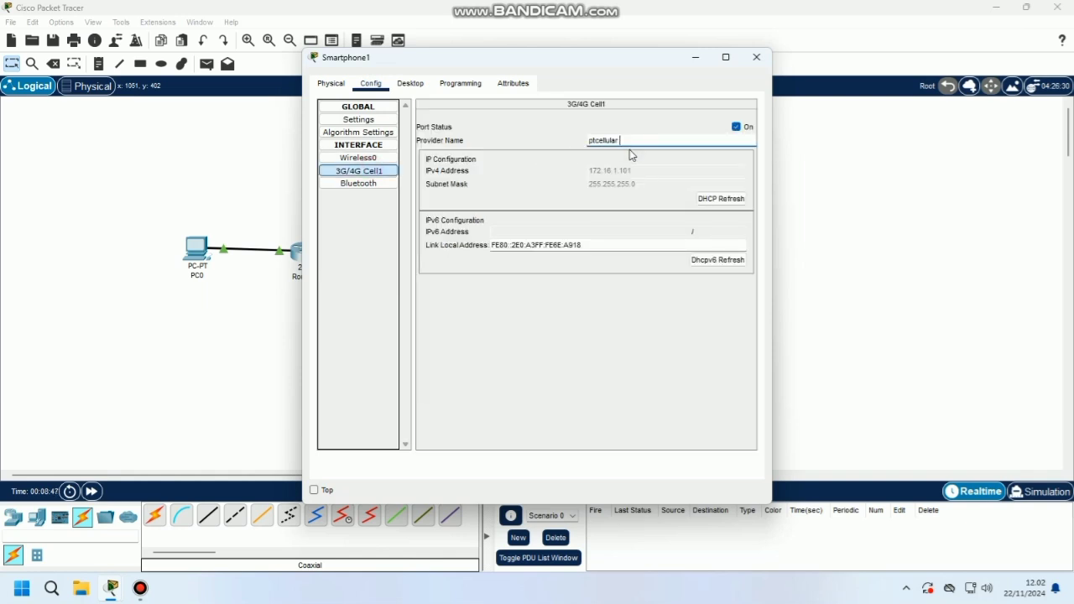
{"action": "type", "text": "ptcellular net"}
{"action": "left_click", "coordinate": [710, 199]}
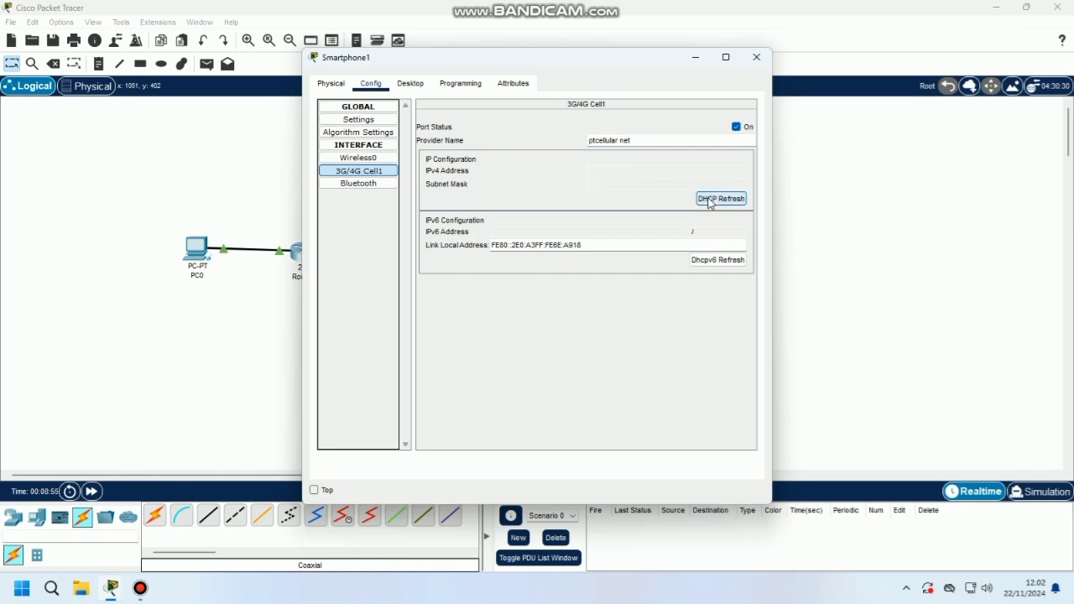
{"action": "left_click", "coordinate": [756, 58]}
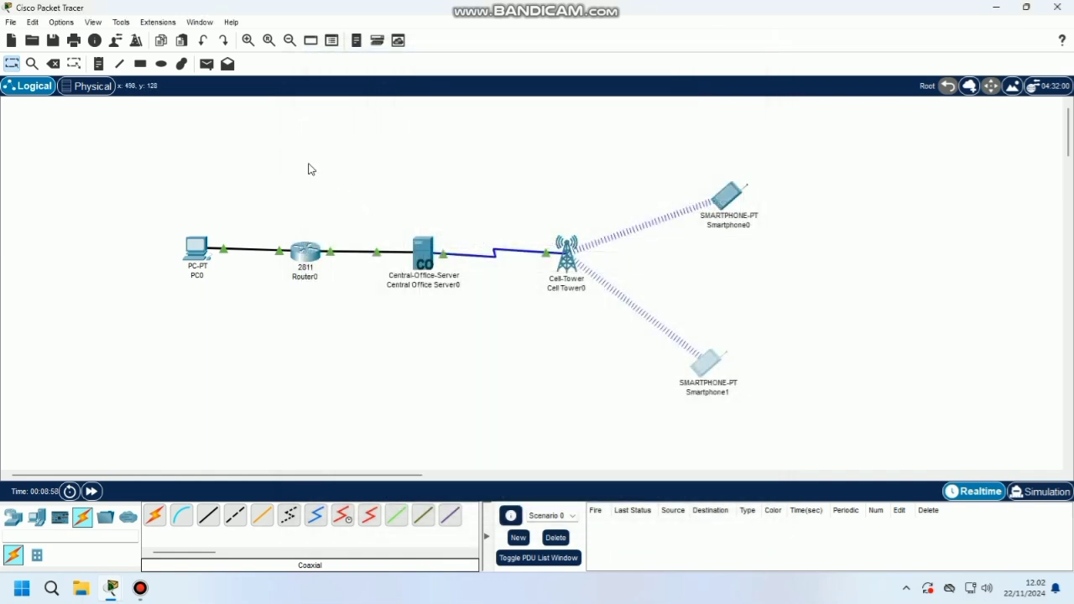
Send simple test pings from Smartphone0 to Smartphone1 and from PC0 to Router0
{"action": "left_click", "coordinate": [206, 64]}
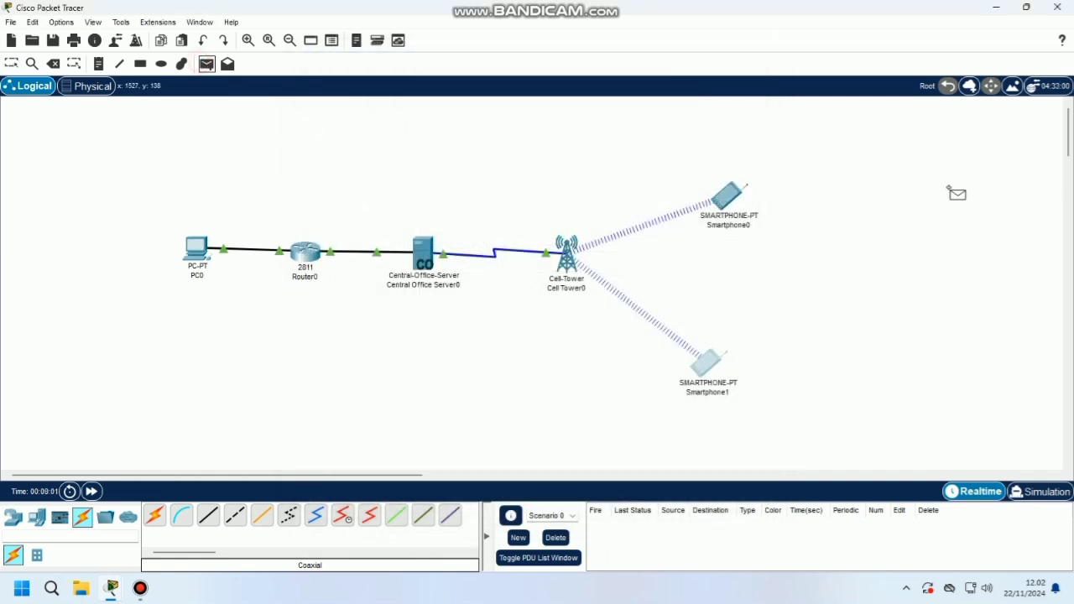
{"action": "left_click", "coordinate": [730, 196]}
{"action": "left_click", "coordinate": [708, 359]}
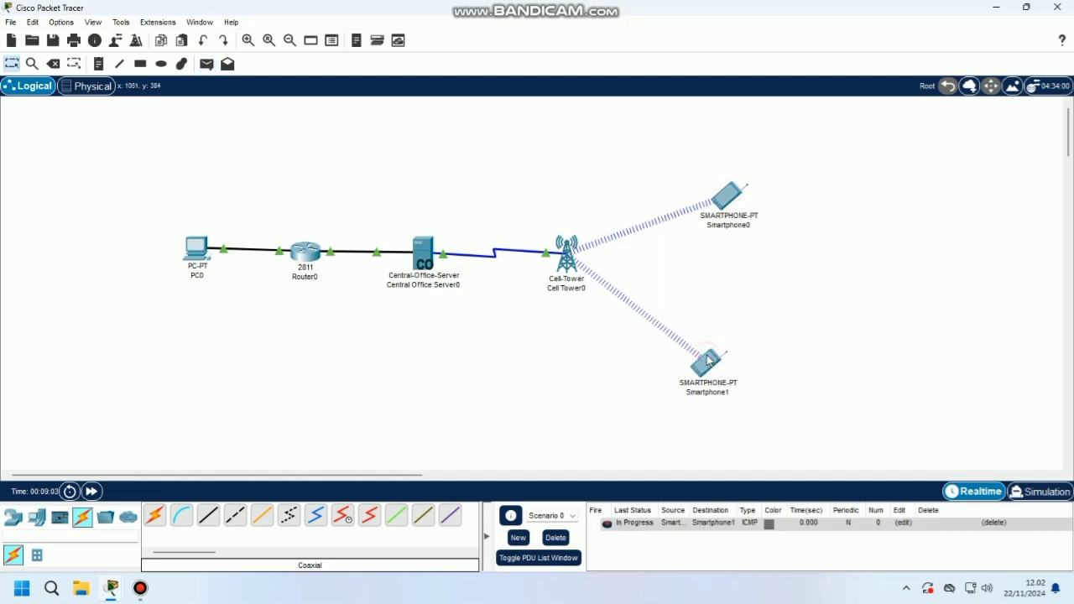
{"action": "left_click", "coordinate": [206, 64]}
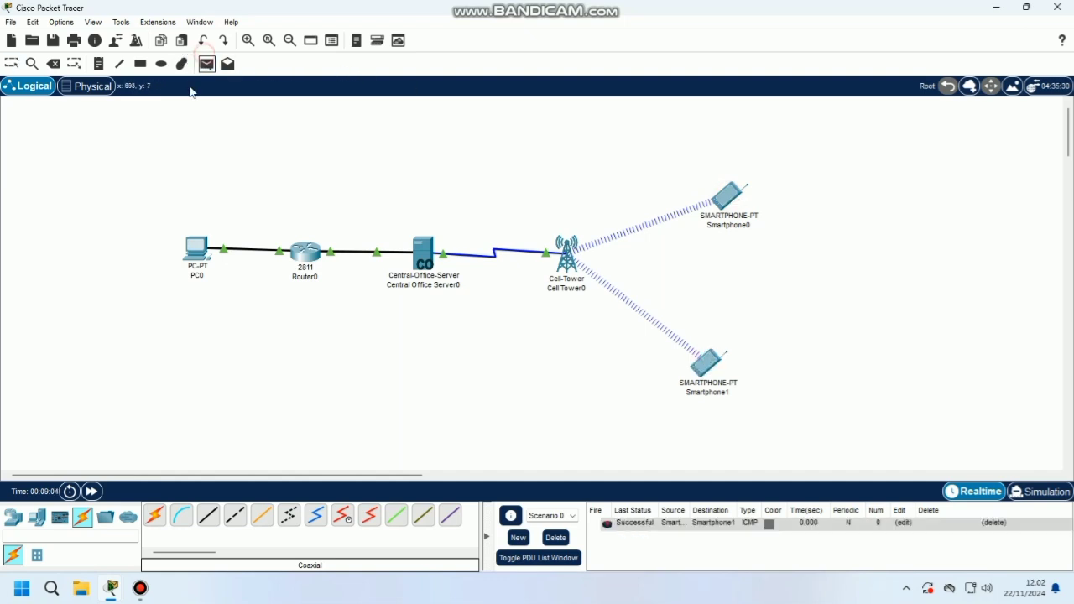
{"action": "left_click", "coordinate": [195, 247]}
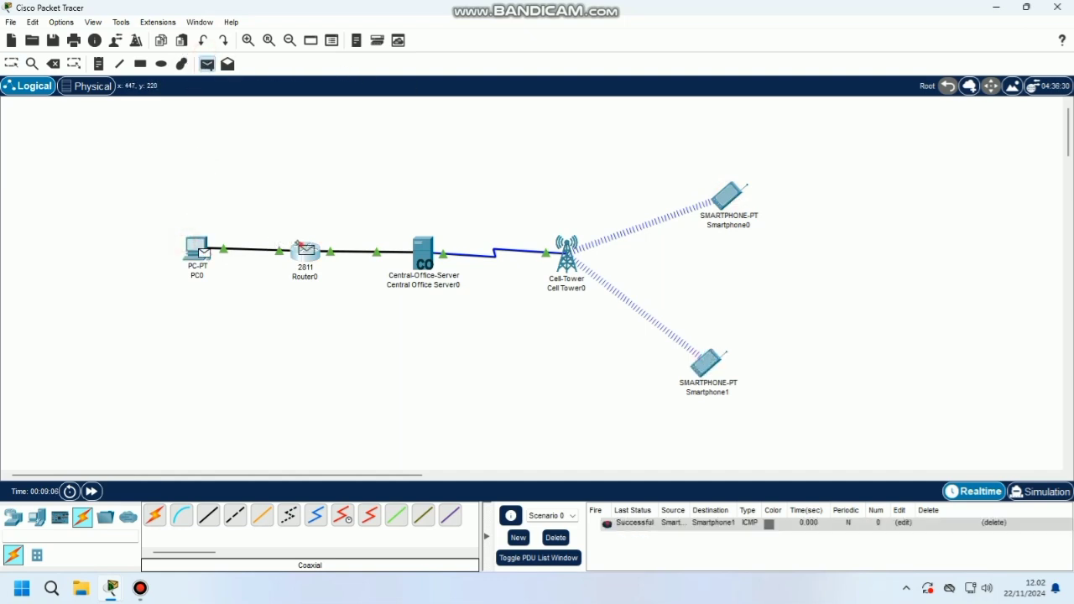
{"action": "left_click", "coordinate": [299, 247]}
Clear the test ping list and ping Central Office Server from Smartphone0
{"action": "left_click", "coordinate": [556, 538]}
{"action": "left_click", "coordinate": [207, 66]}
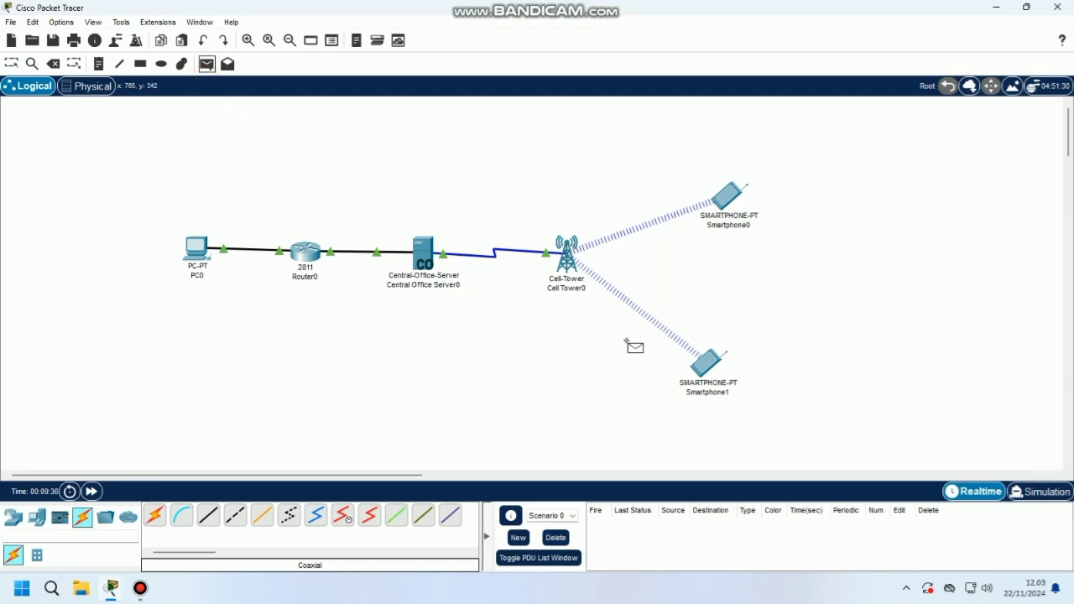
{"action": "left_click", "coordinate": [725, 200]}
{"action": "left_click", "coordinate": [422, 256]}
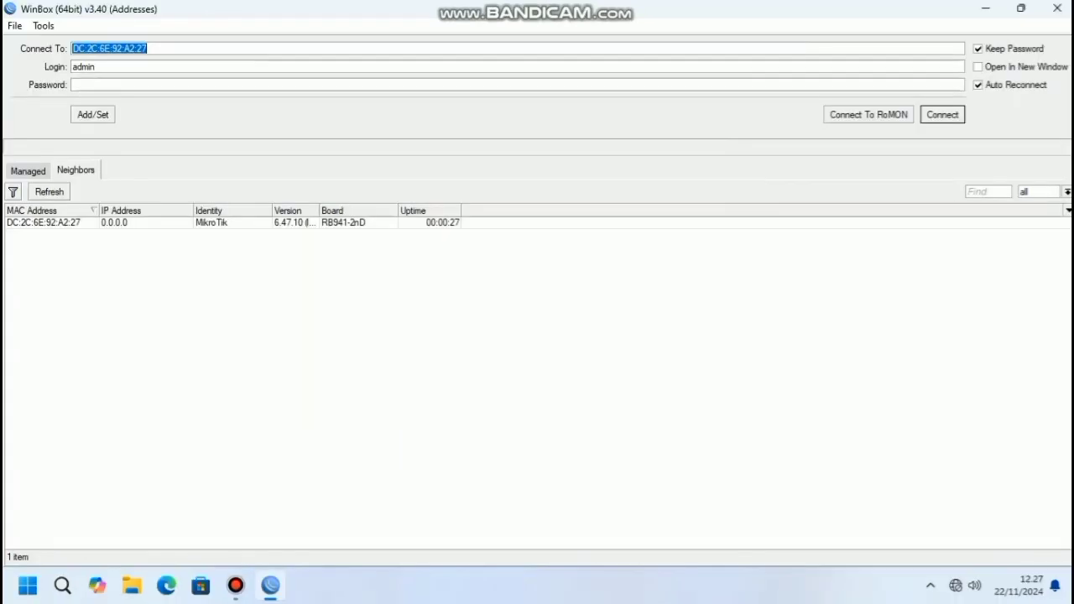
Connect to the hAP lite router from the WinBox neighbor list and maximize the window
{"action": "left_click", "coordinate": [43, 222]}
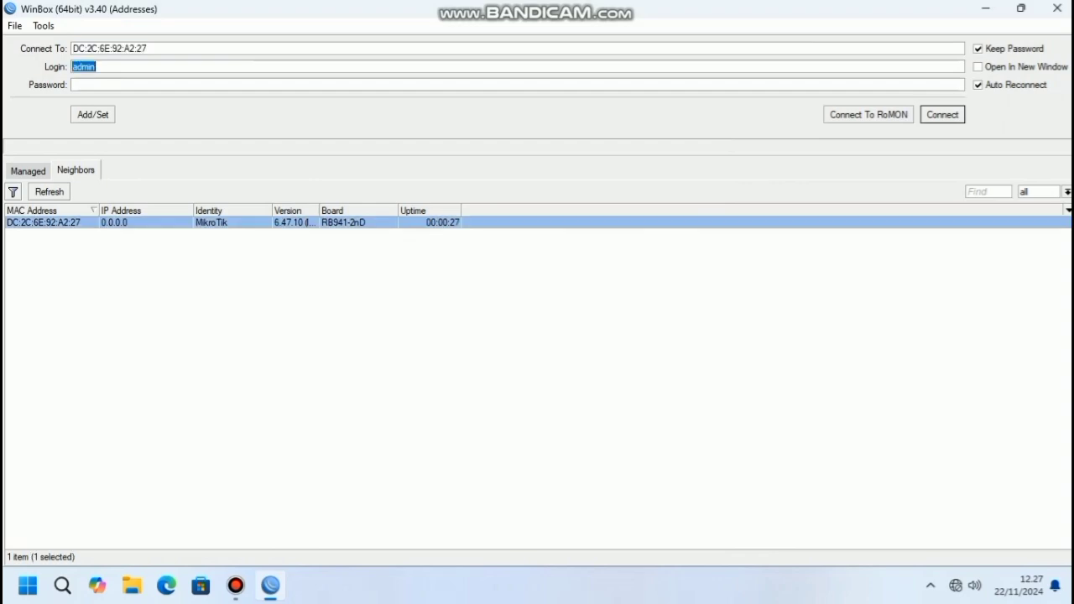
{"action": "key", "text": "Return"}
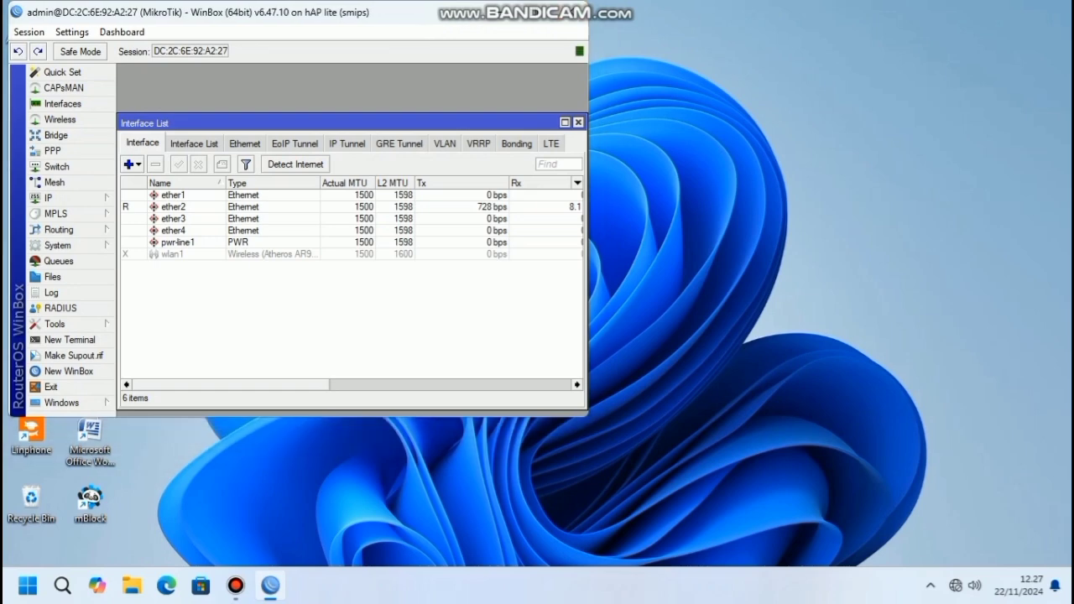
{"action": "left_click", "coordinate": [534, 12]}
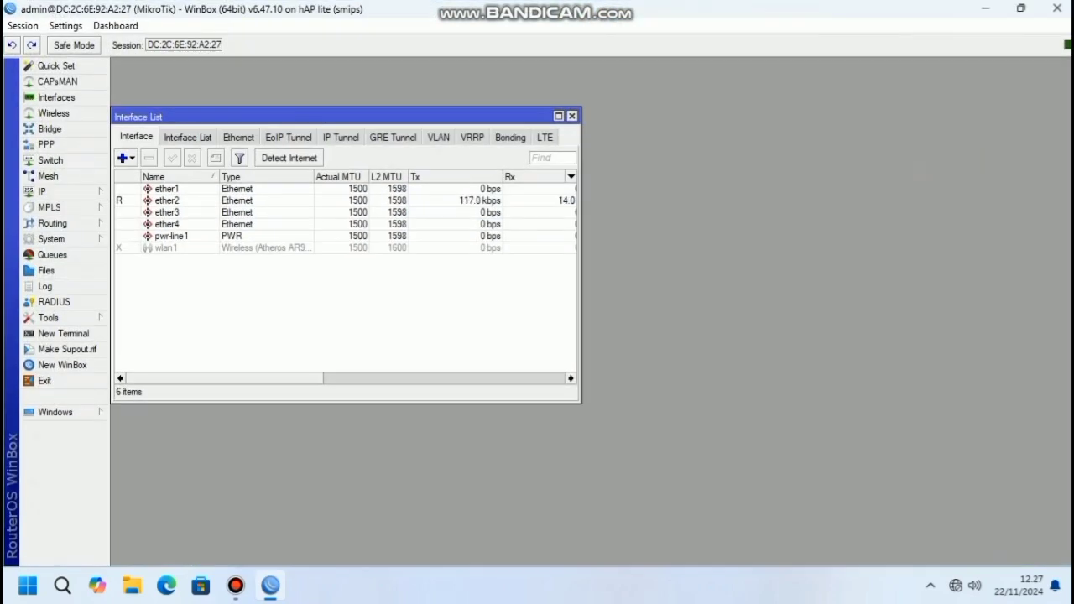
Enable the disabled wlan1 interface and bring up the Wireless Tables
{"action": "left_click", "coordinate": [167, 248]}
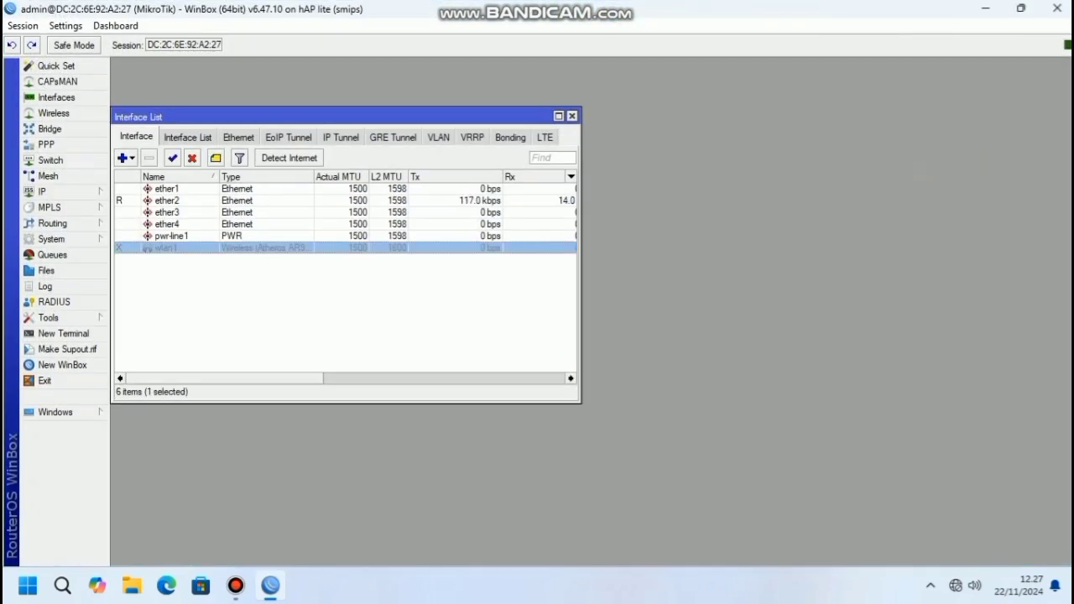
{"action": "left_click", "coordinate": [172, 158]}
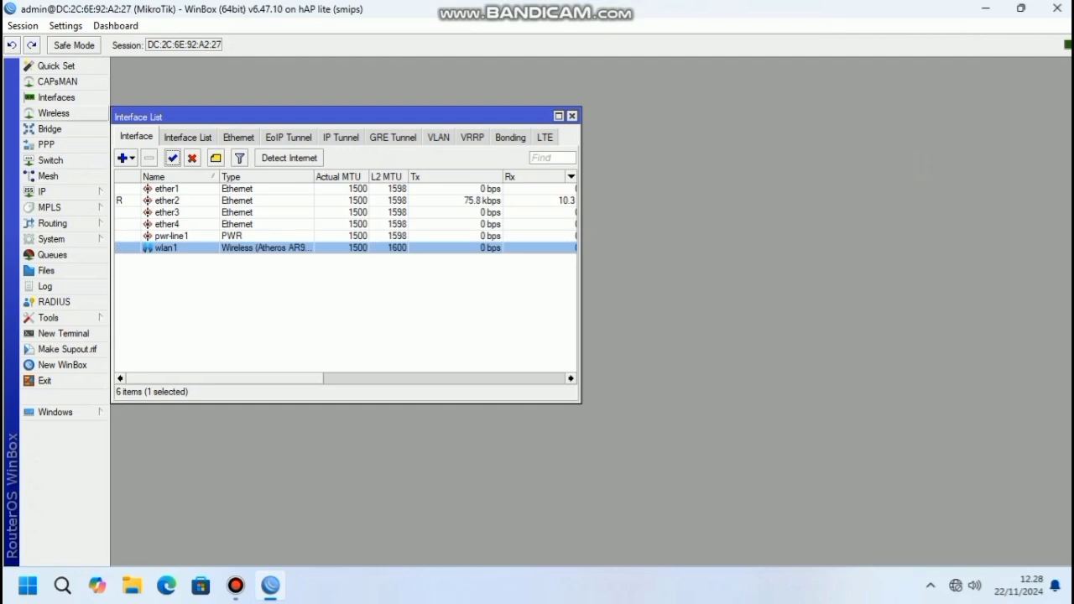
{"action": "left_click", "coordinate": [54, 113]}
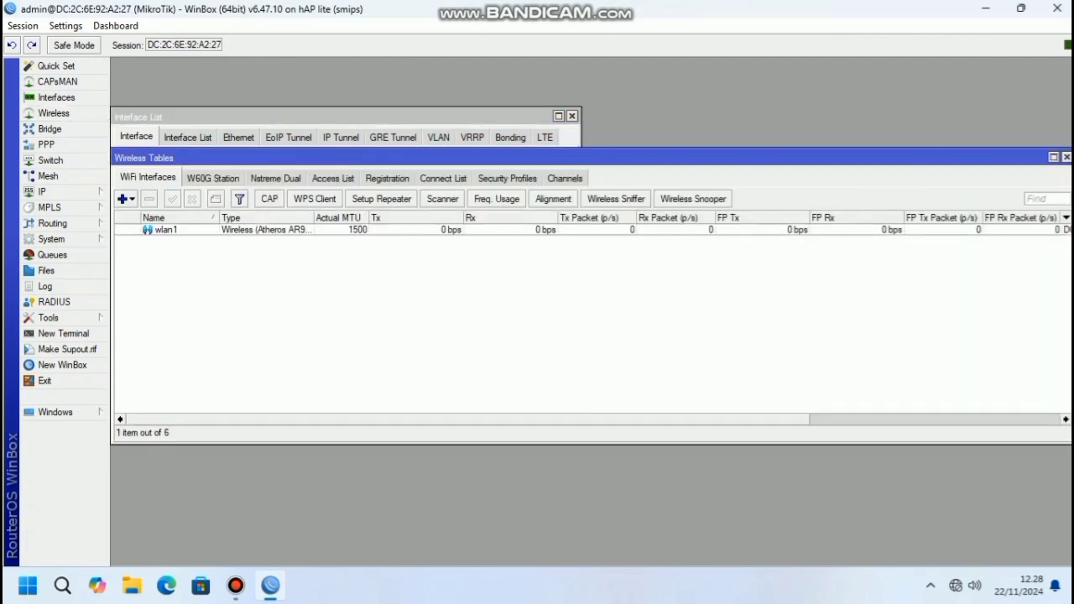
Create a new security profile named 'kelompok 1' using dynamic keys mode
{"action": "left_click", "coordinate": [507, 178]}
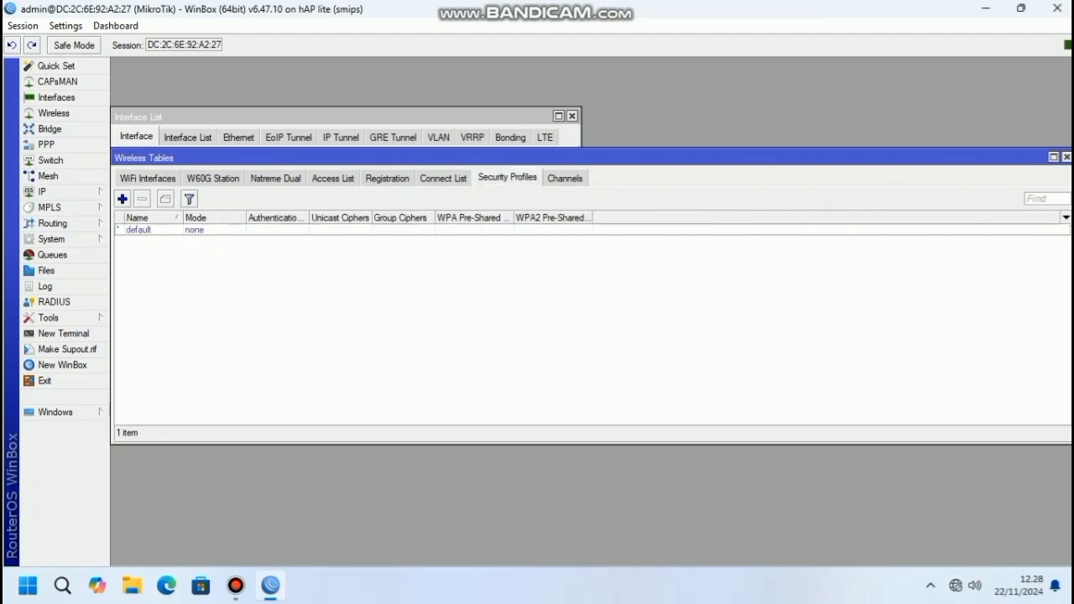
{"action": "left_click", "coordinate": [122, 199]}
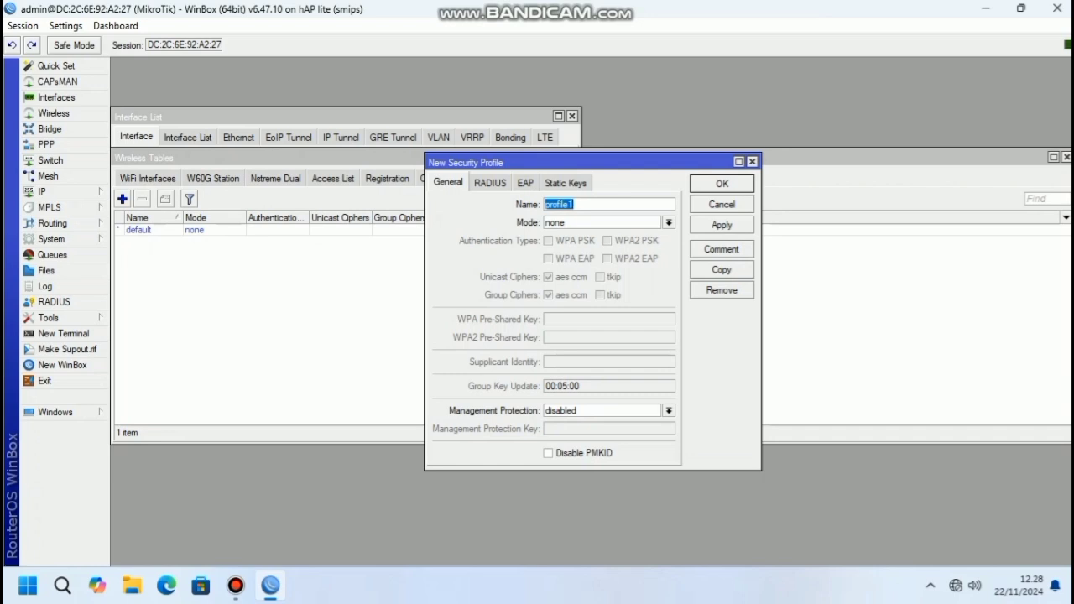
{"action": "type", "text": "kelompok 1"}
{"action": "left_click", "coordinate": [669, 223]}
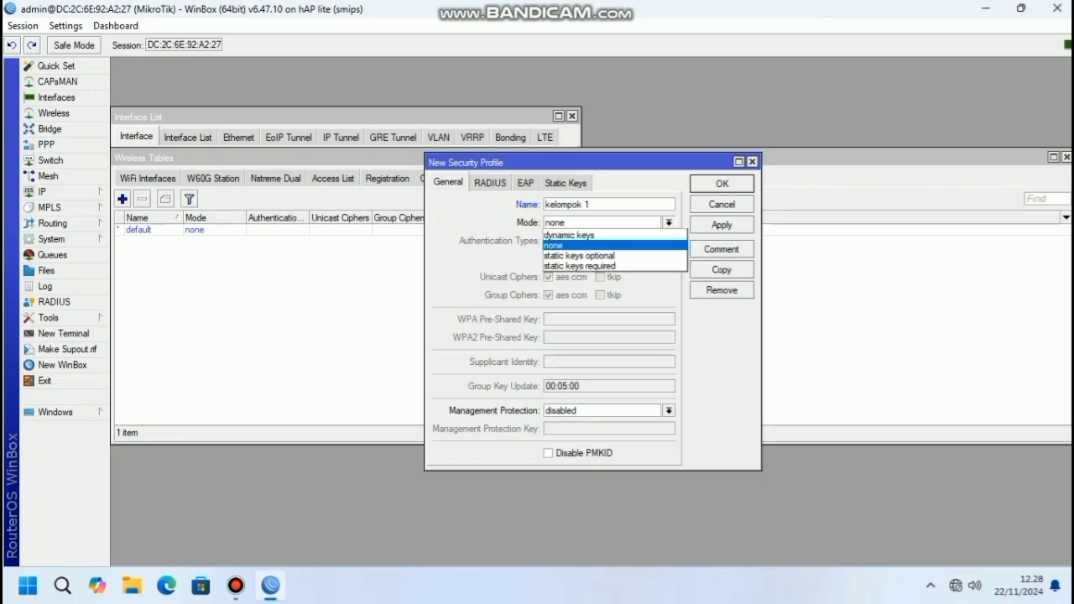
{"action": "left_click", "coordinate": [570, 236]}
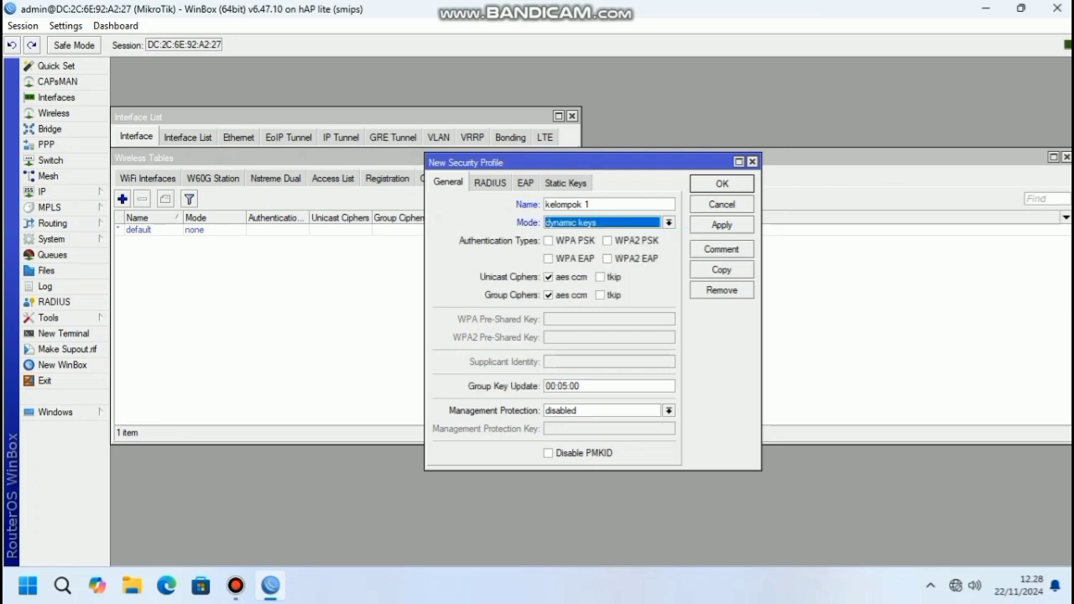
Enable WPA PSK, WPA EAP, WPA2 PSK and WPA2 EAP, and enter both pre-shared keys
{"action": "left_click", "coordinate": [550, 240]}
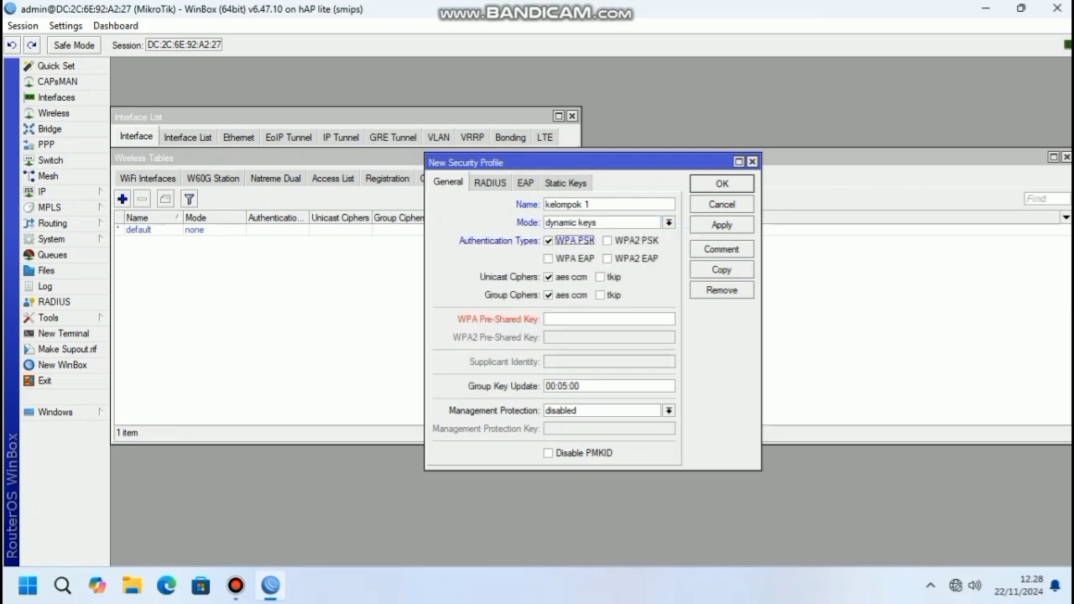
{"action": "left_click", "coordinate": [549, 259]}
{"action": "left_click", "coordinate": [608, 241]}
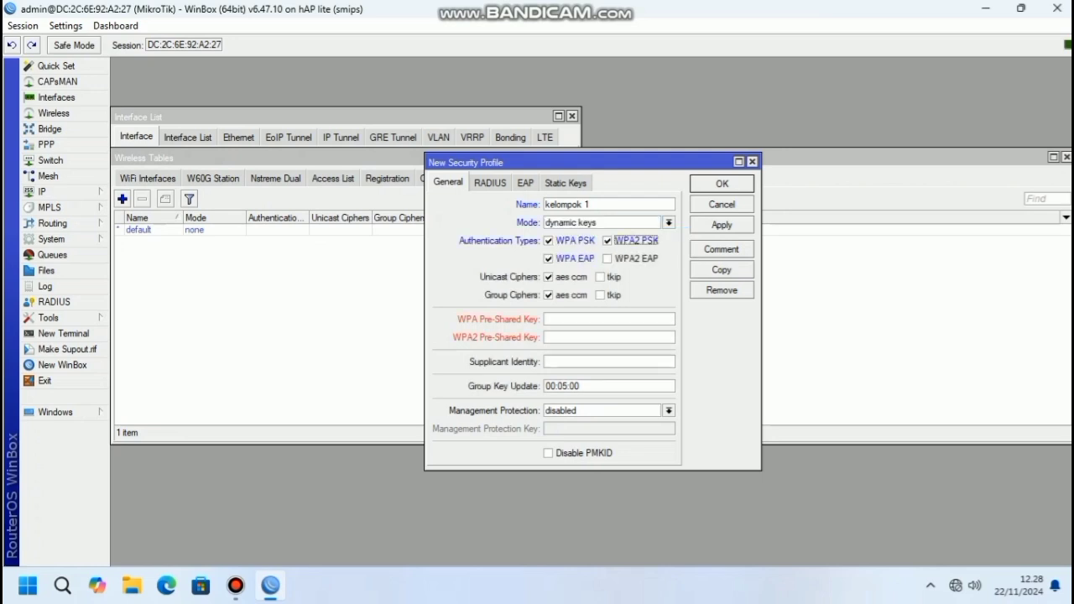
{"action": "left_click", "coordinate": [607, 259]}
{"action": "left_click", "coordinate": [608, 320]}
{"action": "type", "text": "99999999"}
{"action": "left_click", "coordinate": [587, 338]}
{"action": "type", "text": "999"}
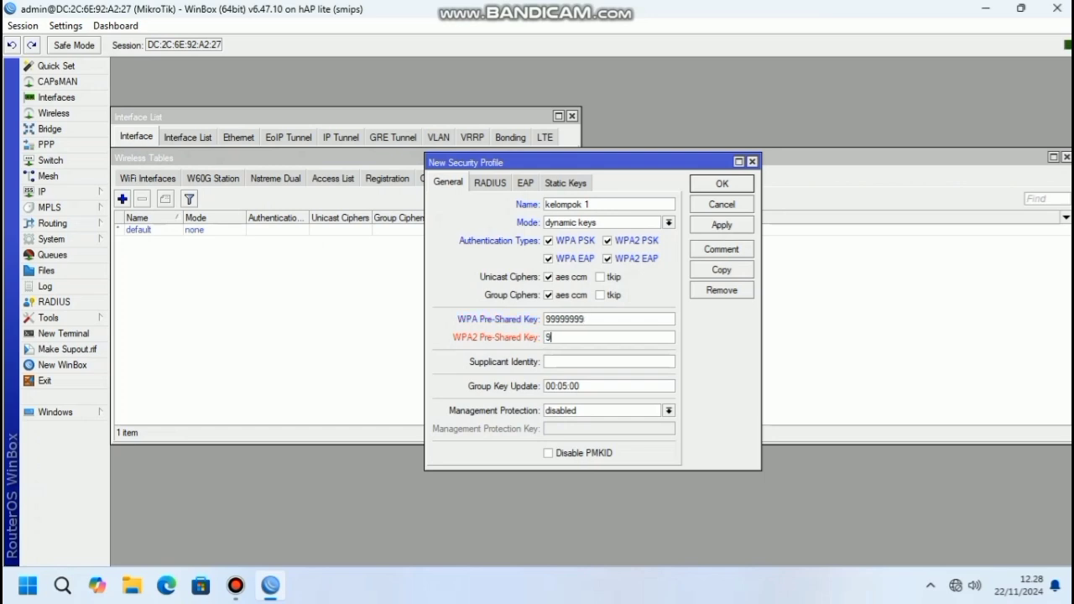
{"action": "type", "text": "99999"}
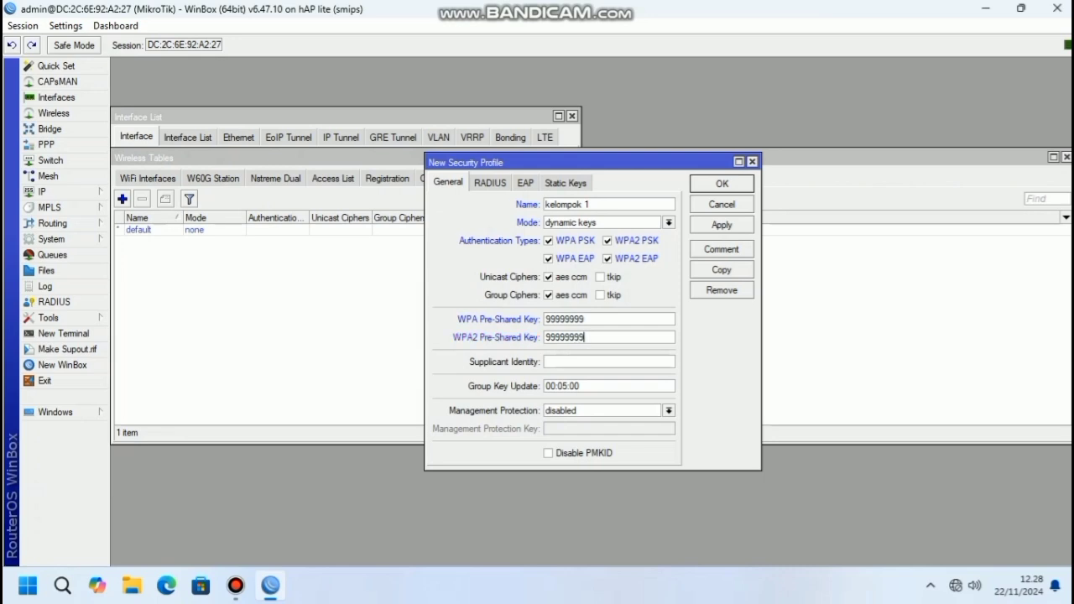
Save the kelompok 1 profile and return to the WiFi interfaces list
{"action": "left_click", "coordinate": [722, 225]}
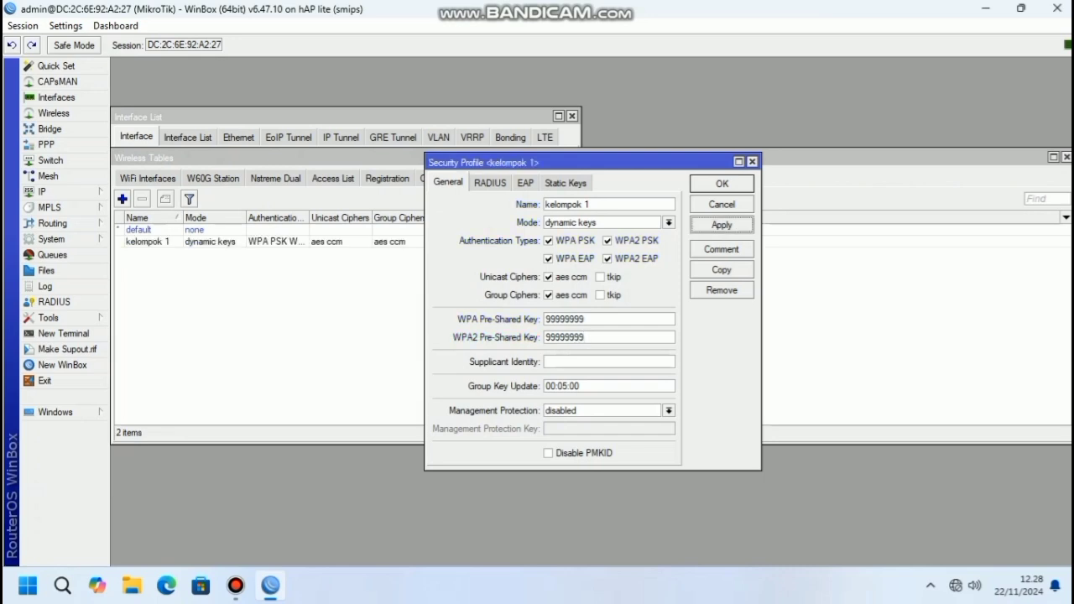
{"action": "left_click", "coordinate": [722, 183]}
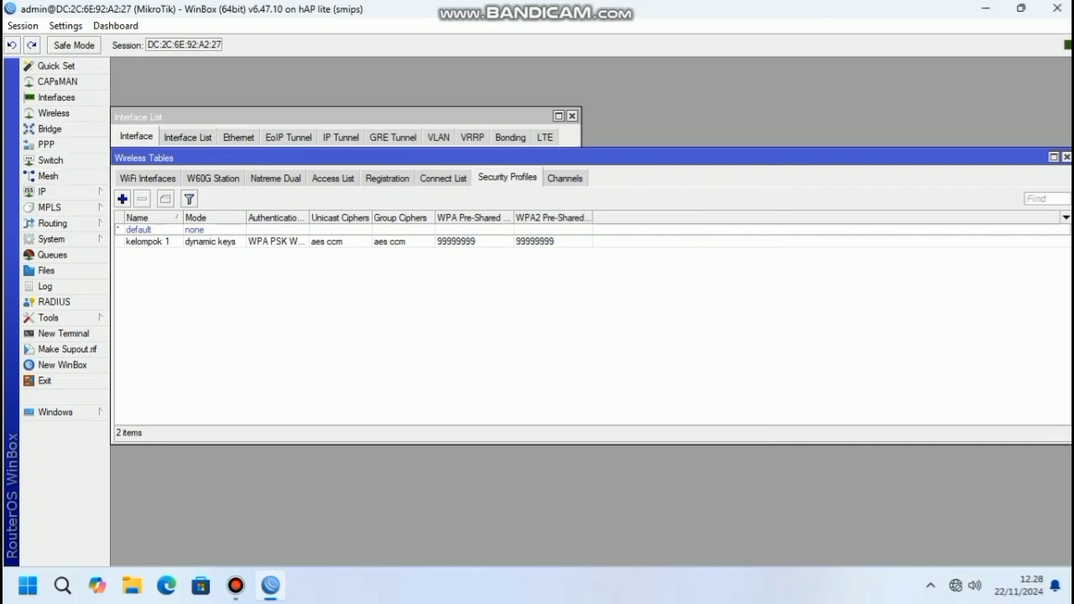
{"action": "left_click", "coordinate": [148, 178]}
Set wlan1 to band 2GHz-B/G/N, channel width 20/40MHz Ce and frequency 2432 MHz
{"action": "double_click", "coordinate": [166, 230]}
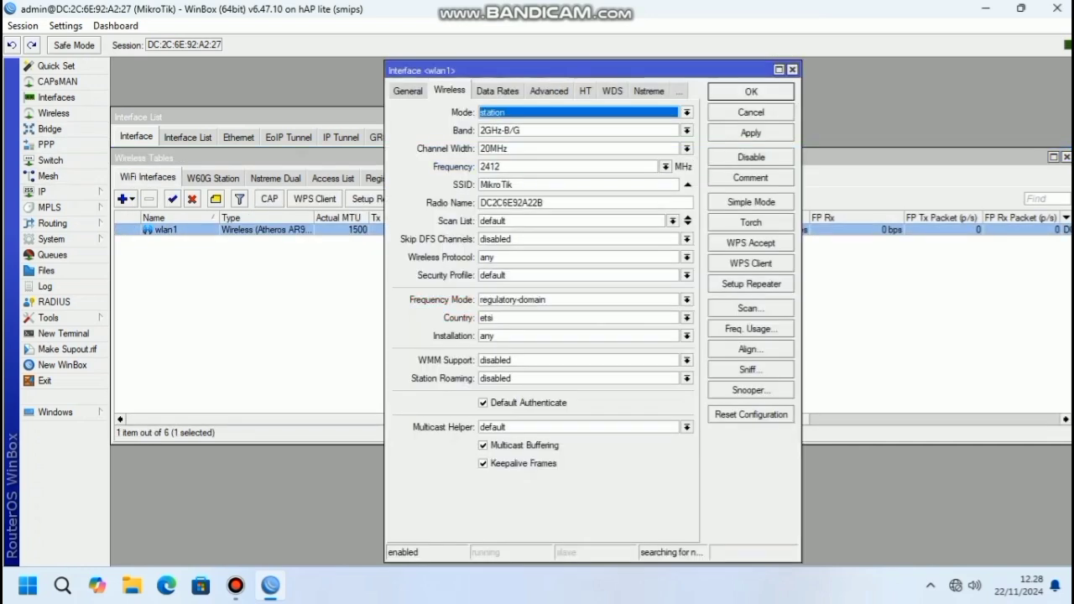
{"action": "left_click", "coordinate": [687, 131]}
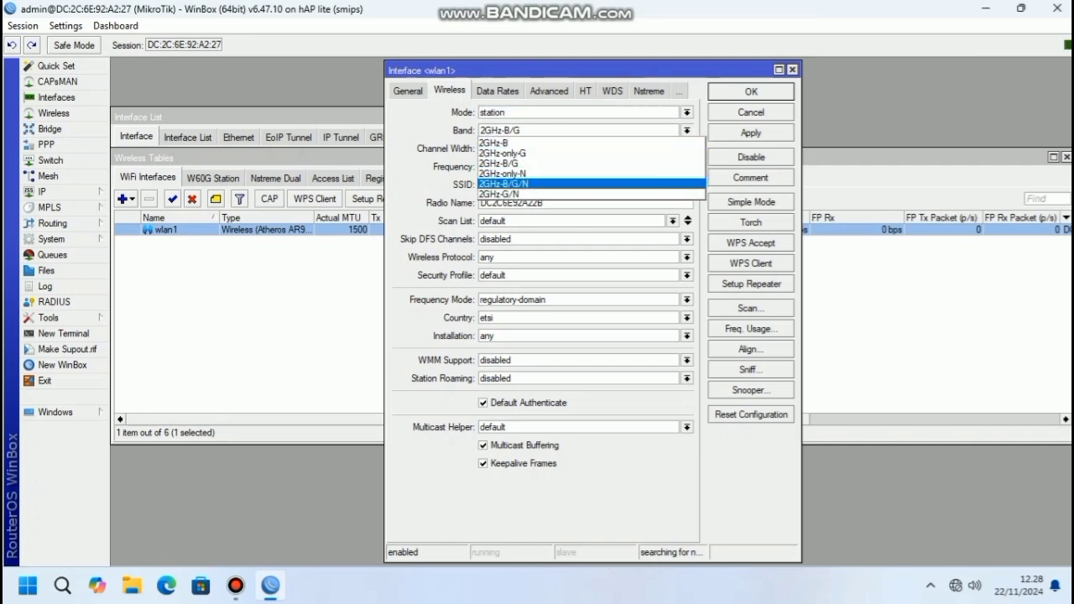
{"action": "left_click", "coordinate": [537, 183]}
{"action": "left_click", "coordinate": [687, 149]}
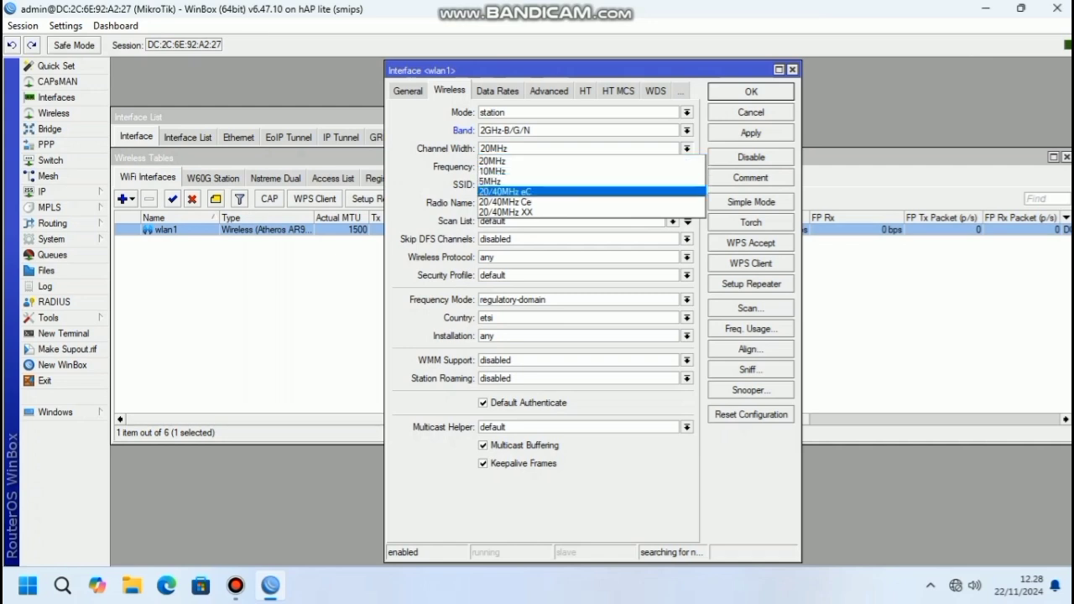
{"action": "key", "text": "Return"}
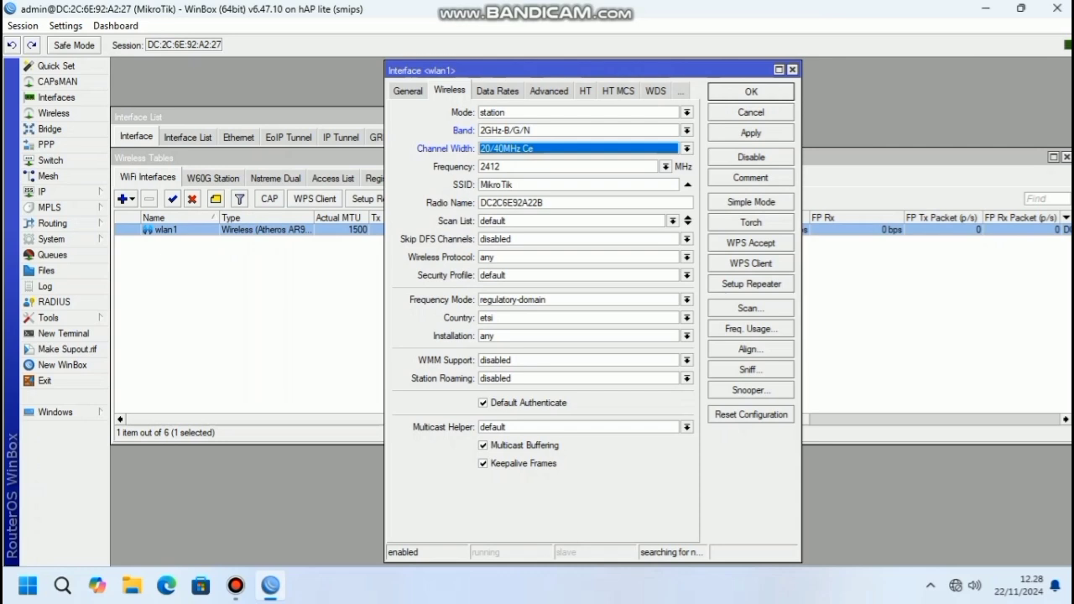
{"action": "left_click", "coordinate": [666, 167]}
{"action": "key", "text": "Down"}
{"action": "key", "text": "Down"}
{"action": "key", "text": "Down"}
{"action": "key", "text": "Down"}
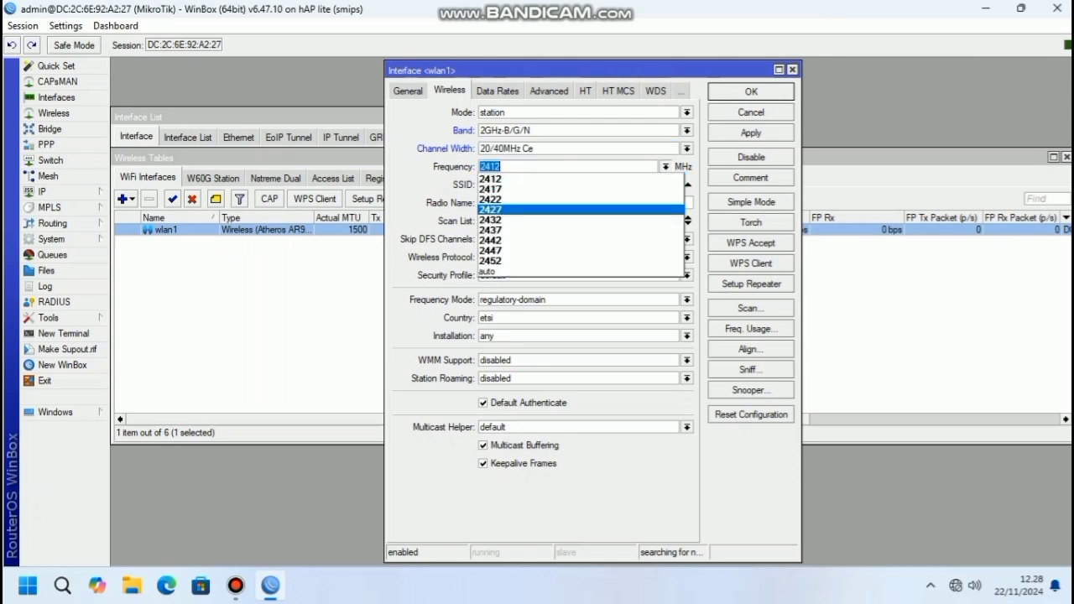
{"action": "key", "text": "Return"}
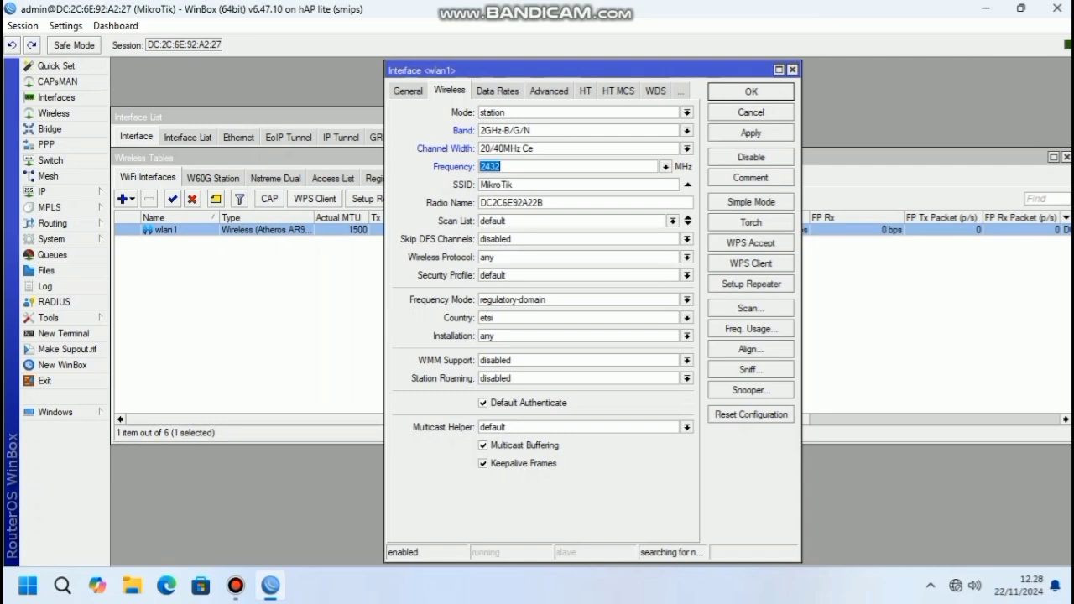
{"action": "left_click", "coordinate": [751, 308]}
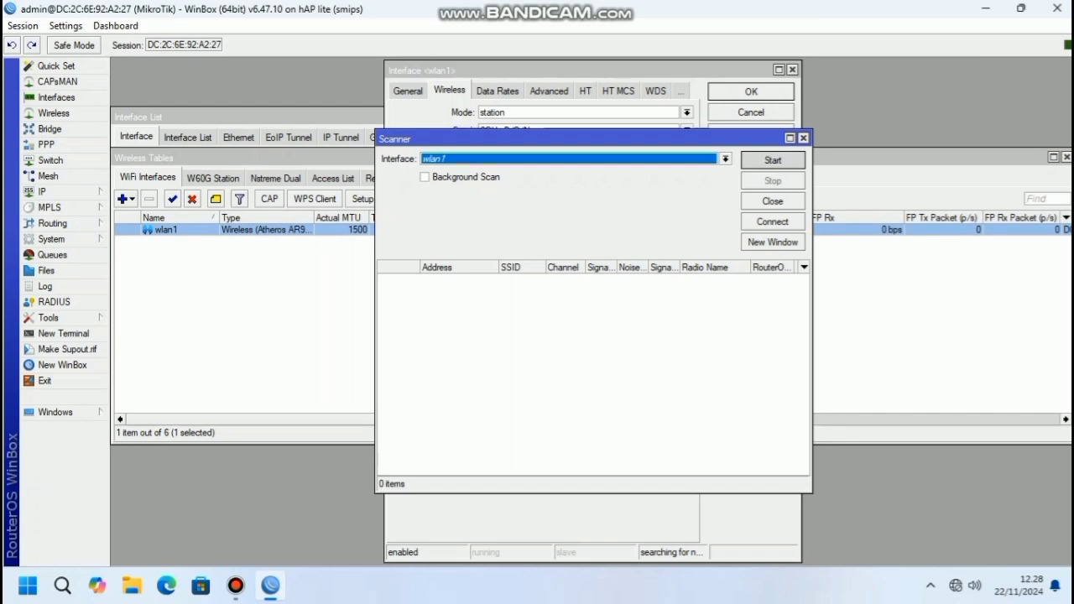
Scan for nearby networks and connect wlan1 to the SSID 67
{"action": "left_click", "coordinate": [772, 160]}
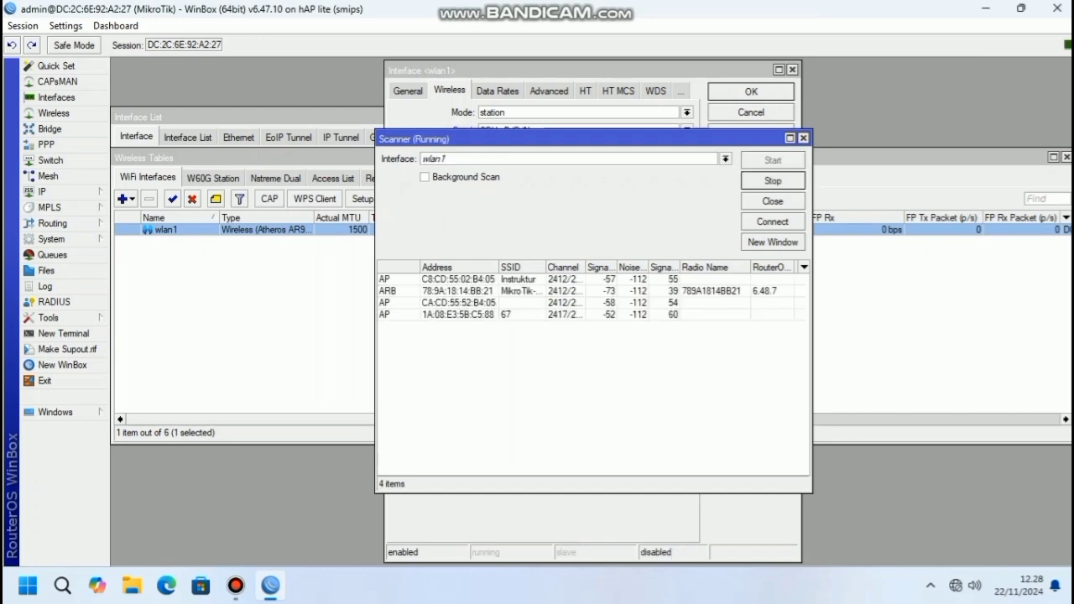
{"action": "left_click", "coordinate": [508, 315]}
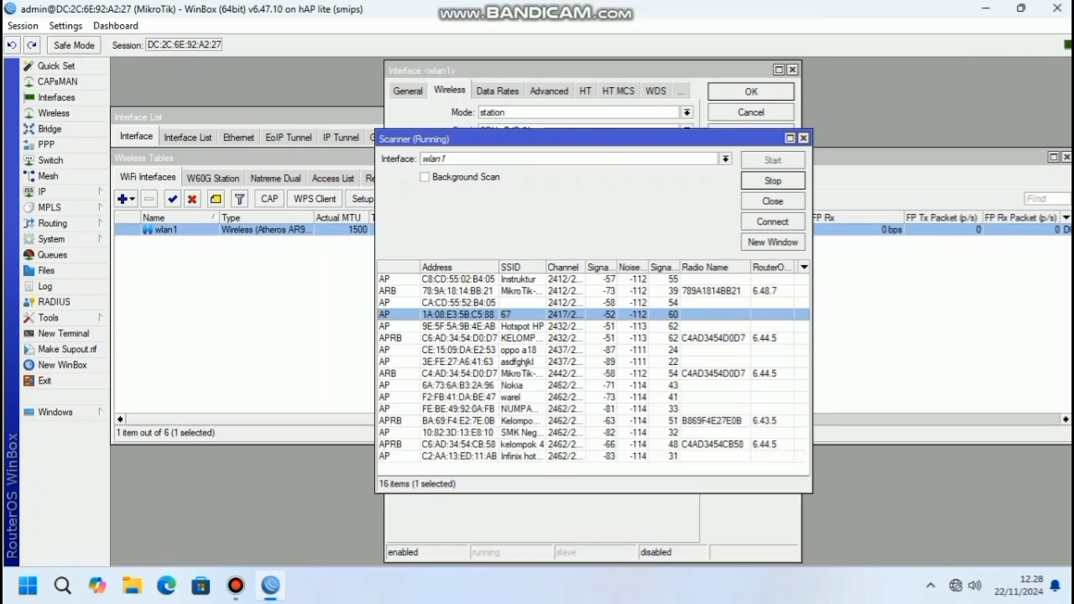
{"action": "left_click", "coordinate": [773, 221]}
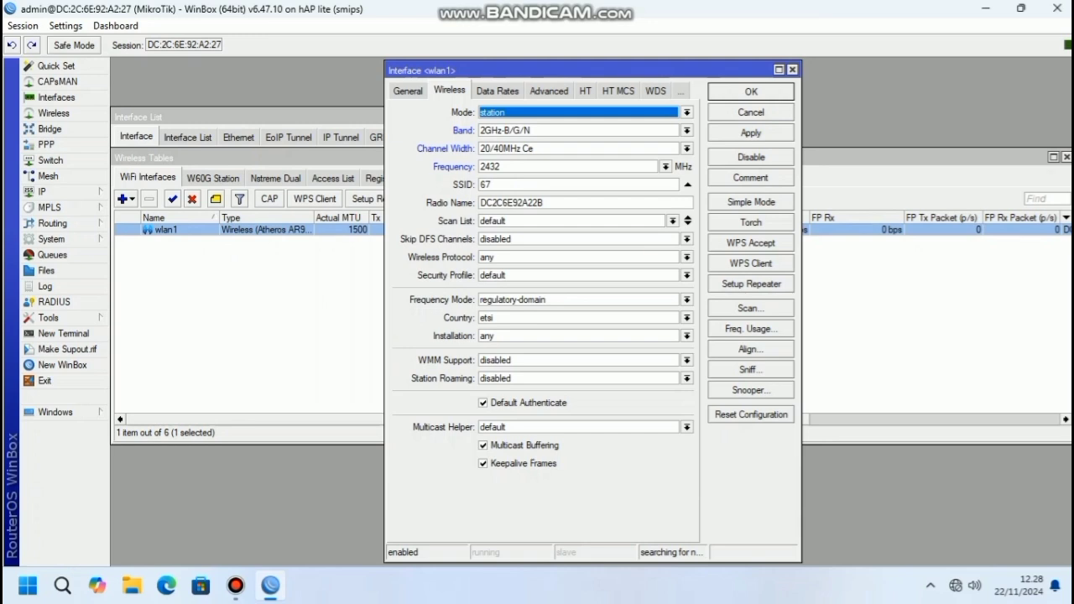
Set wlan1's scan list to 2400-2500 and keep Skip DFS Channels disabled
{"action": "left_click_drag", "start_coordinate": [514, 221], "coordinate": [480, 221]}
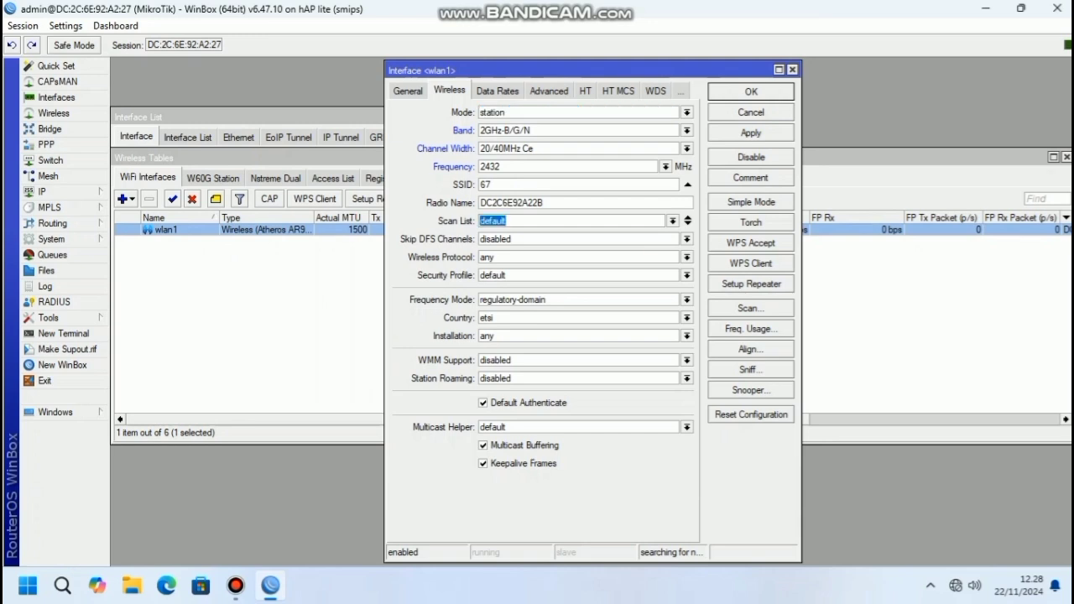
{"action": "type", "text": "2400-2500"}
{"action": "left_click", "coordinate": [686, 239]}
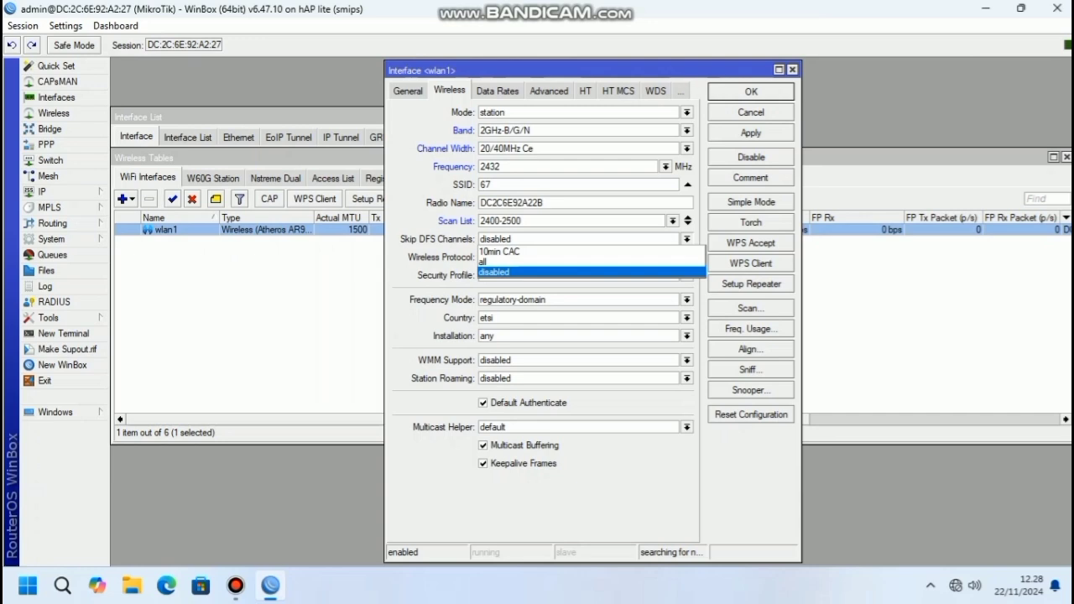
{"action": "left_click", "coordinate": [495, 272]}
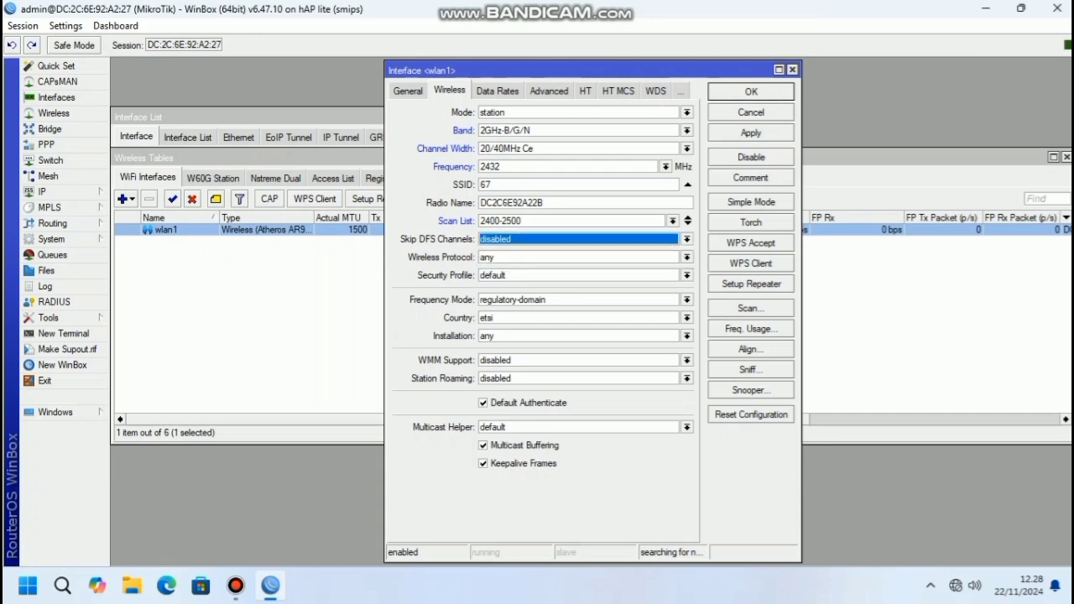
Choose the 802.11 protocol, kelompok 1 security profile and superchannel frequency mode
{"action": "left_click", "coordinate": [687, 258]}
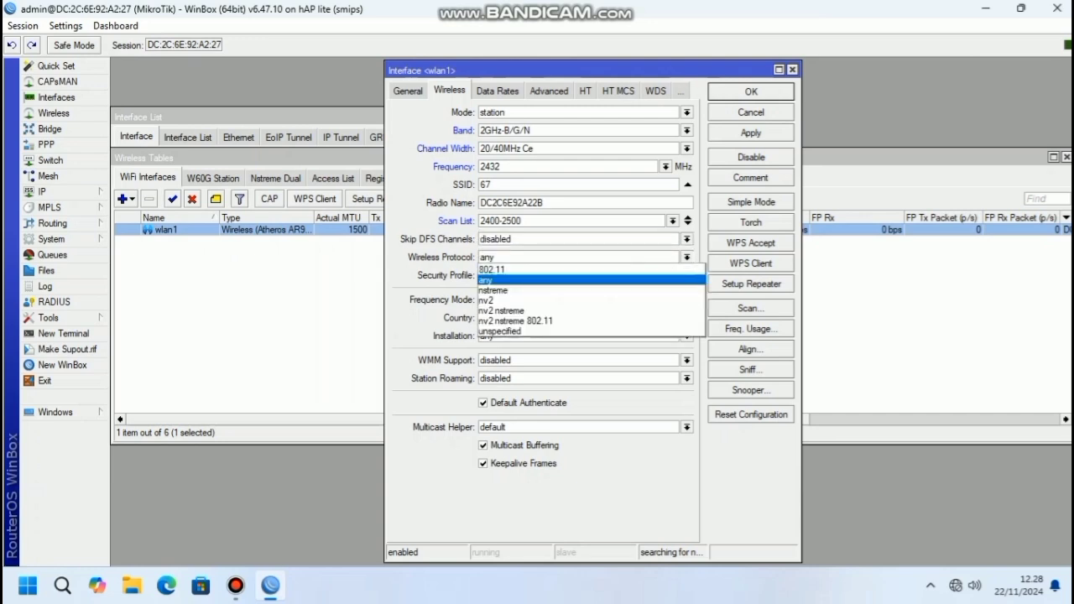
{"action": "key", "text": "Return"}
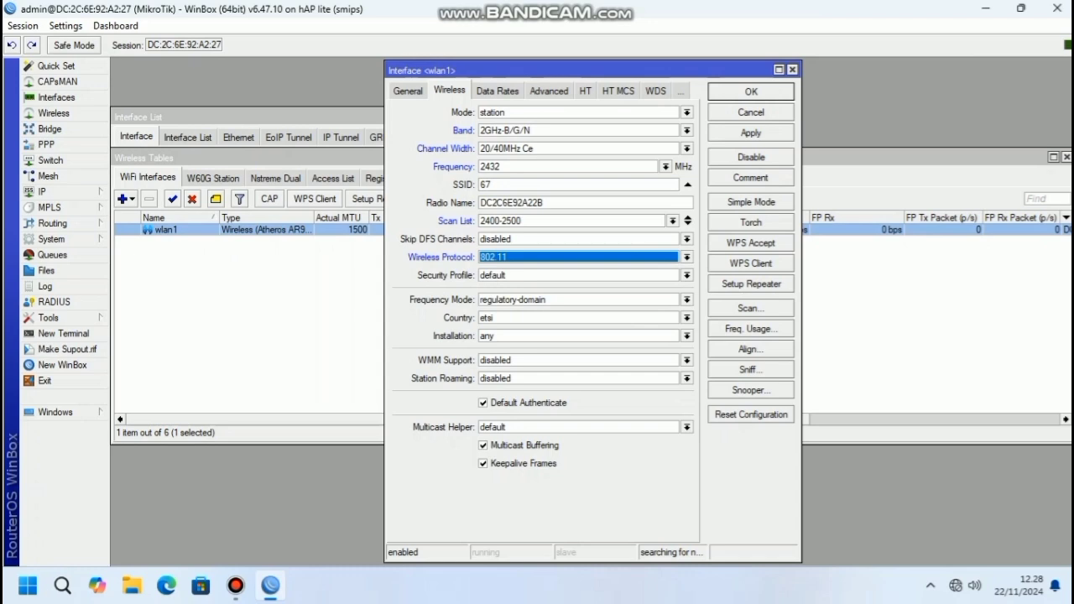
{"action": "left_click", "coordinate": [686, 276]}
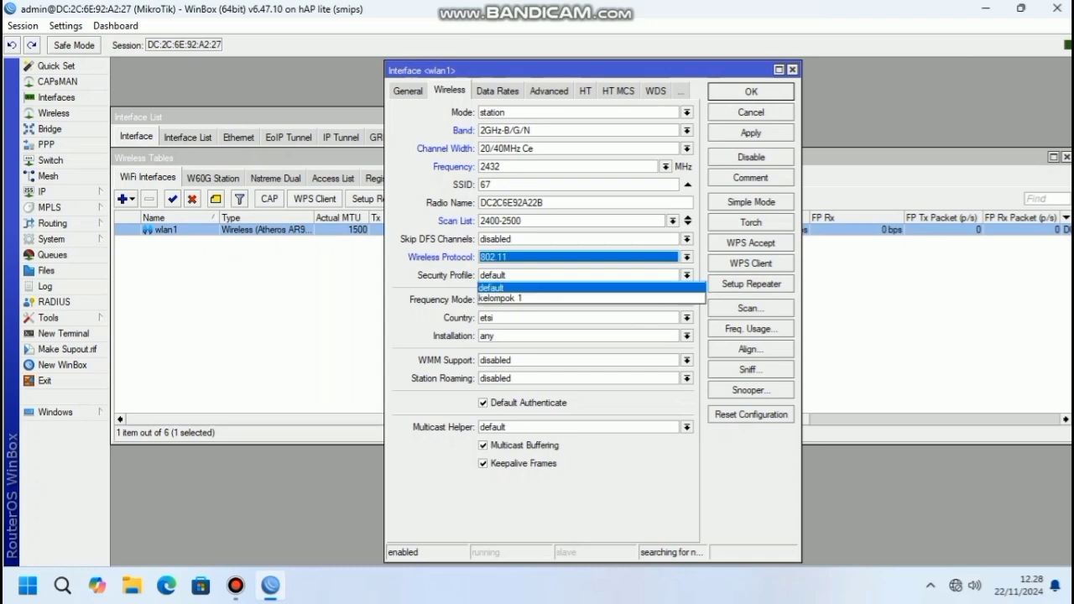
{"action": "key", "text": "Return"}
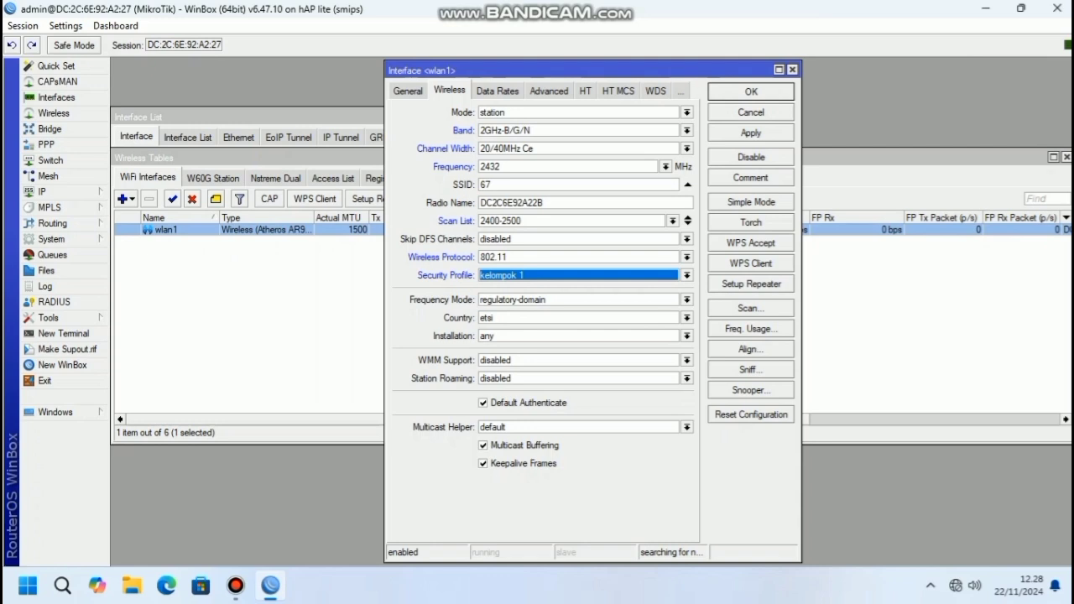
{"action": "left_click", "coordinate": [687, 300]}
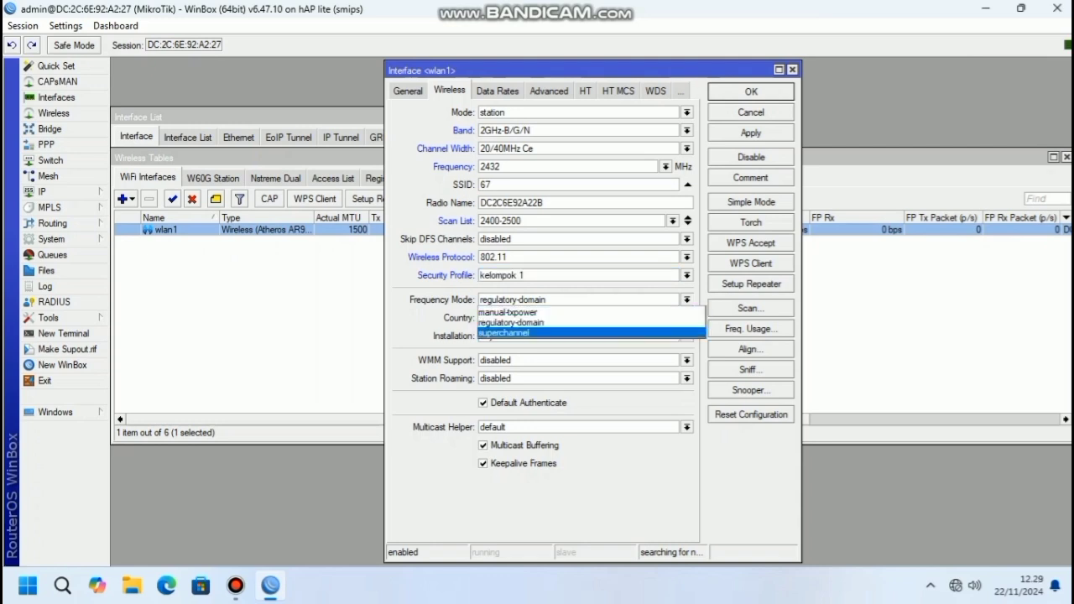
{"action": "key", "text": "Return"}
Set wlan1's country to indonesia 5.7-5.8
{"action": "left_click", "coordinate": [686, 318]}
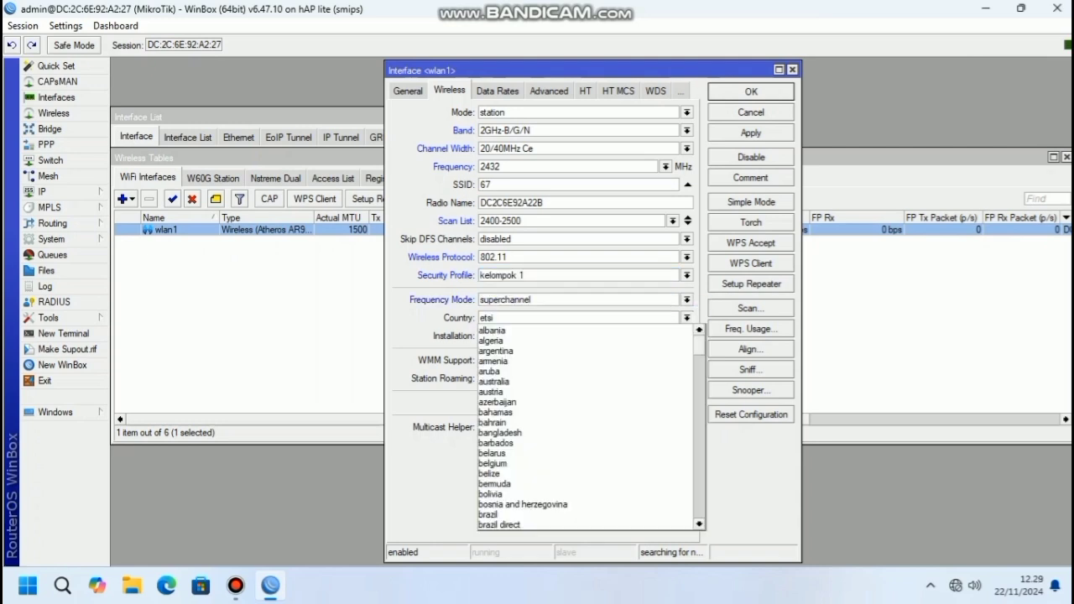
{"action": "scroll", "coordinate": [588, 391], "scroll_direction": "down", "scroll_amount": 4}
{"action": "scroll", "coordinate": [587, 428], "scroll_direction": "down", "scroll_amount": 6}
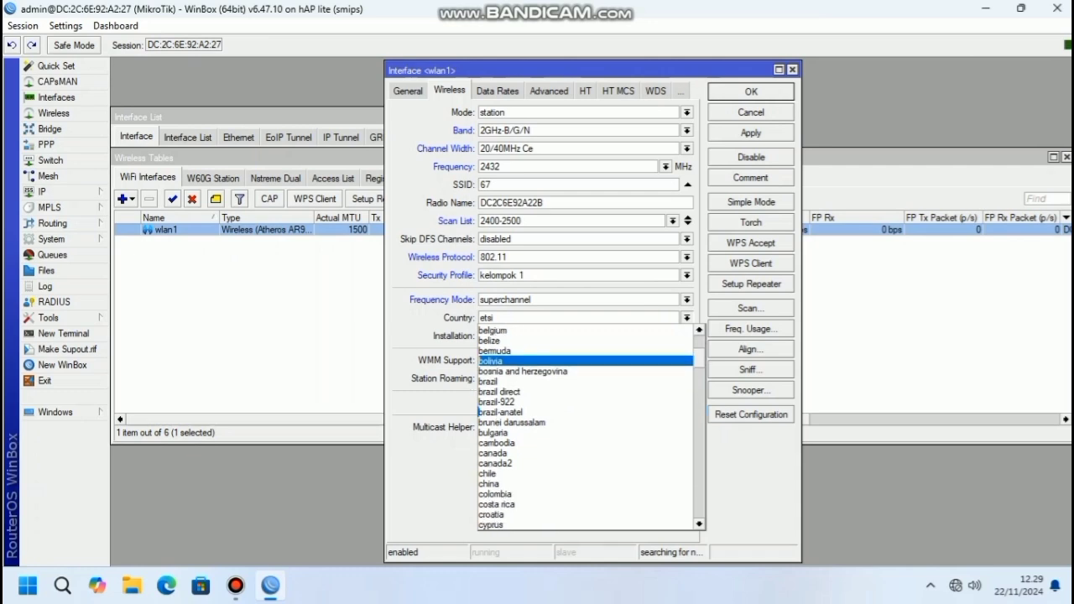
{"action": "scroll", "coordinate": [479, 422], "scroll_direction": "down", "scroll_amount": 2}
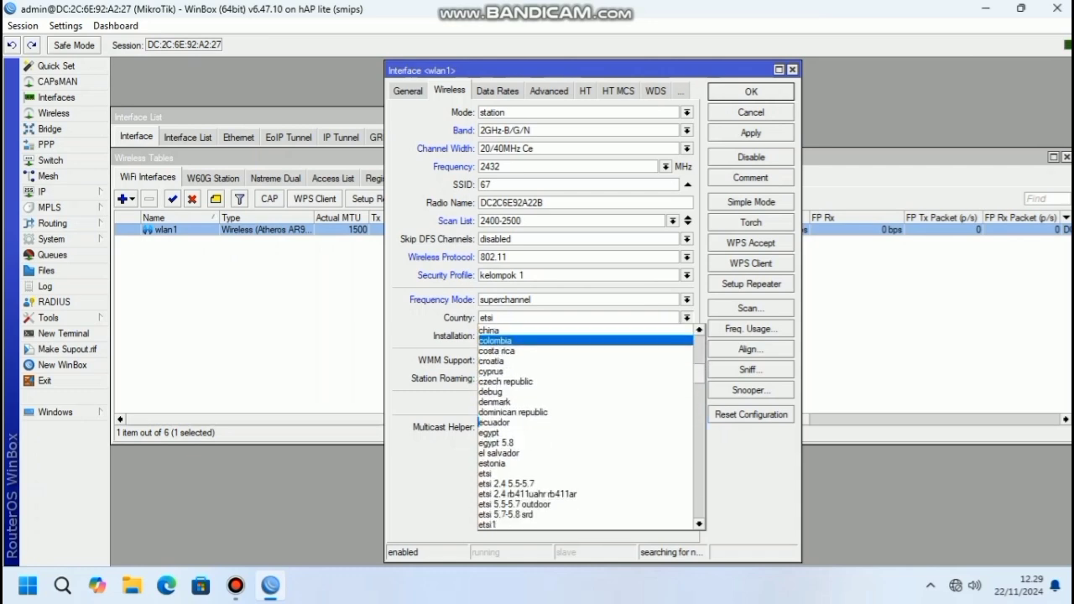
{"action": "scroll", "coordinate": [479, 422], "scroll_direction": "down", "scroll_amount": 5}
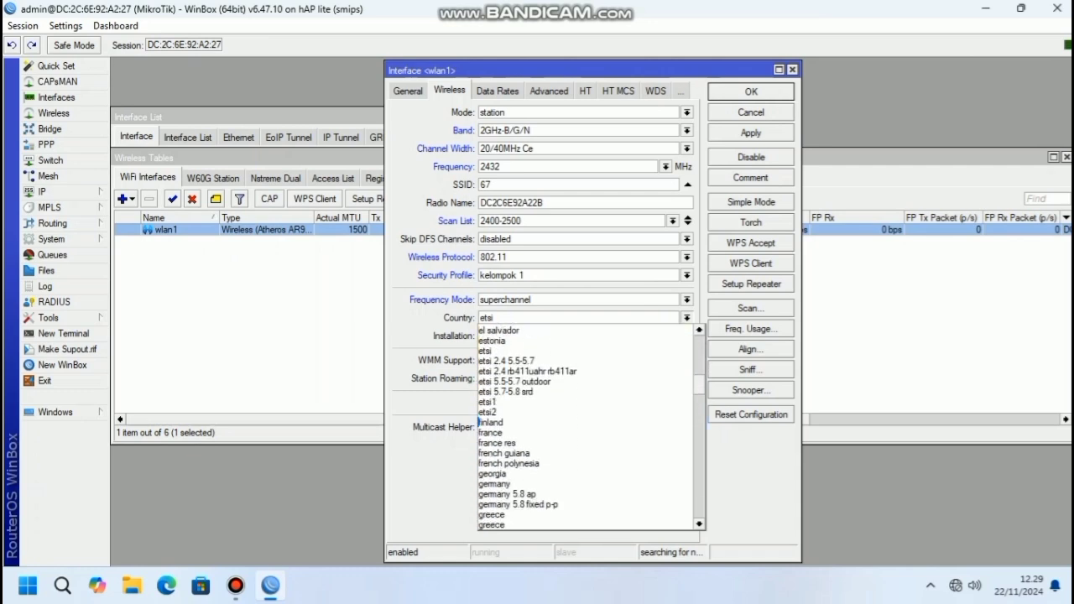
{"action": "scroll", "coordinate": [479, 422], "scroll_direction": "down", "scroll_amount": 6}
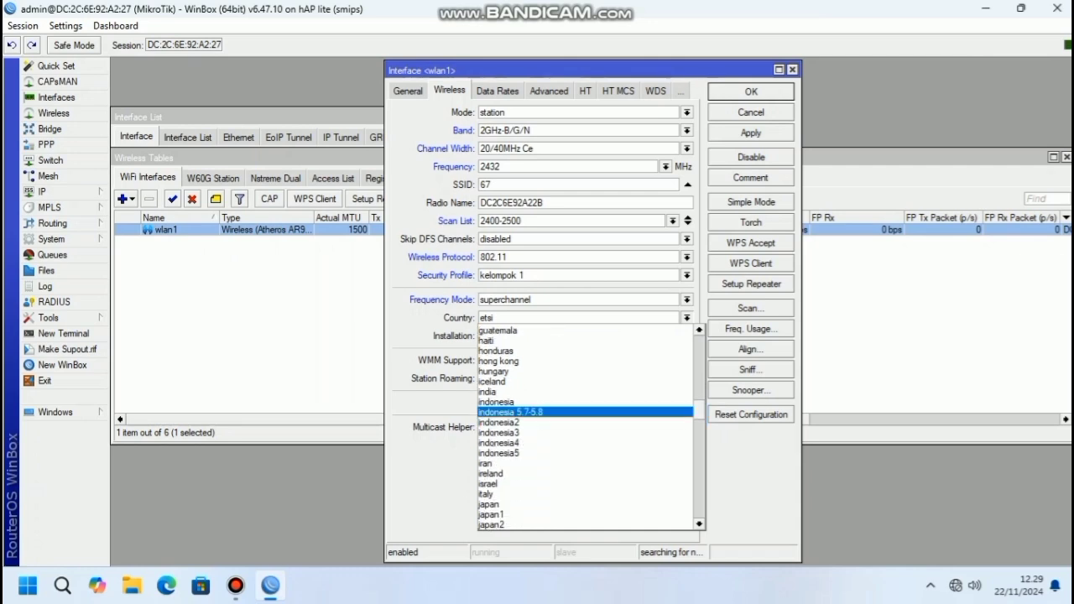
{"action": "left_click", "coordinate": [495, 412]}
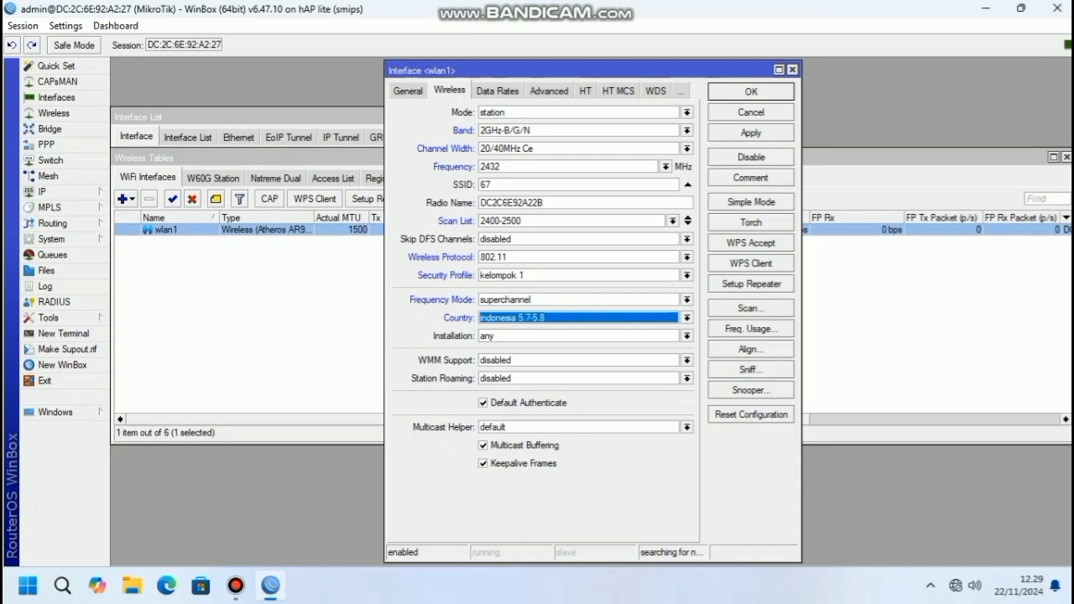
Set Adaptive Noise Immunity to ap and client, then apply and close wlan1's settings
{"action": "left_click", "coordinate": [549, 91]}
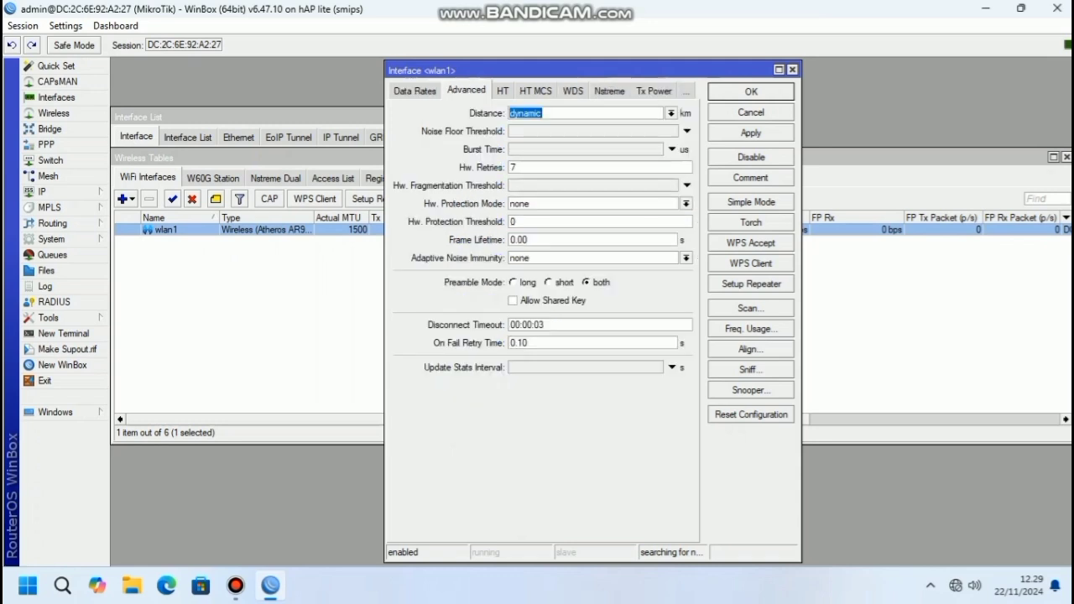
{"action": "left_click", "coordinate": [687, 259]}
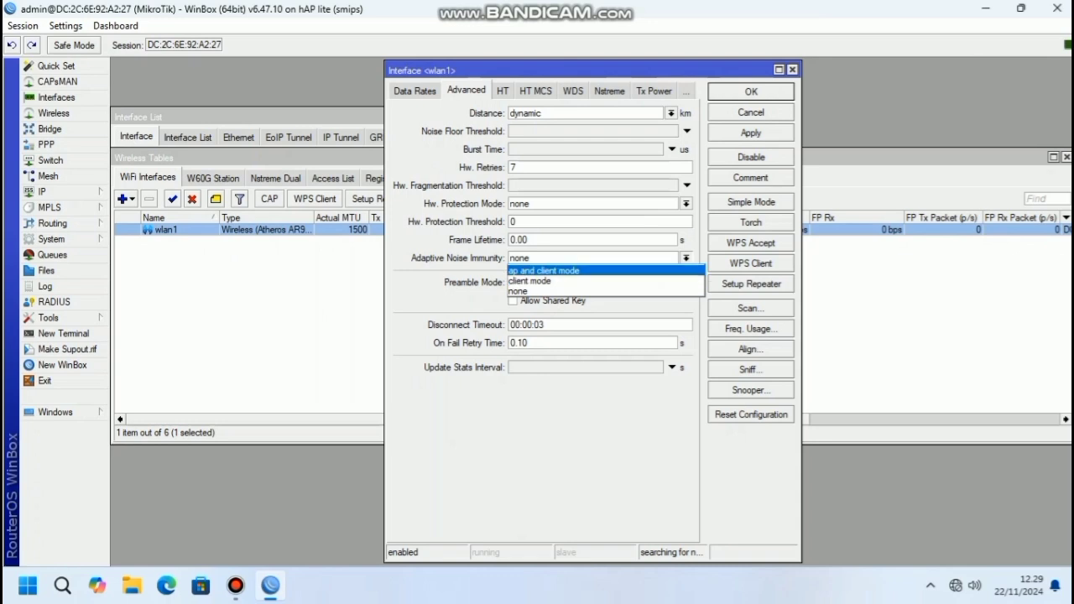
{"action": "key", "text": "Return"}
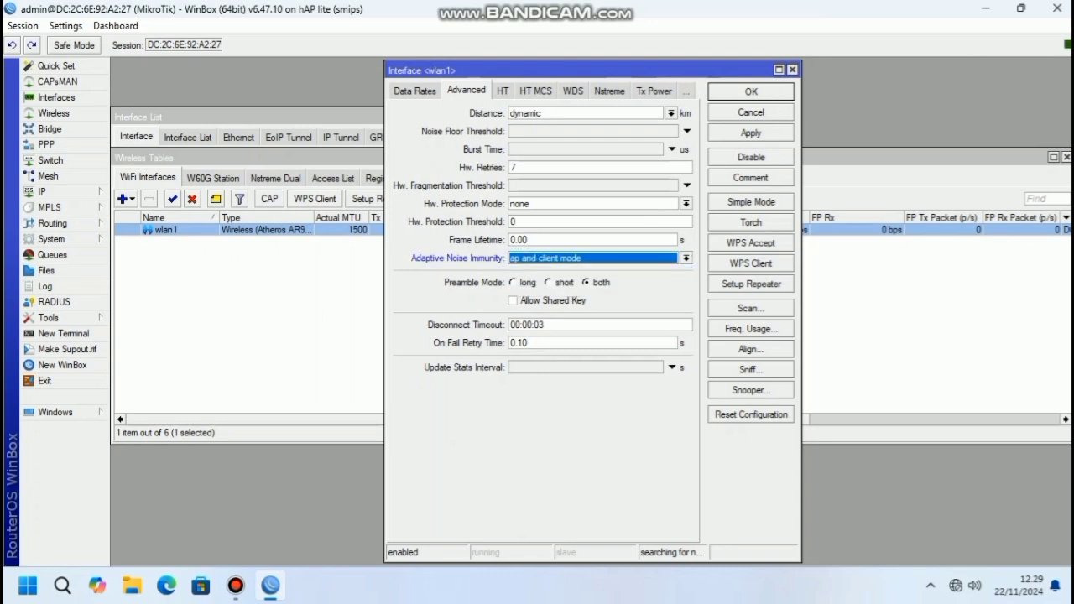
{"action": "left_click", "coordinate": [751, 132]}
{"action": "left_click", "coordinate": [751, 92]}
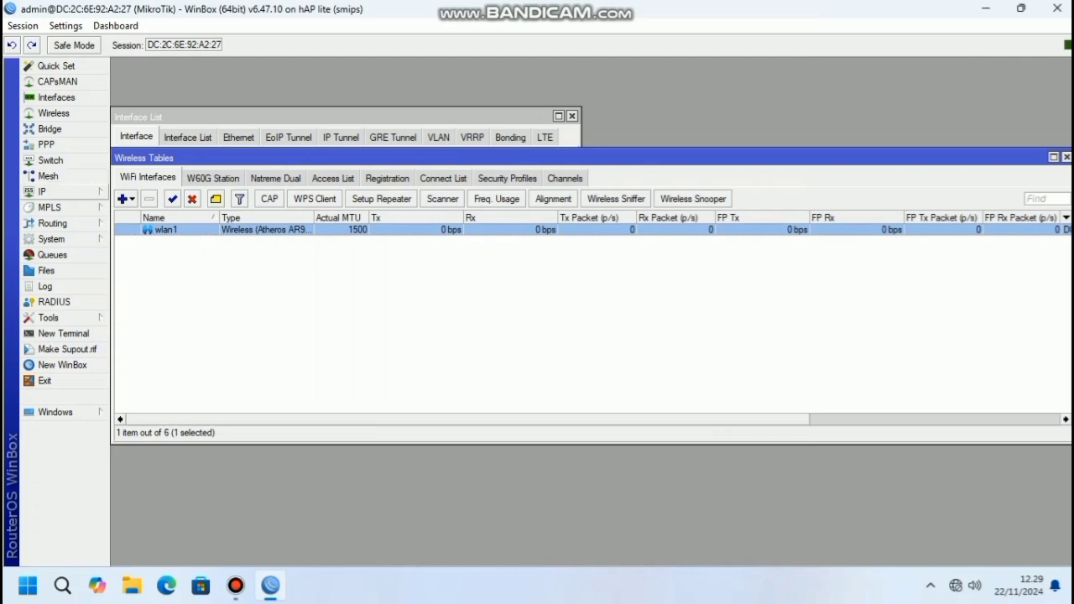
Add a DHCP client on interface wlan1 from IP > DHCP Client and apply it
{"action": "left_click", "coordinate": [51, 191]}
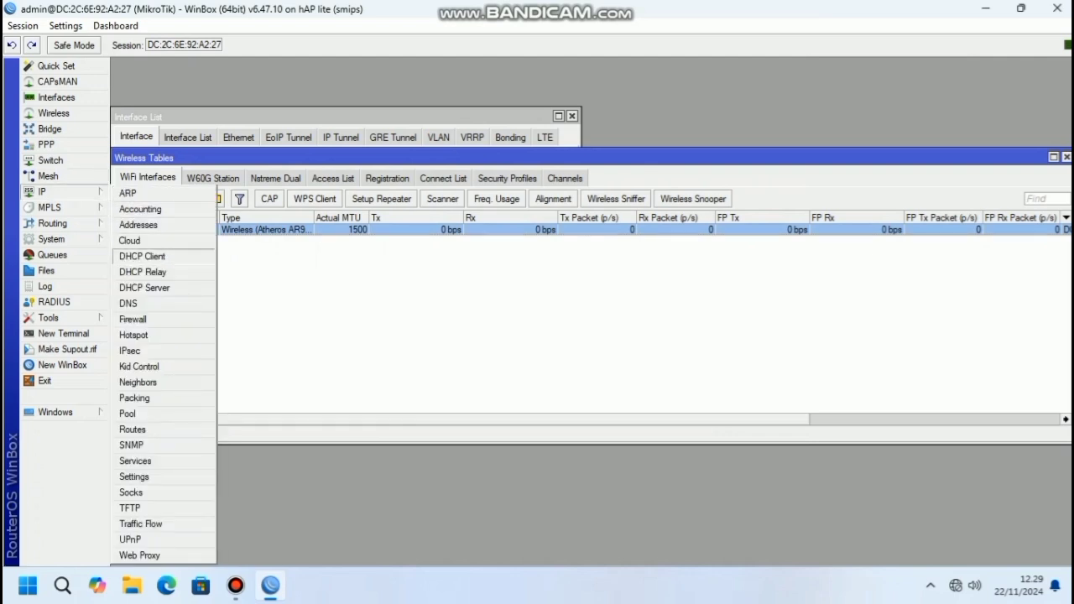
{"action": "left_click", "coordinate": [142, 256]}
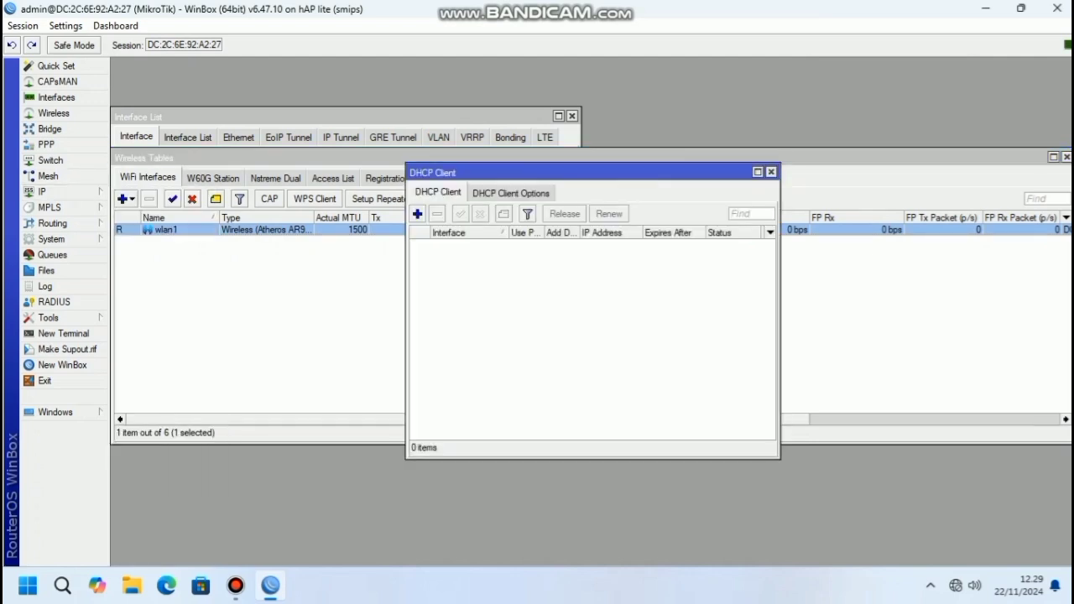
{"action": "left_click", "coordinate": [417, 213]}
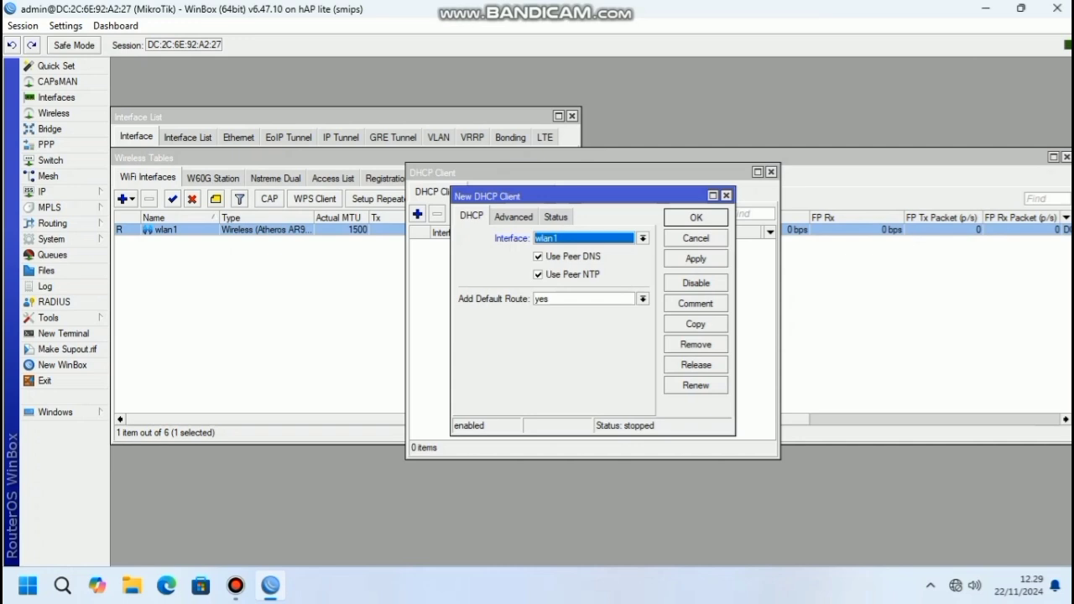
{"action": "left_click", "coordinate": [696, 258]}
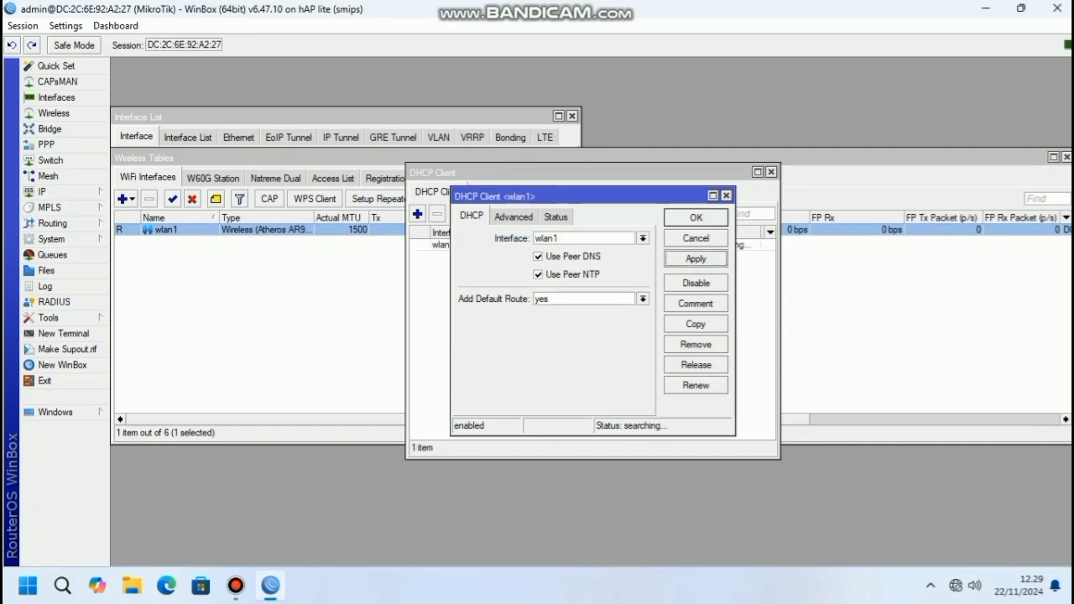
{"action": "left_click", "coordinate": [696, 218]}
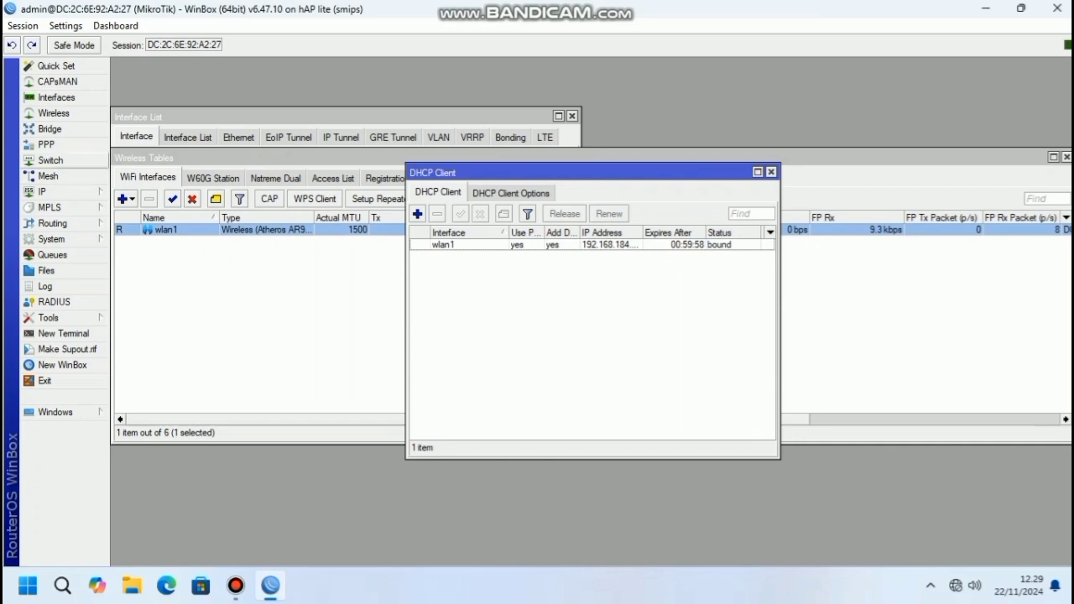
{"action": "left_click", "coordinate": [42, 191]}
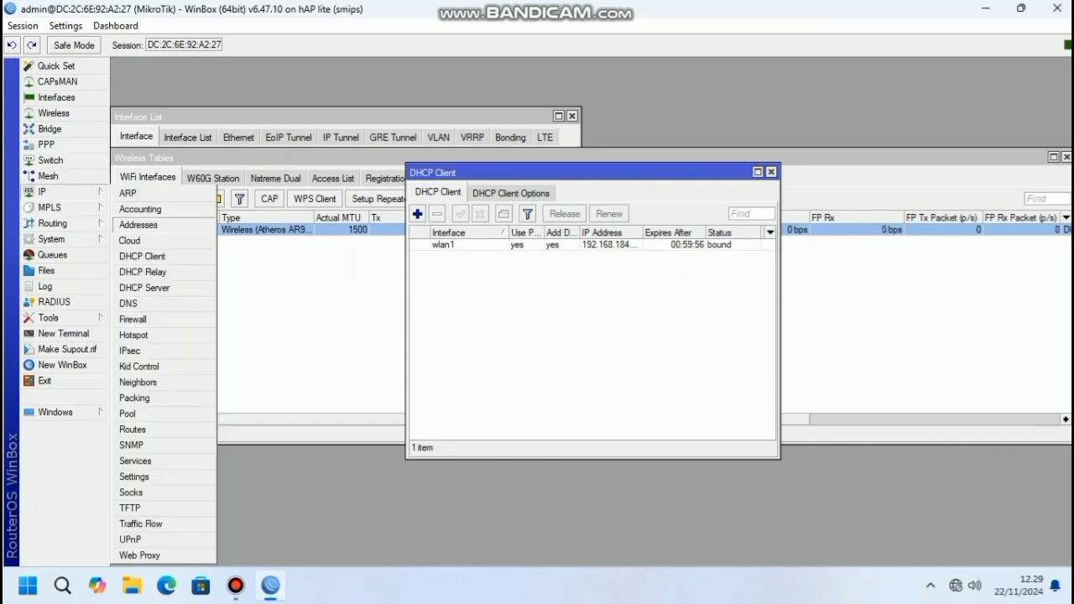
Add the IP address 10.10.10.1/24 on ether2, then close the address list
{"action": "left_click", "coordinate": [138, 225]}
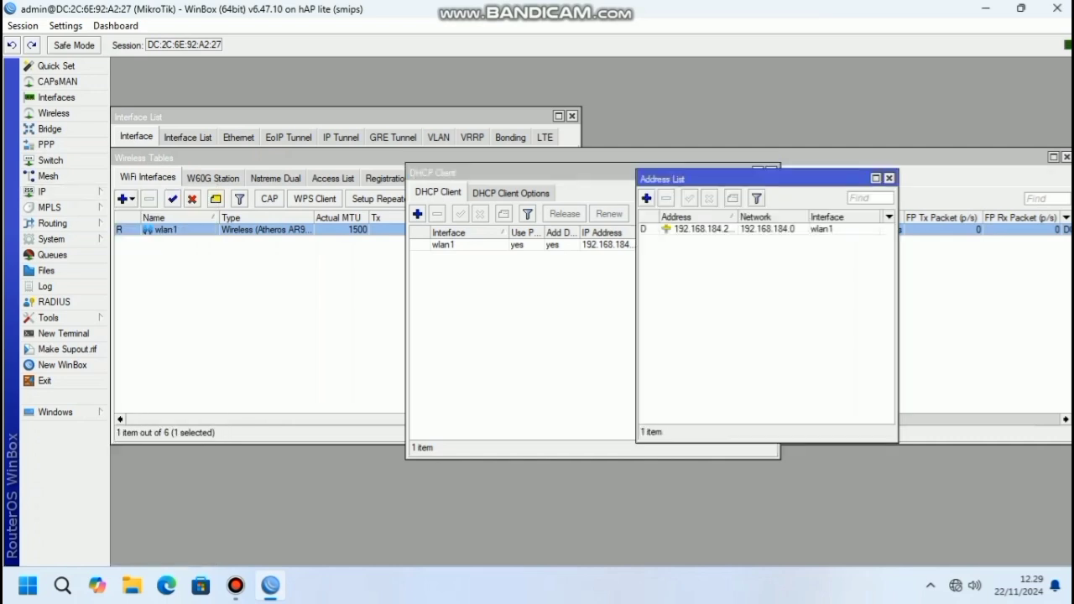
{"action": "left_click", "coordinate": [646, 198]}
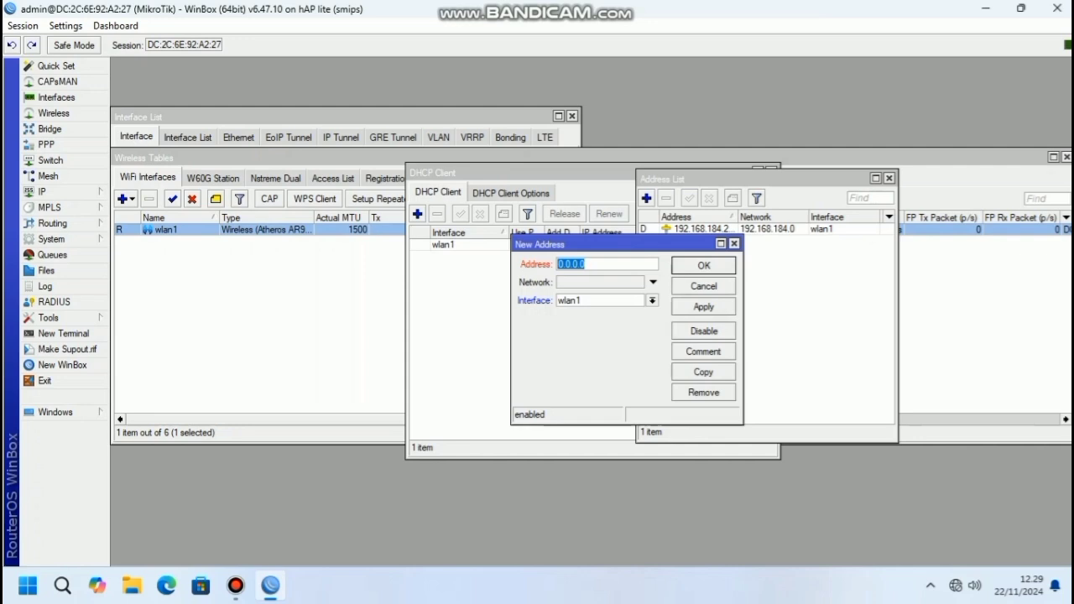
{"action": "type", "text": "10.10.10.1"}
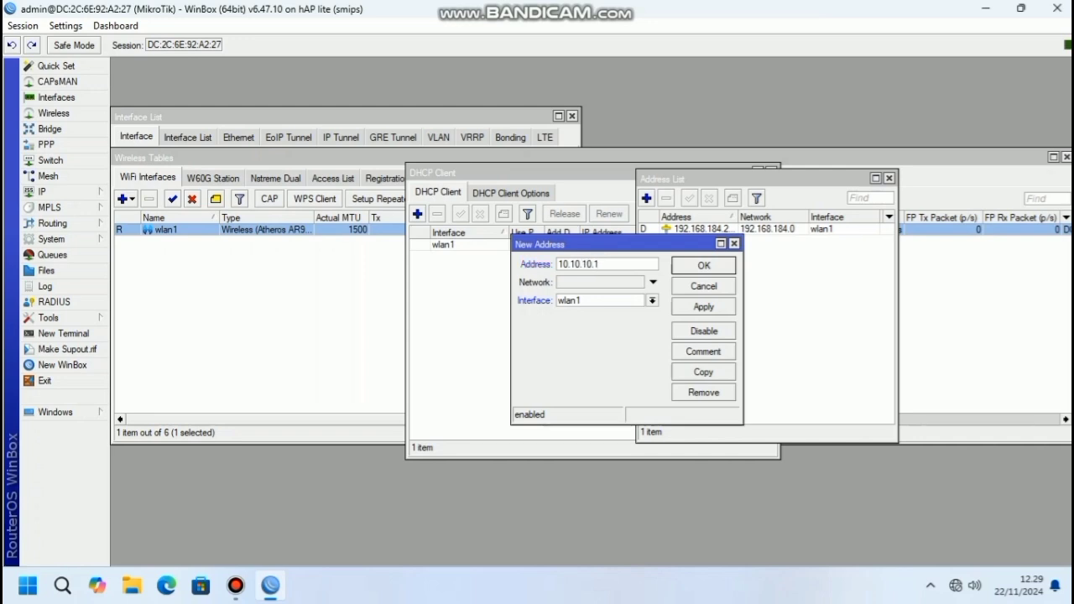
{"action": "type", "text": "/24"}
{"action": "left_click", "coordinate": [653, 301]}
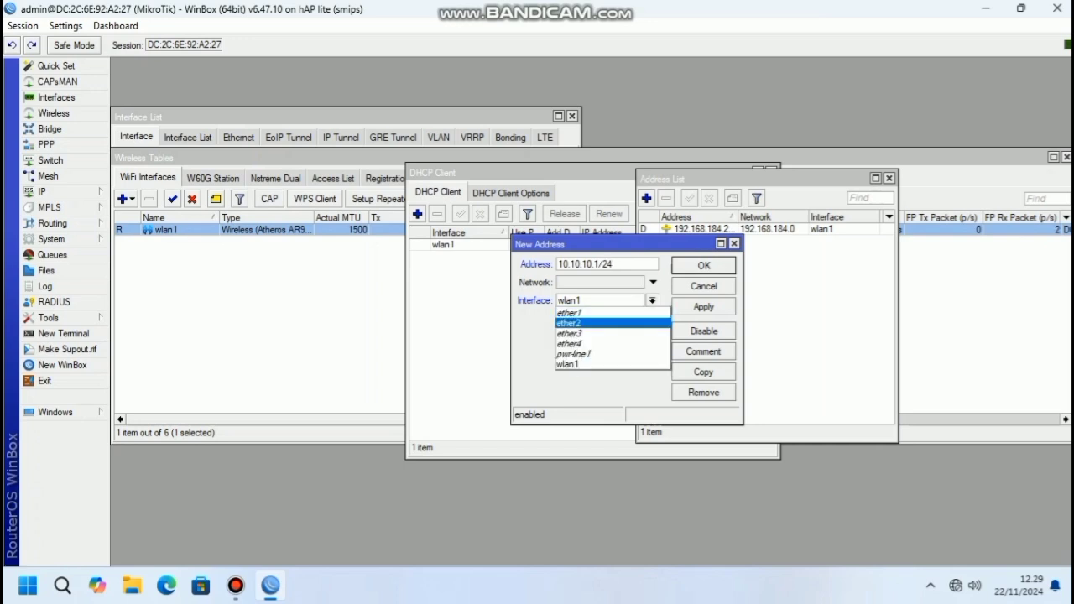
{"action": "left_click", "coordinate": [598, 323]}
{"action": "left_click", "coordinate": [704, 307]}
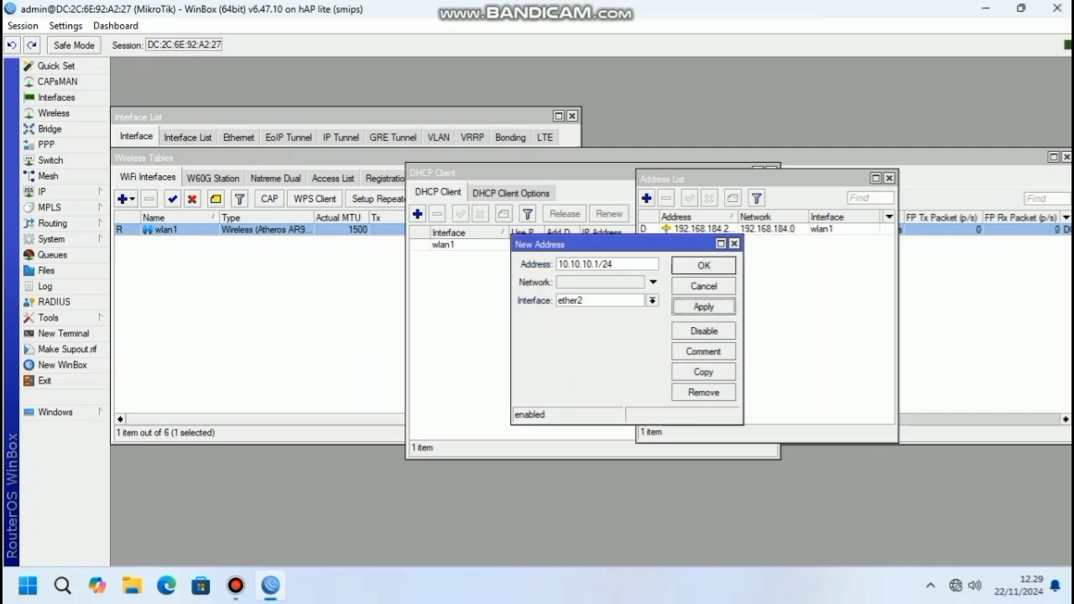
{"action": "left_click", "coordinate": [703, 265]}
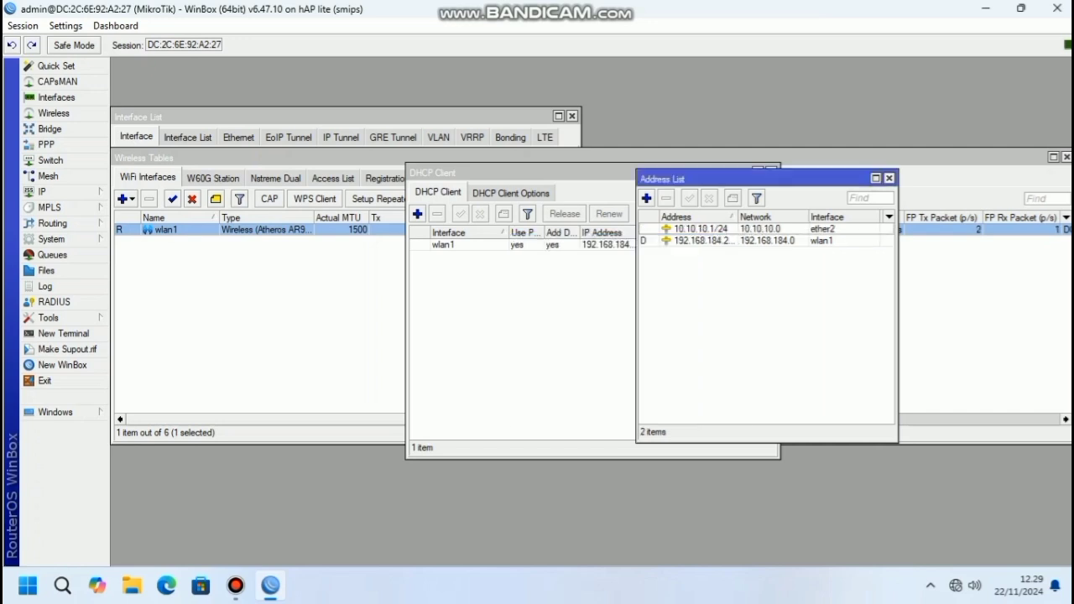
{"action": "left_click", "coordinate": [889, 178]}
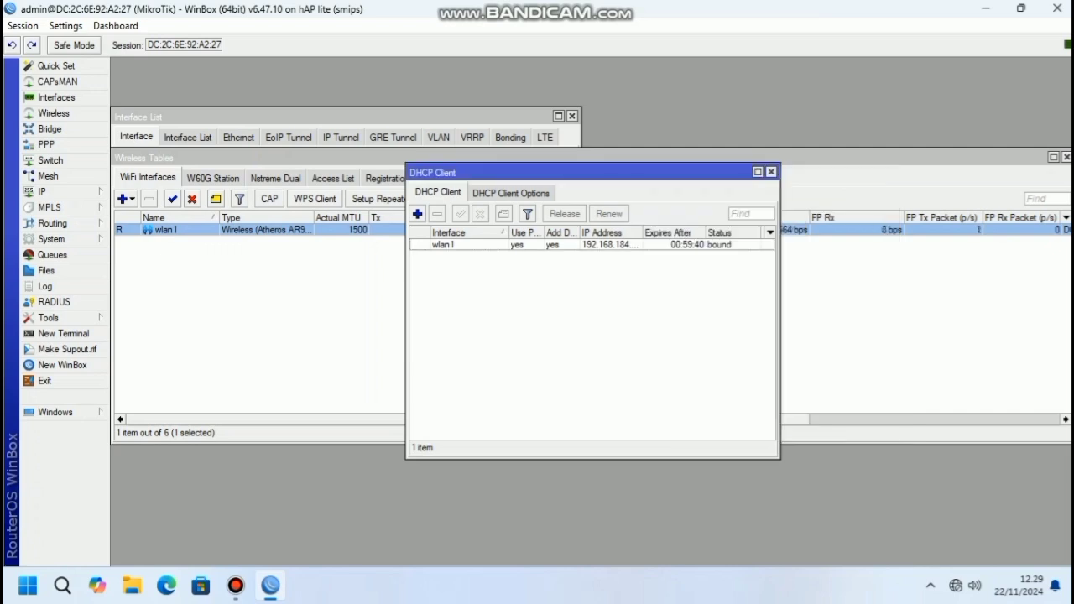
{"action": "left_click", "coordinate": [42, 192]}
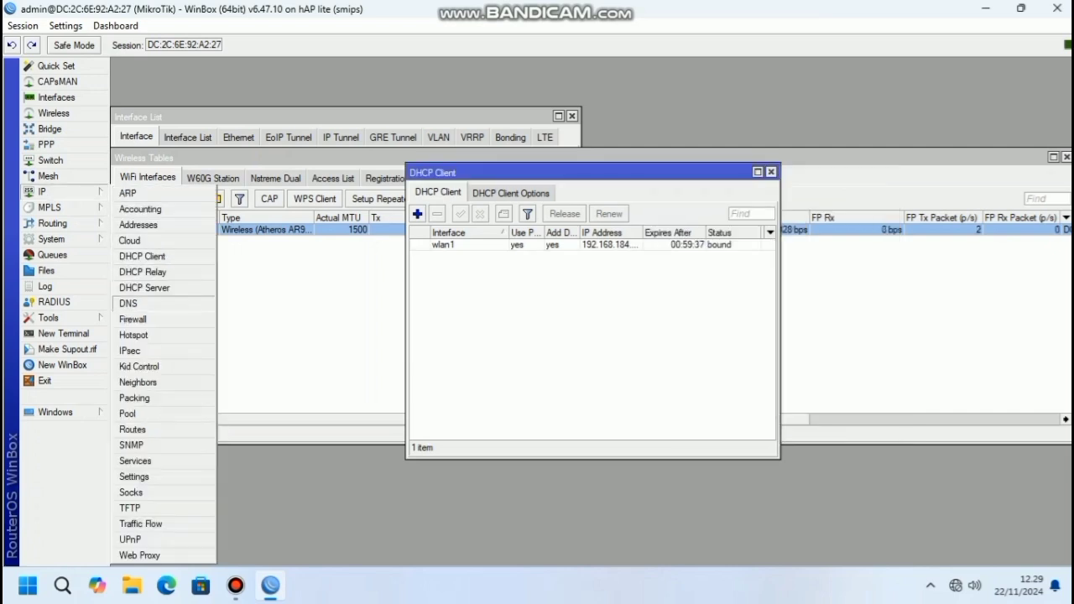
Enter 8.8.8.8 and 8.8.4.4 as DNS servers in IP > DNS and apply
{"action": "left_click", "coordinate": [128, 303]}
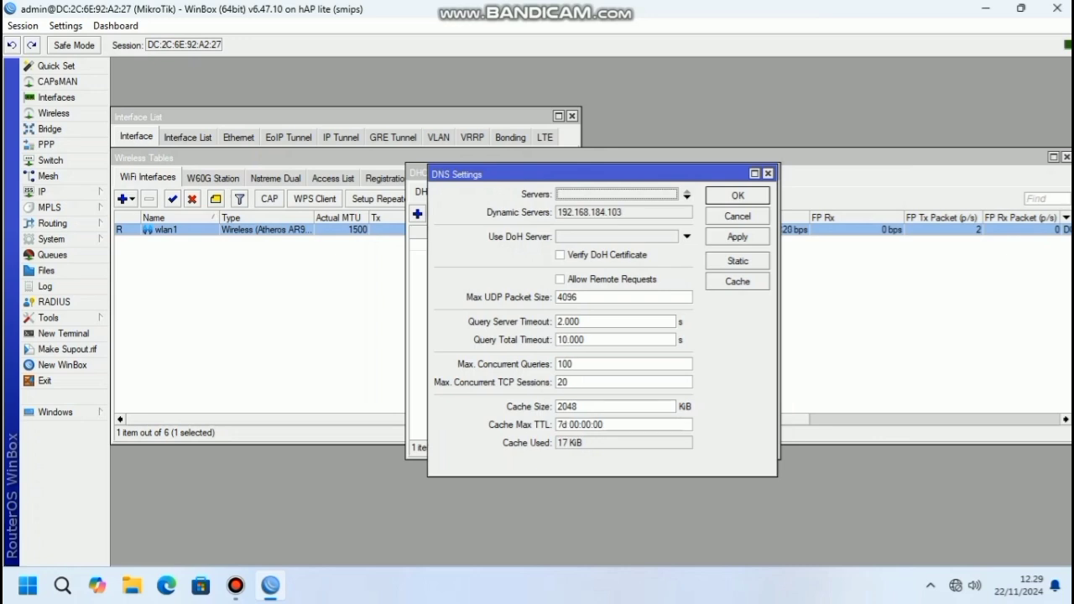
{"action": "left_click", "coordinate": [686, 195]}
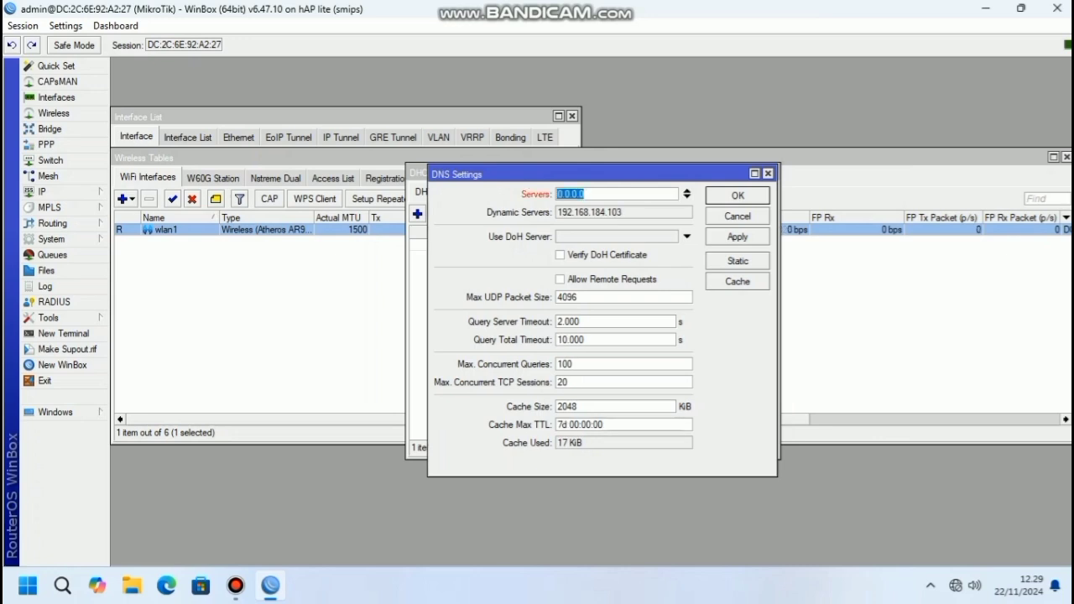
{"action": "type", "text": "8.8.8.8"}
{"action": "left_click", "coordinate": [686, 197]}
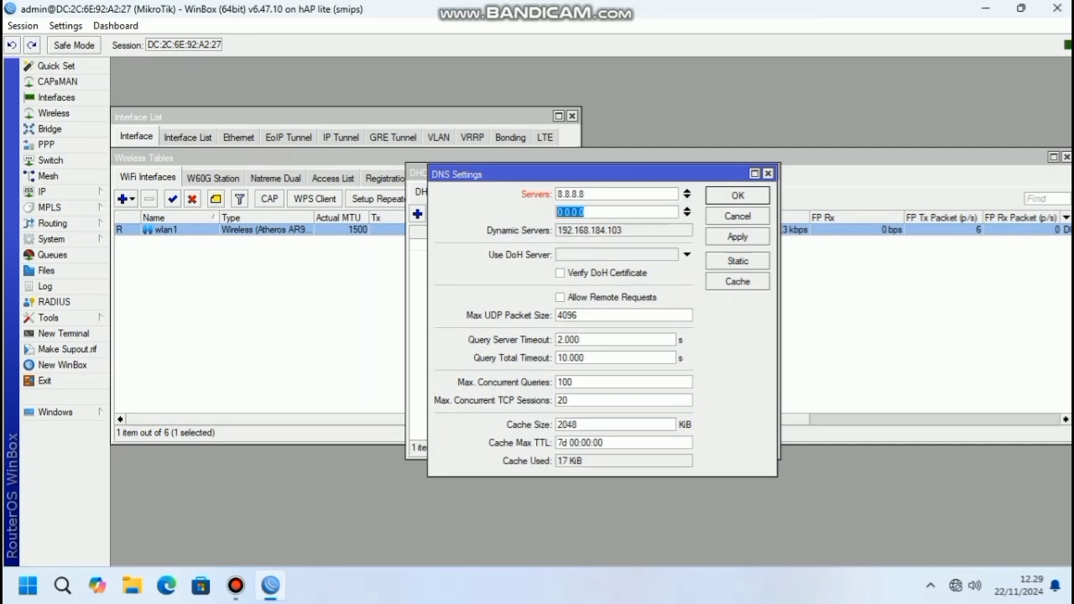
{"action": "type", "text": "8.8.4.4"}
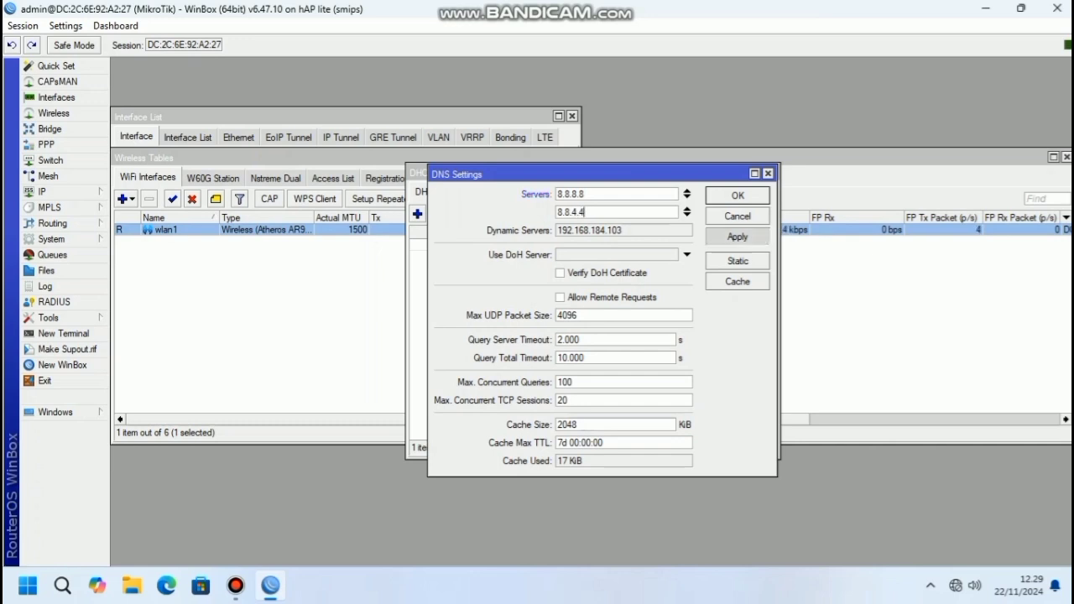
{"action": "left_click", "coordinate": [738, 236]}
{"action": "left_click", "coordinate": [738, 195]}
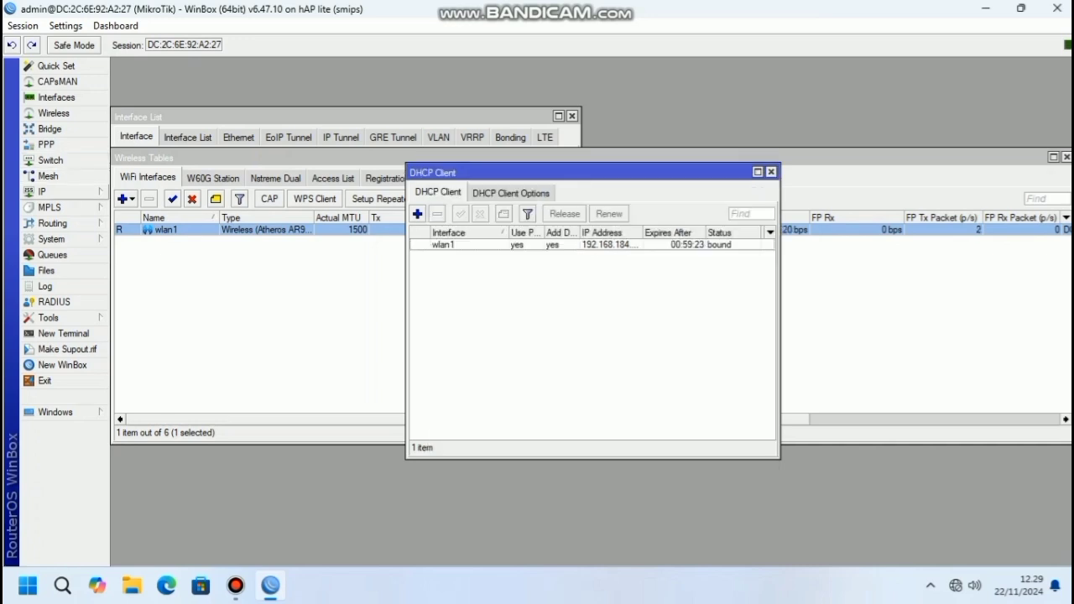
{"action": "left_click", "coordinate": [42, 191]}
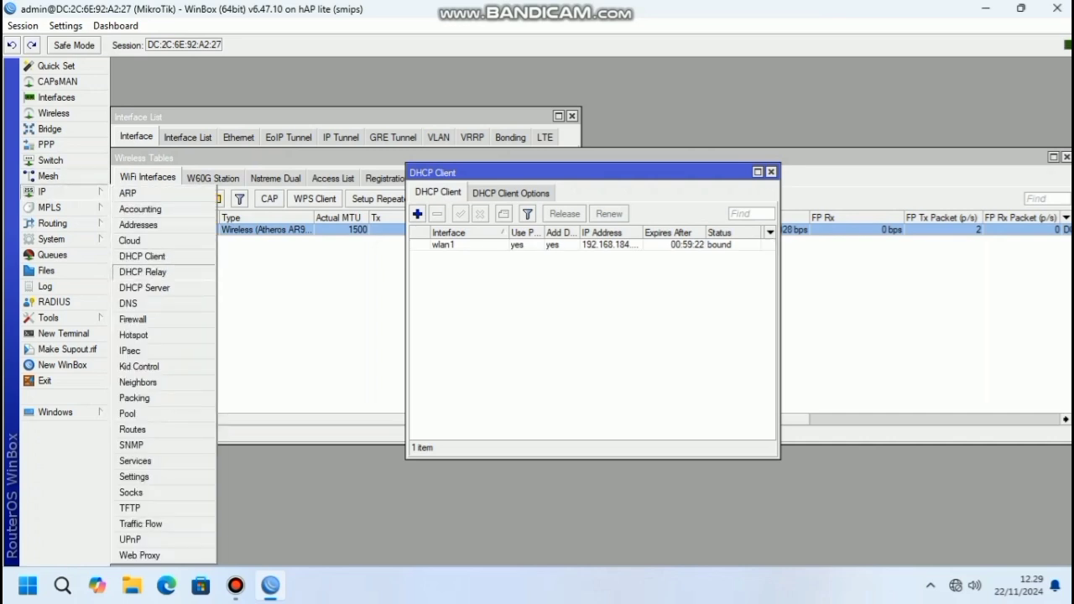
Create a srcnat NAT rule with out-interface wlan1 and masquerade action
{"action": "left_click", "coordinate": [133, 319]}
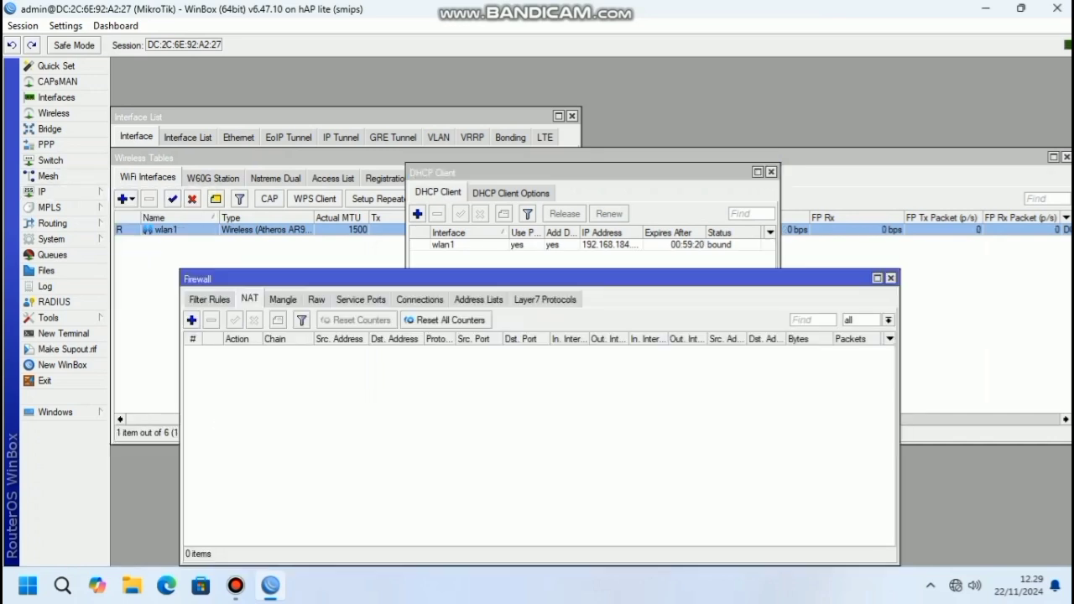
{"action": "left_click", "coordinate": [192, 320]}
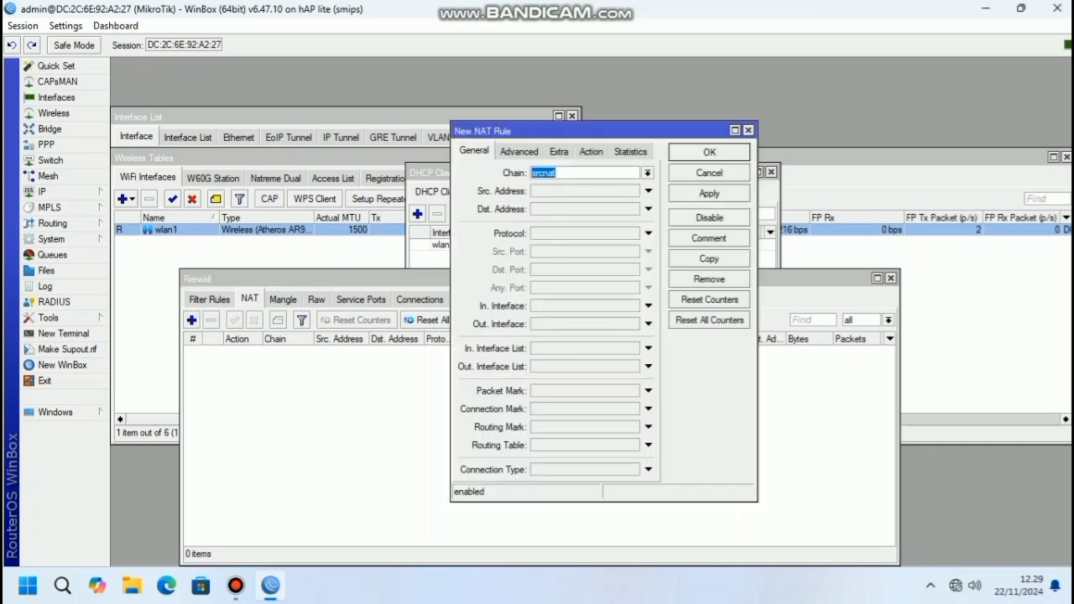
{"action": "left_click", "coordinate": [562, 173]}
{"action": "left_click", "coordinate": [648, 324]}
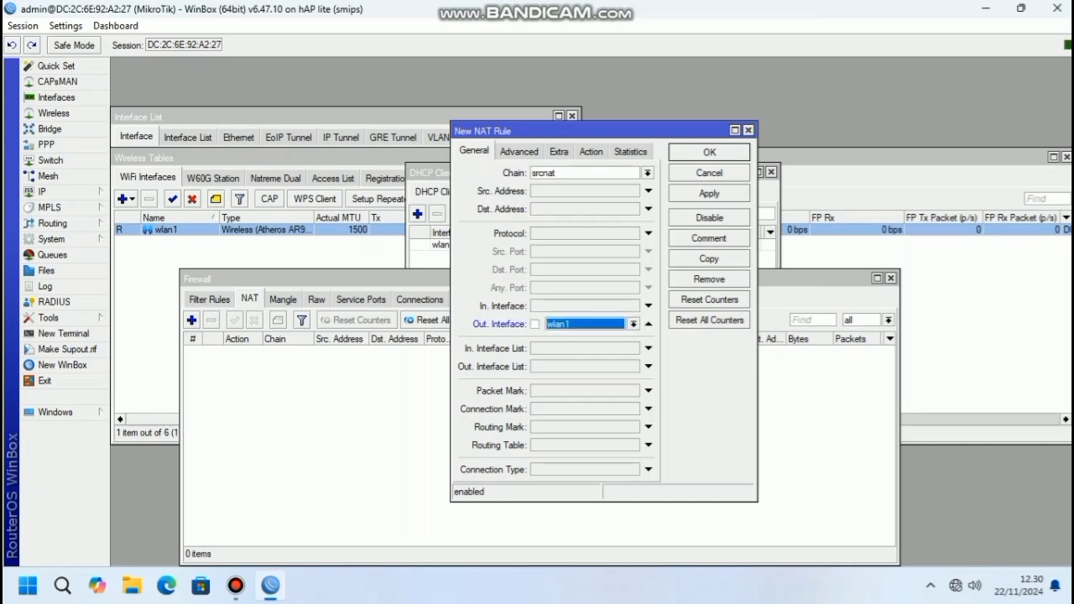
{"action": "left_click", "coordinate": [591, 152]}
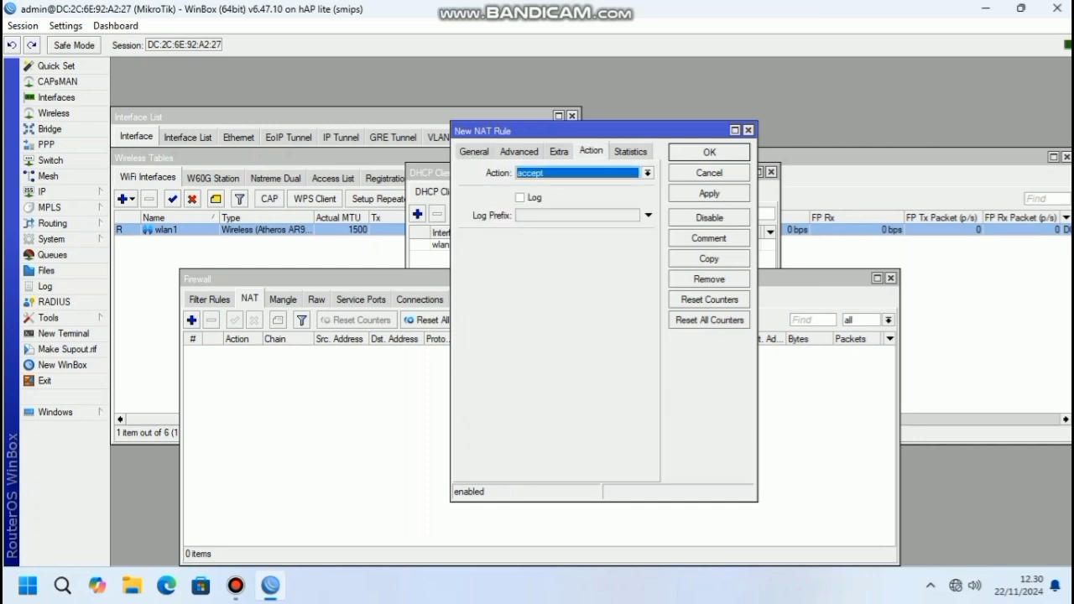
{"action": "left_click", "coordinate": [647, 173]}
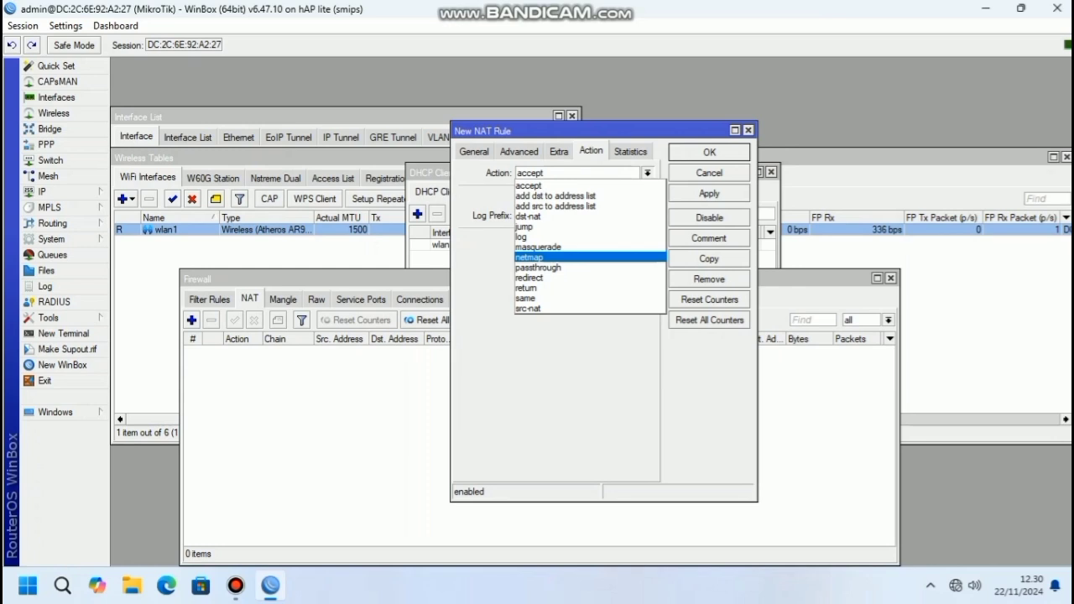
{"action": "left_click", "coordinate": [538, 247]}
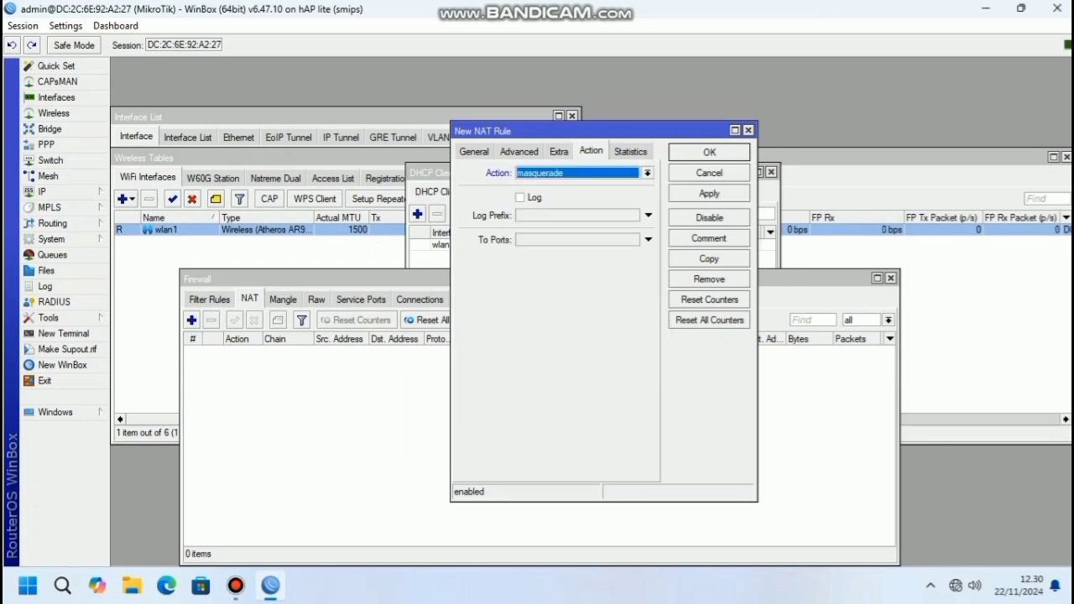
{"action": "left_click", "coordinate": [709, 193]}
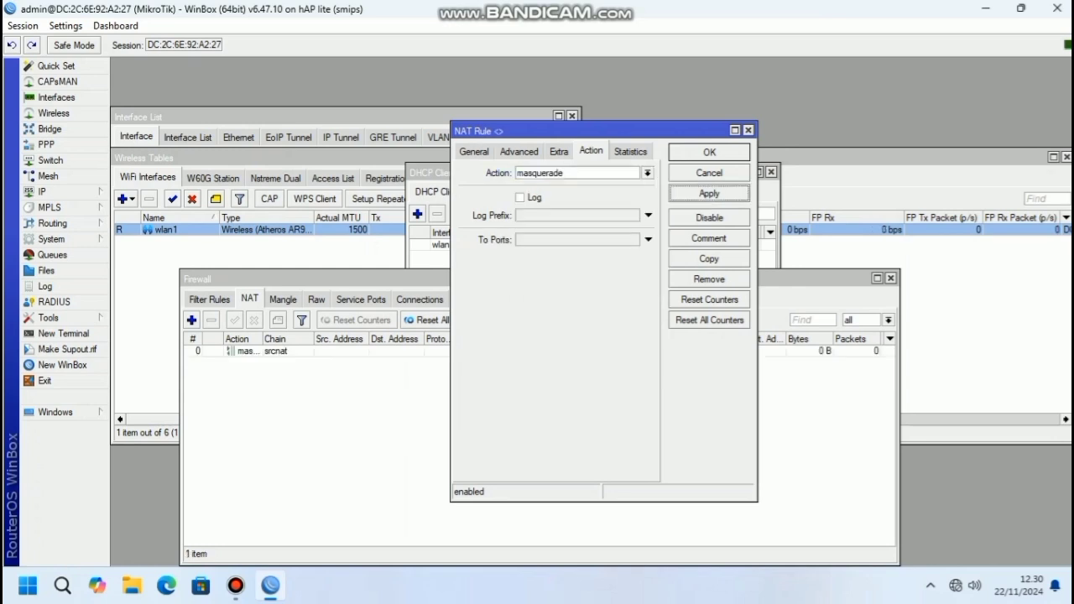
{"action": "left_click", "coordinate": [709, 151]}
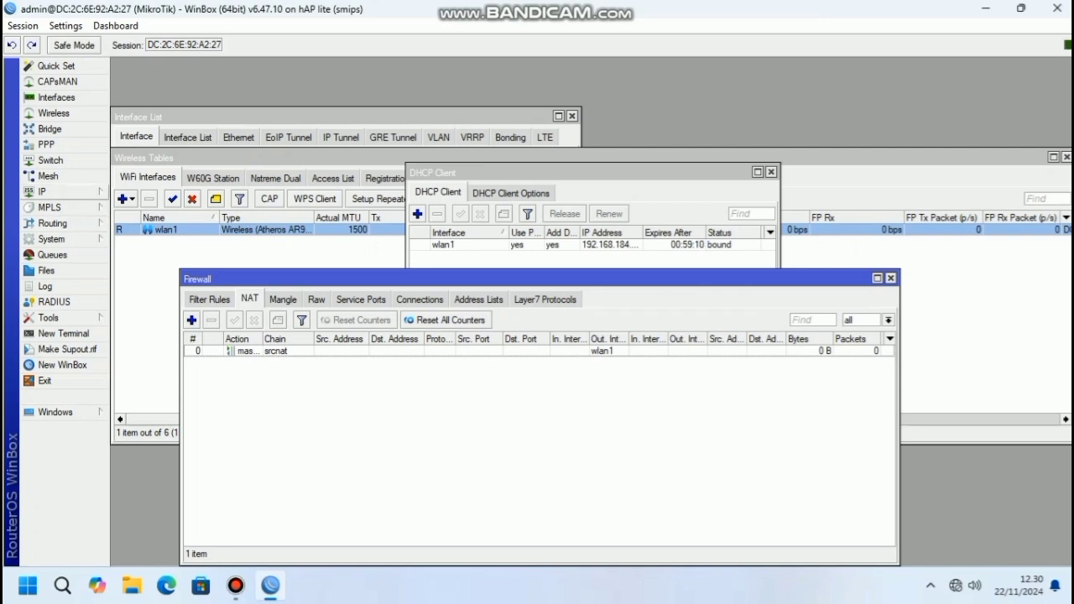
{"action": "left_click", "coordinate": [964, 585]}
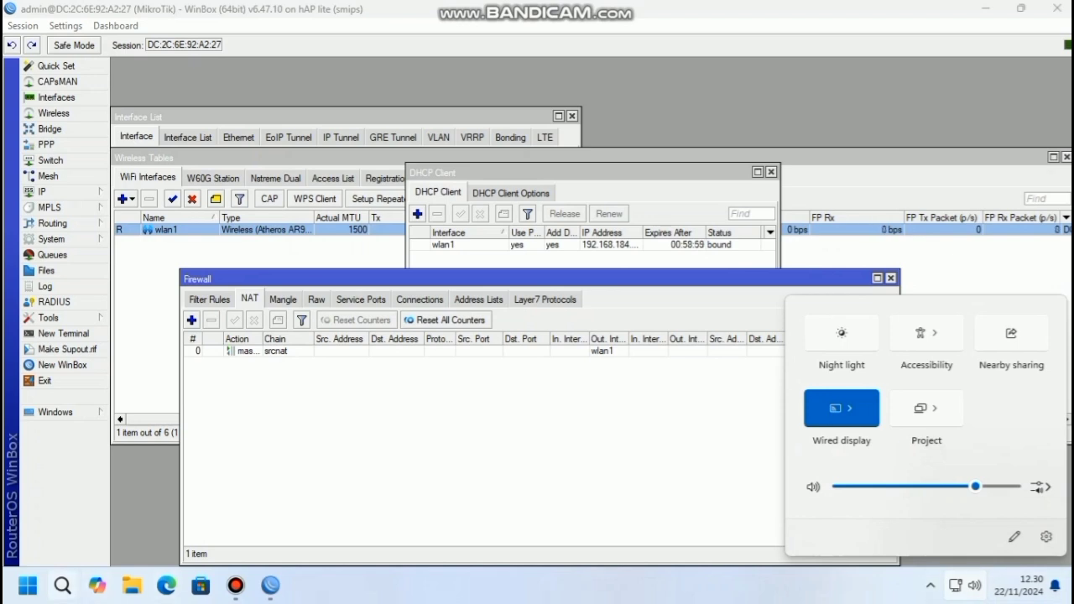
Find Control Panel through Windows search and reach Network and Sharing Center's adapter list
{"action": "left_click", "coordinate": [62, 586]}
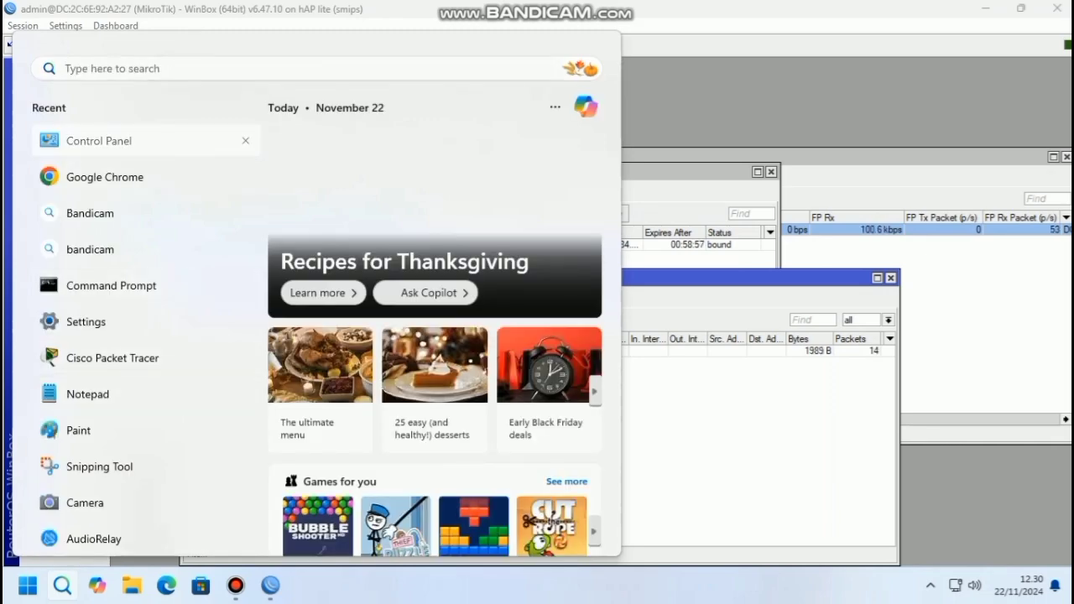
{"action": "left_click", "coordinate": [99, 140]}
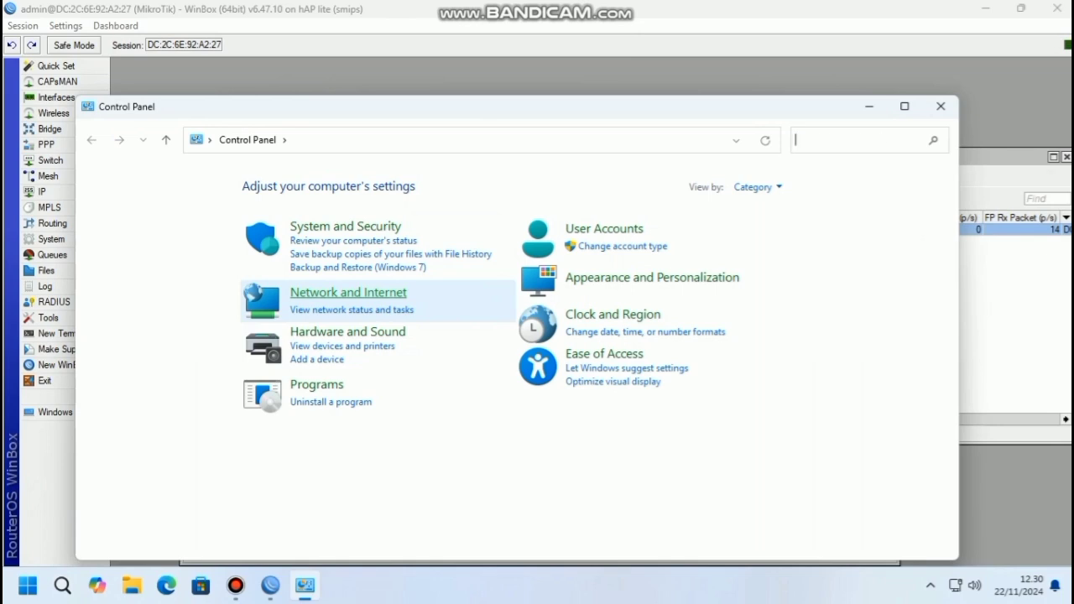
{"action": "left_click", "coordinate": [348, 293]}
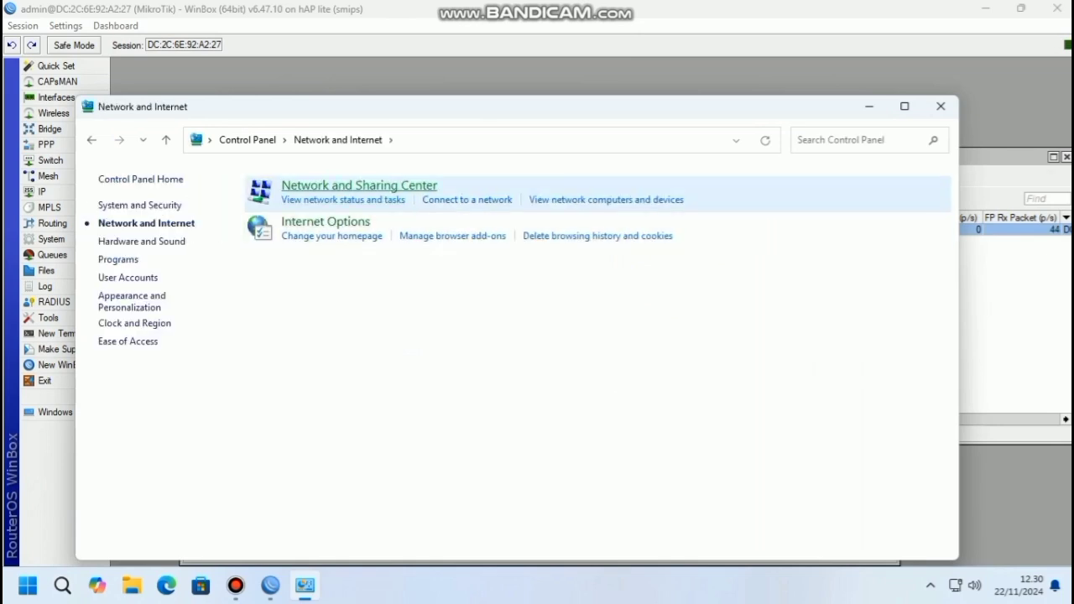
{"action": "left_click", "coordinate": [359, 186]}
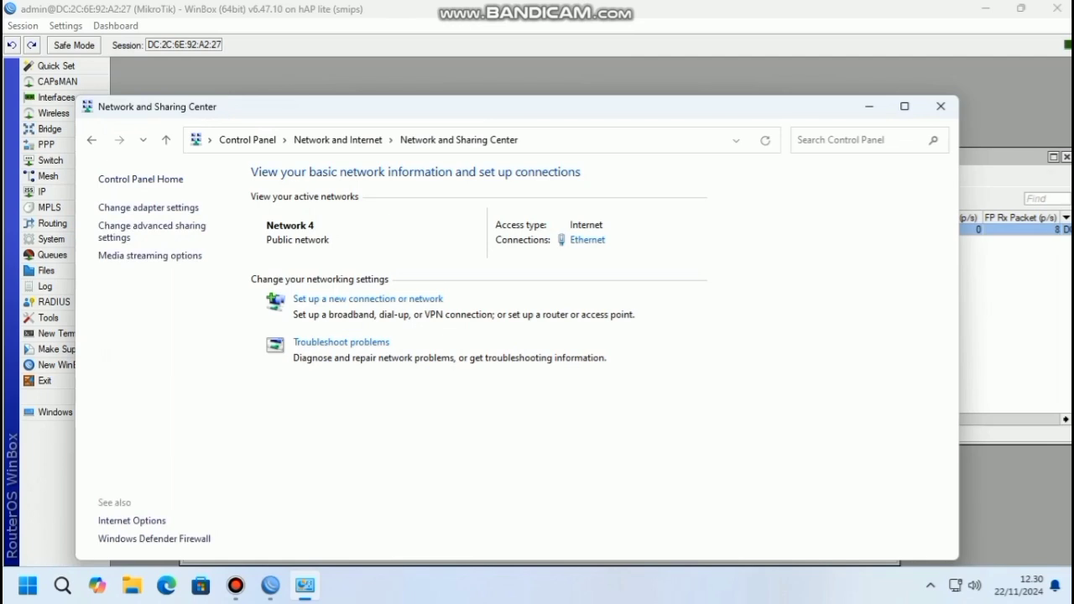
{"action": "left_click", "coordinate": [147, 207]}
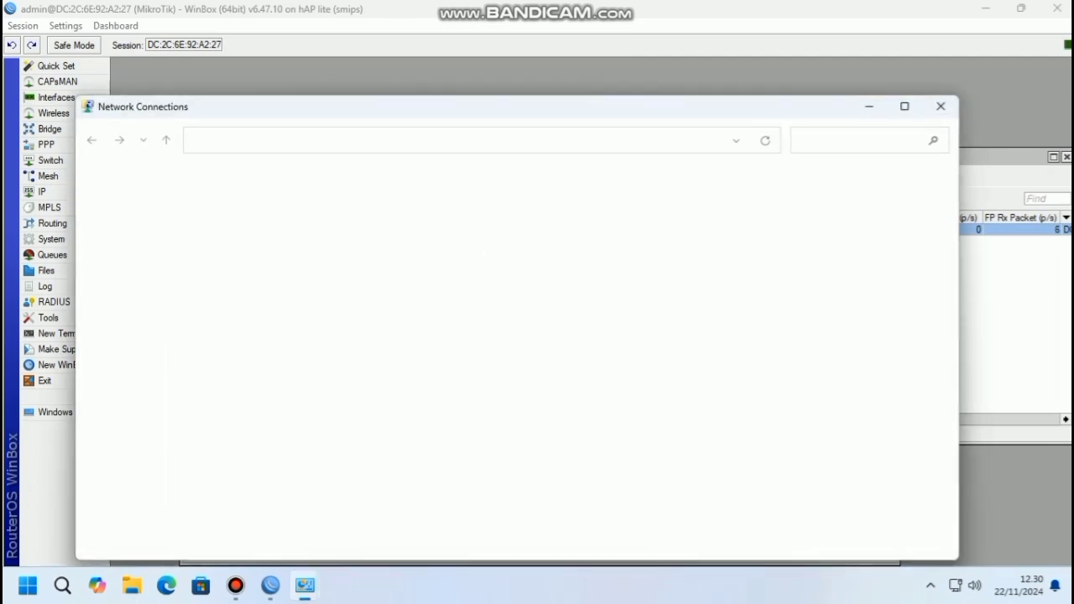
Open the Ethernet adapter's TCP/IPv4 properties, showing static address 10.10.10.12 and gateway 10.10.10.1
{"action": "right_click", "coordinate": [199, 210]}
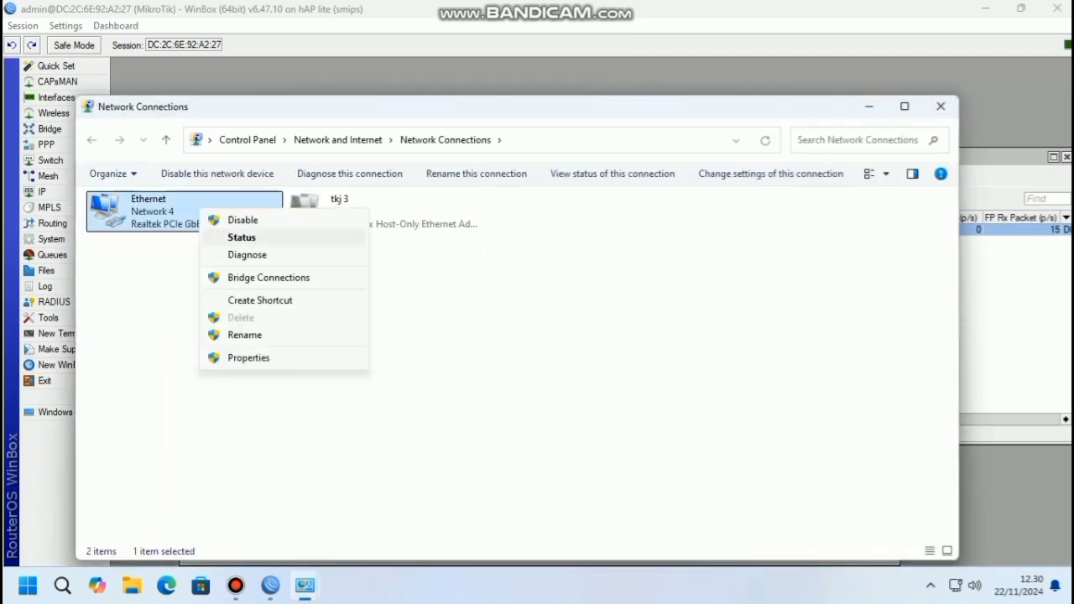
{"action": "left_click", "coordinate": [248, 358]}
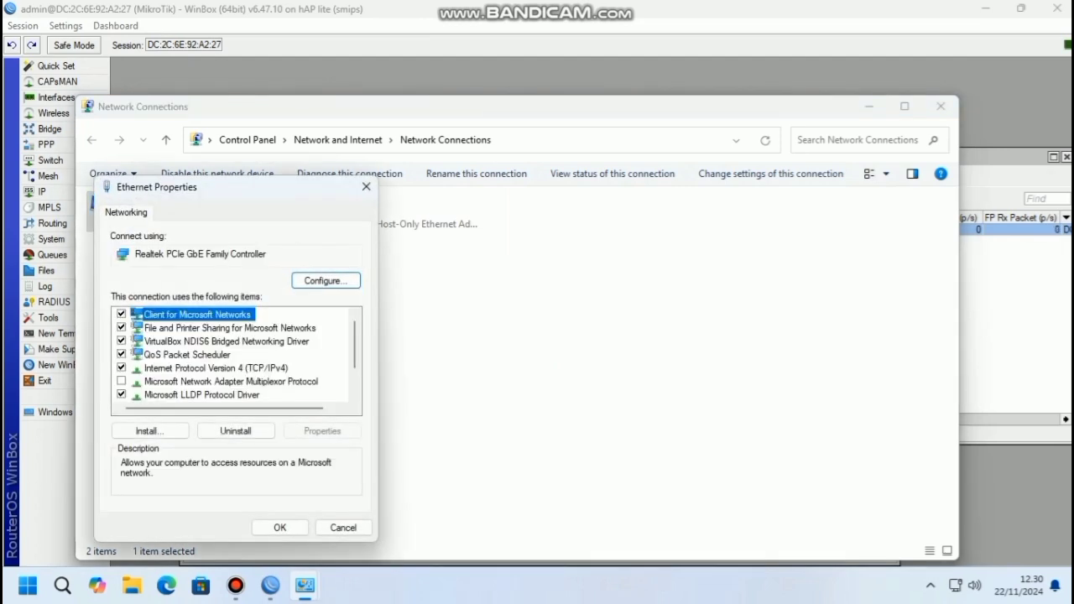
{"action": "left_click", "coordinate": [216, 368]}
{"action": "left_click", "coordinate": [322, 430]}
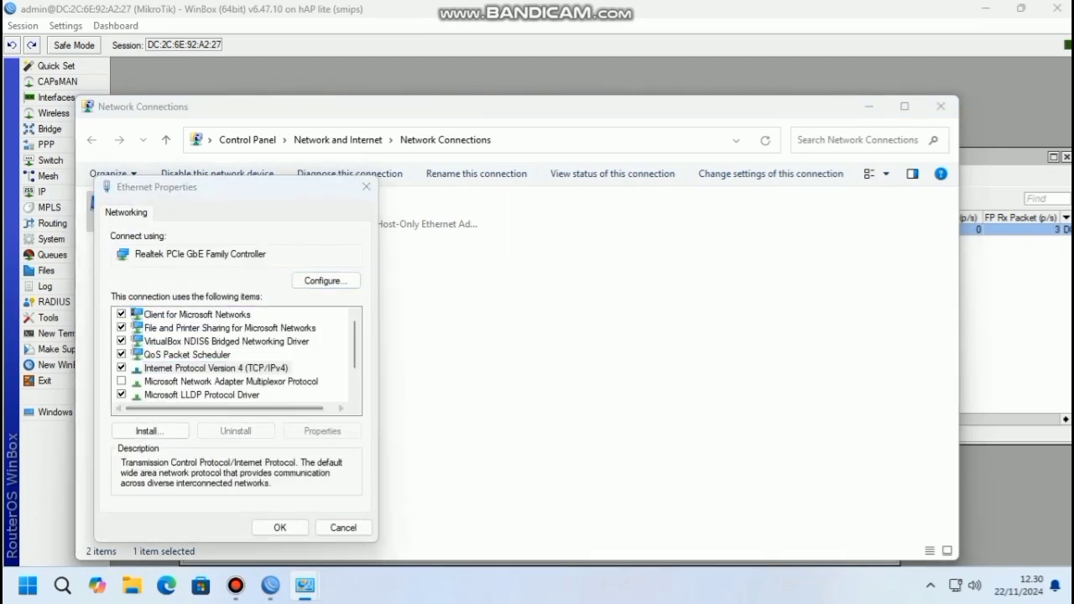
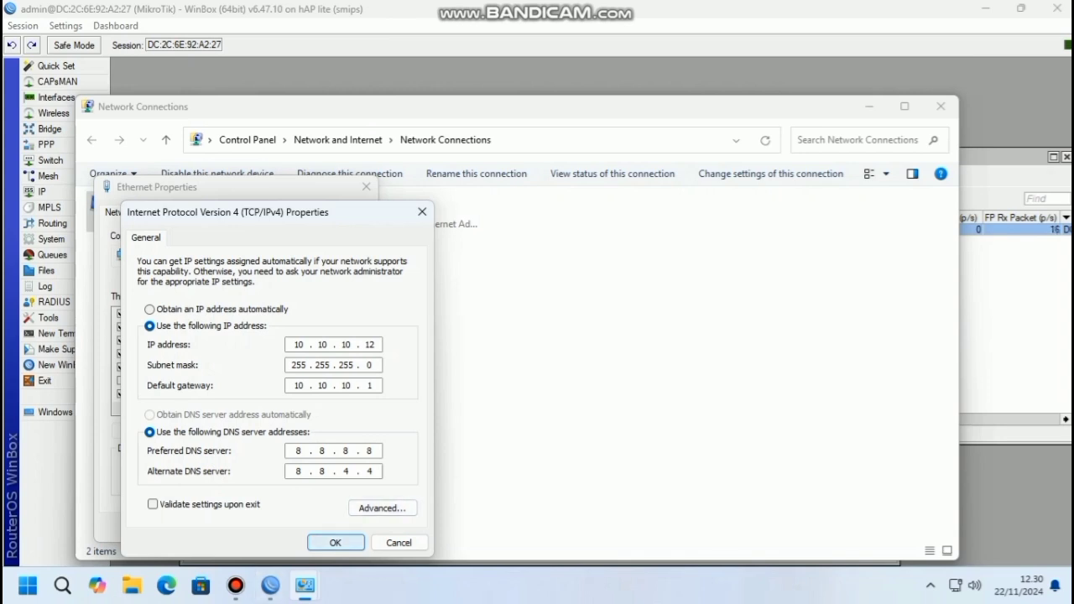
Keep the static 10.10.10.12 IPv4 settings and close the Ethernet and network windows
{"action": "left_click", "coordinate": [335, 542]}
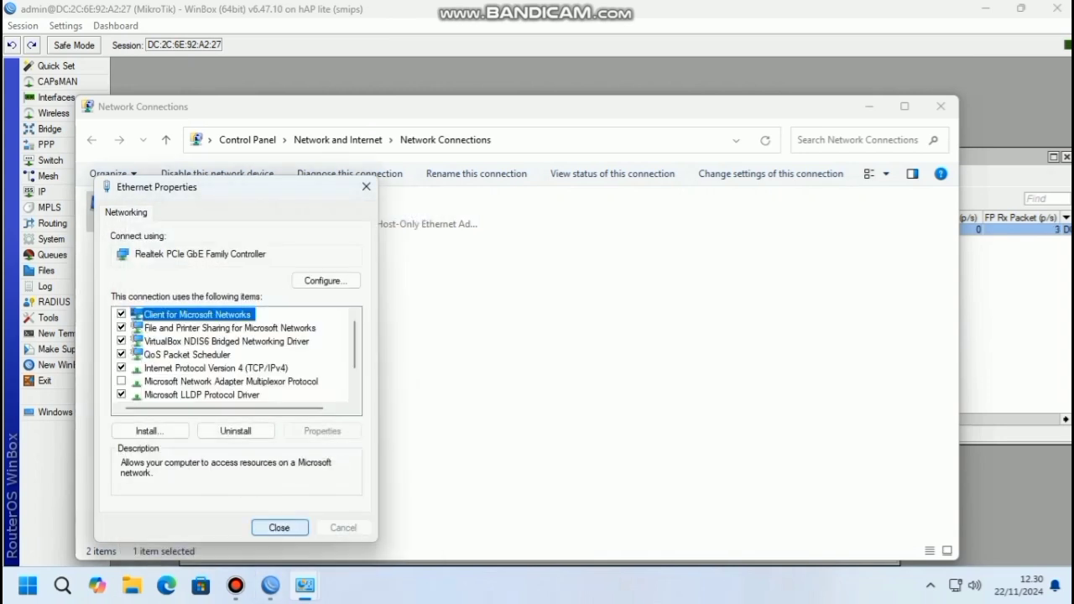
{"action": "left_click", "coordinate": [280, 528]}
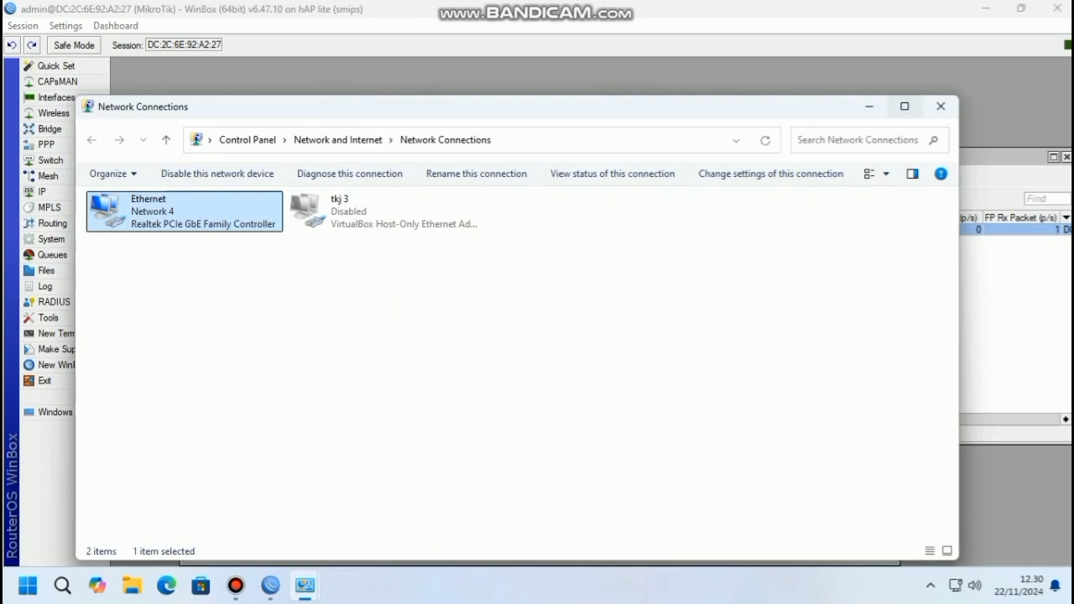
{"action": "left_click", "coordinate": [940, 106]}
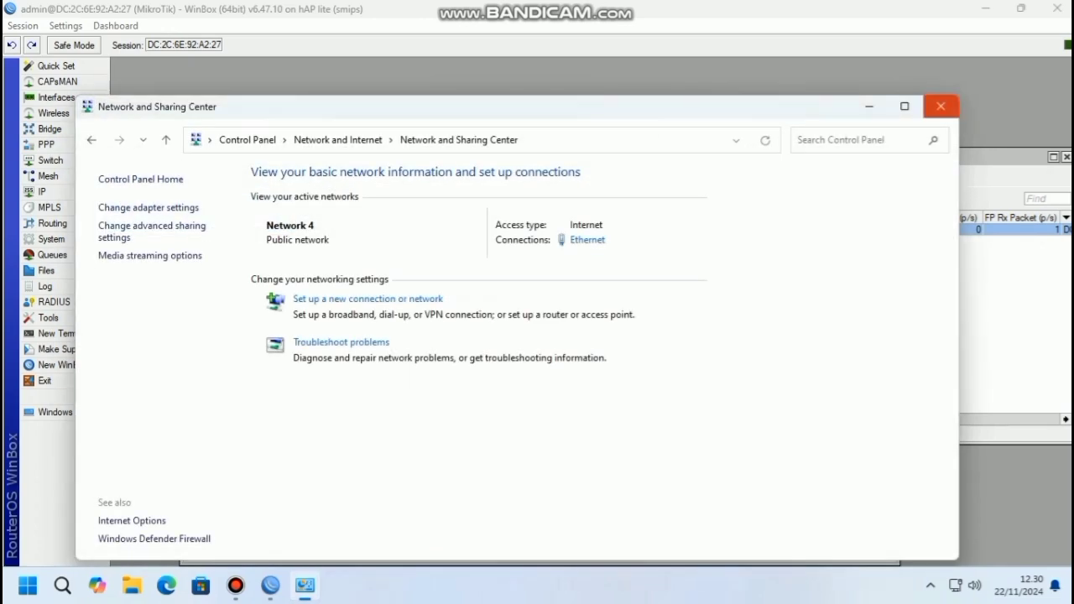
{"action": "left_click", "coordinate": [941, 106]}
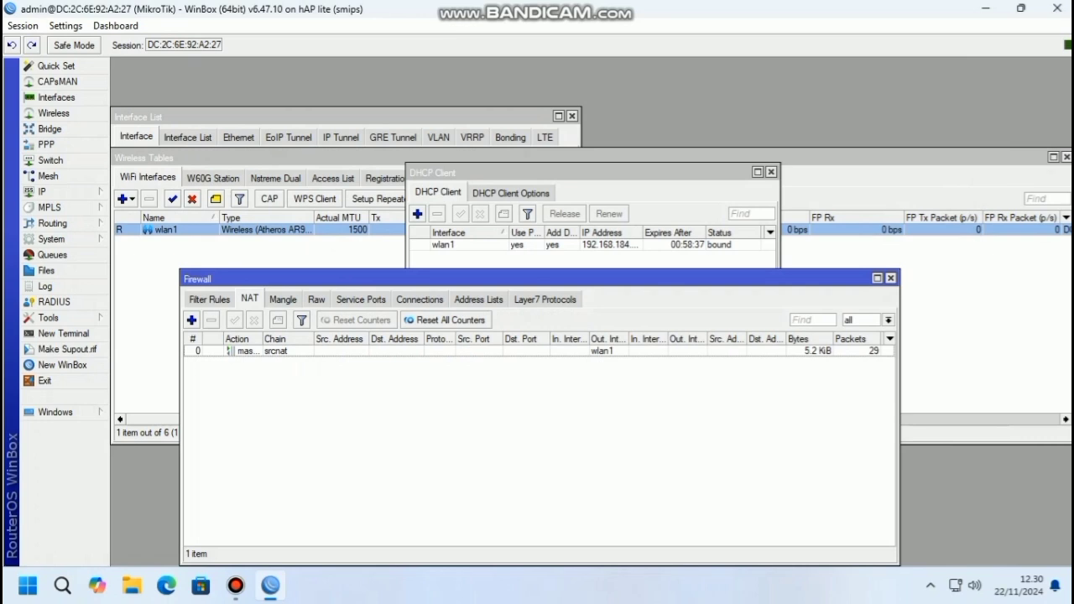
Close the Firewall, DHCP Client, wireless interfaces and Interface List windows
{"action": "left_click", "coordinate": [891, 278]}
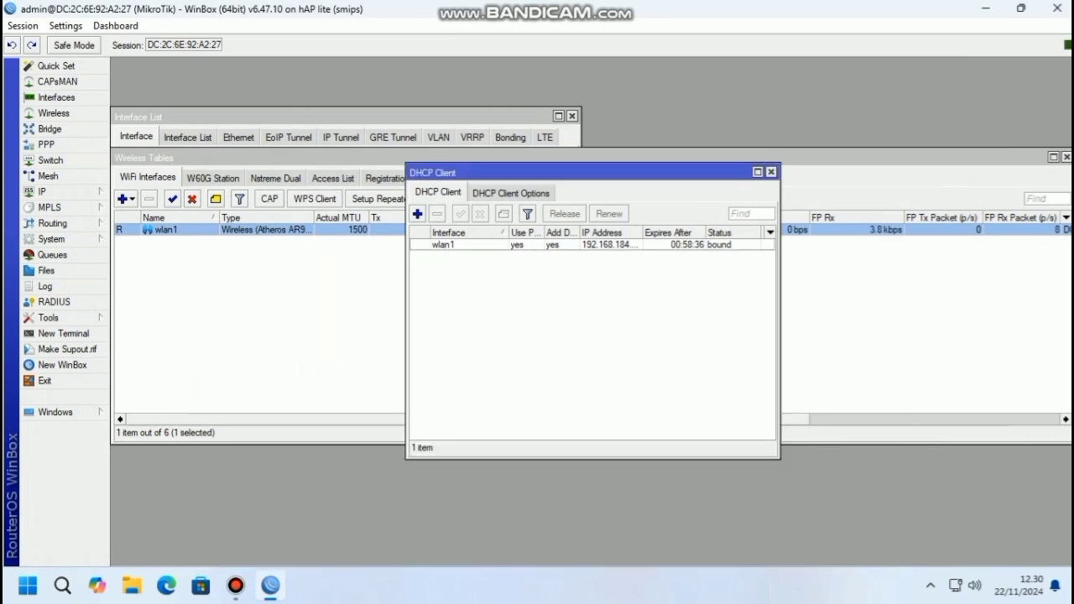
{"action": "left_click", "coordinate": [771, 172]}
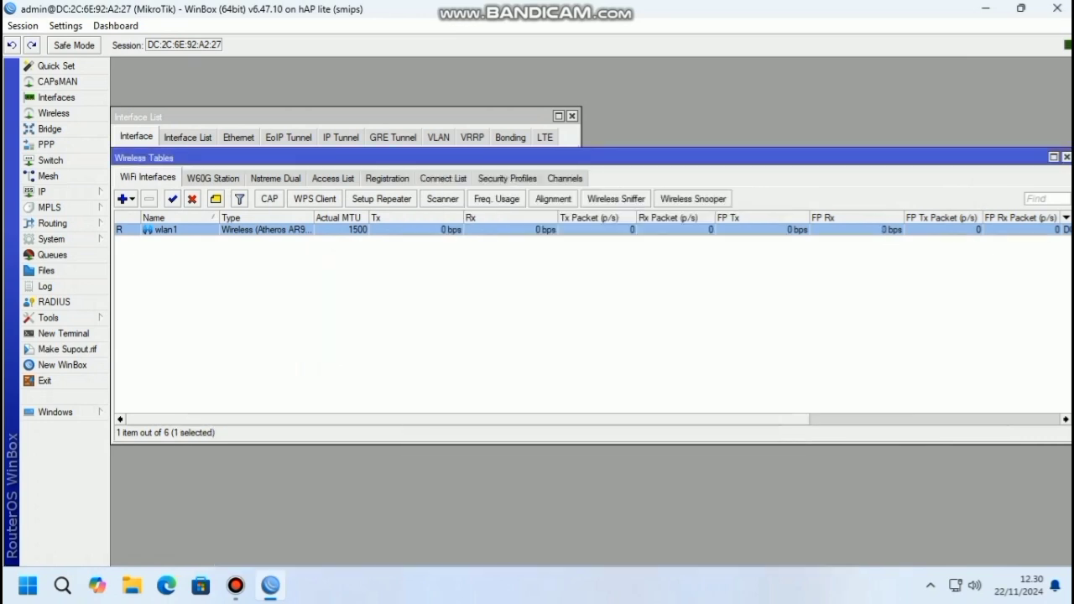
{"action": "left_click_drag", "start_coordinate": [756, 158], "coordinate": [634, 172]}
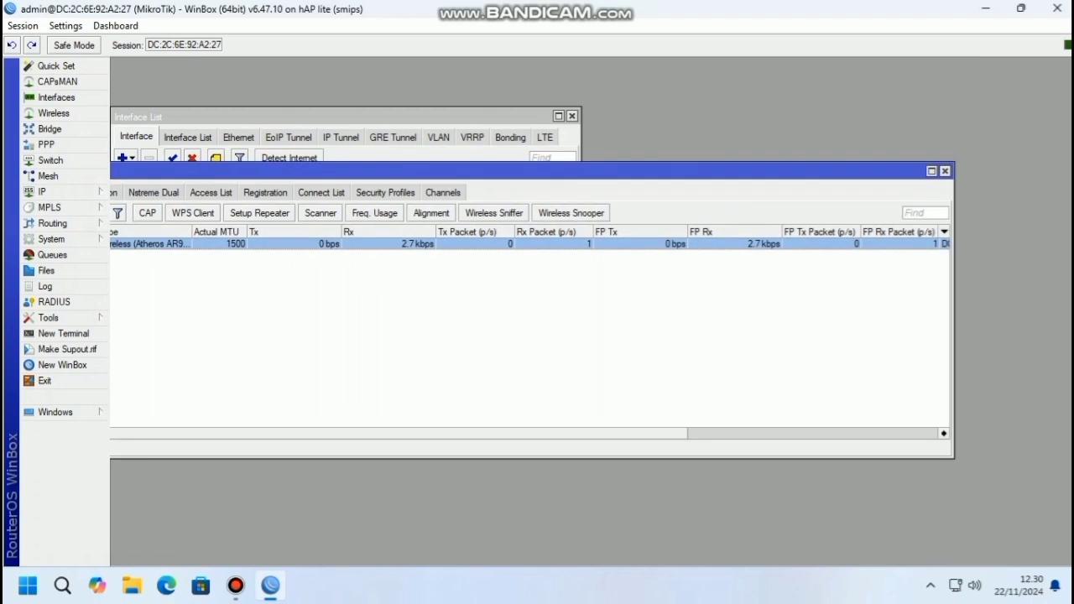
{"action": "left_click", "coordinate": [945, 170]}
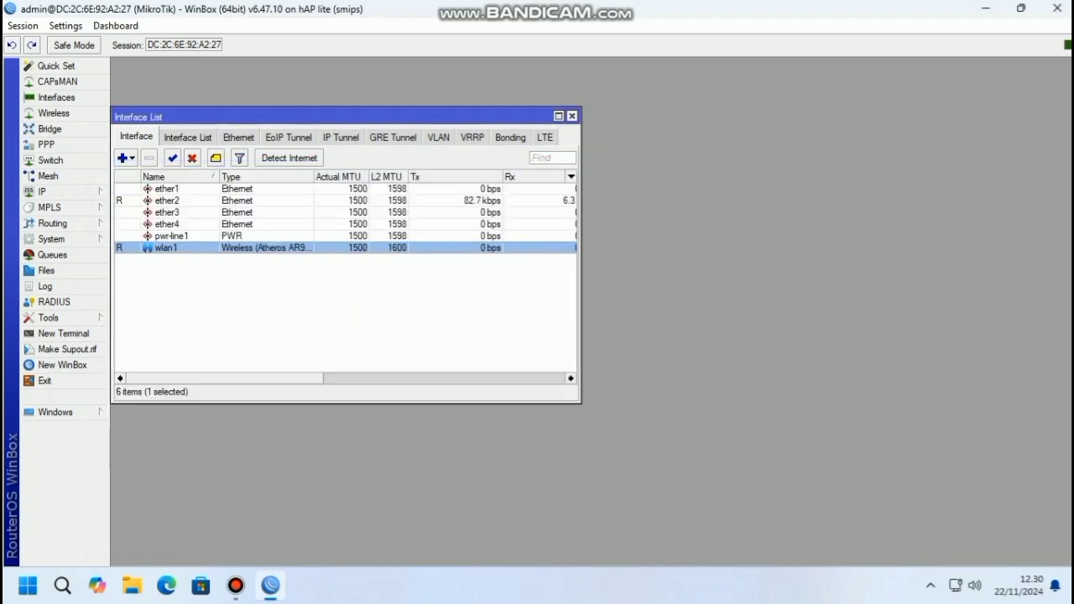
{"action": "left_click", "coordinate": [571, 115]}
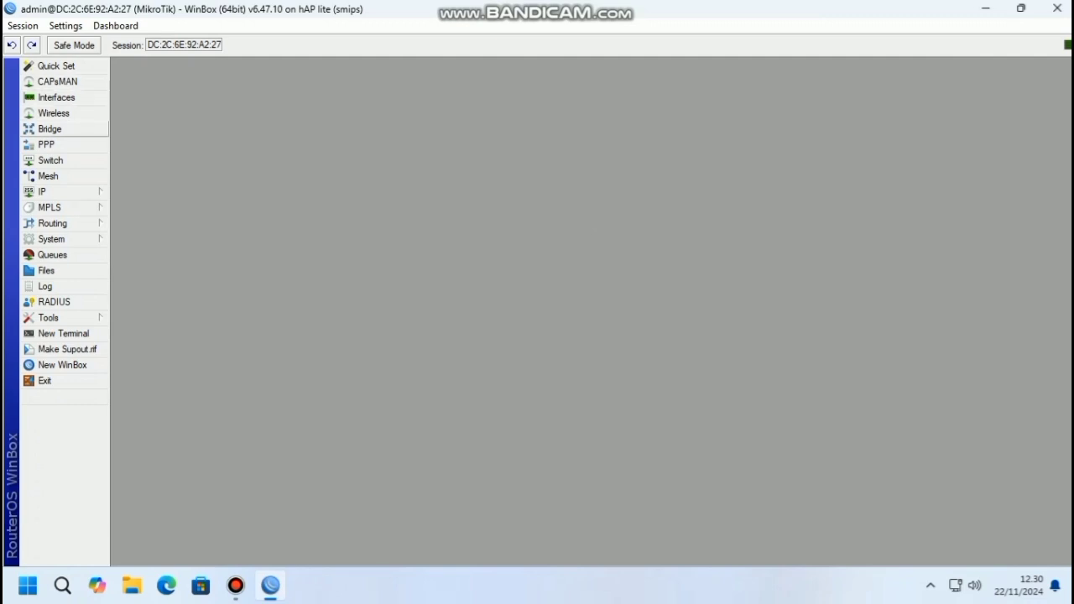
Bring up the Wireless Tables' Security Profiles list
{"action": "left_click", "coordinate": [49, 128]}
{"action": "left_click", "coordinate": [53, 114]}
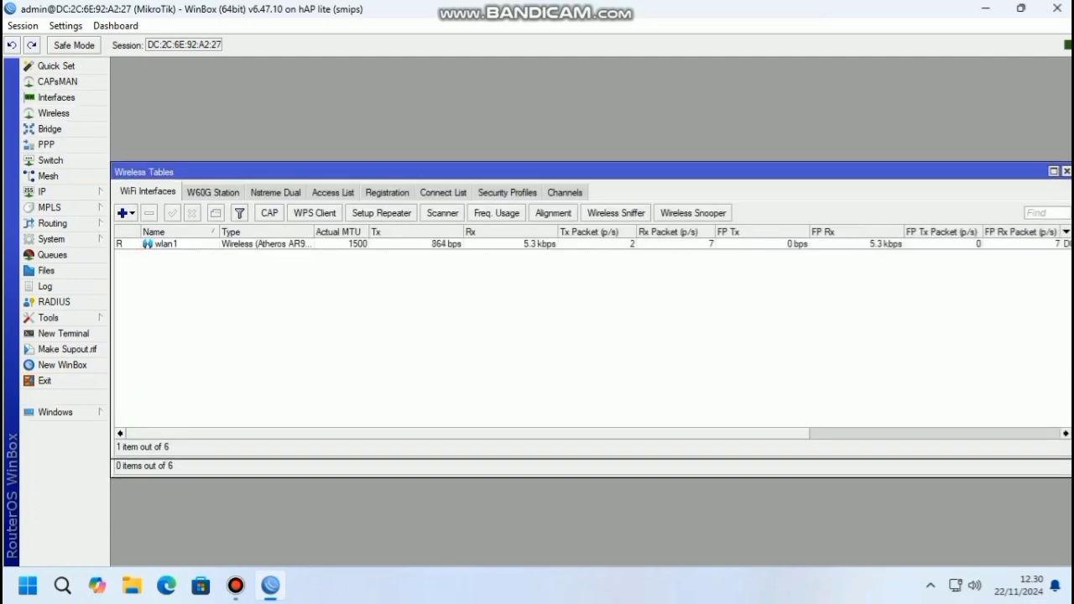
{"action": "left_click", "coordinate": [507, 192]}
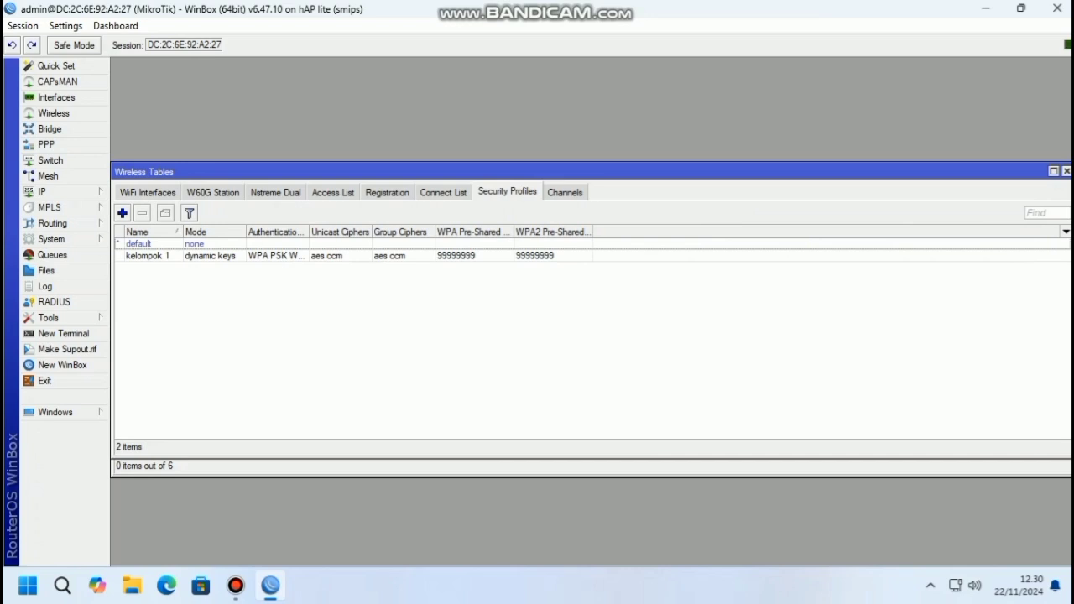
Create security profile 'wifi kelompok 1' with dynamic keys and WPA/WPA2 PSK and EAP
{"action": "left_click", "coordinate": [123, 213]}
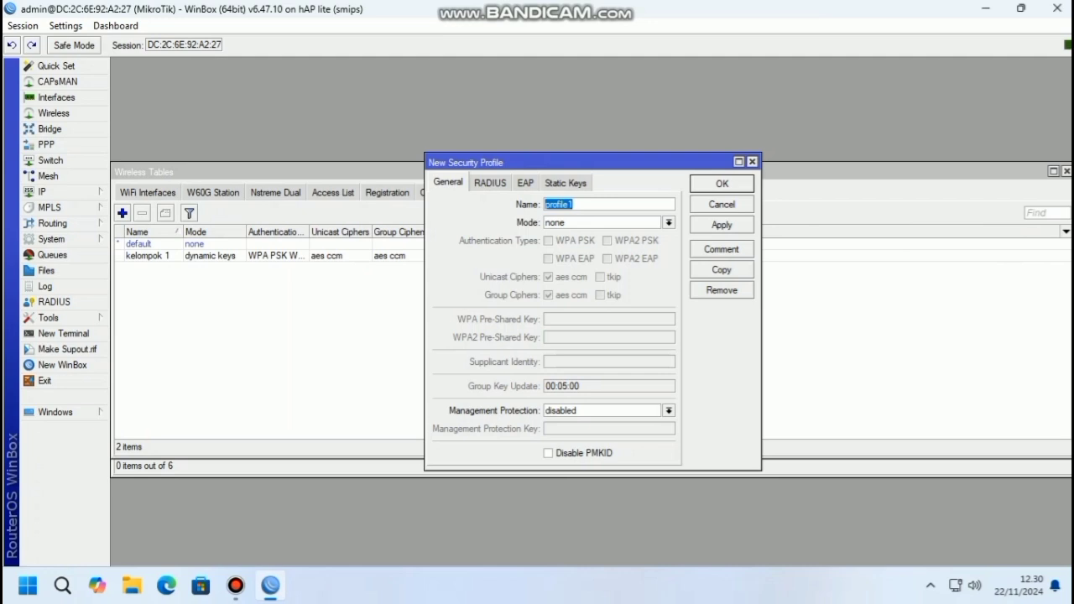
{"action": "type", "text": "wifi kelompok 1"}
{"action": "left_click", "coordinate": [668, 222]}
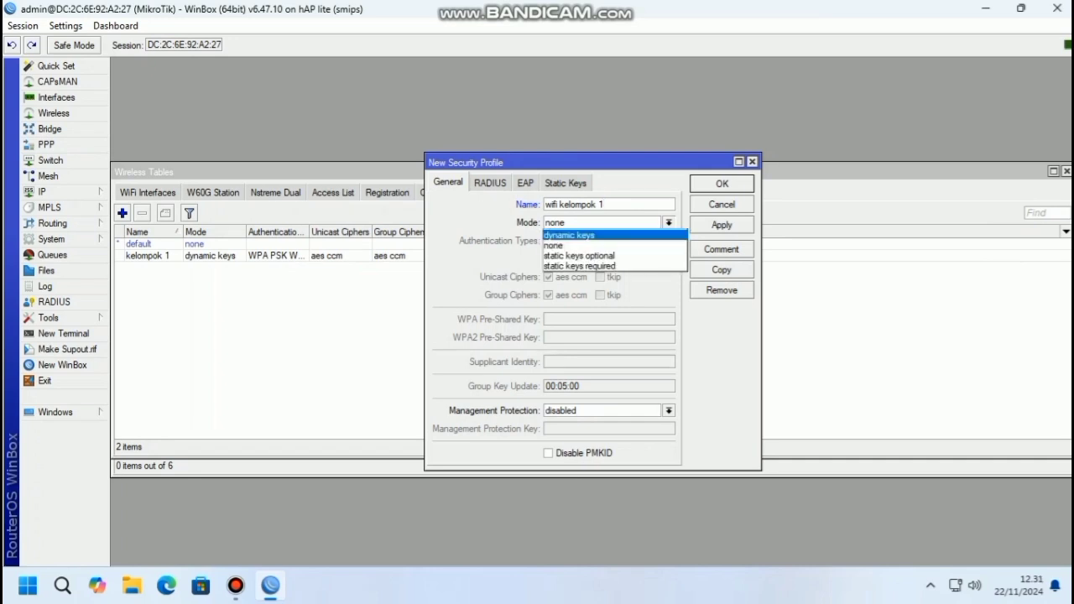
{"action": "left_click", "coordinate": [569, 235]}
{"action": "left_click", "coordinate": [549, 241]}
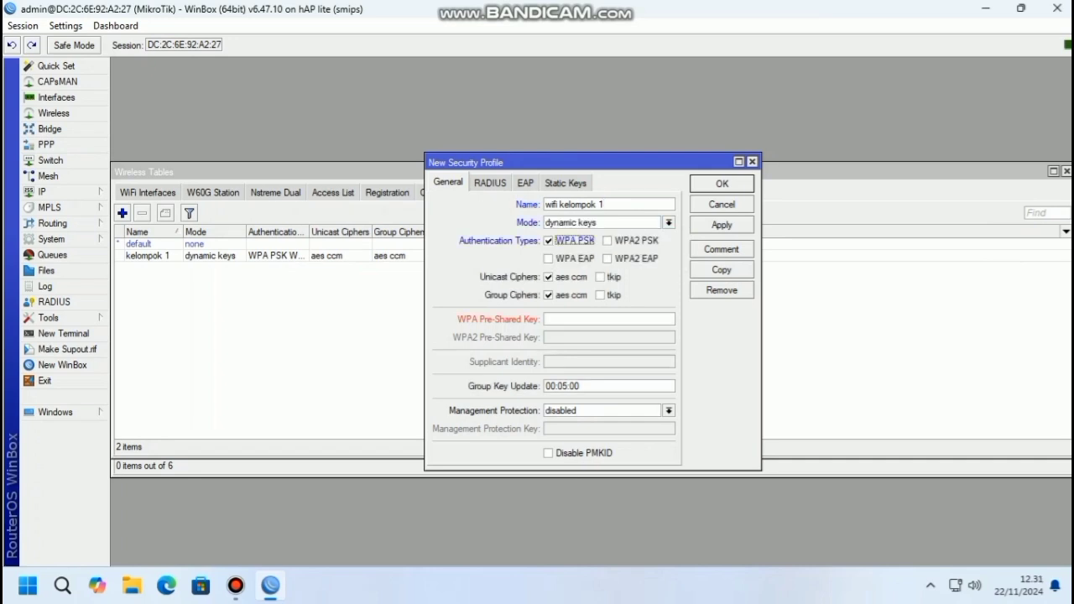
{"action": "left_click", "coordinate": [549, 259]}
{"action": "left_click", "coordinate": [608, 241]}
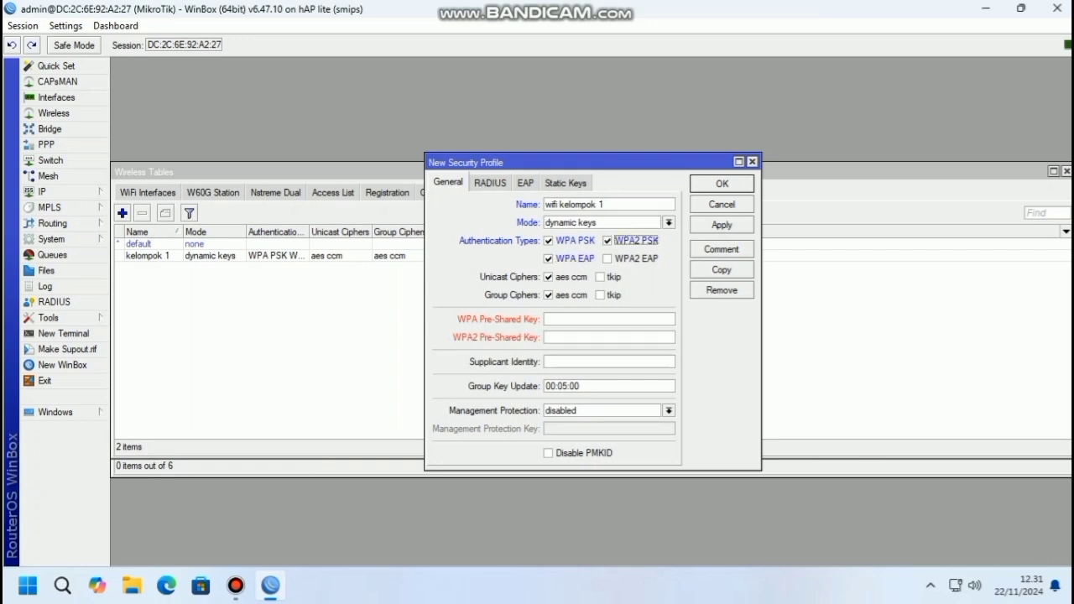
{"action": "left_click", "coordinate": [608, 259]}
Enter the pre-shared key in both WPA and WPA2 fields and save the profile
{"action": "left_click", "coordinate": [608, 320]}
{"action": "type", "text": "88888888"}
{"action": "key", "text": "Tab"}
{"action": "type", "text": "88"}
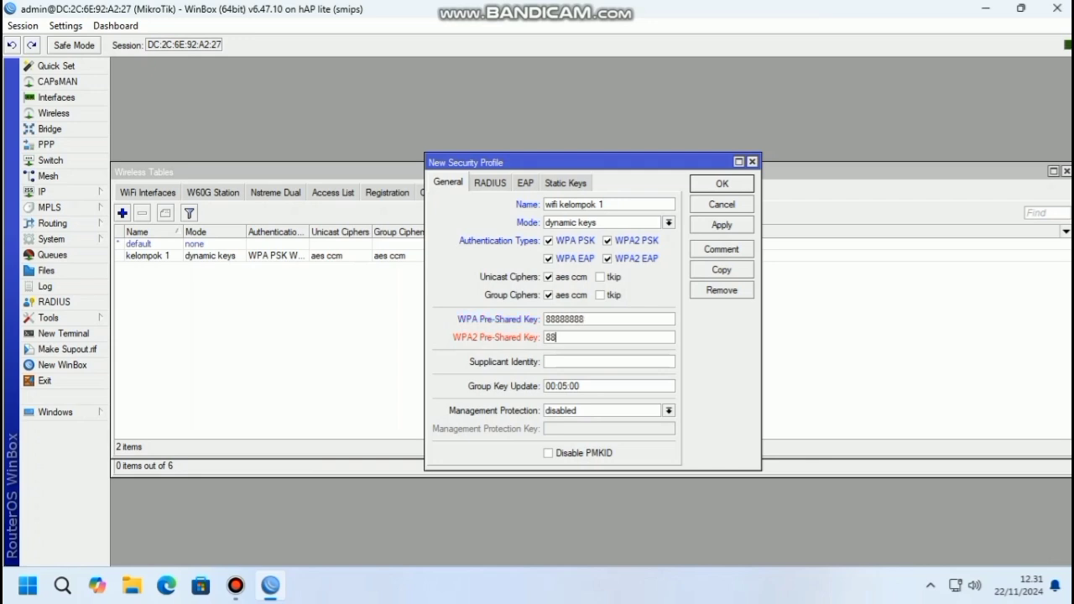
{"action": "type", "text": "888888"}
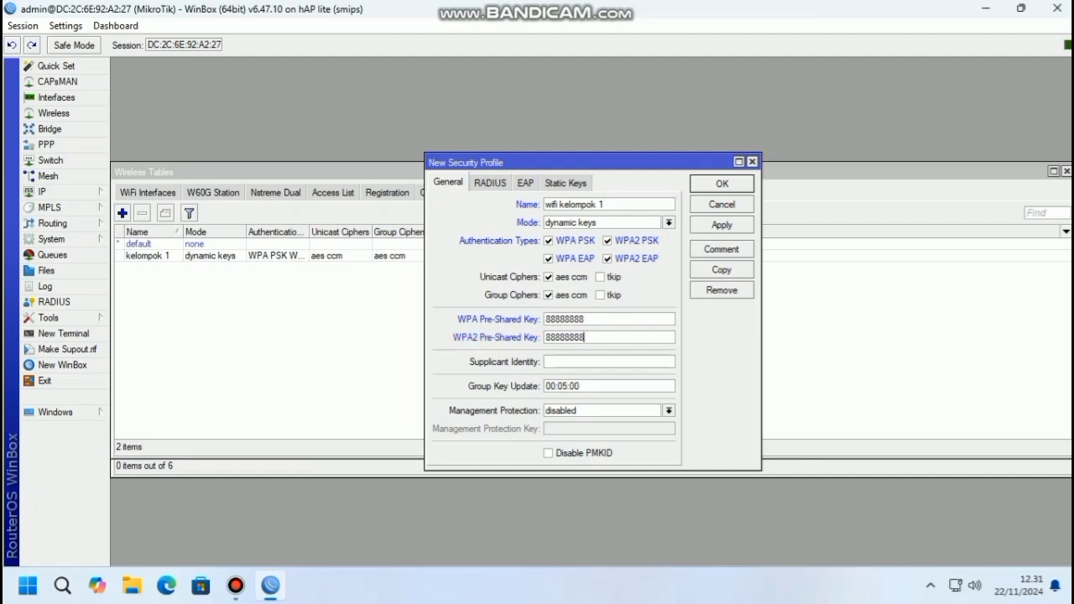
{"action": "left_click", "coordinate": [722, 225]}
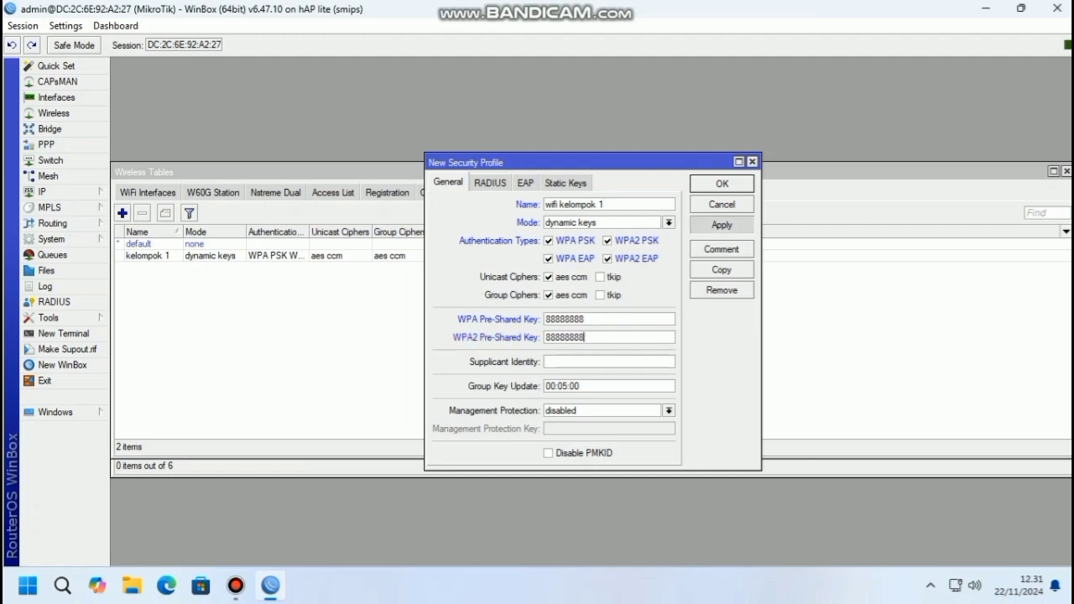
{"action": "left_click", "coordinate": [722, 183]}
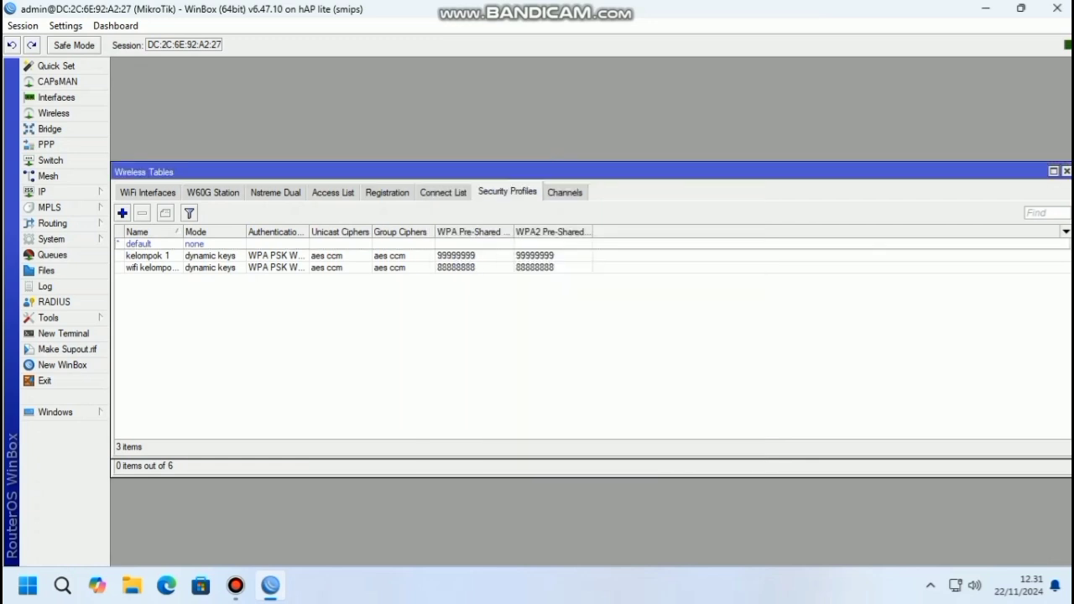
{"action": "left_click", "coordinate": [148, 192]}
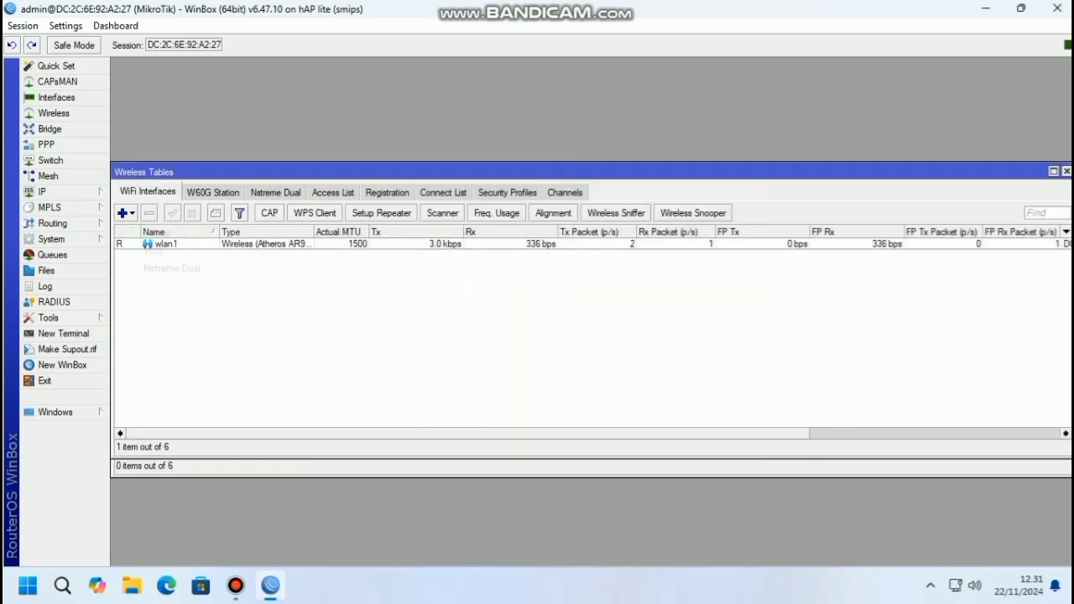
Add a new virtual wireless interface and name it 'wifi kelompok'
{"action": "left_click", "coordinate": [123, 214]}
{"action": "left_click", "coordinate": [157, 234]}
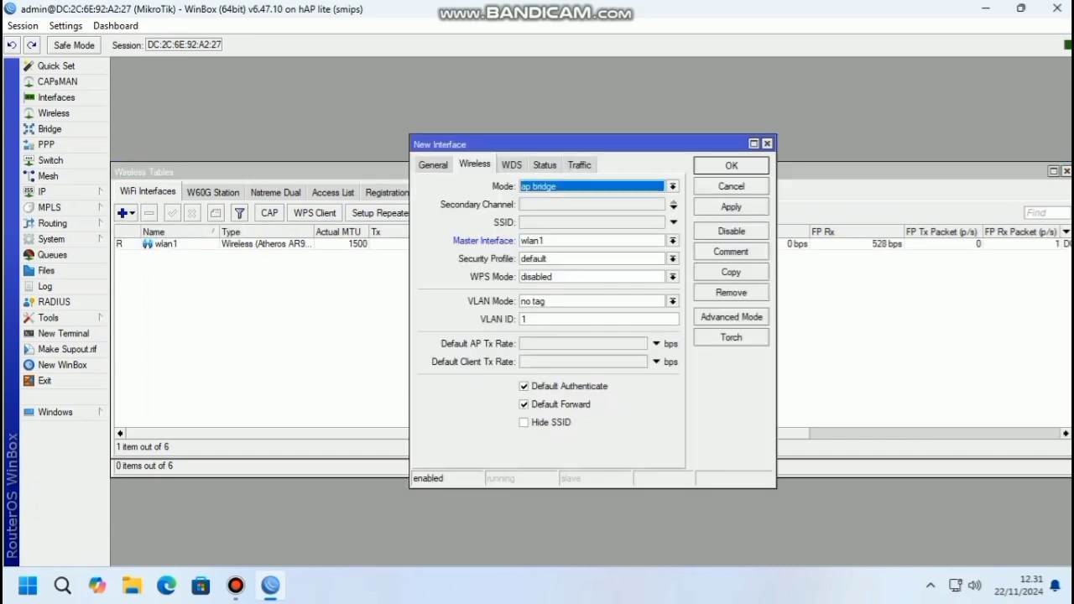
{"action": "left_click", "coordinate": [433, 166]}
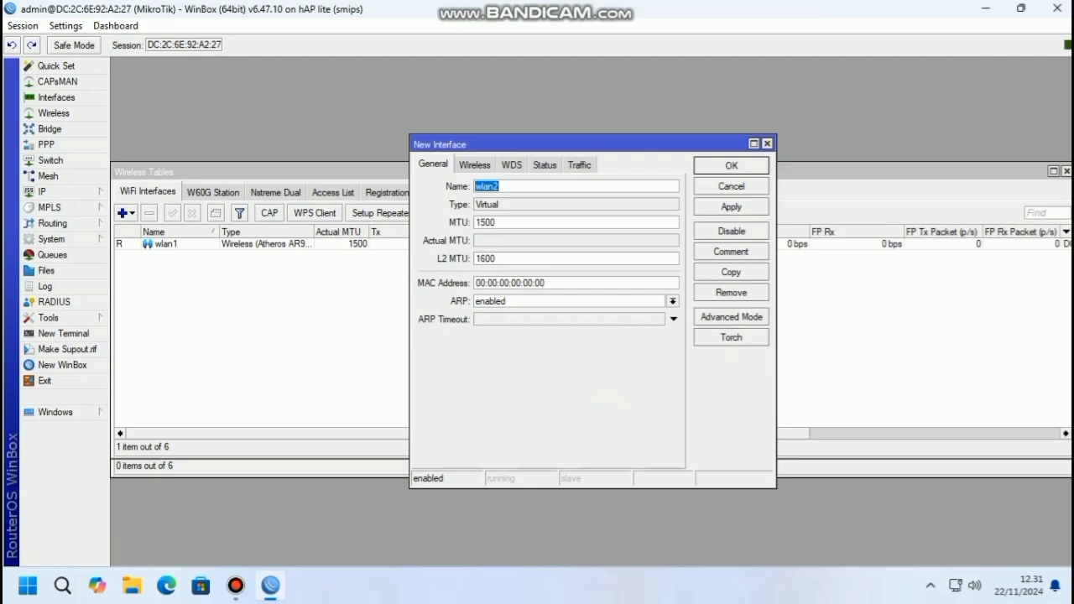
{"action": "type", "text": "wifi kelompok 1"}
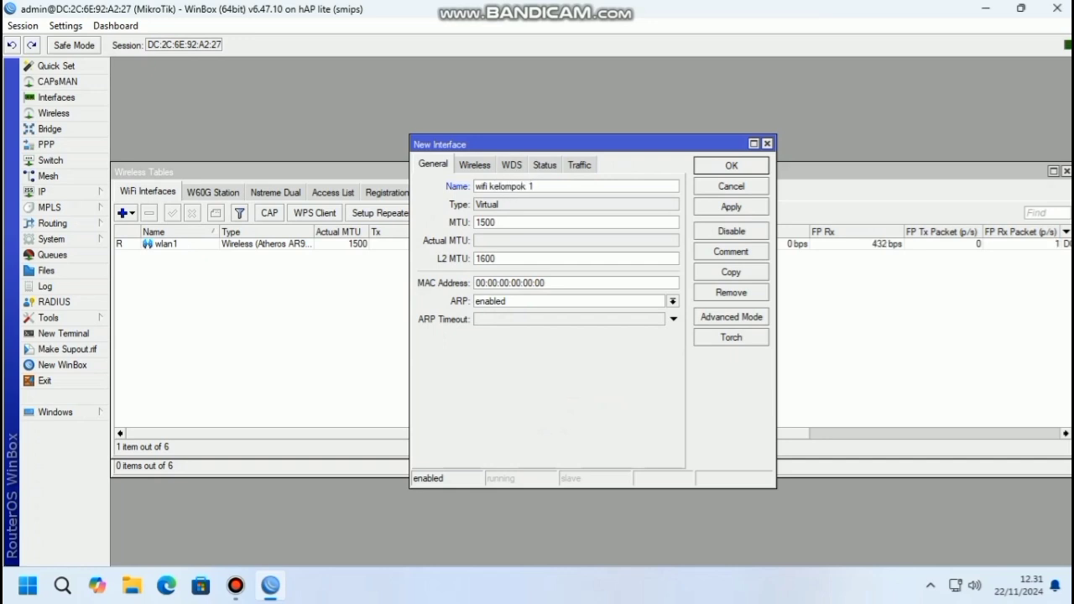
{"action": "left_click", "coordinate": [475, 165]}
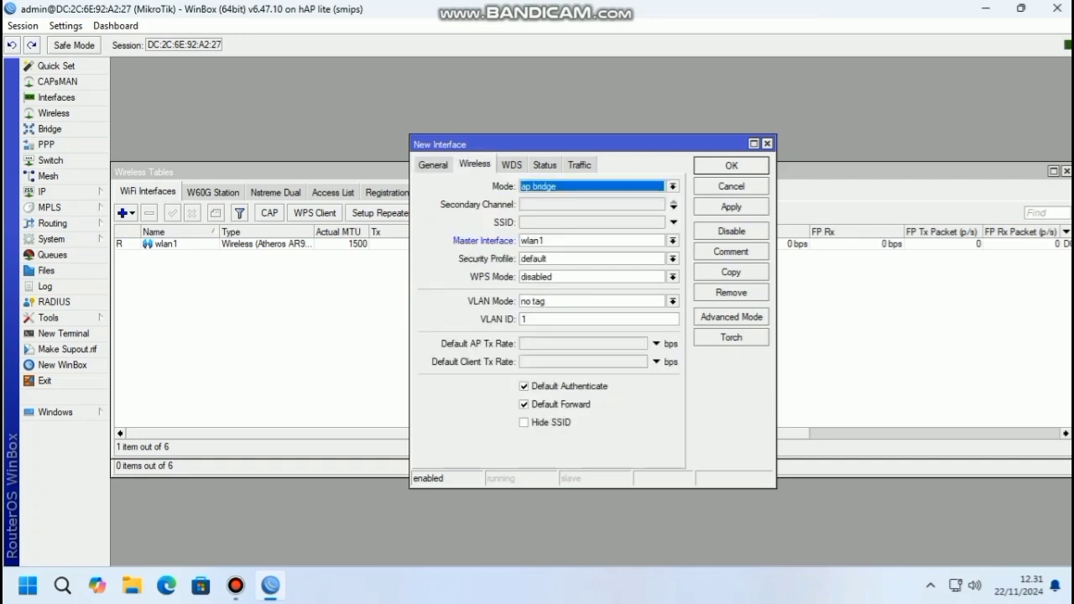
Set SSID 'wifi kelompok 1', security profile wifi kelompok 1, WPS disabled, and save
{"action": "left_click", "coordinate": [592, 223]}
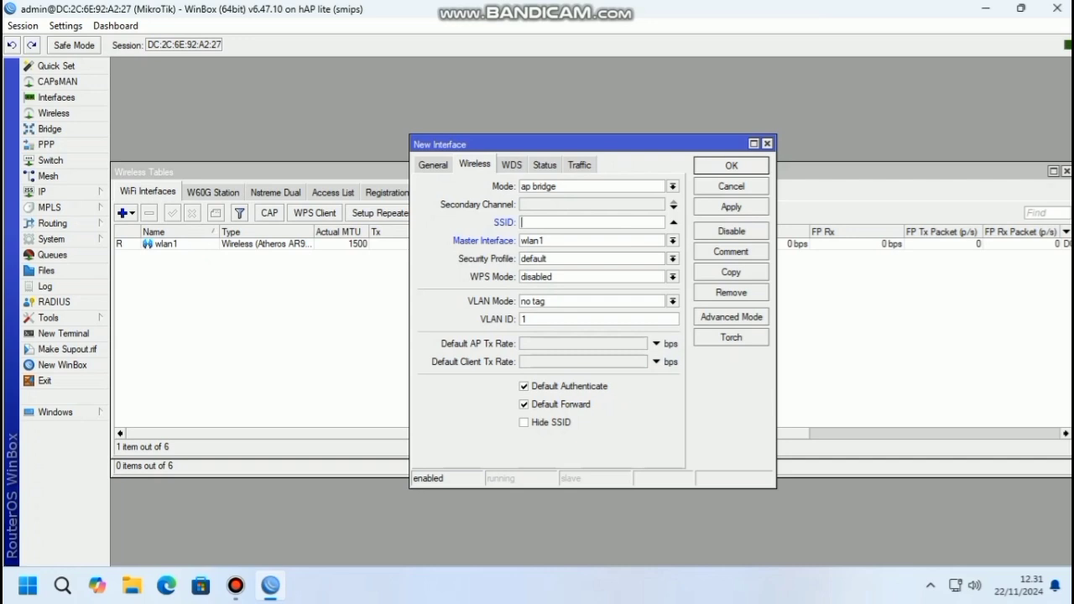
{"action": "type", "text": "wifi kelompok 1"}
{"action": "left_click", "coordinate": [673, 258]}
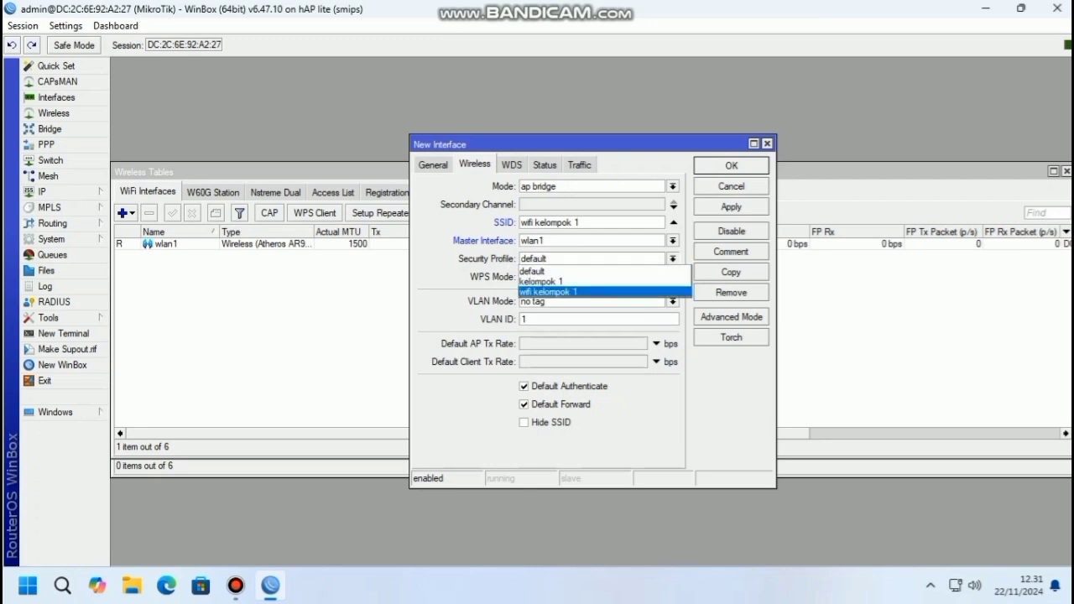
{"action": "key", "text": "Return"}
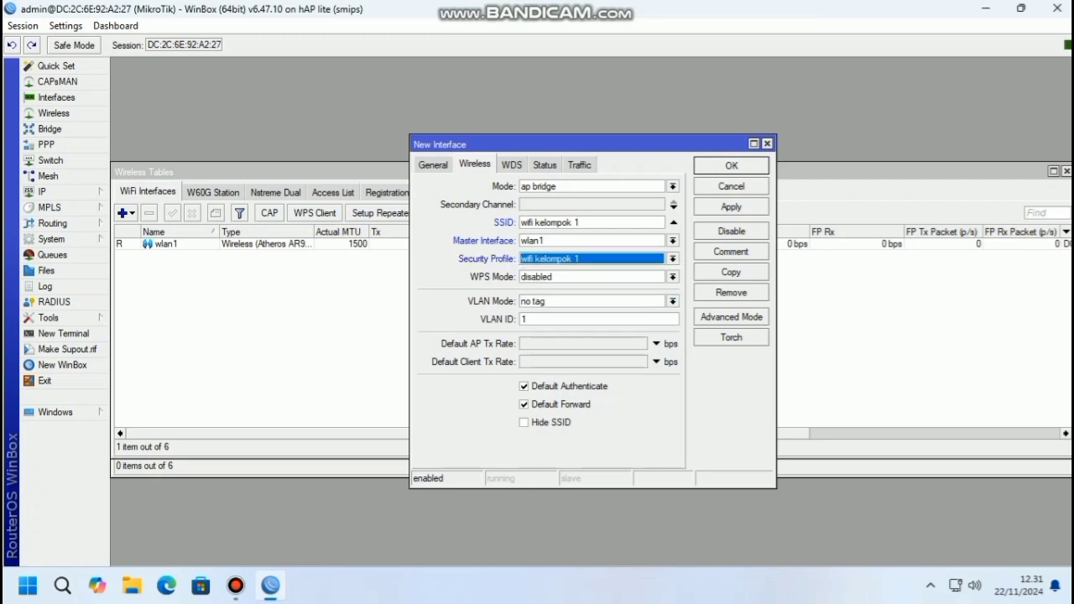
{"action": "left_click", "coordinate": [673, 277]}
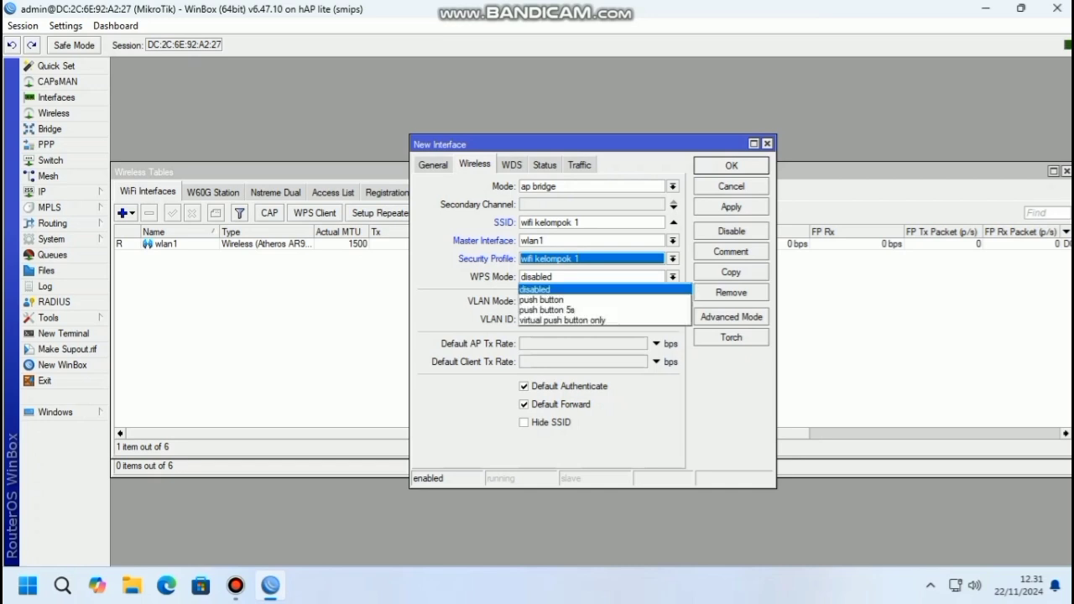
{"action": "key", "text": "Return"}
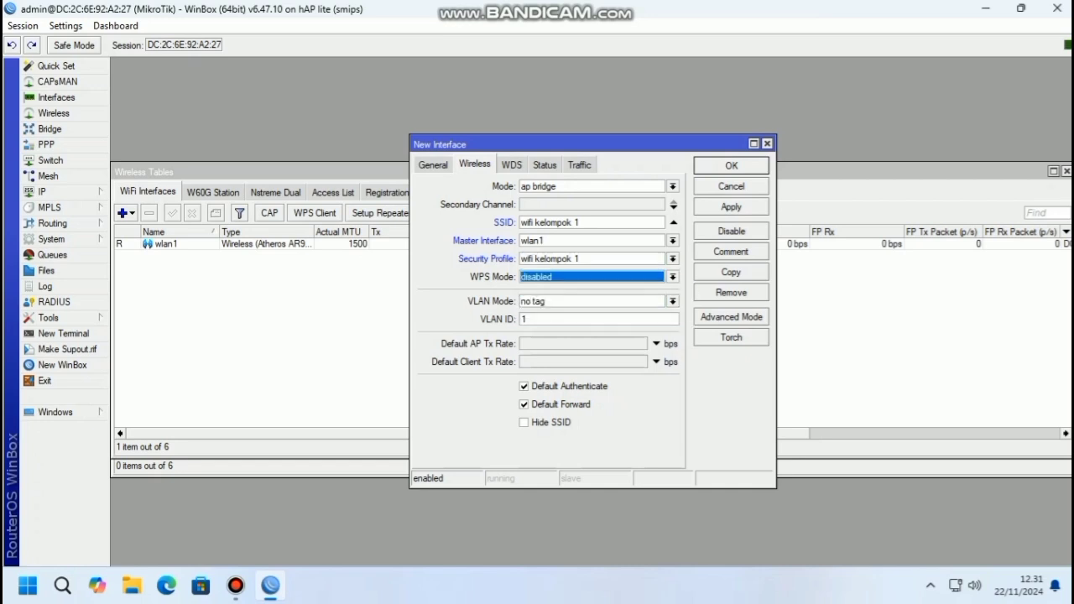
{"action": "left_click", "coordinate": [730, 207]}
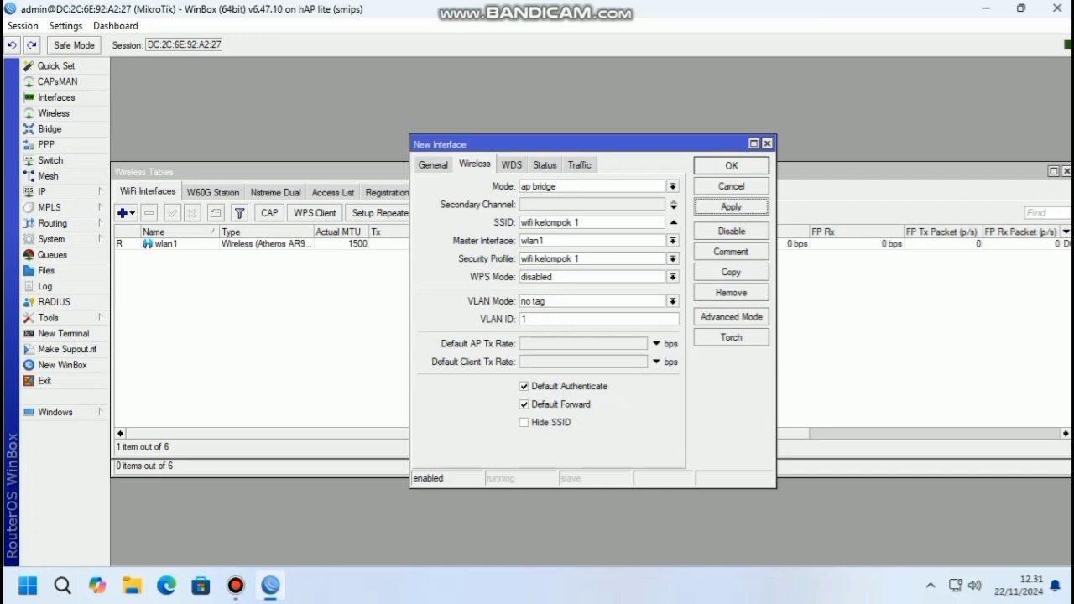
{"action": "key", "text": "Return"}
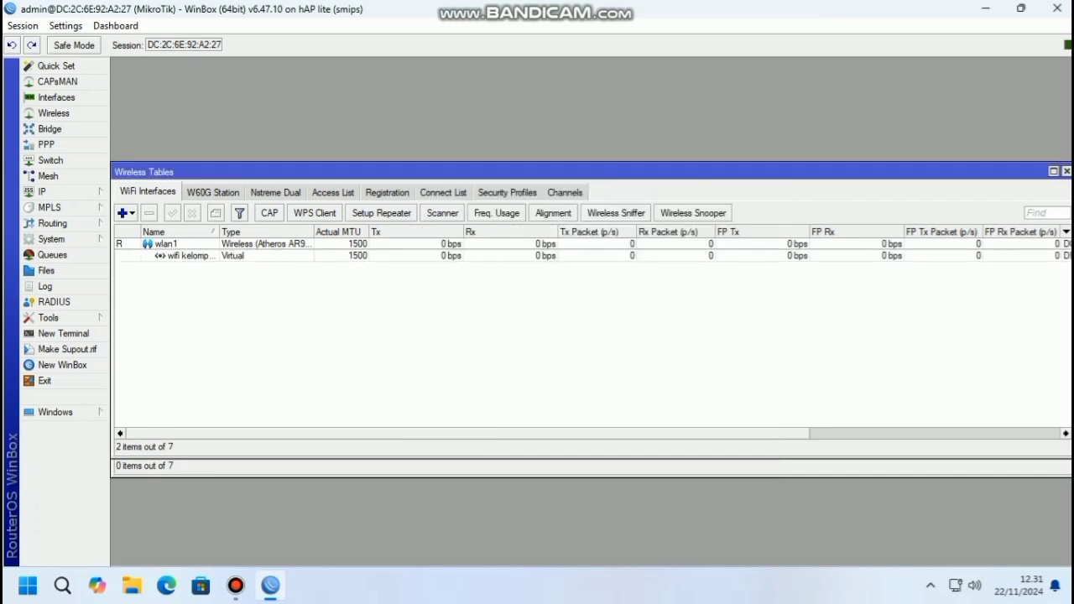
Add IP address 192.168.10.2/24 on the 'wifi kelompok 1' interface
{"action": "left_click", "coordinate": [46, 192]}
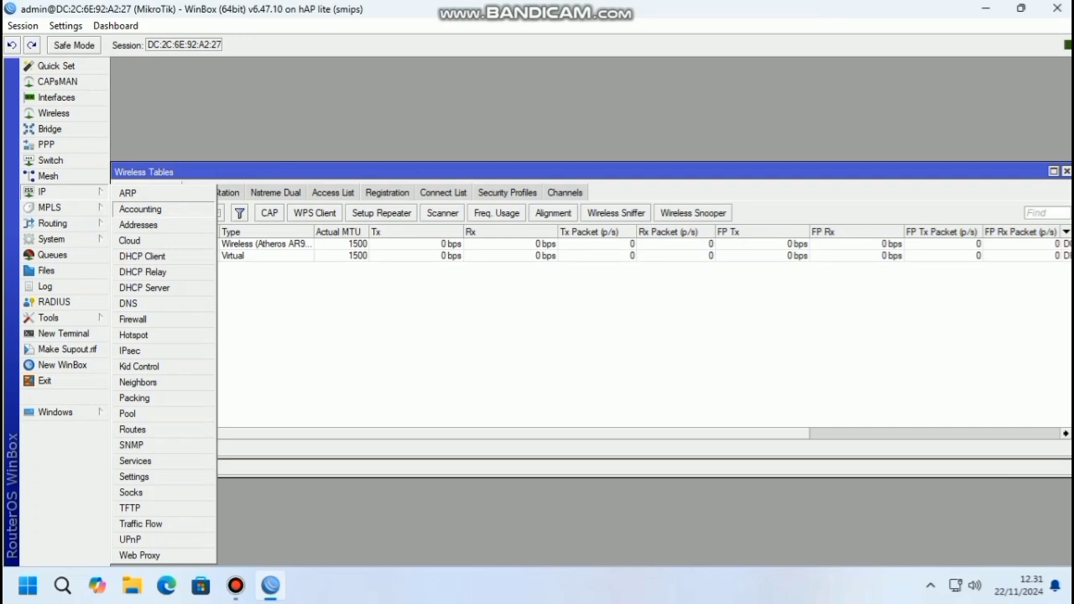
{"action": "left_click", "coordinate": [138, 225]}
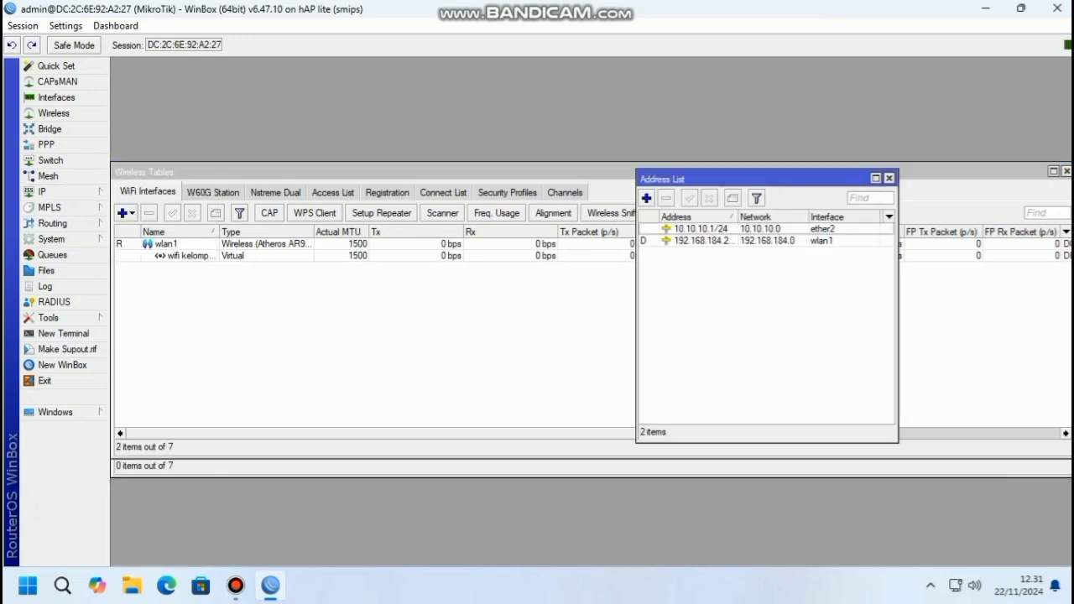
{"action": "left_click", "coordinate": [646, 198]}
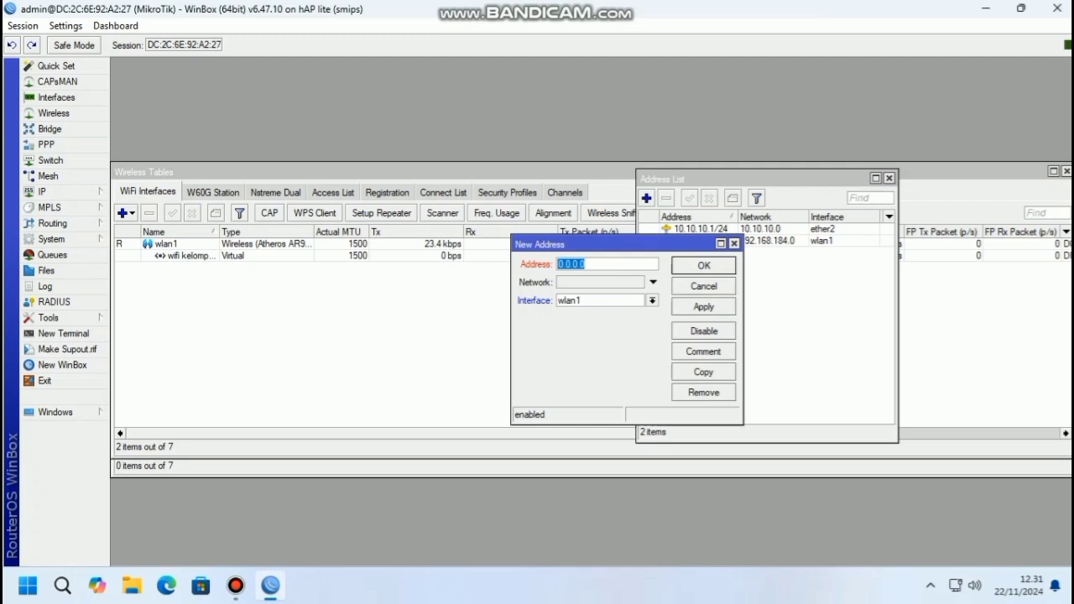
{"action": "type", "text": "192.168"}
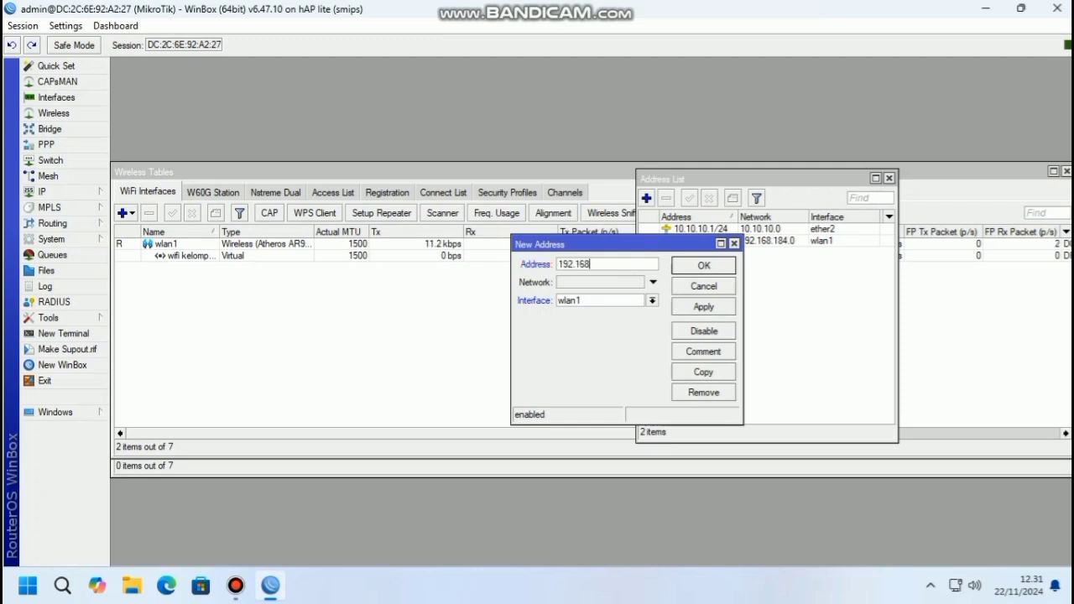
{"action": "type", "text": ".10.2/24"}
{"action": "left_click", "coordinate": [652, 301]}
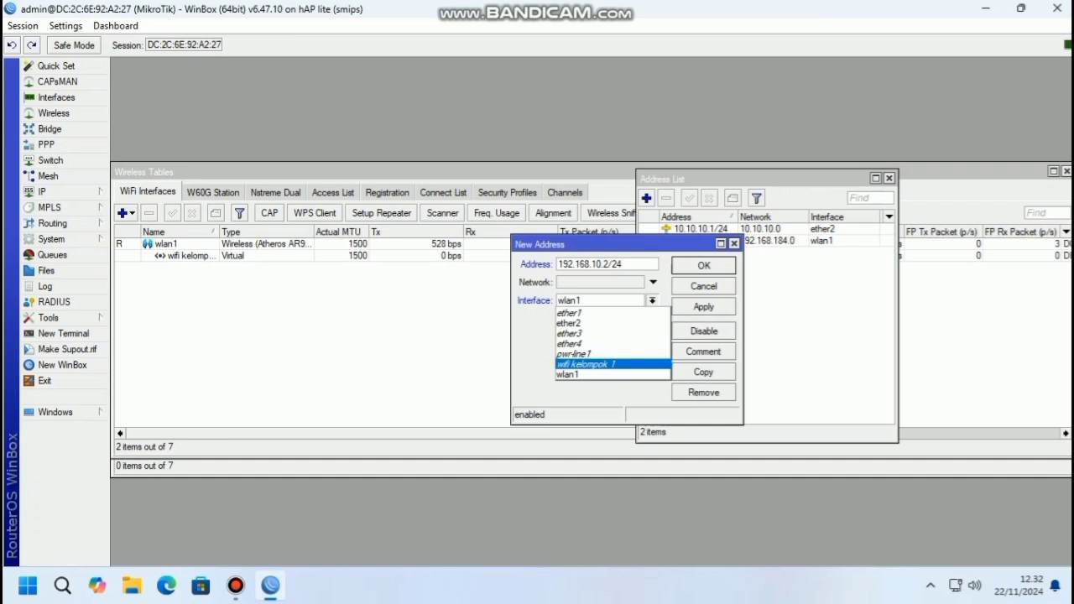
{"action": "left_click", "coordinate": [587, 365]}
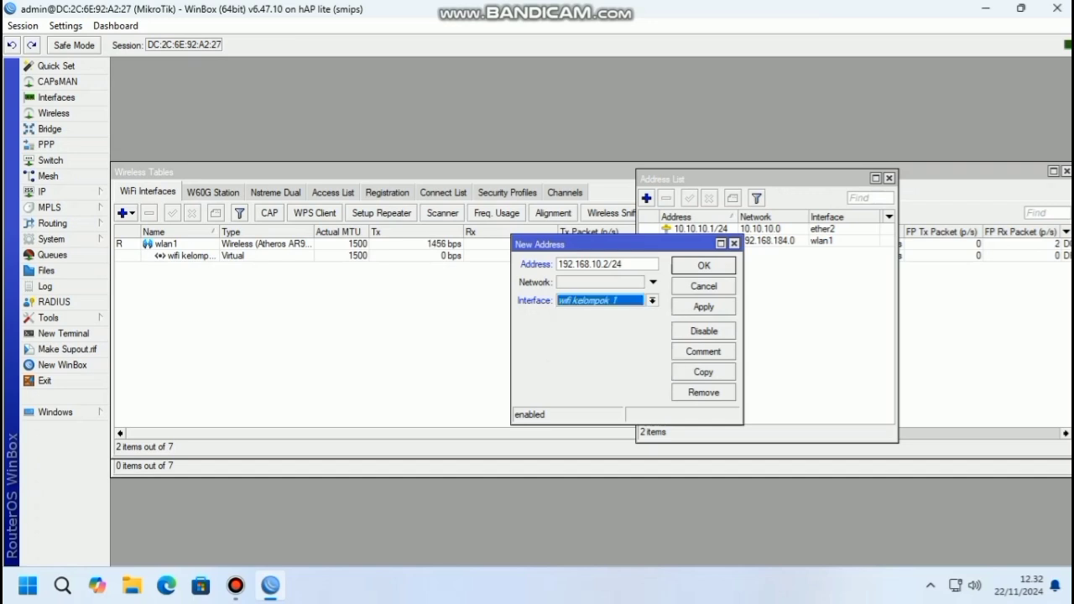
{"action": "left_click", "coordinate": [703, 307]}
{"action": "key", "text": "Return"}
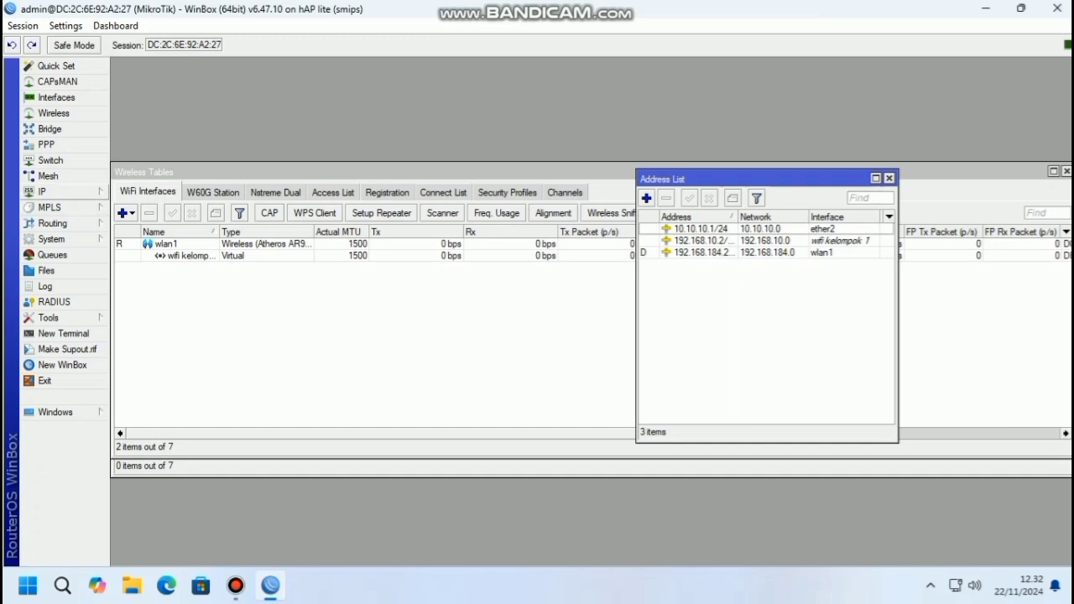
{"action": "left_click", "coordinate": [50, 192]}
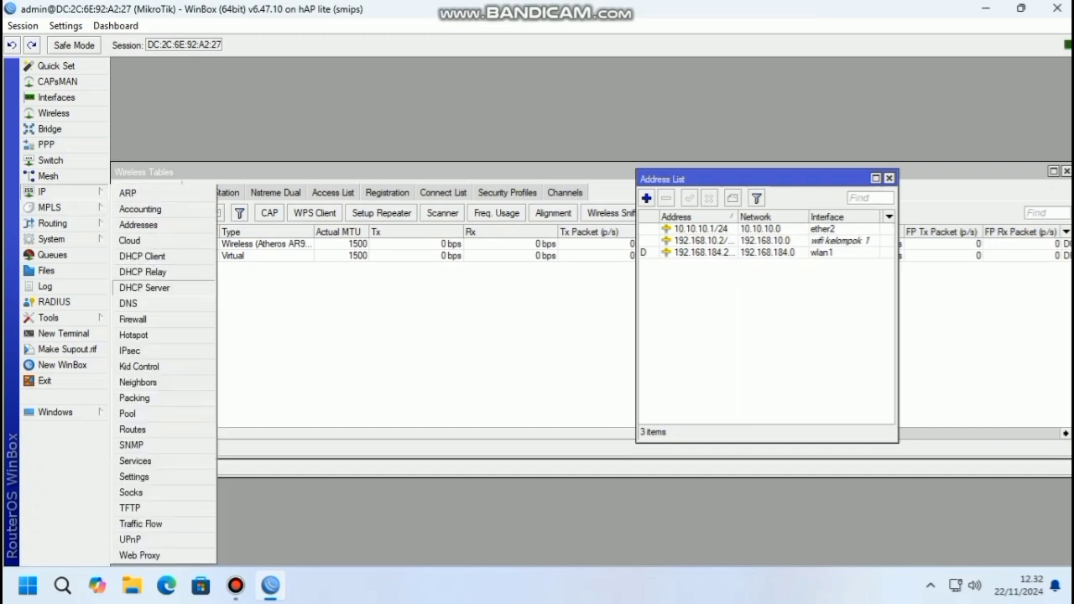
{"action": "left_click", "coordinate": [145, 288]}
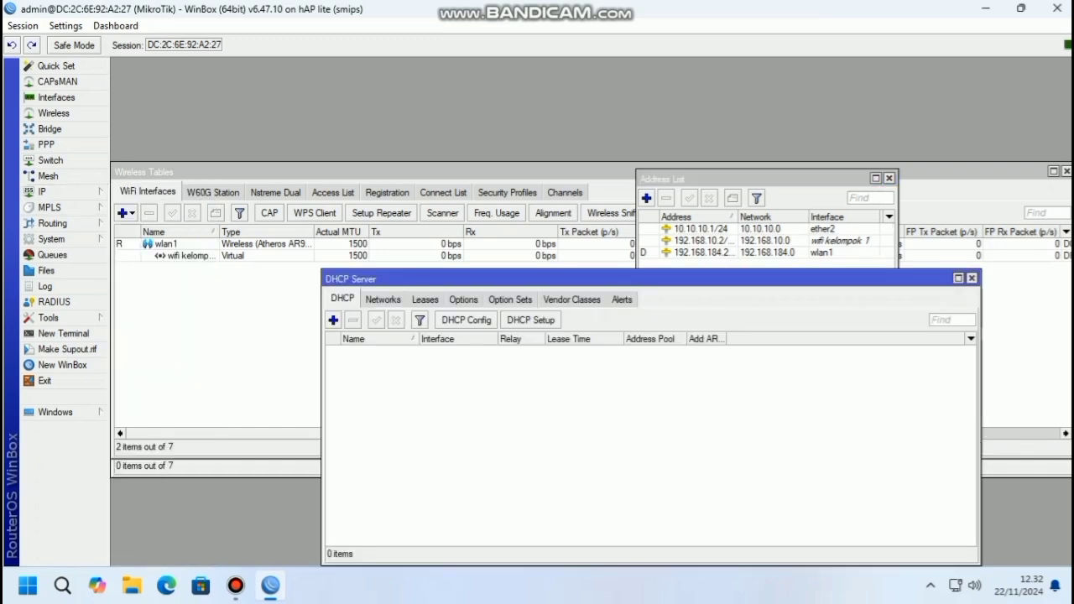
Run DHCP Setup accepting wifi kelompok 1, 192.168.10.0/24, gateway 192.168.10.2, pool and DNS 192.168.184.103
{"action": "left_click", "coordinate": [531, 320]}
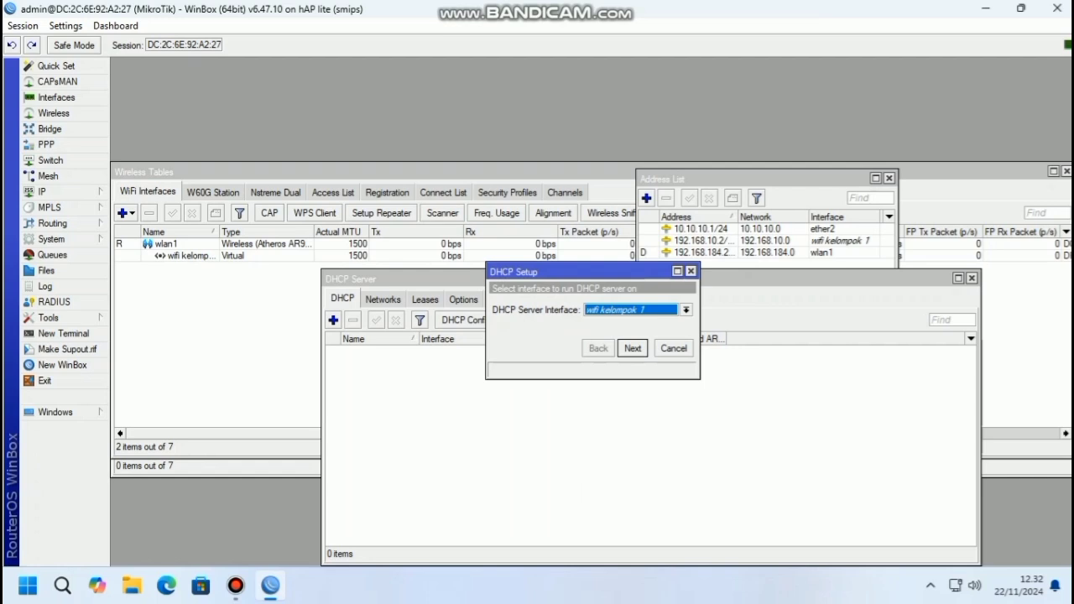
{"action": "left_click", "coordinate": [633, 348]}
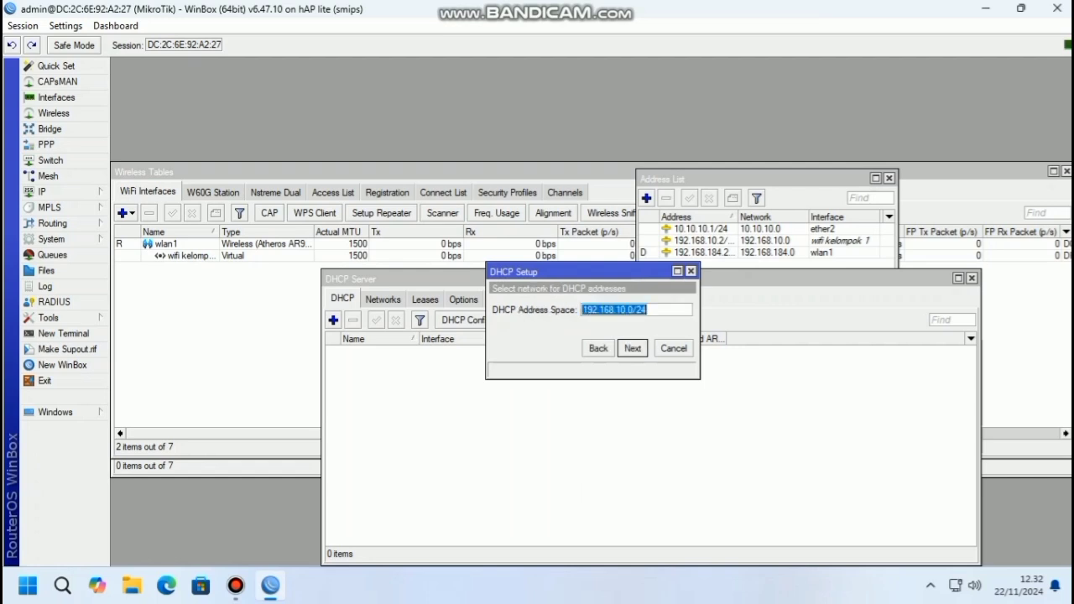
{"action": "left_click", "coordinate": [633, 348]}
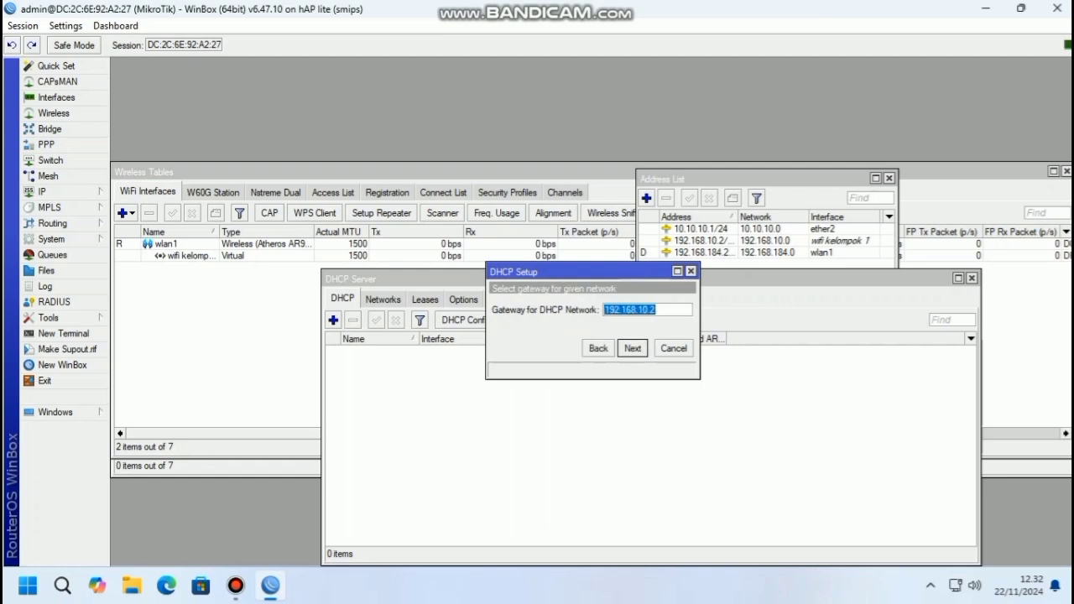
{"action": "left_click", "coordinate": [633, 348]}
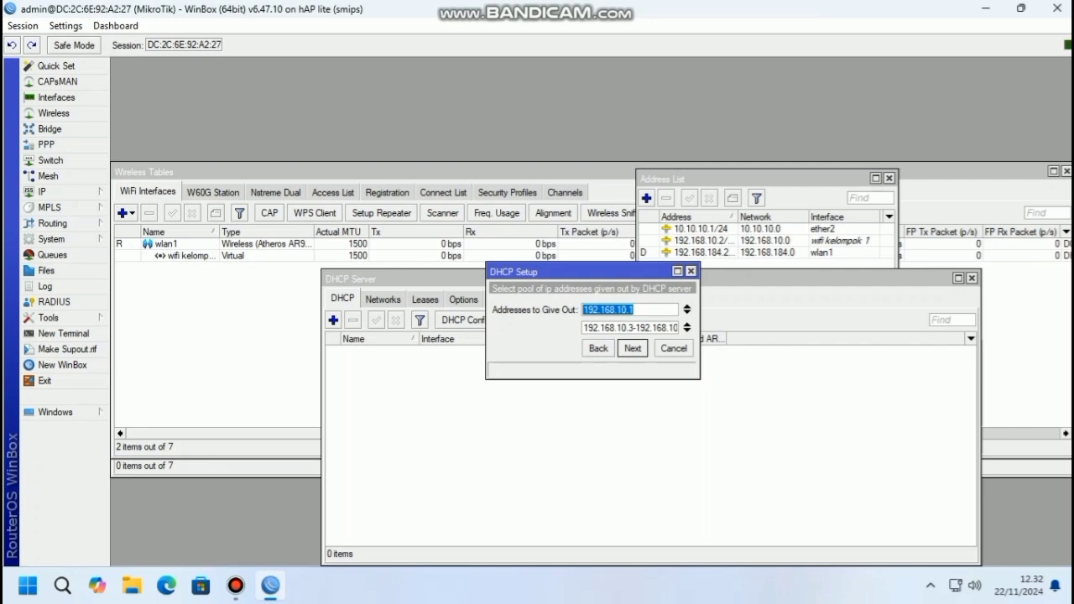
{"action": "left_click", "coordinate": [633, 349]}
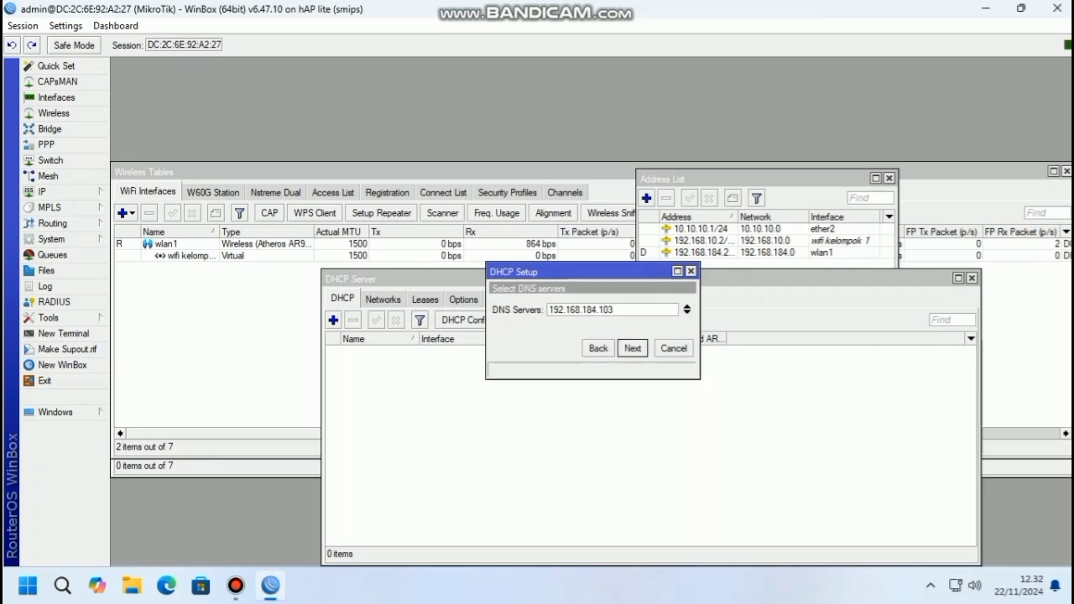
{"action": "left_click", "coordinate": [633, 349]}
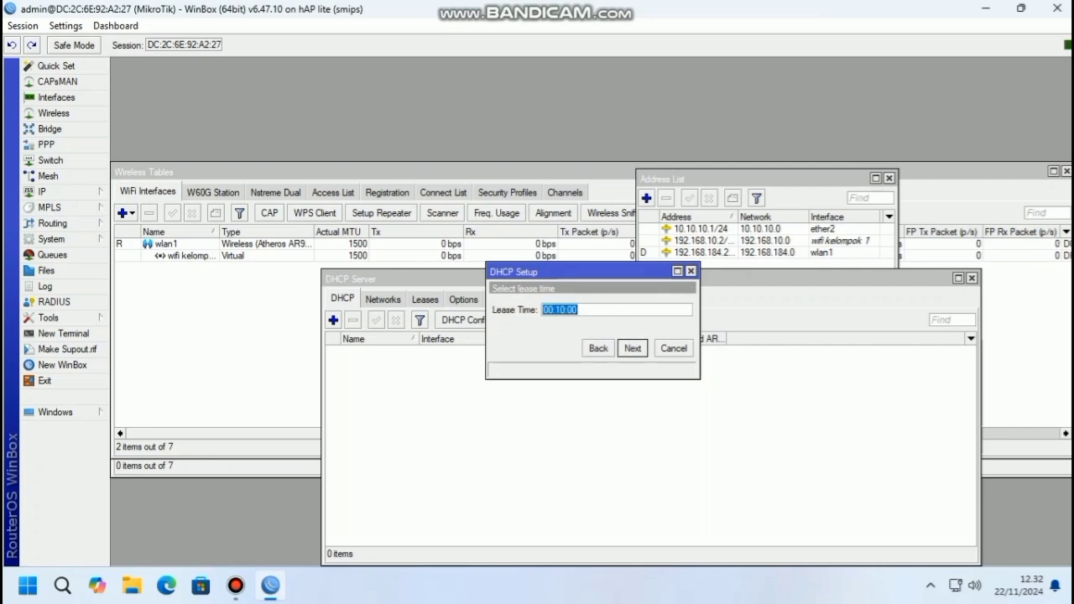
Change the lease time to 20:00:00 and finish the DHCP setup
{"action": "left_click", "coordinate": [565, 310]}
{"action": "key", "text": "BackSpace"}
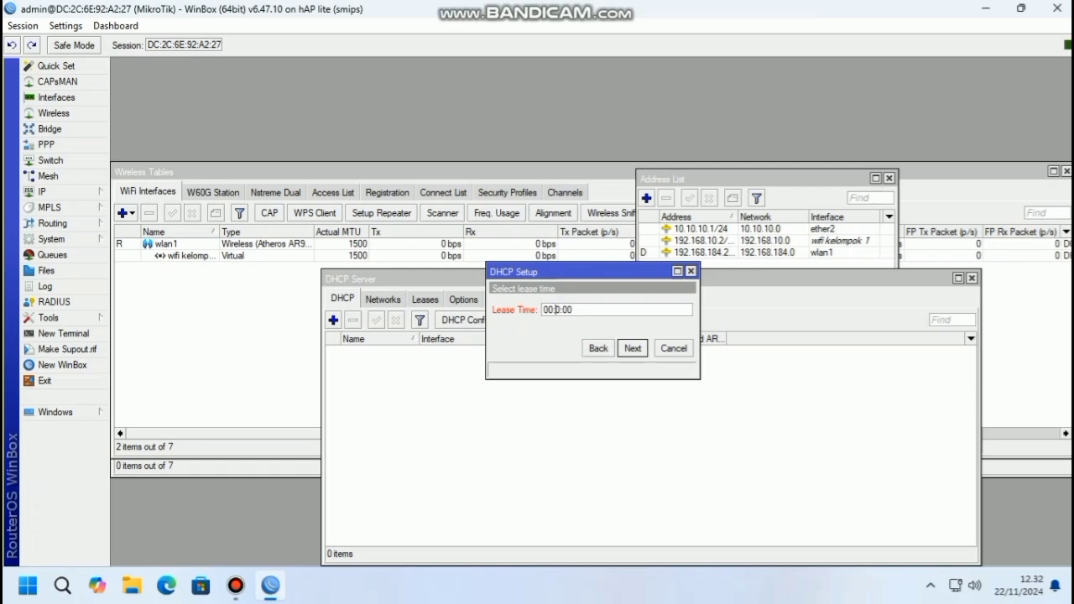
{"action": "type", "text": "0"}
{"action": "left_click", "coordinate": [549, 309]}
{"action": "key", "text": "BackSpace"}
{"action": "type", "text": "20:"}
{"action": "key", "text": "Return"}
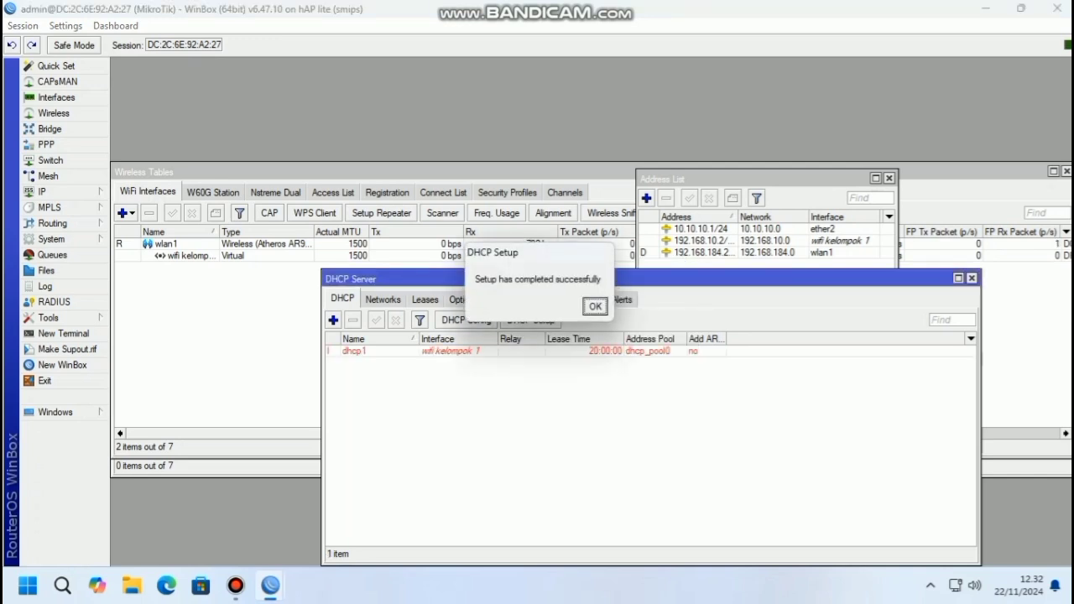
{"action": "key", "text": "Return"}
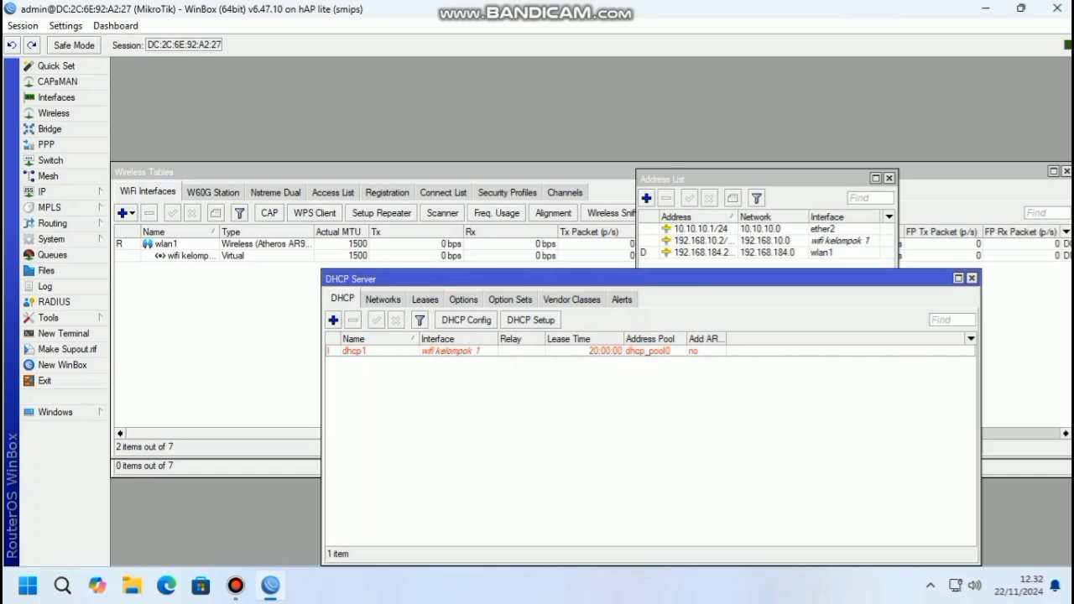
{"action": "left_click_drag", "start_coordinate": [605, 279], "coordinate": [569, 236]}
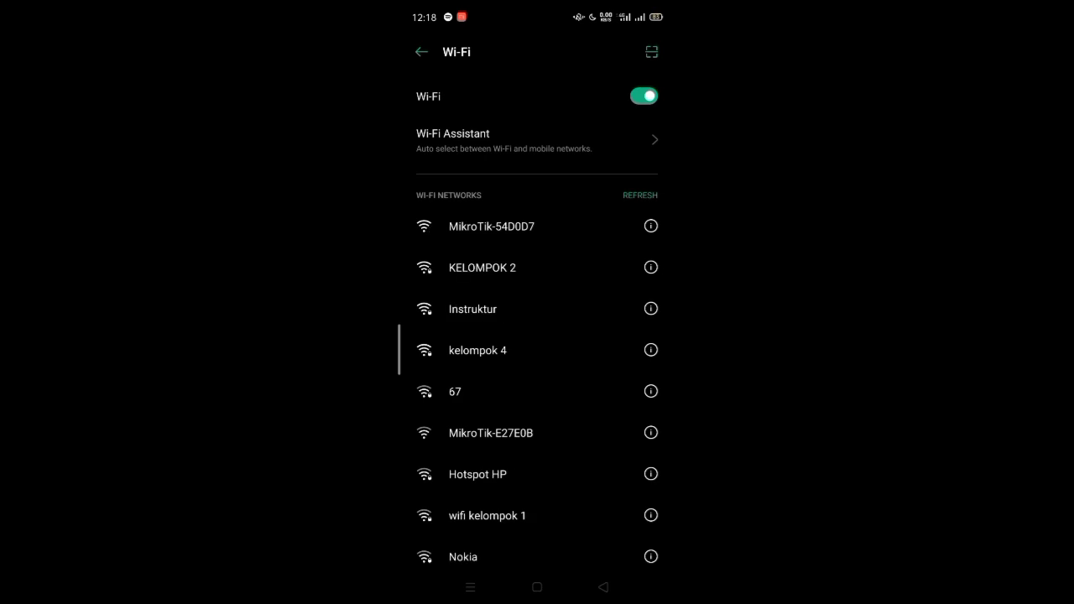
Join the phone to 'wifi kelompok 1' by entering the network password
{"action": "scroll", "coordinate": [587, 293], "scroll_direction": "down", "scroll_amount": 5}
{"action": "left_click", "coordinate": [556, 327]}
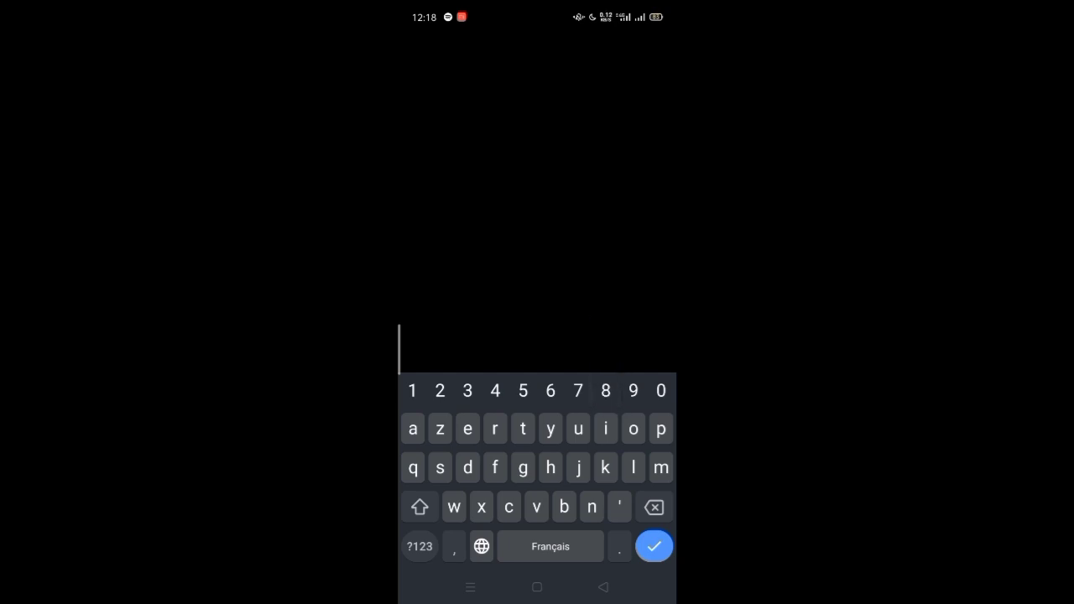
{"action": "left_click", "coordinate": [654, 547]}
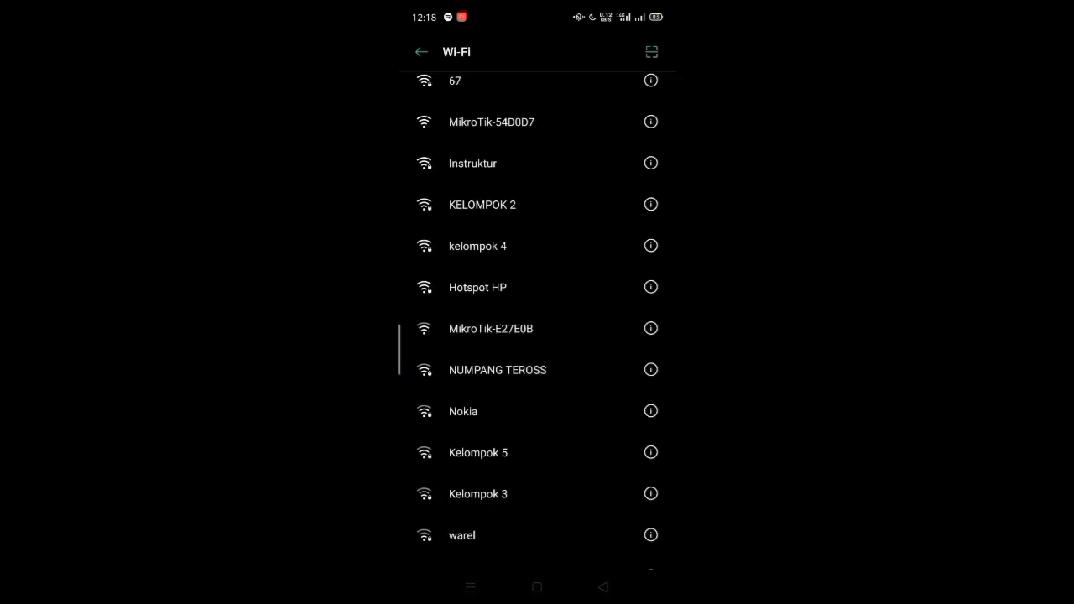
{"action": "scroll", "coordinate": [577, 419], "scroll_direction": "up", "scroll_amount": 5}
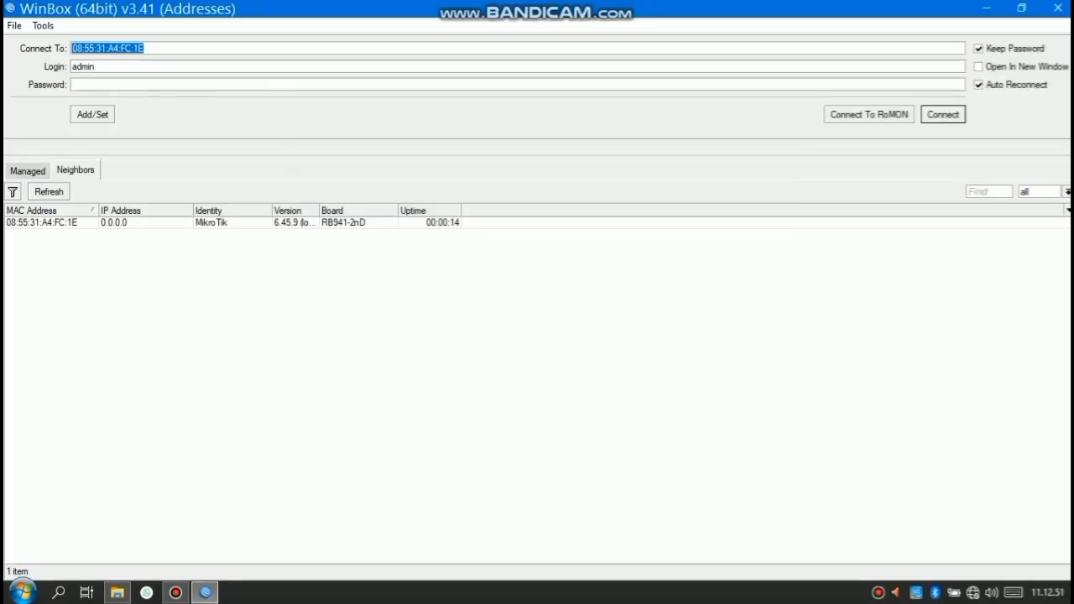
Log into the neighbouring RB941-2nD router, enable its wlan1, and view its security profiles
{"action": "left_click", "coordinate": [40, 223]}
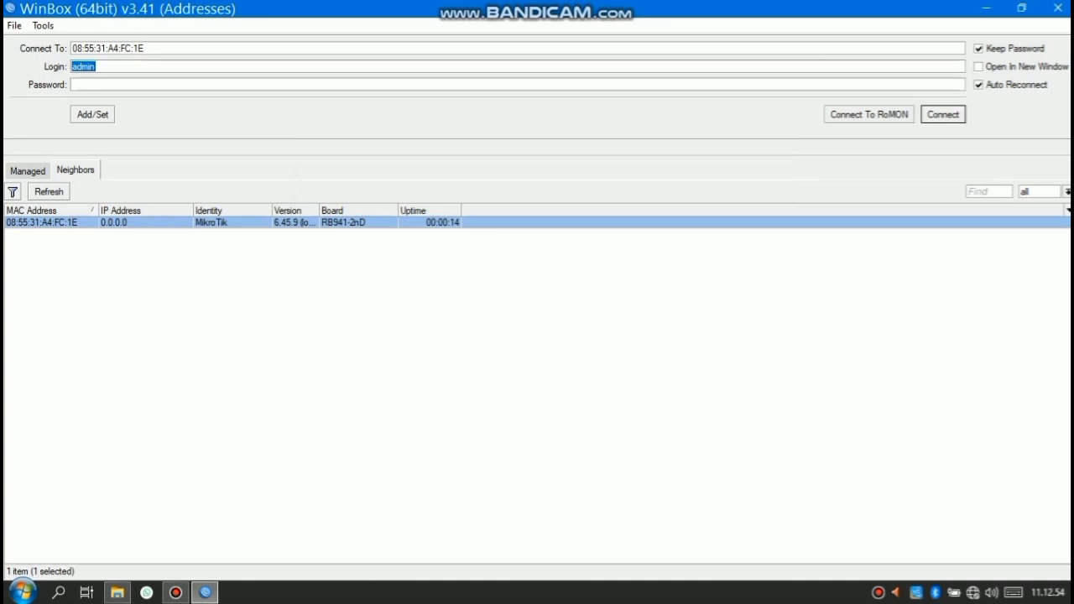
{"action": "key", "text": "Return"}
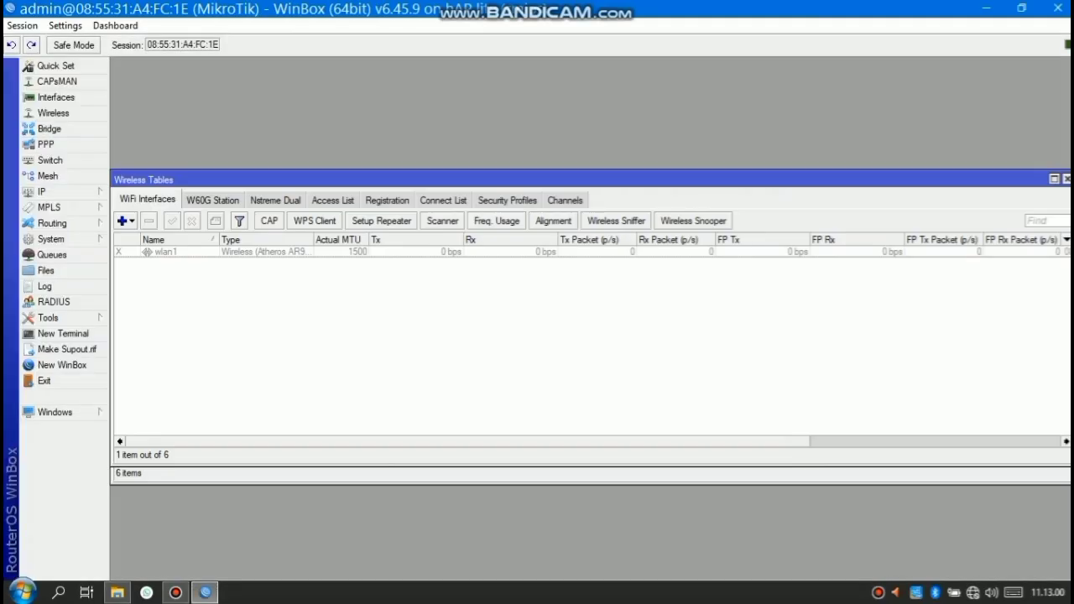
{"action": "left_click", "coordinate": [166, 251]}
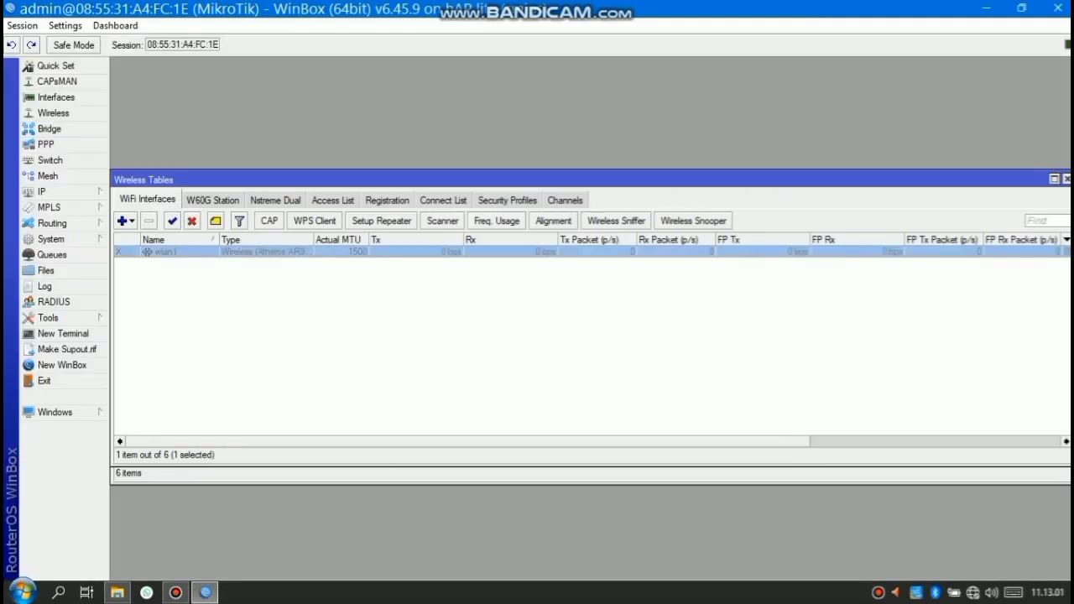
{"action": "left_click", "coordinate": [172, 220]}
{"action": "left_click", "coordinate": [507, 200]}
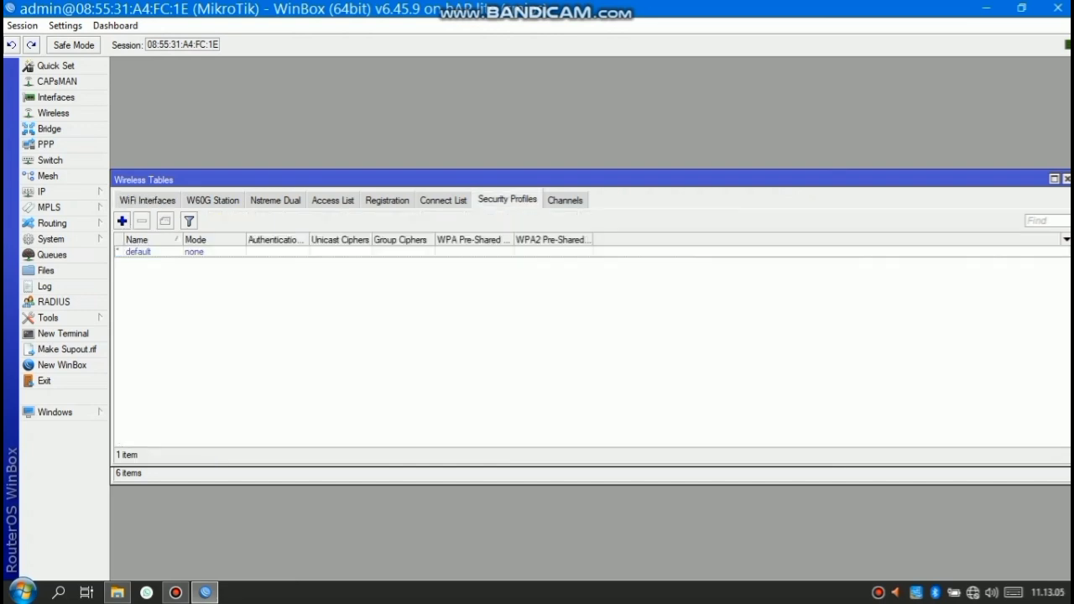
Create security profile 'kelompok1' with dynamic keys and WPA/WPA2 PSK and EAP
{"action": "left_click", "coordinate": [121, 221]}
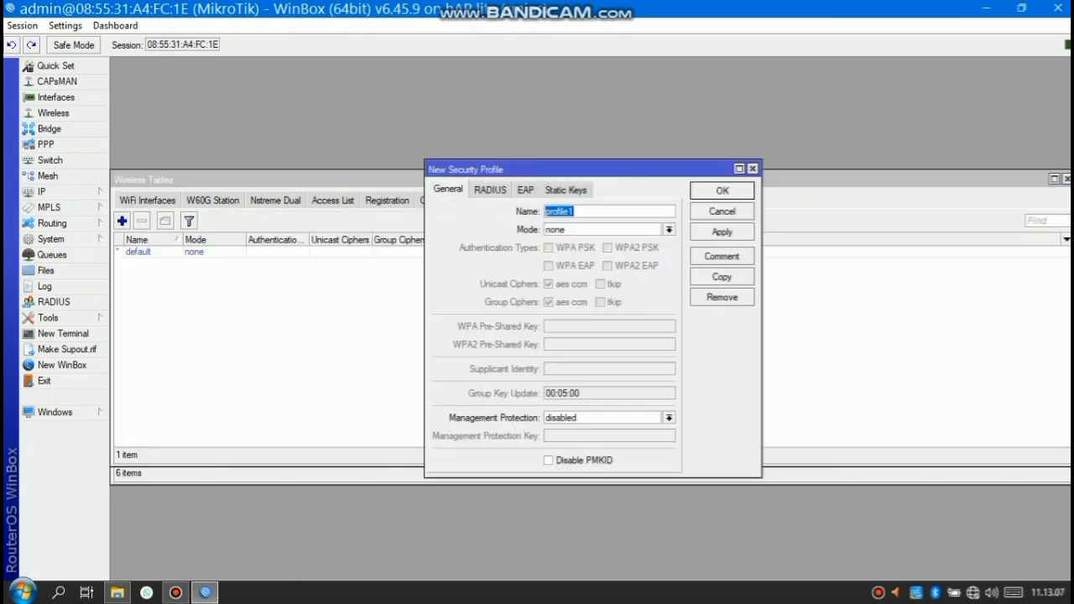
{"action": "type", "text": "keo"}
{"action": "key", "text": "BackSpace"}
{"action": "type", "text": "lompok1"}
{"action": "left_click", "coordinate": [669, 229]}
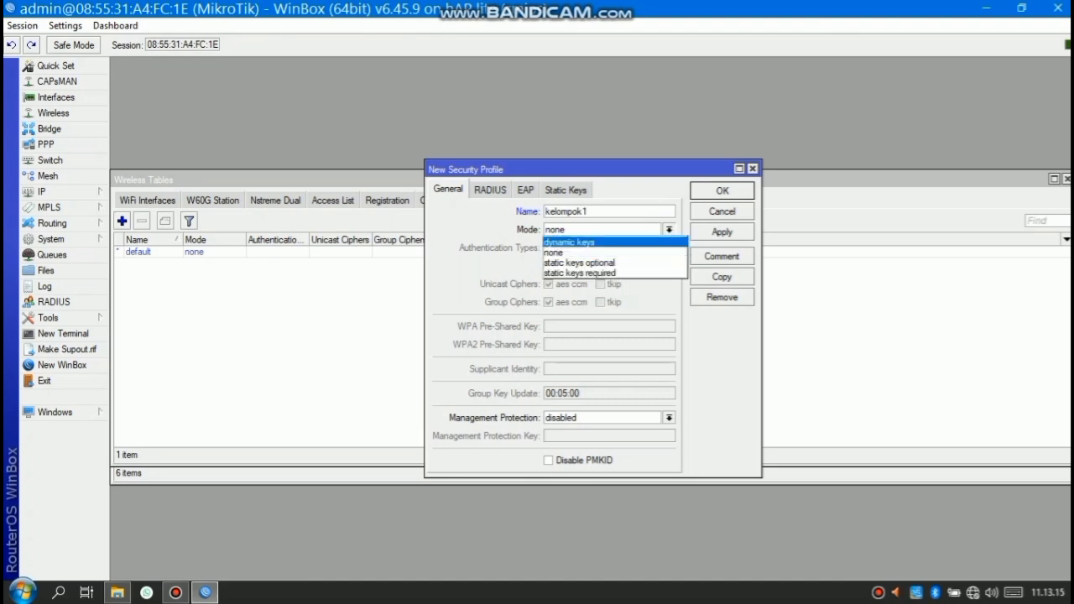
{"action": "left_click", "coordinate": [588, 242]}
{"action": "left_click", "coordinate": [550, 248]}
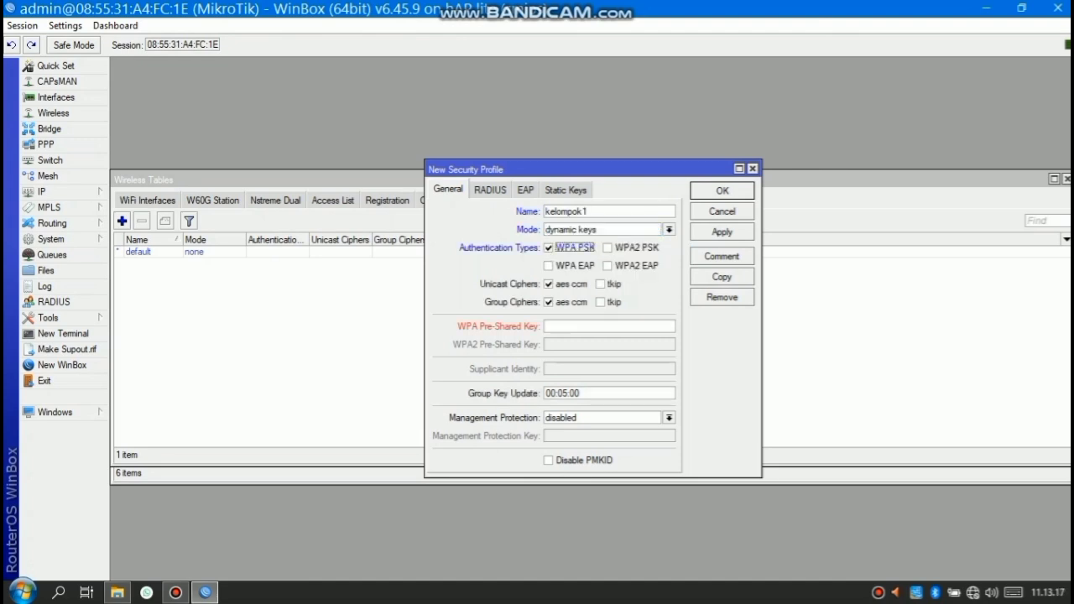
{"action": "left_click", "coordinate": [549, 266]}
{"action": "left_click", "coordinate": [608, 266]}
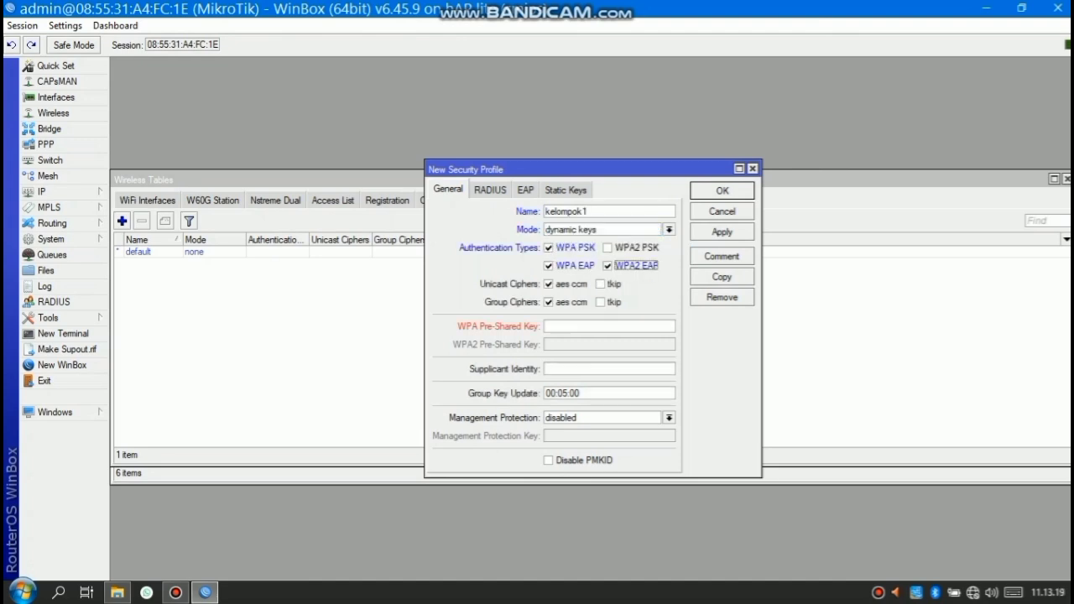
{"action": "left_click", "coordinate": [608, 247]}
Enter the WPA and WPA2 pre-shared keys and save the kelompok1 profile
{"action": "left_click", "coordinate": [588, 326]}
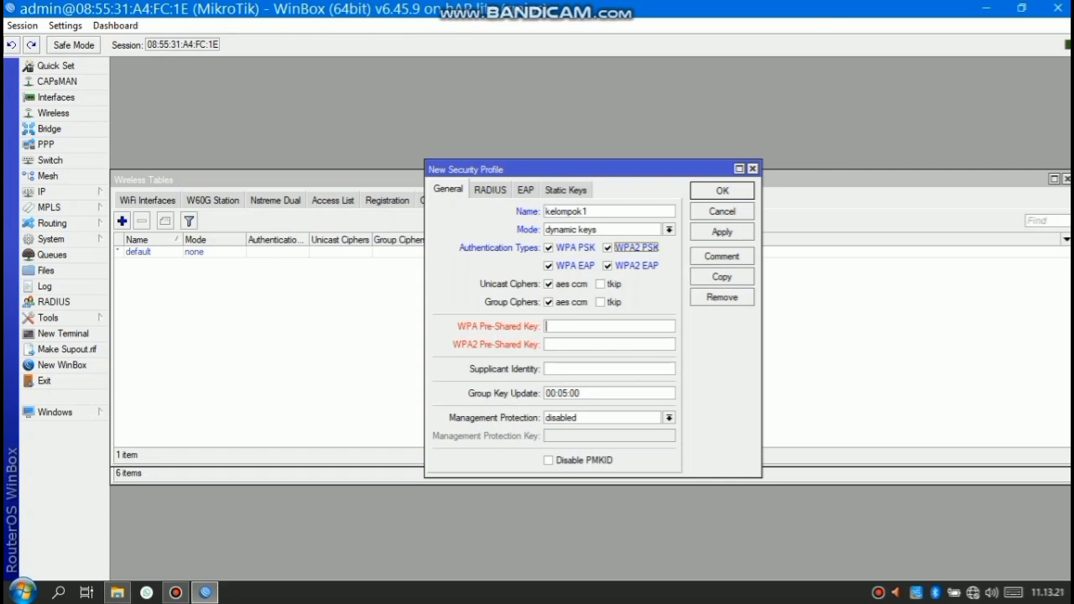
{"action": "type", "text": "kelompok1"}
{"action": "left_click", "coordinate": [588, 345]}
{"action": "type", "text": "kel"}
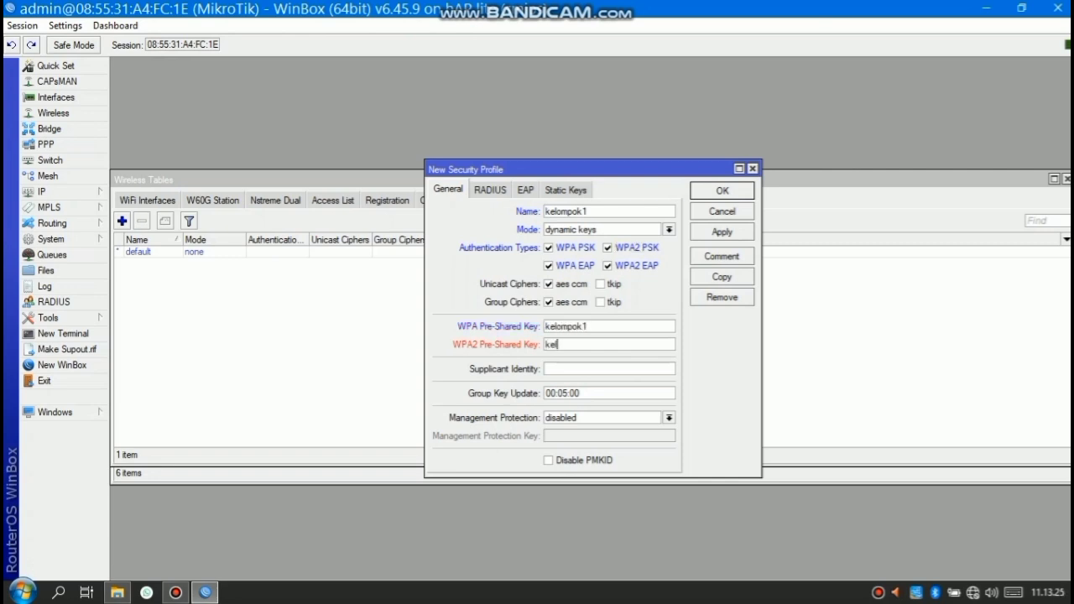
{"action": "type", "text": "opok1"}
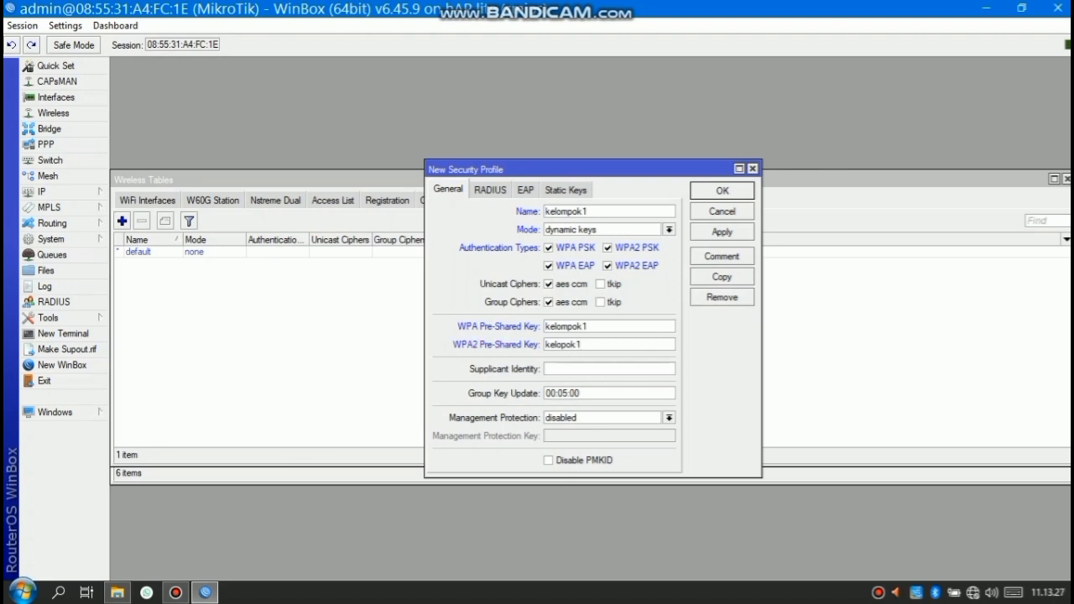
{"action": "key", "text": "BackSpace"}
{"action": "type", "text": "mpok"}
{"action": "key", "text": "BackSpace"}
{"action": "key", "text": "BackSpace"}
{"action": "key", "text": "BackSpace"}
{"action": "key", "text": "BackSpace"}
{"action": "key", "text": "BackSpace"}
{"action": "key", "text": "BackSpace"}
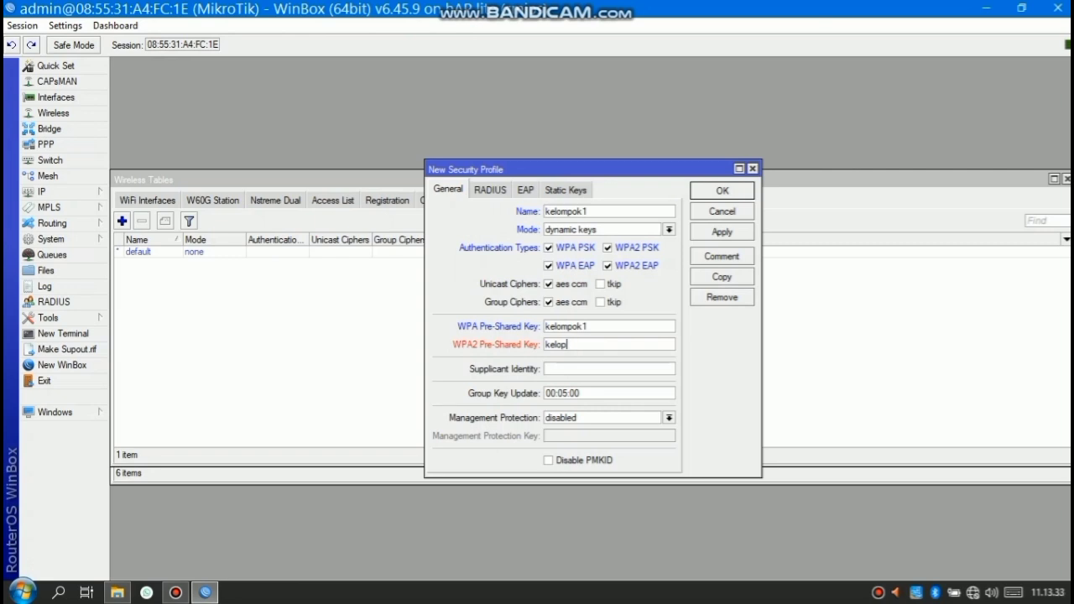
{"action": "type", "text": "mpok1"}
{"action": "key", "text": "Return"}
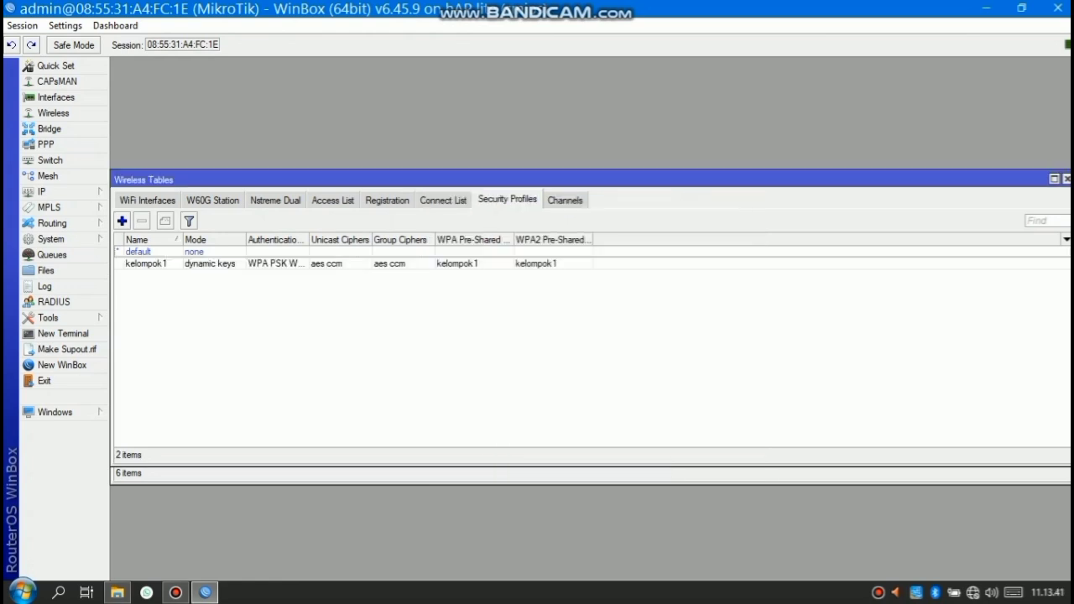
Set wlan1 to band 2GHz-B/G/N, channel width 20/40MHz Ce, frequency 2432 MHz
{"action": "left_click", "coordinate": [147, 201]}
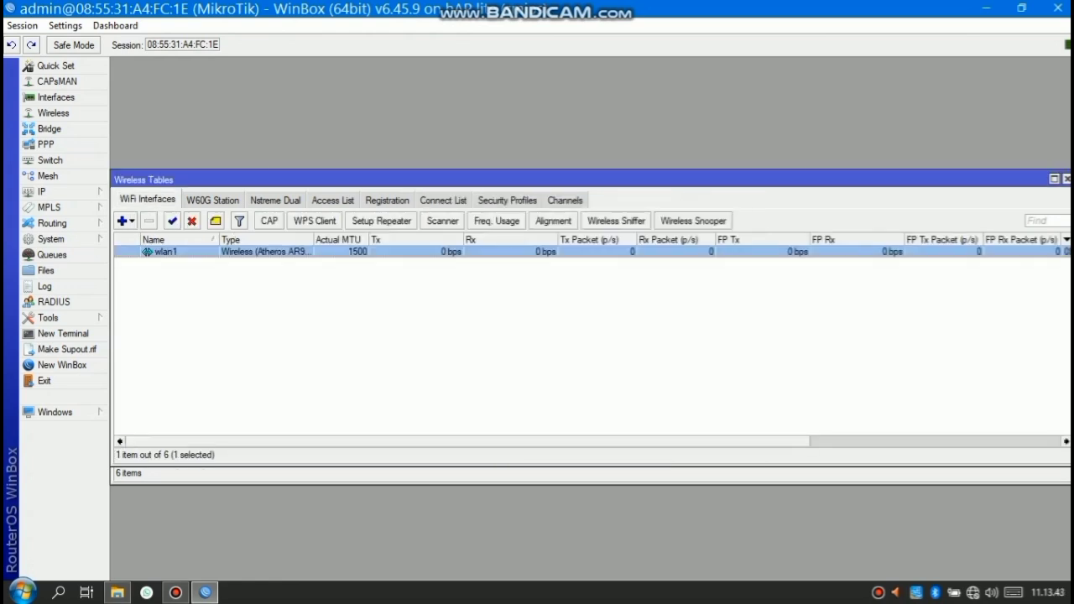
{"action": "double_click", "coordinate": [167, 252]}
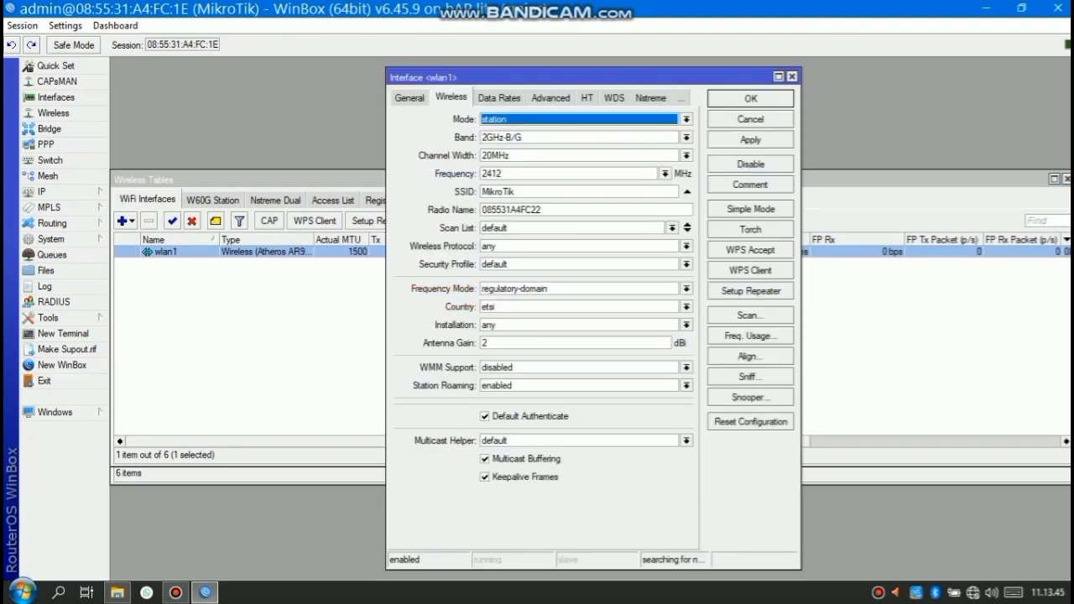
{"action": "left_click", "coordinate": [686, 138]}
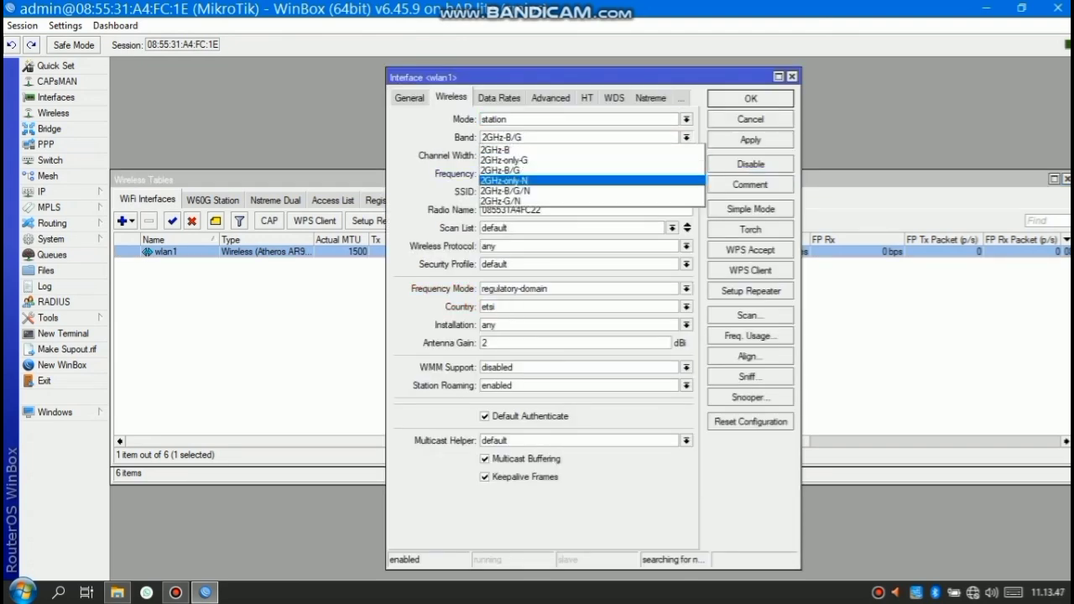
{"action": "key", "text": "Return"}
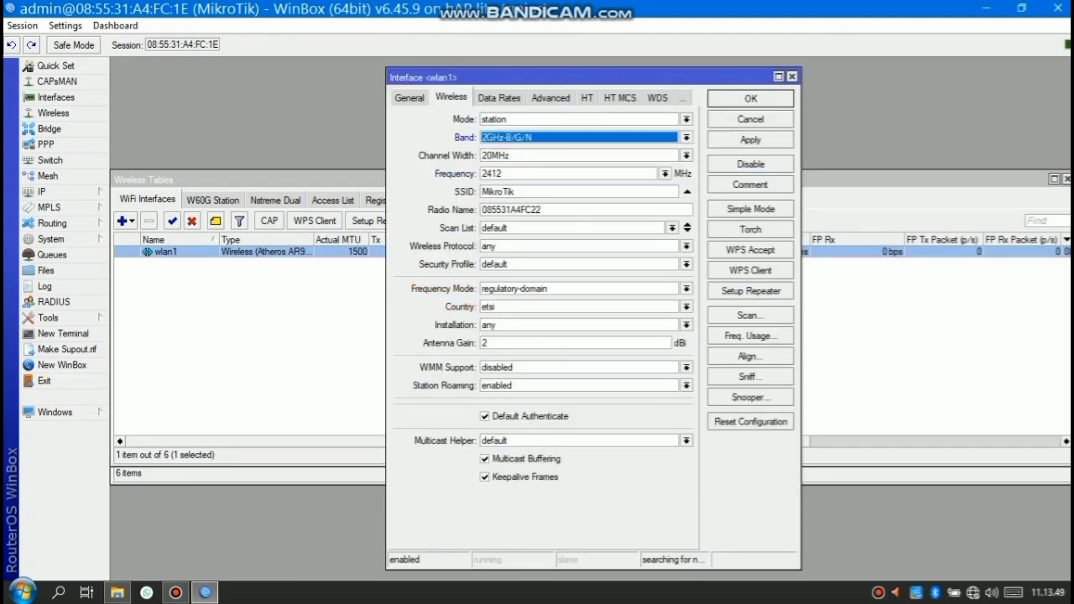
{"action": "left_click", "coordinate": [687, 155]}
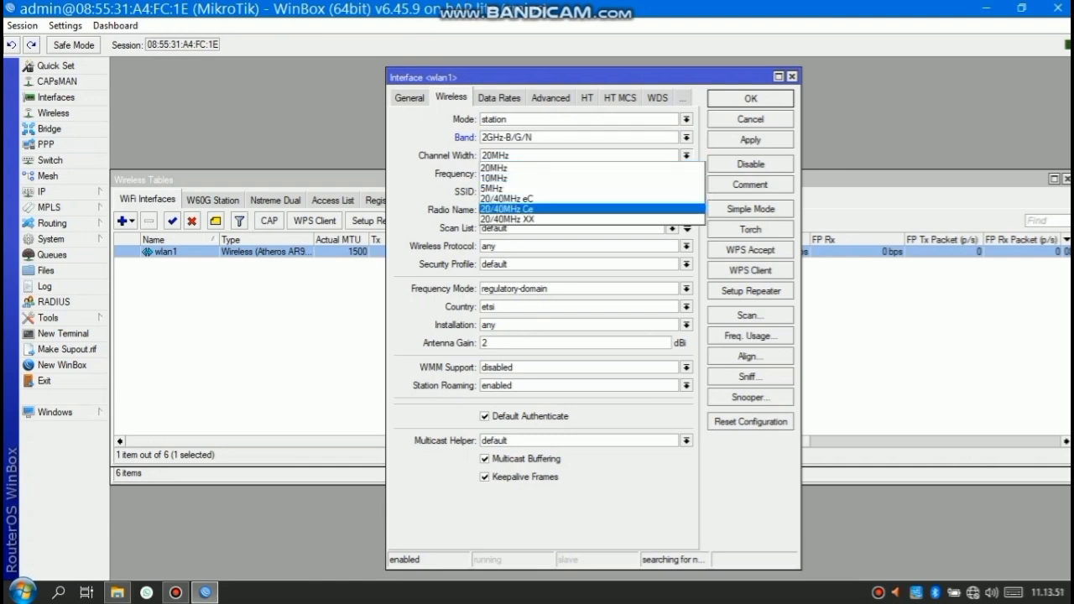
{"action": "key", "text": "Return"}
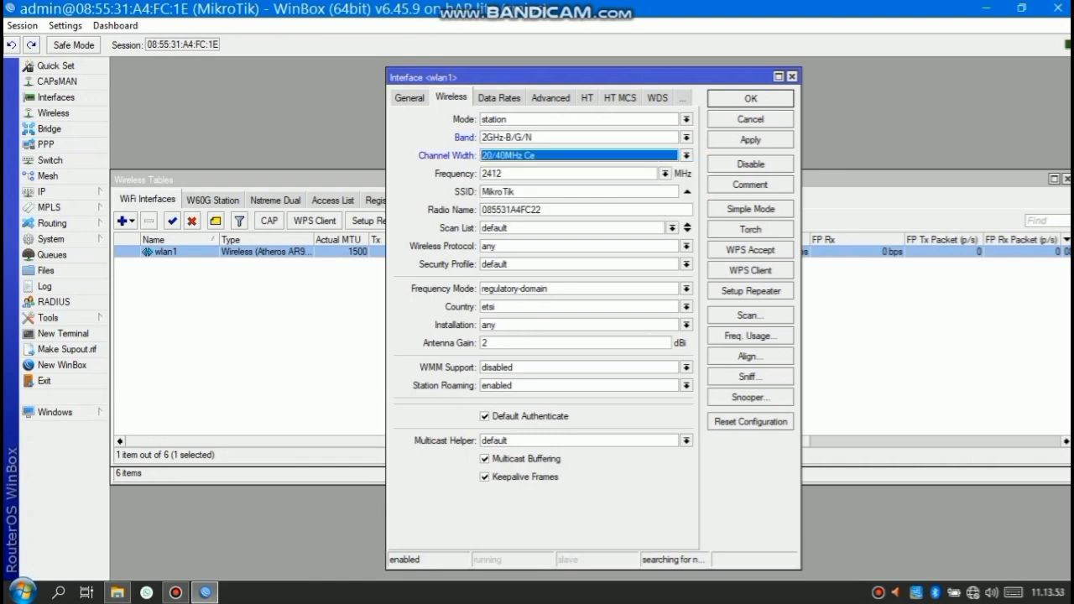
{"action": "left_click", "coordinate": [504, 174]}
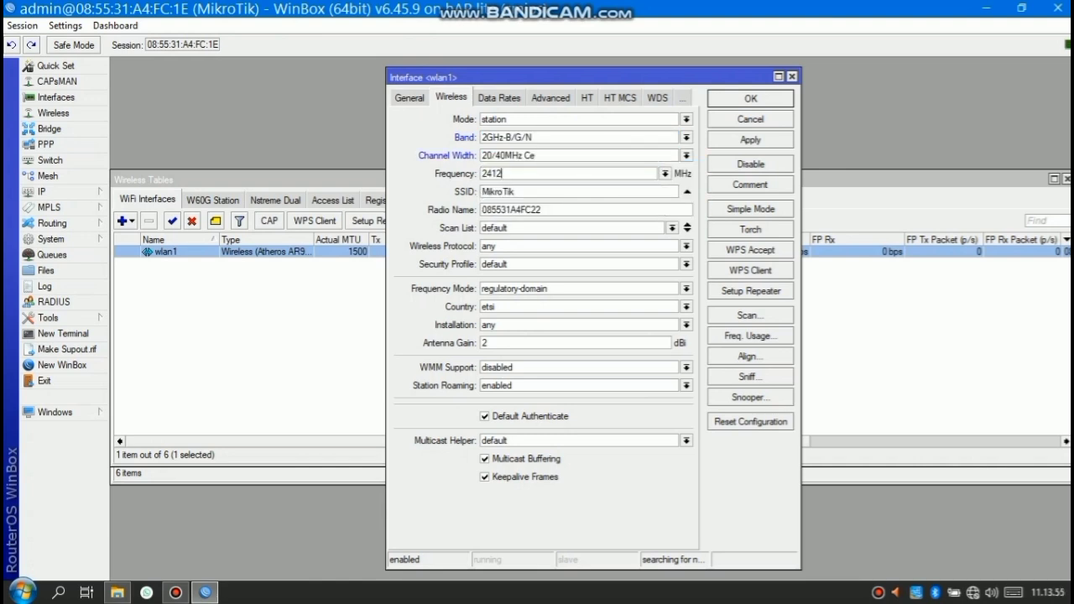
{"action": "left_click", "coordinate": [666, 174]}
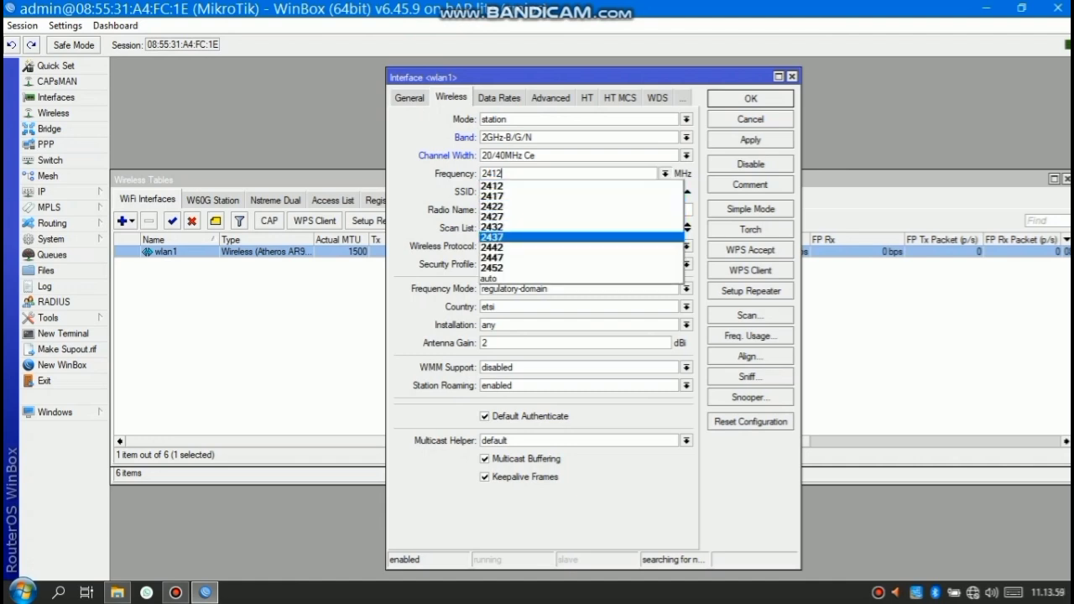
{"action": "key", "text": "Return"}
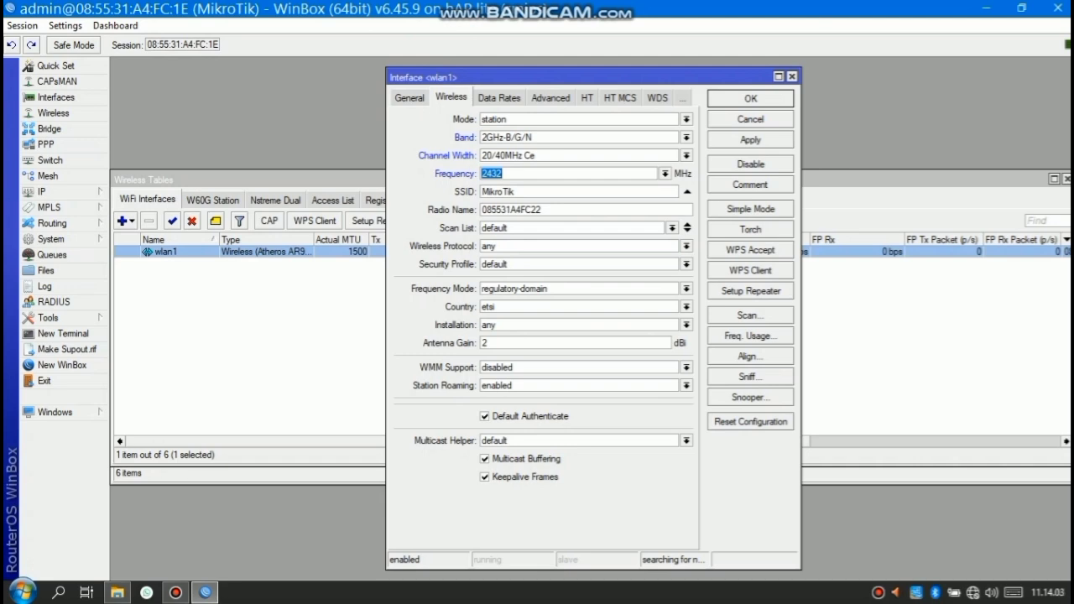
Set scan list 2400-2500, protocol 802.11, and frequency mode superchannel
{"action": "left_click", "coordinate": [672, 229]}
{"action": "left_click", "coordinate": [663, 241]}
{"action": "key", "text": "BackSpace"}
{"action": "key", "text": "BackSpace"}
{"action": "key", "text": "BackSpace"}
{"action": "key", "text": "BackSpace"}
{"action": "key", "text": "BackSpace"}
{"action": "key", "text": "BackSpace"}
{"action": "key", "text": "BackSpace"}
{"action": "key", "text": "BackSpace"}
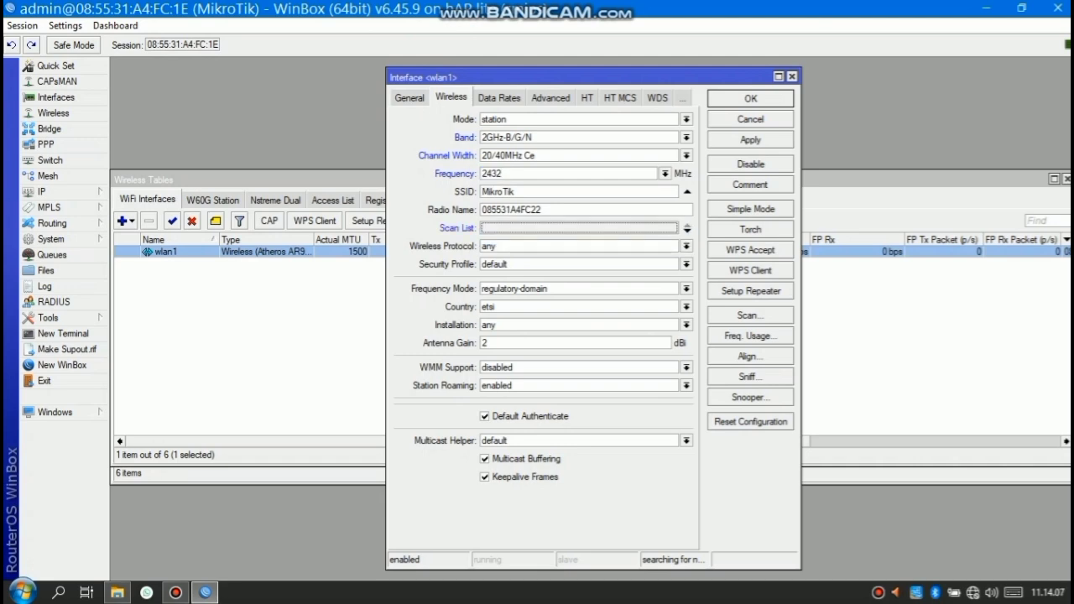
{"action": "type", "text": "2400-"}
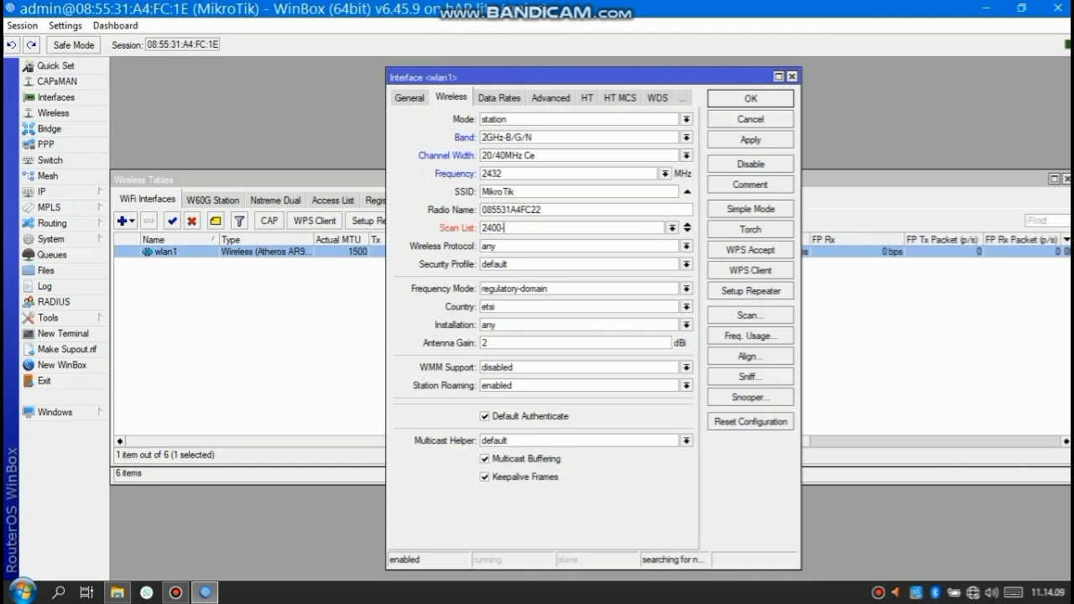
{"action": "type", "text": "2500"}
{"action": "left_click", "coordinate": [687, 246]}
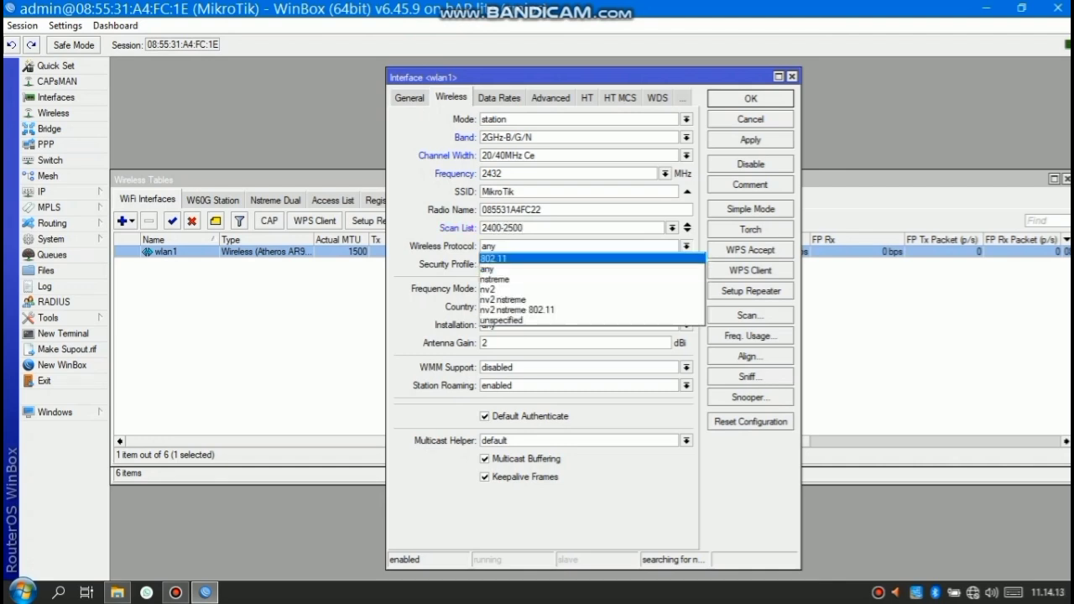
{"action": "key", "text": "Return"}
{"action": "left_click", "coordinate": [687, 265]}
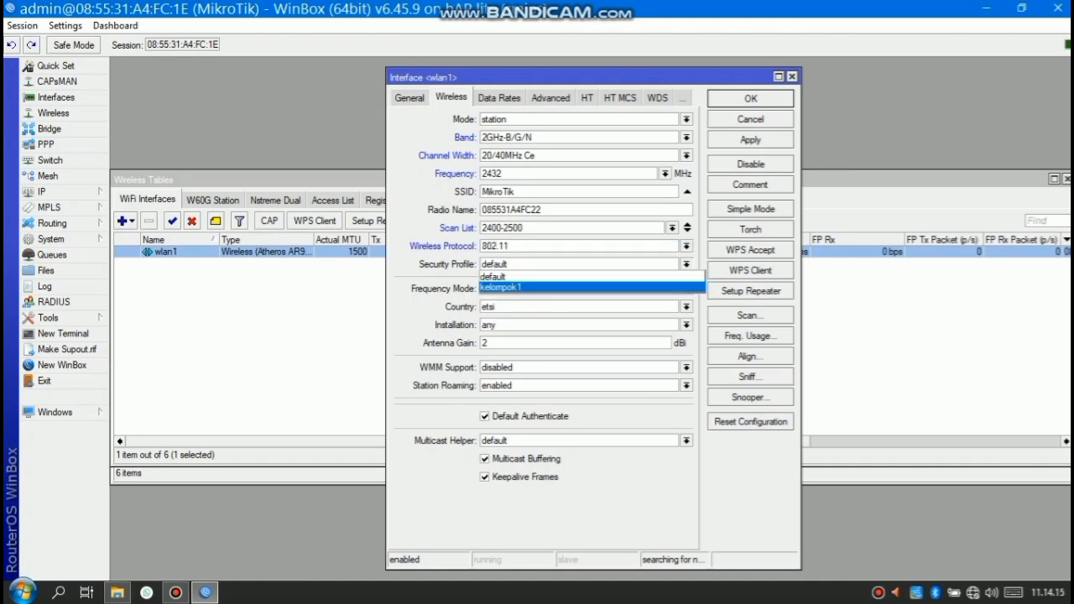
{"action": "key", "text": "Escape"}
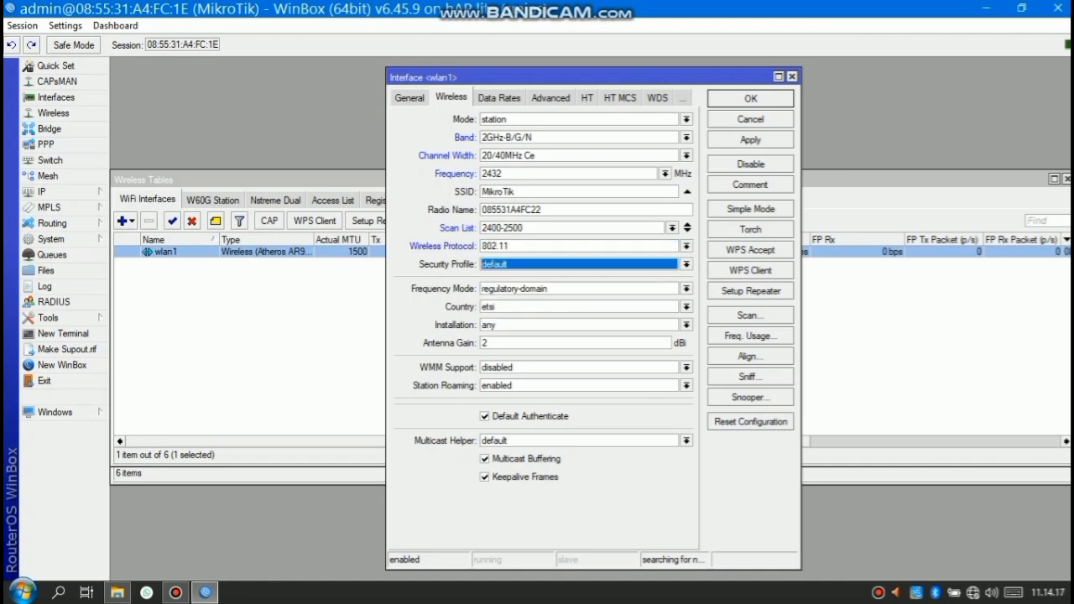
{"action": "left_click", "coordinate": [687, 289]}
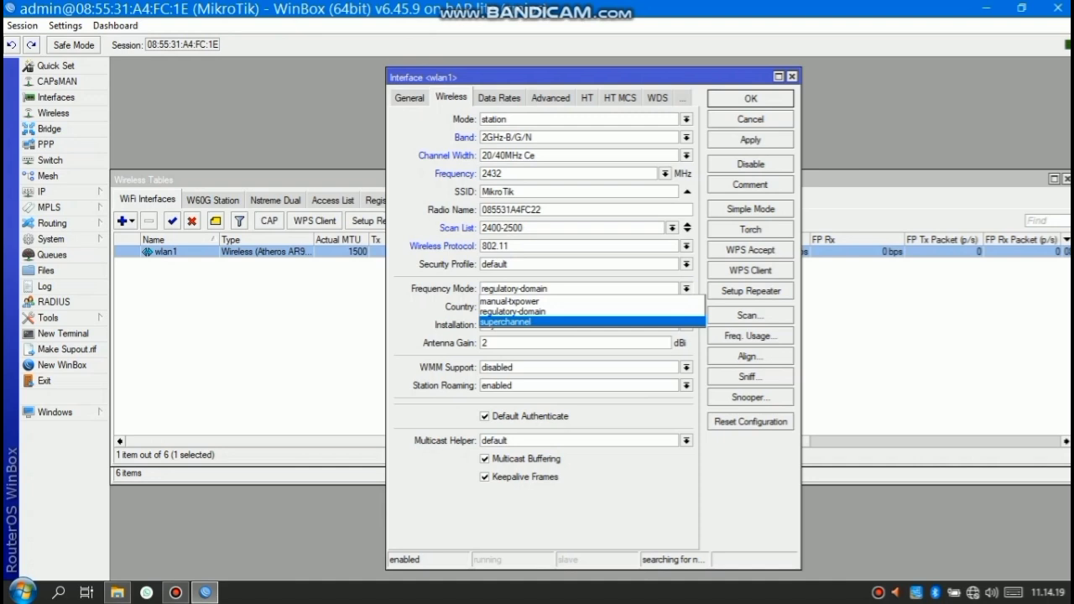
{"action": "left_click", "coordinate": [537, 322]}
Set country to indonesia 5.7-5.8 and security profile to kelompok1
{"action": "left_click", "coordinate": [686, 307]}
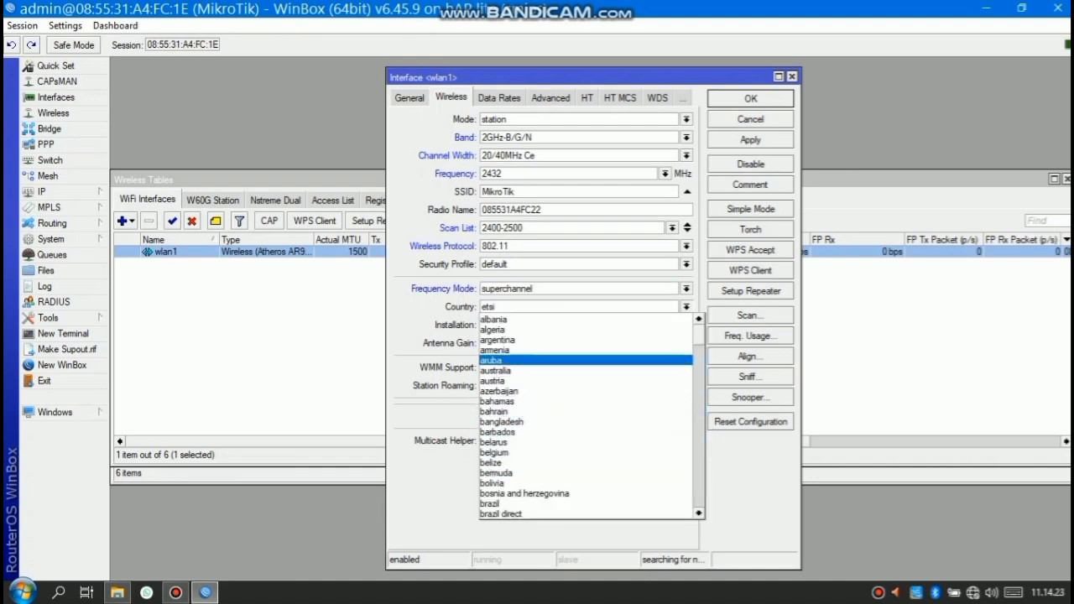
{"action": "scroll", "coordinate": [504, 356], "scroll_direction": "down", "scroll_amount": 9}
{"action": "scroll", "coordinate": [481, 361], "scroll_direction": "down", "scroll_amount": 1}
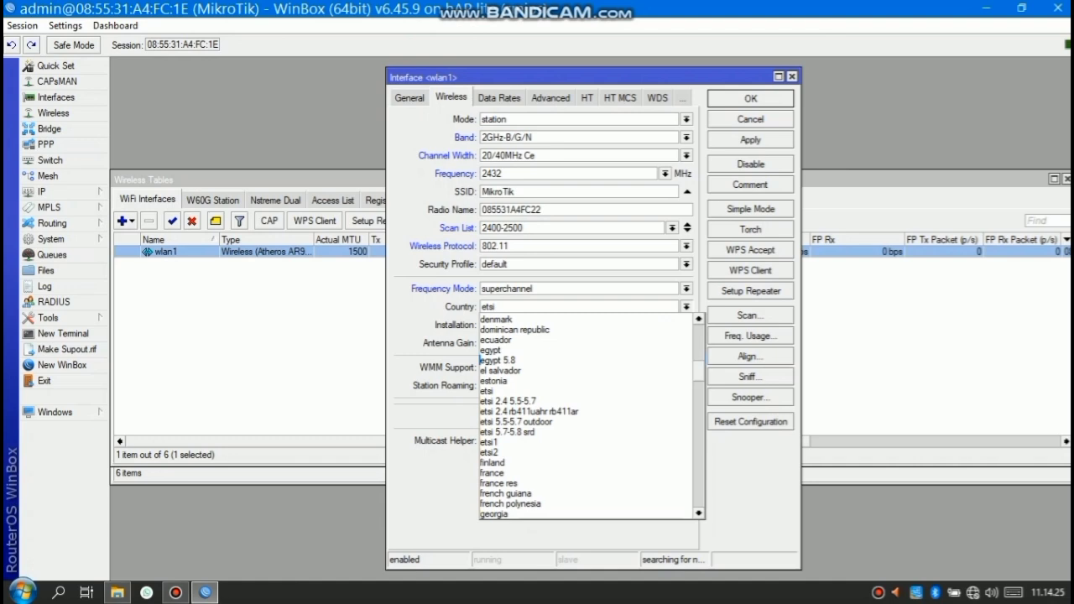
{"action": "scroll", "coordinate": [481, 361], "scroll_direction": "down", "scroll_amount": 7}
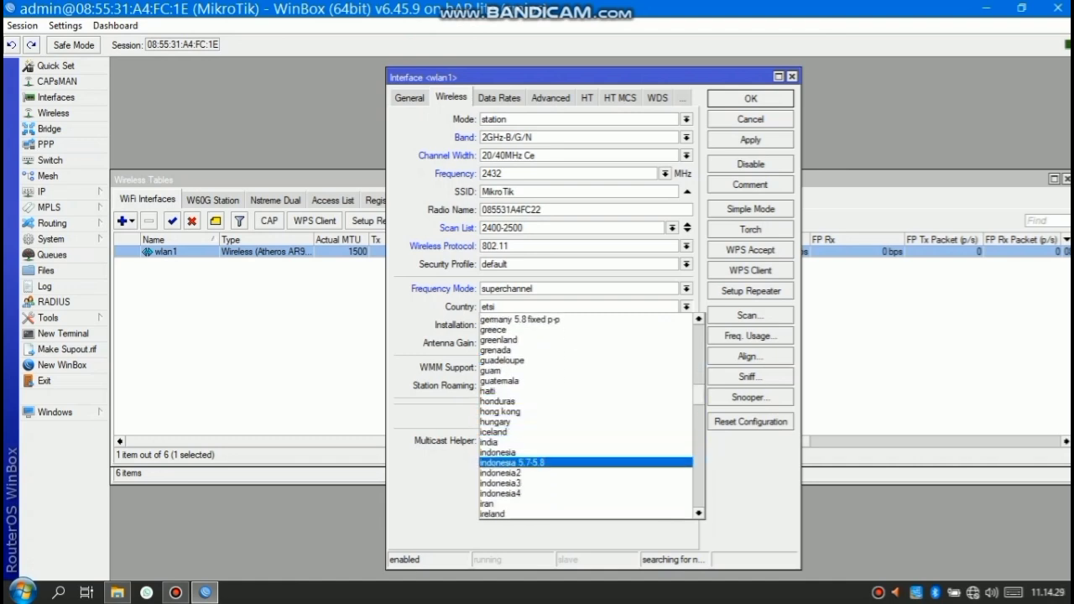
{"action": "left_click", "coordinate": [512, 463]}
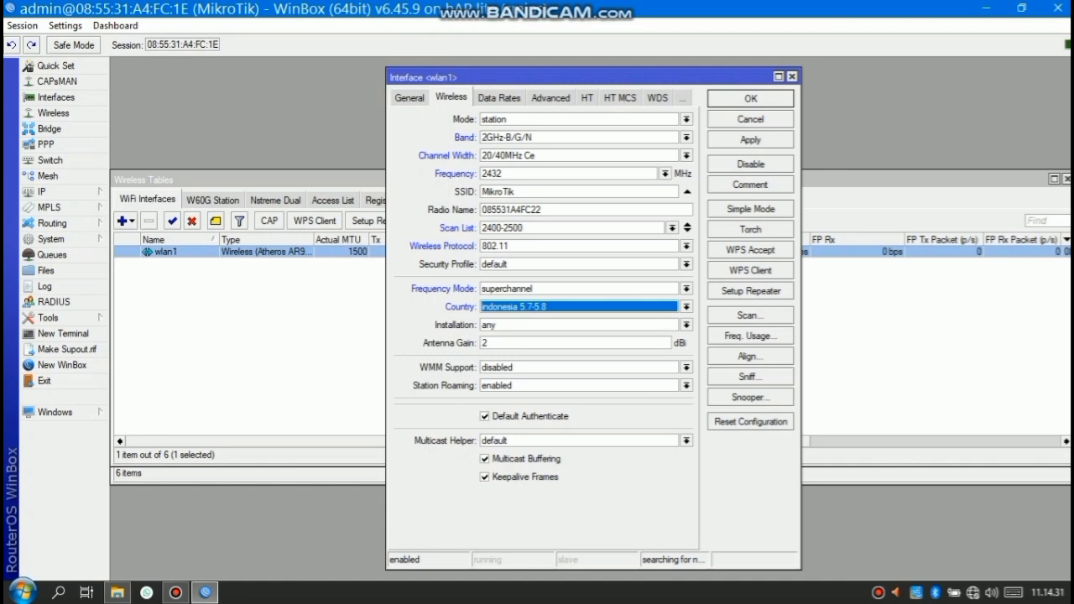
{"action": "left_click", "coordinate": [687, 264]}
{"action": "left_click", "coordinate": [504, 287]}
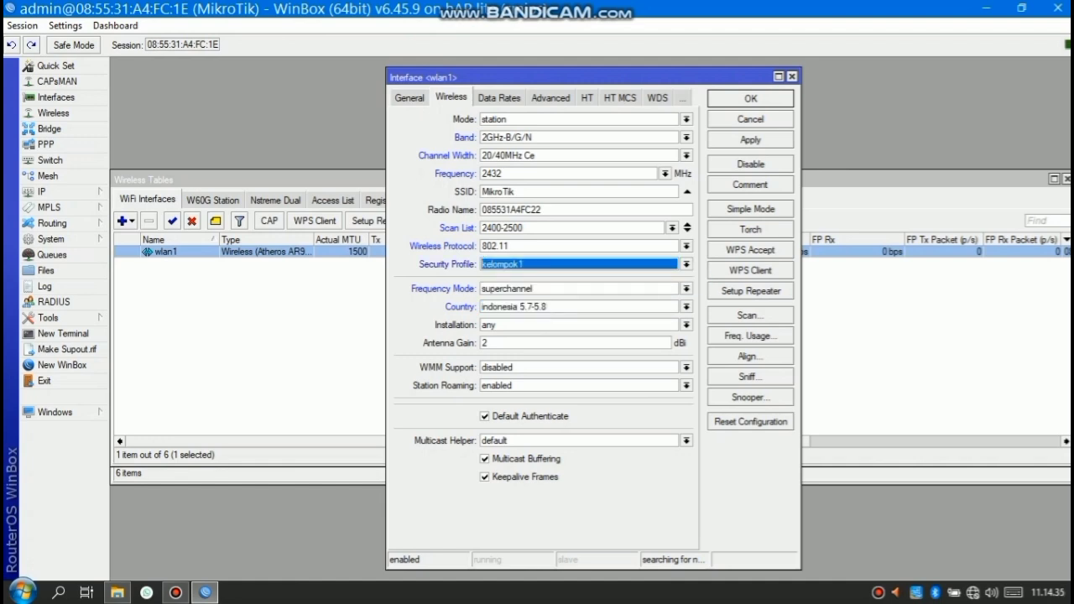
{"action": "left_click", "coordinate": [750, 315]}
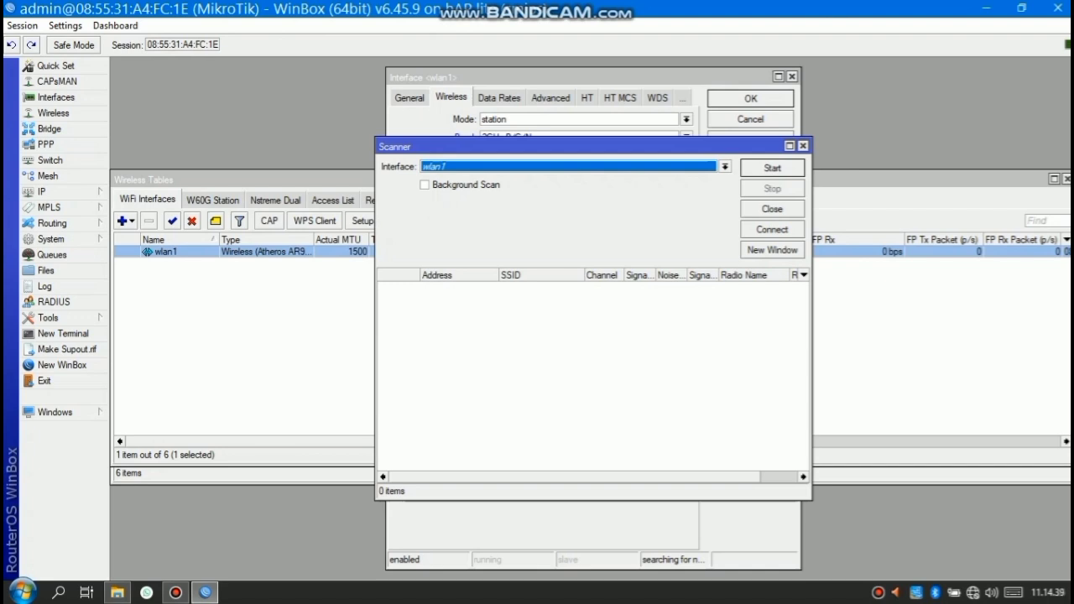
Scan for nearby networks, connect wlan1 to kelompok1, and apply the wireless settings
{"action": "left_click", "coordinate": [772, 167]}
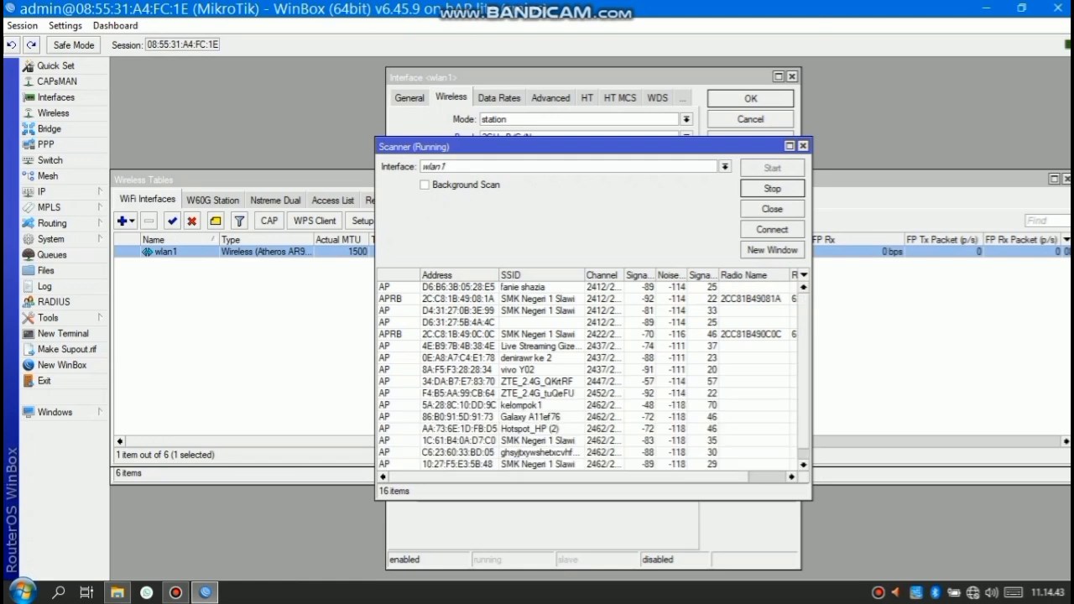
{"action": "left_click", "coordinate": [522, 406]}
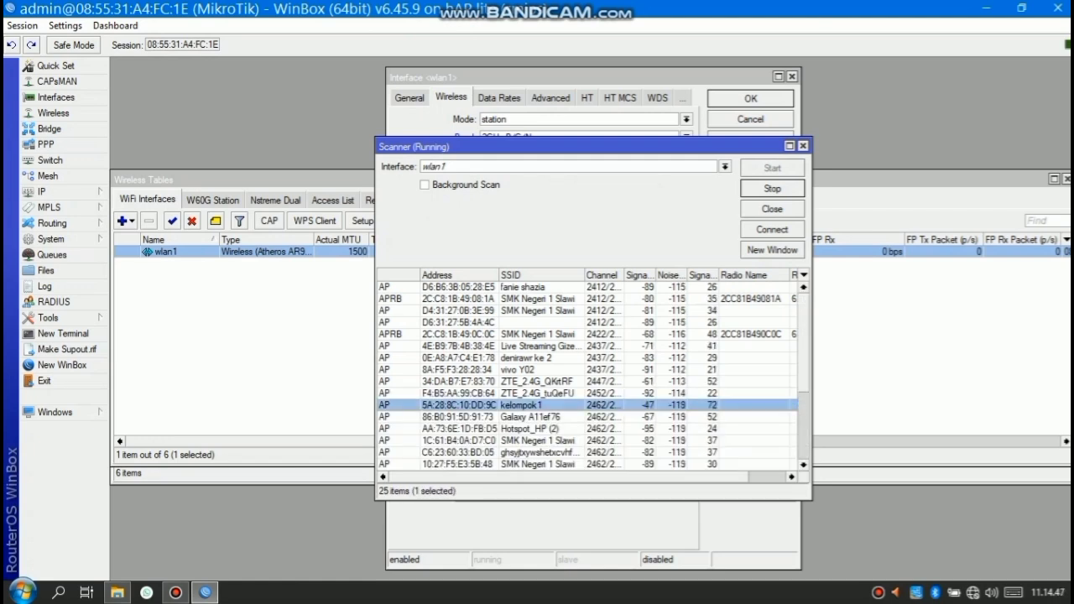
{"action": "left_click", "coordinate": [772, 230]}
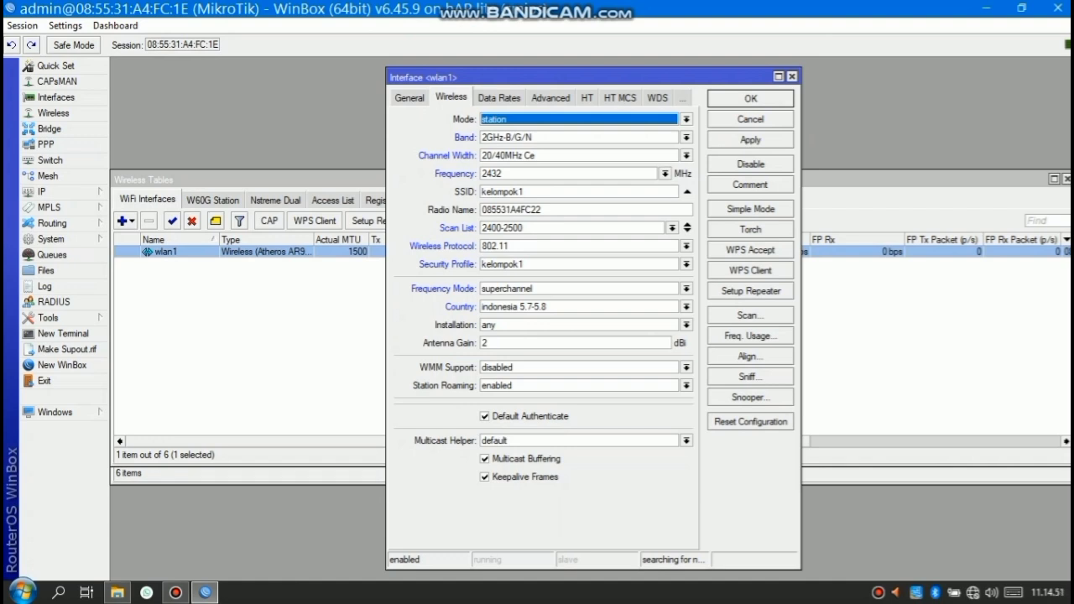
{"action": "left_click", "coordinate": [750, 140]}
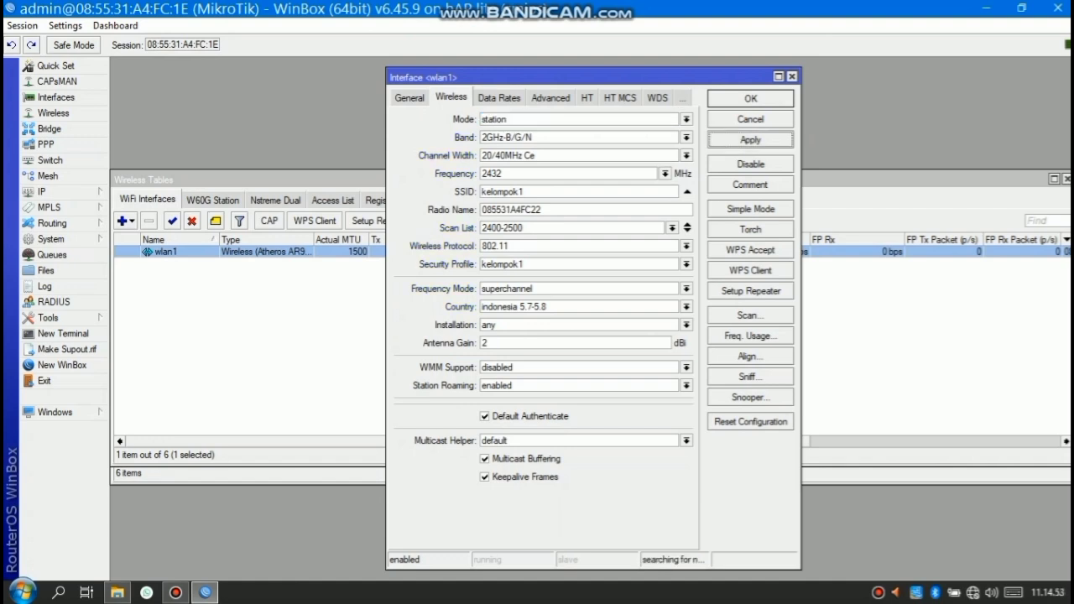
Add a DHCP client on interface wlan1 and save it
{"action": "left_click", "coordinate": [750, 99]}
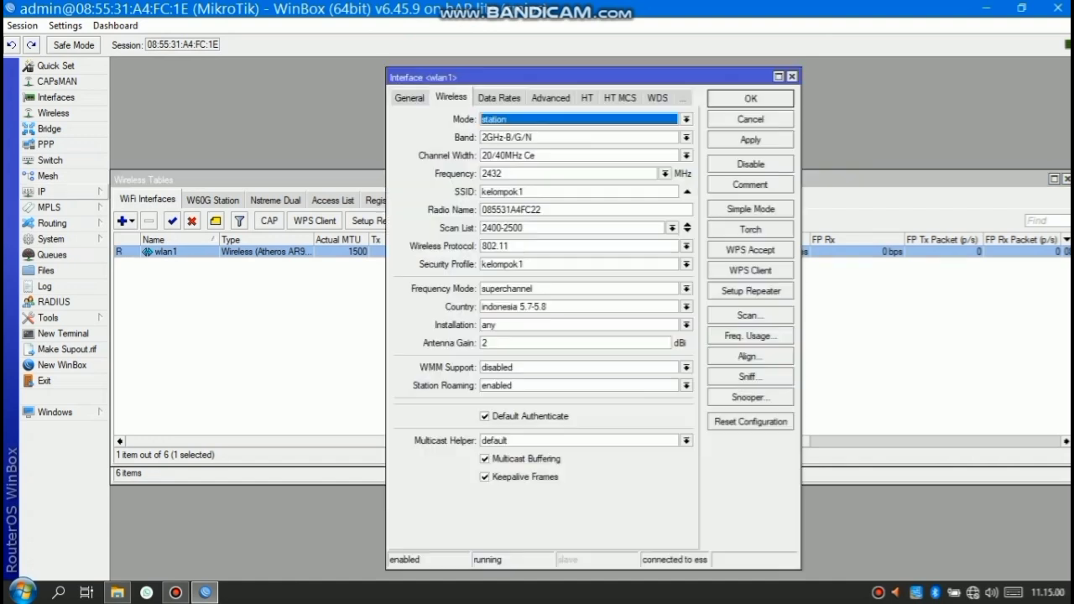
{"action": "left_click", "coordinate": [42, 192]}
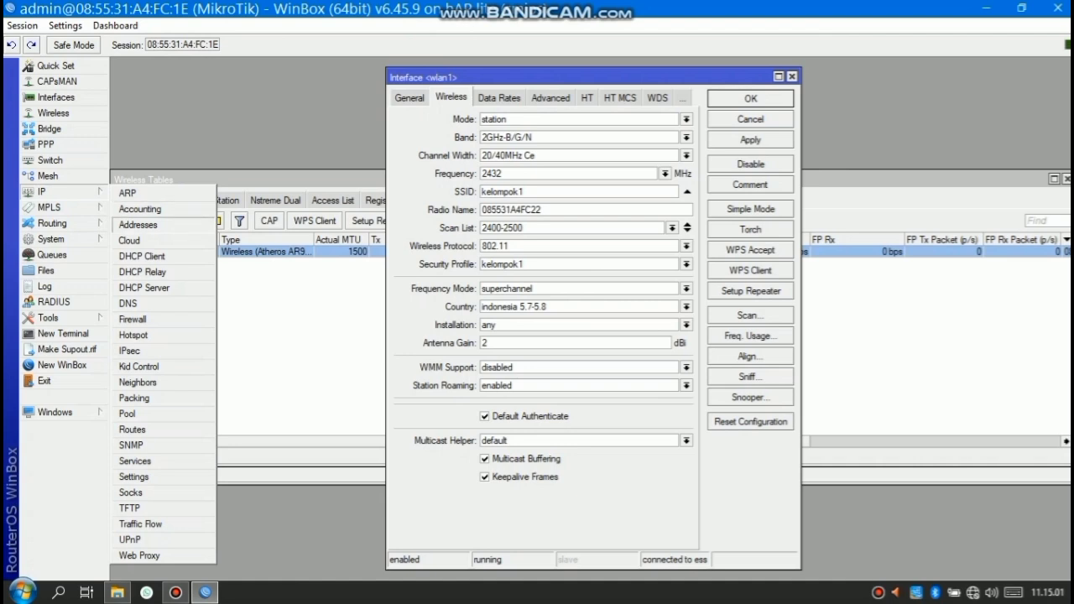
{"action": "left_click", "coordinate": [142, 256]}
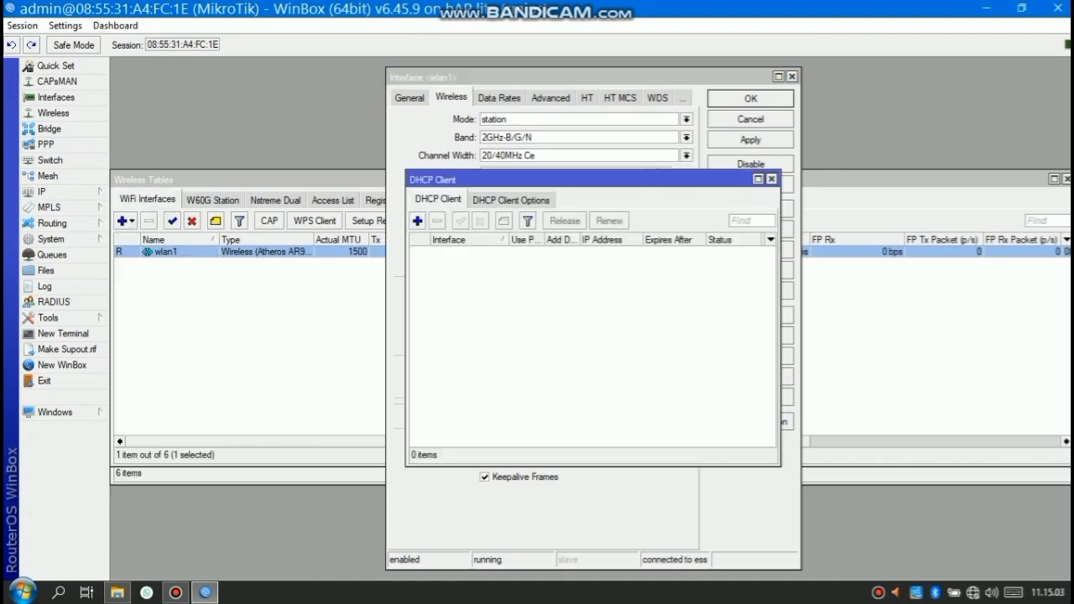
{"action": "left_click", "coordinate": [417, 220]}
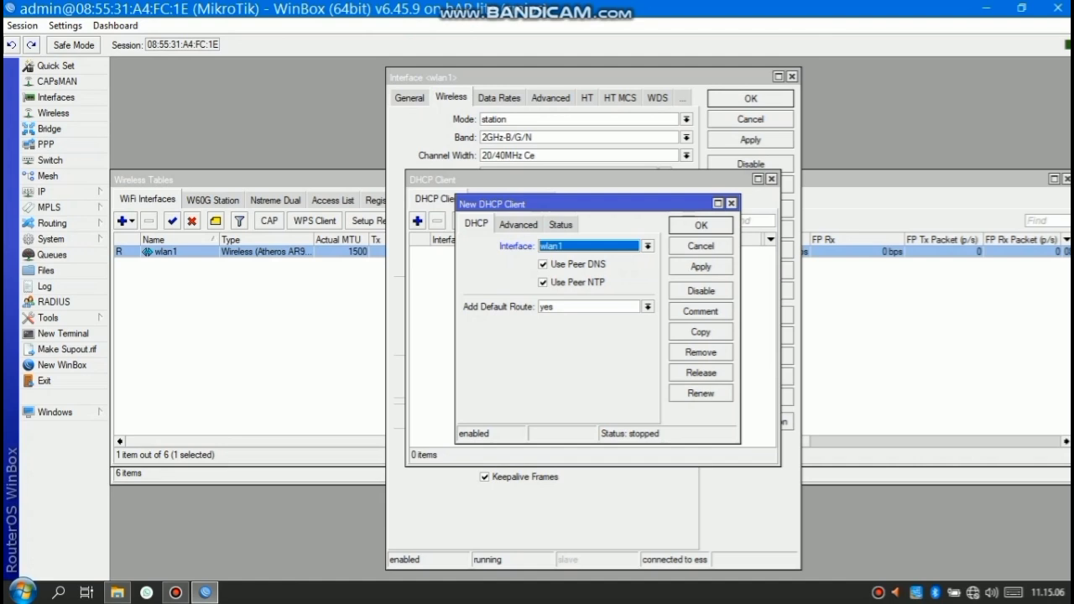
{"action": "left_click", "coordinate": [701, 266]}
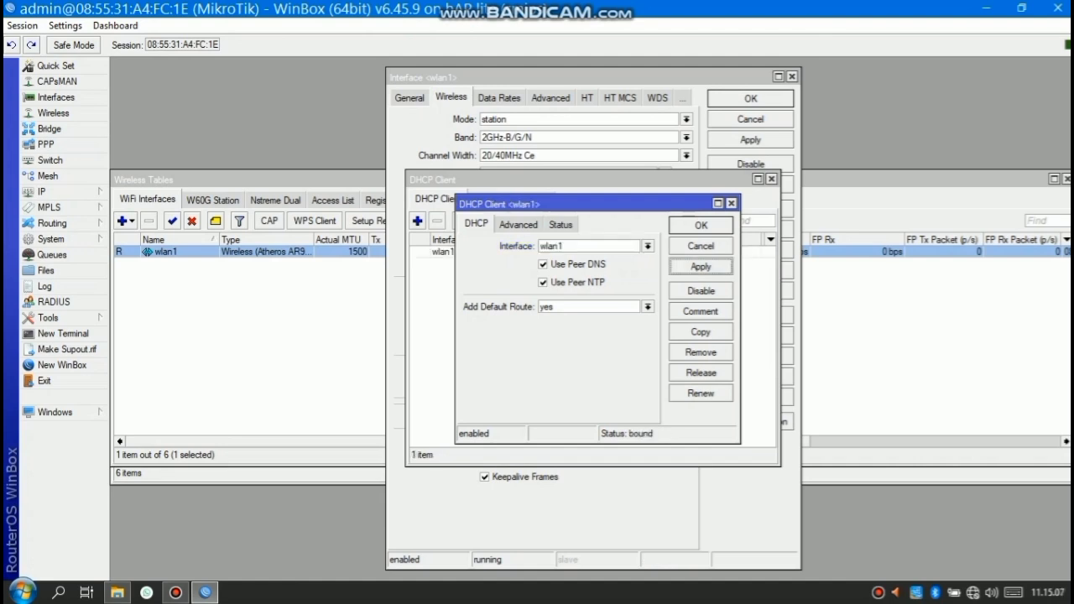
{"action": "left_click", "coordinate": [701, 225]}
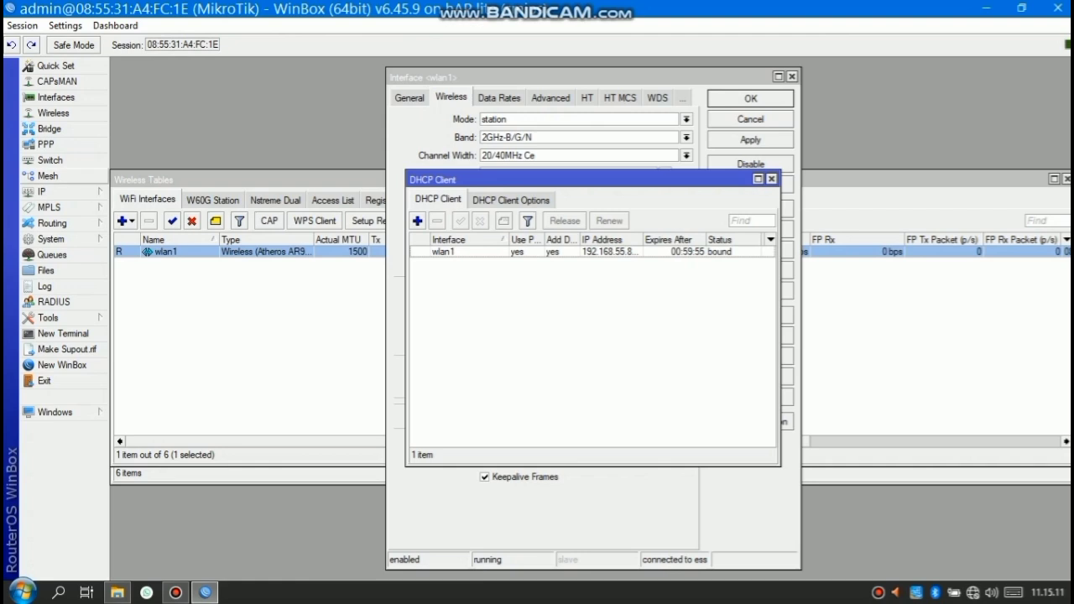
{"action": "left_click", "coordinate": [42, 192]}
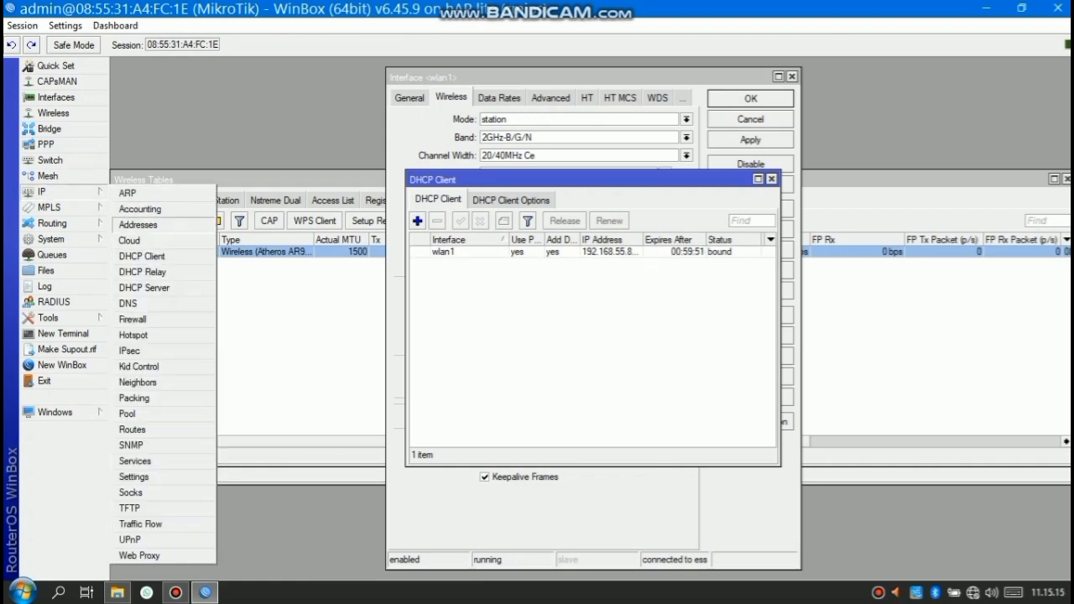
Add IP address 10.10.10.1/24 on interface ether2
{"action": "left_click", "coordinate": [138, 224]}
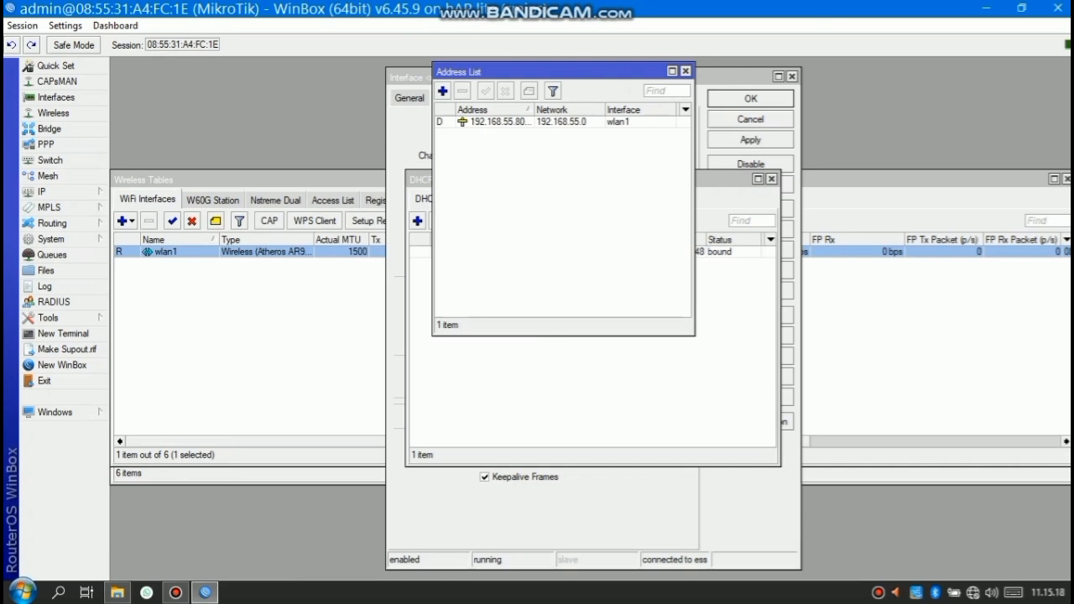
{"action": "key", "text": "Insert"}
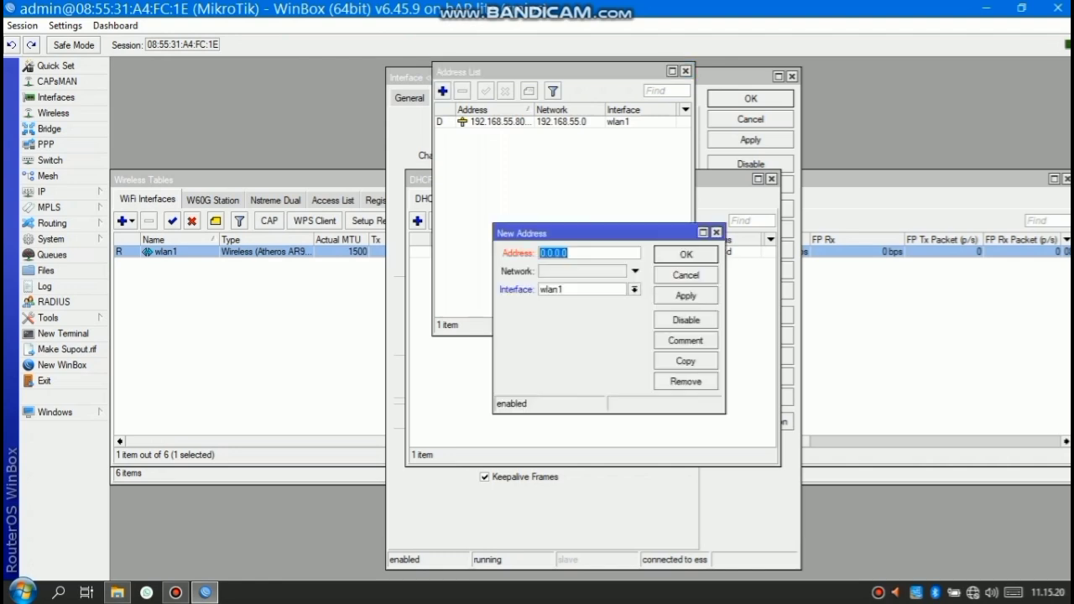
{"action": "type", "text": "01.10"}
{"action": "key", "text": "BackSpace"}
{"action": "key", "text": "BackSpace"}
{"action": "key", "text": "BackSpace"}
{"action": "key", "text": "BackSpace"}
{"action": "key", "text": "BackSpace"}
{"action": "type", "text": "10.10.10.1/24"}
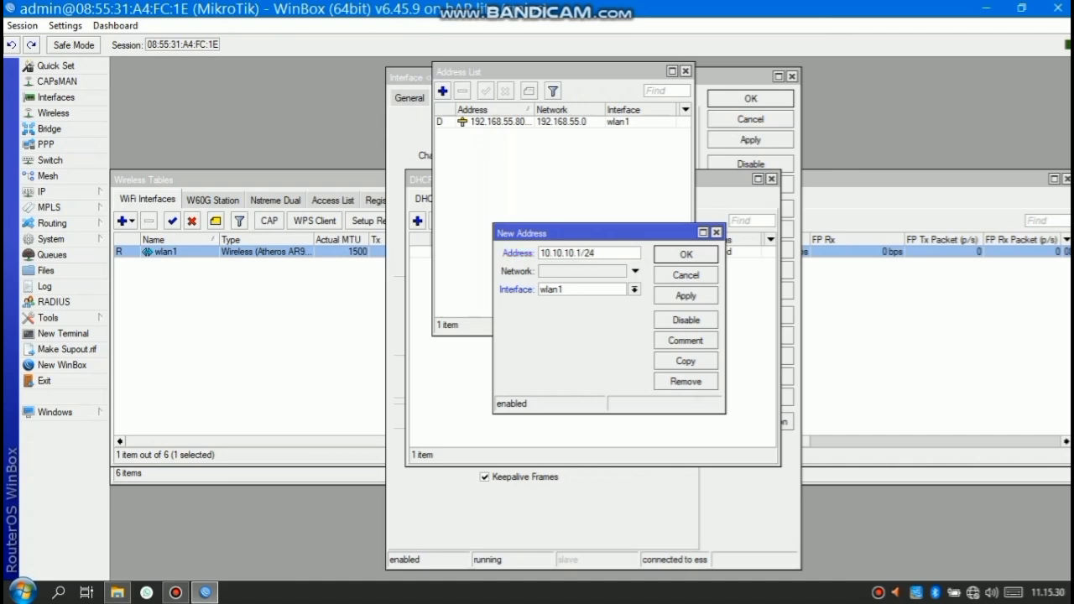
{"action": "left_click", "coordinate": [635, 289]}
{"action": "left_click", "coordinate": [551, 312]}
{"action": "left_click", "coordinate": [686, 295]}
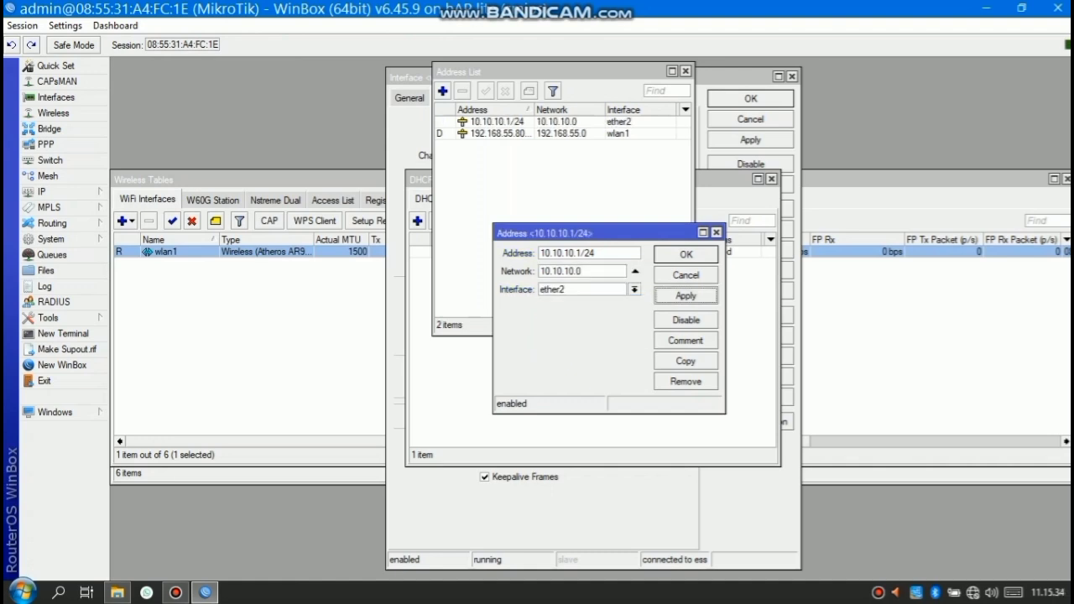
{"action": "left_click", "coordinate": [686, 255]}
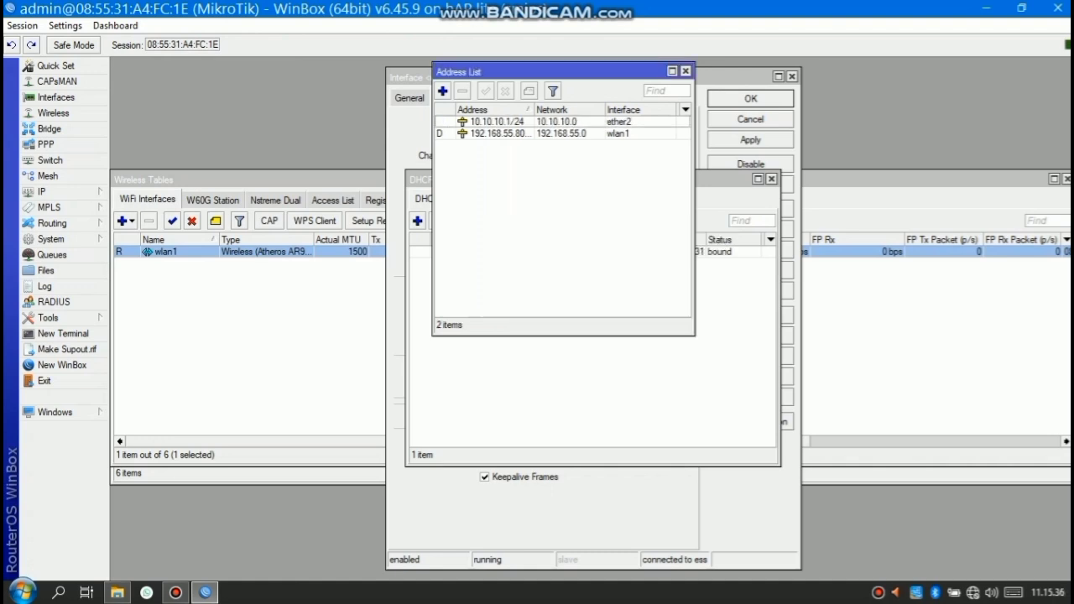
{"action": "left_click", "coordinate": [46, 192]}
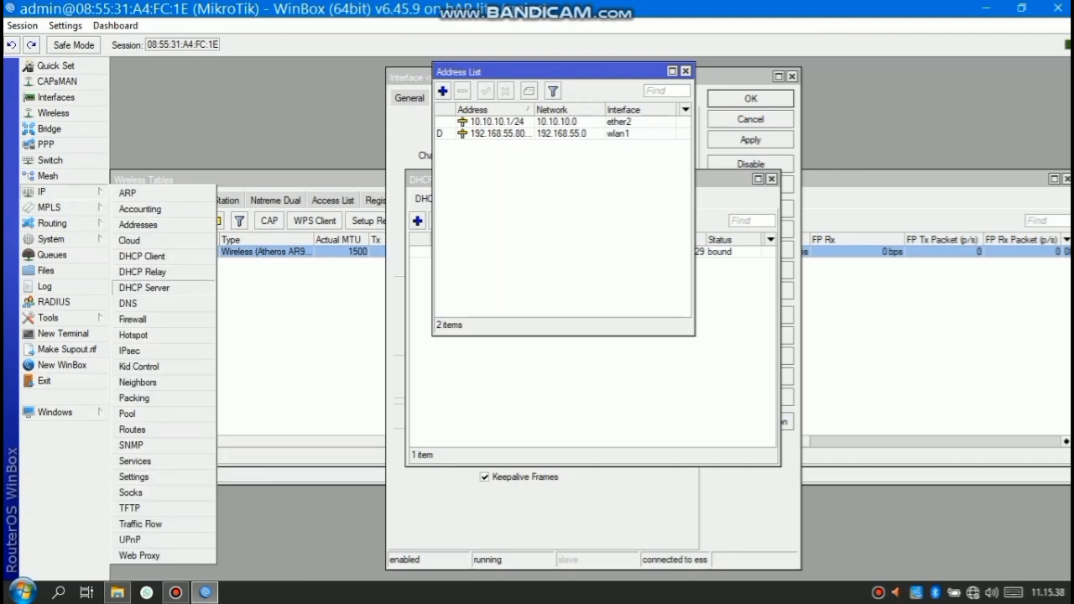
Enter DNS servers 8.8.8.8 and 8.8.4.4, allow remote requests, and save
{"action": "left_click", "coordinate": [133, 303]}
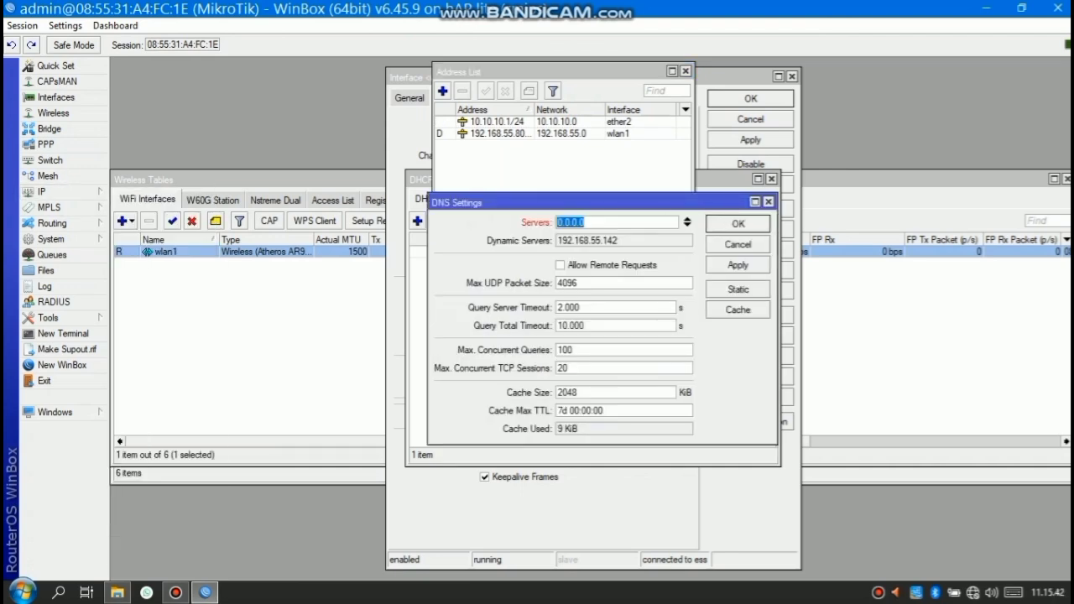
{"action": "type", "text": "8.8.8.8"}
{"action": "left_click", "coordinate": [688, 225]}
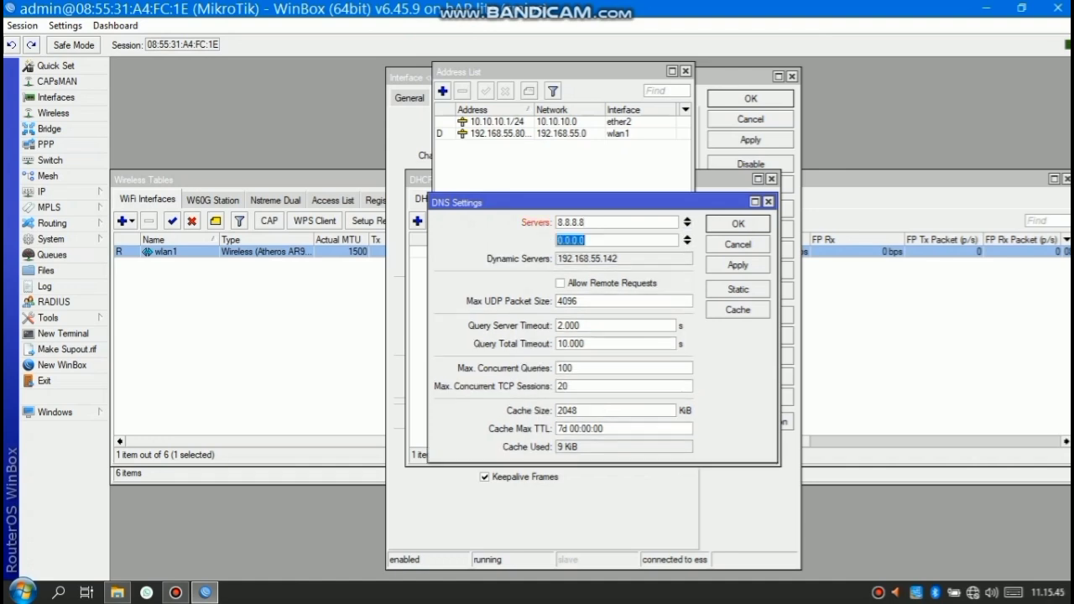
{"action": "type", "text": "8.8.4.4"}
{"action": "left_click", "coordinate": [560, 284]}
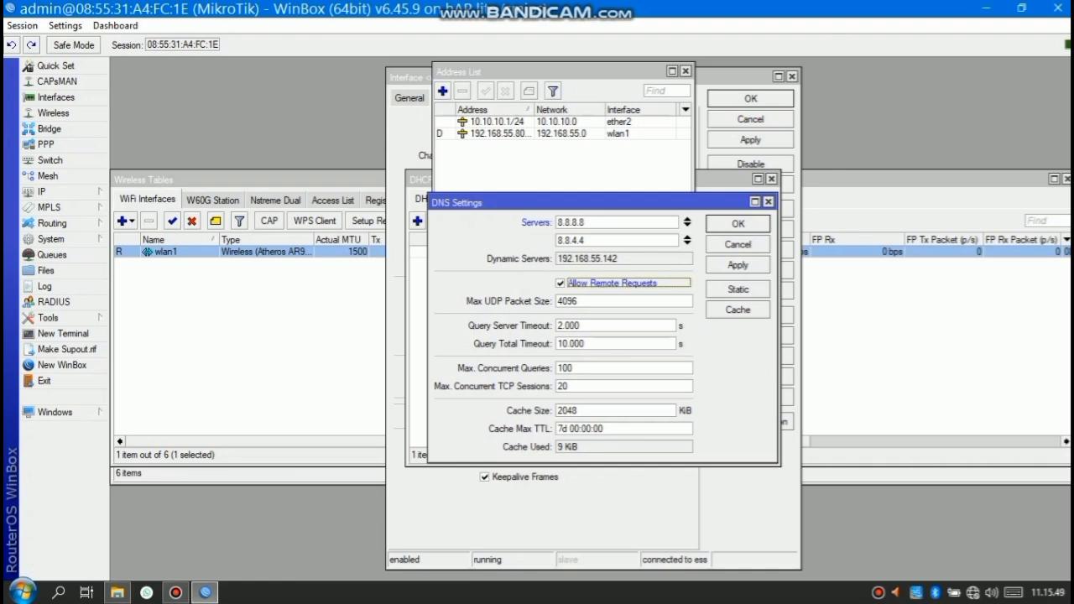
{"action": "left_click", "coordinate": [737, 223]}
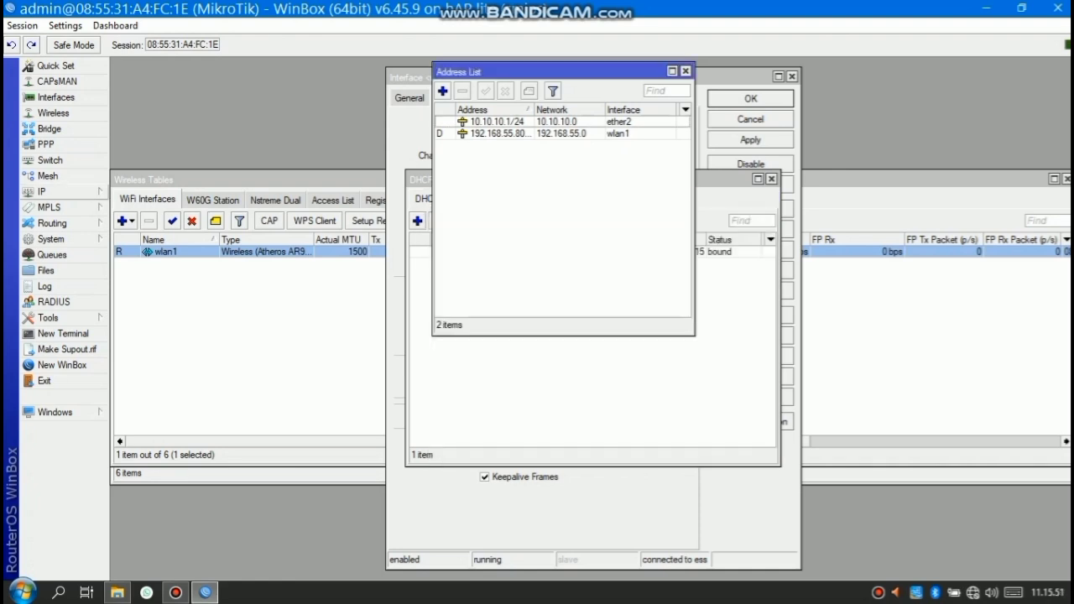
{"action": "left_click", "coordinate": [46, 191]}
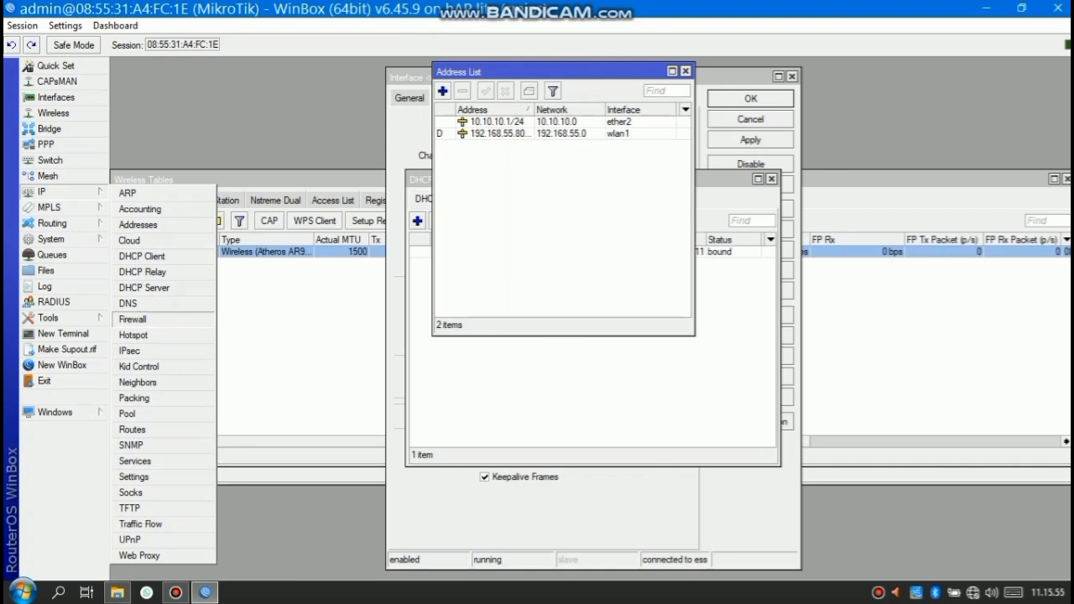
Create a firewall NAT rule with out-interface wlan1 and action masquerade
{"action": "left_click", "coordinate": [133, 319]}
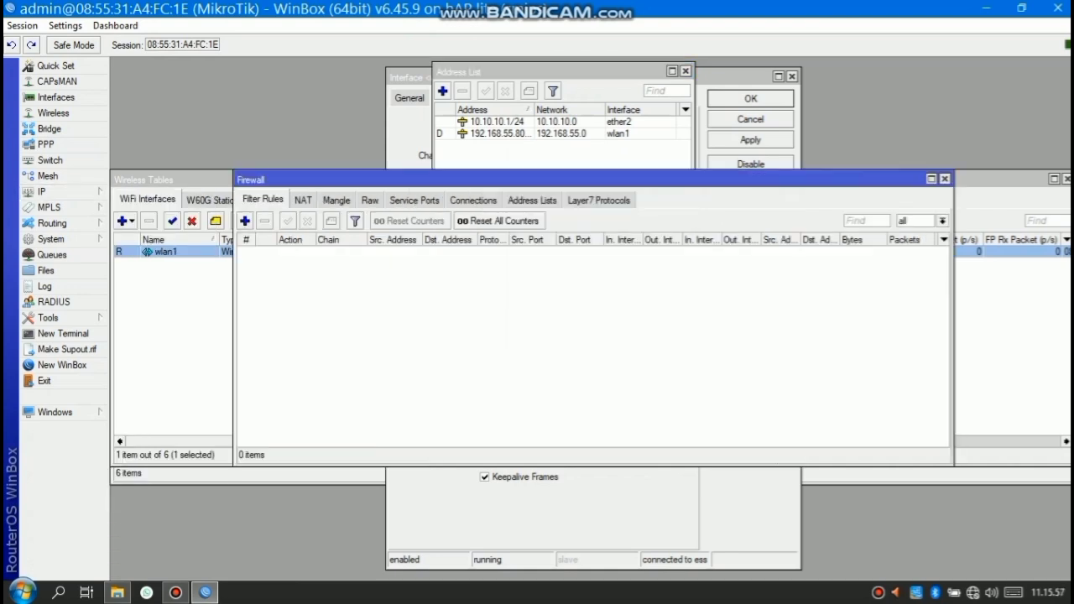
{"action": "left_click", "coordinate": [303, 200]}
{"action": "left_click", "coordinate": [245, 221]}
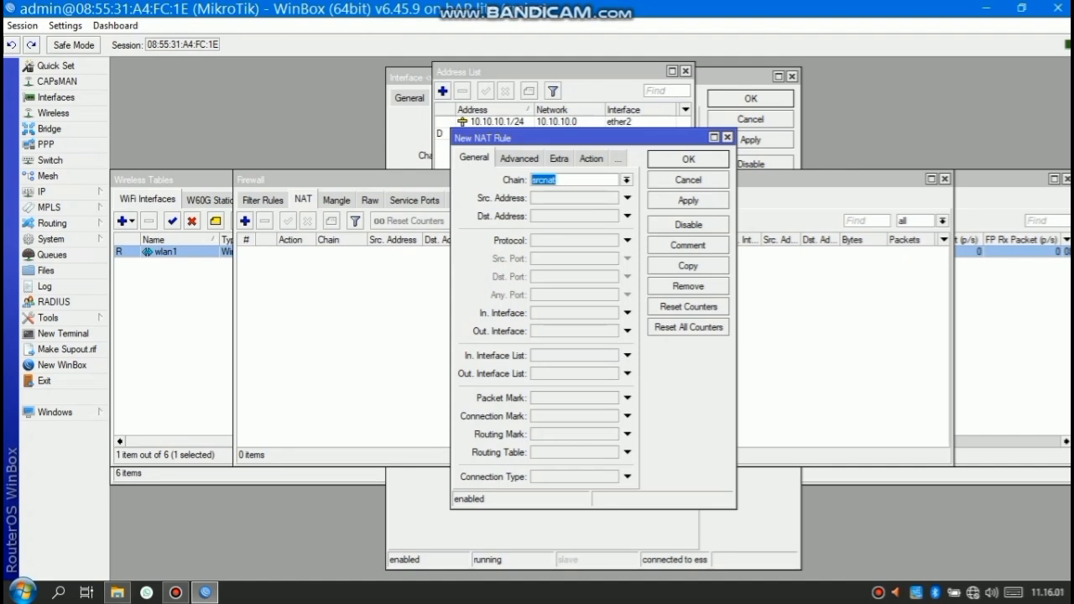
{"action": "left_click", "coordinate": [627, 330]}
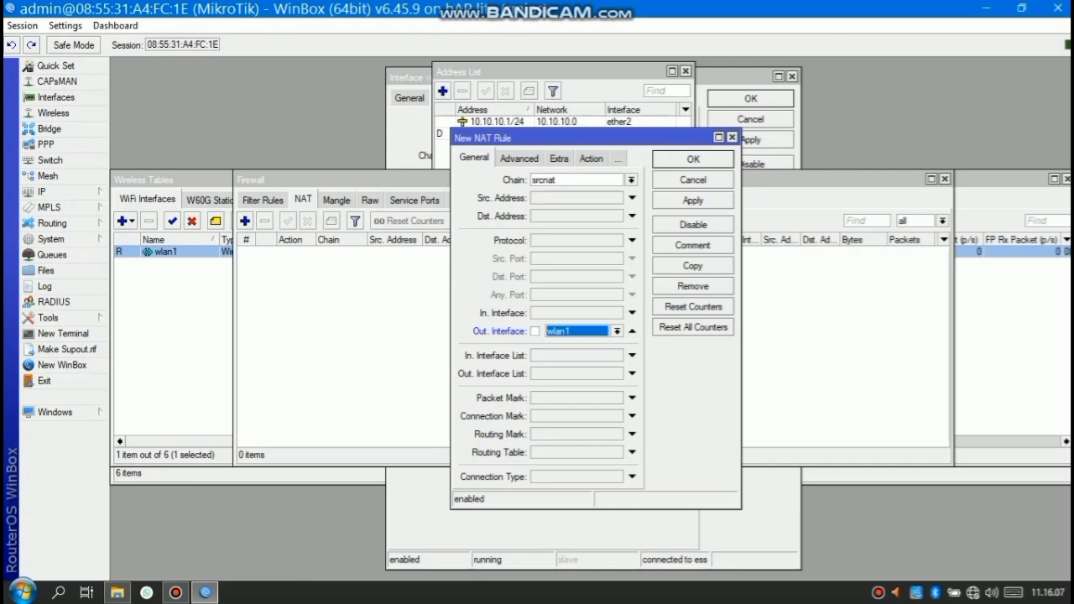
{"action": "left_click", "coordinate": [591, 159]}
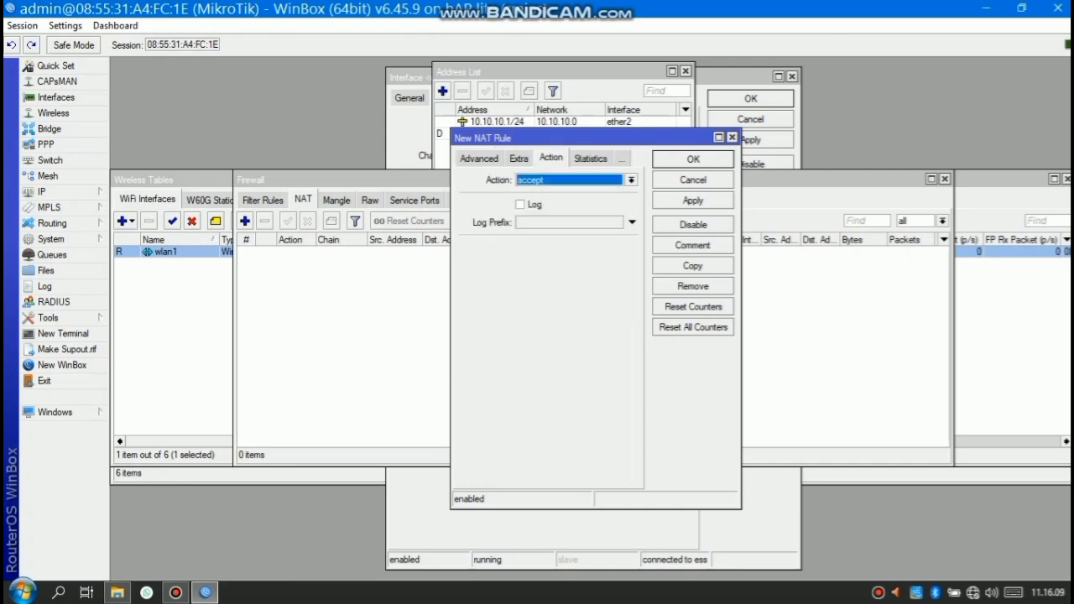
{"action": "left_click", "coordinate": [632, 180]}
{"action": "left_click", "coordinate": [547, 253]}
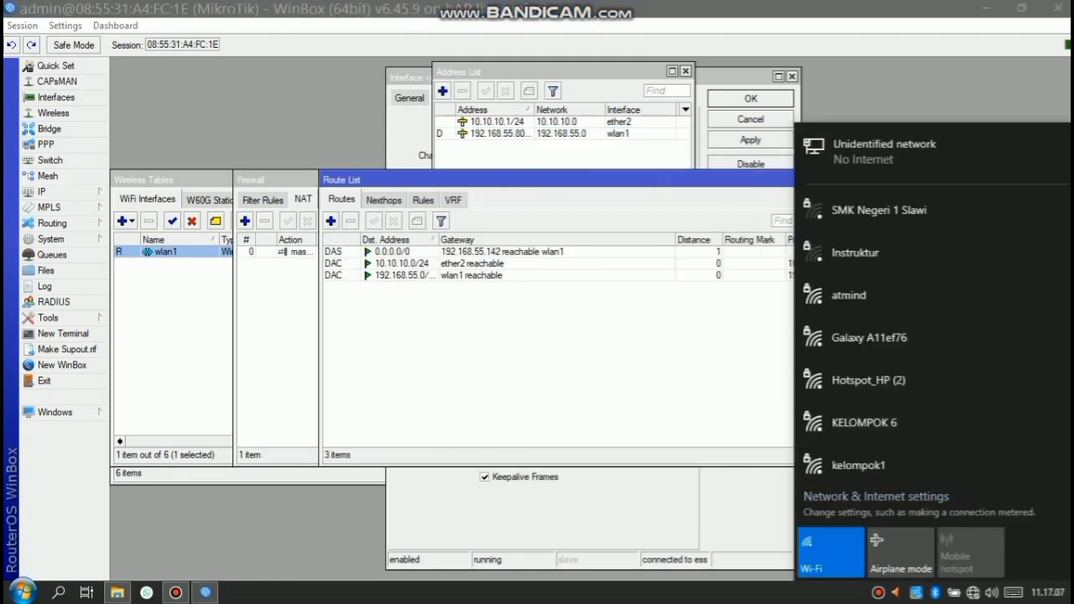
Disable the VirtualBox Host-Only, Wi-Fi and Bluetooth network adapters in Network Connections
{"action": "left_click", "coordinate": [865, 151]}
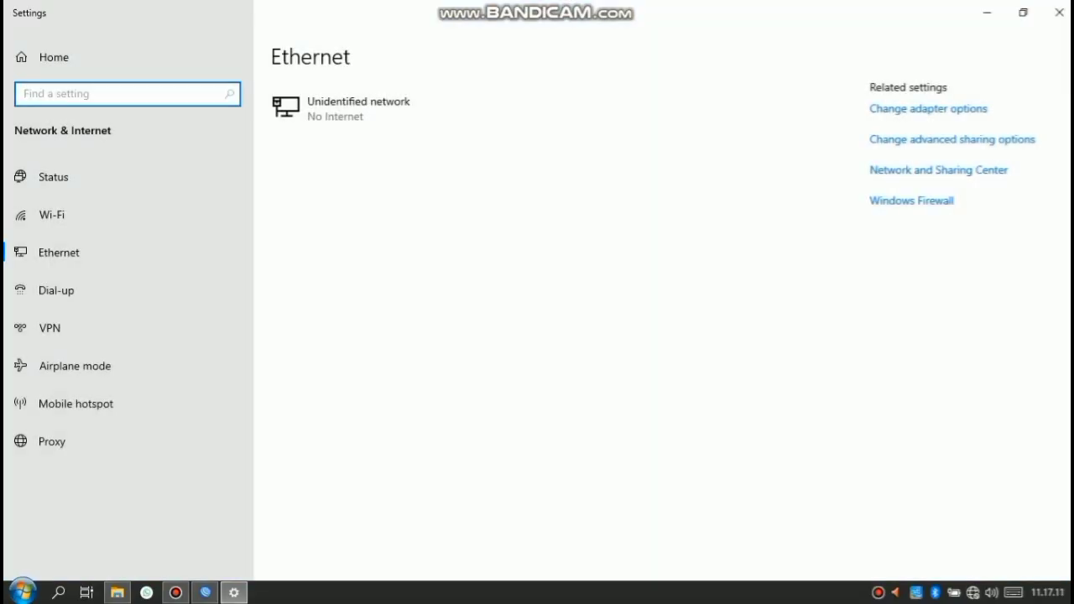
{"action": "left_click", "coordinate": [929, 108]}
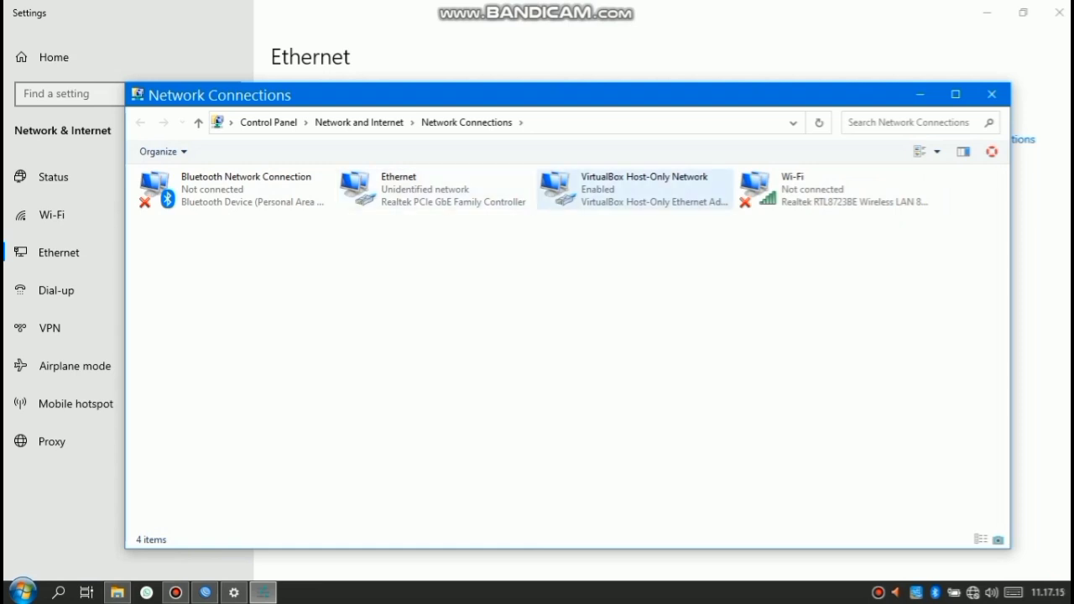
{"action": "right_click", "coordinate": [582, 182]}
{"action": "left_click", "coordinate": [624, 195]}
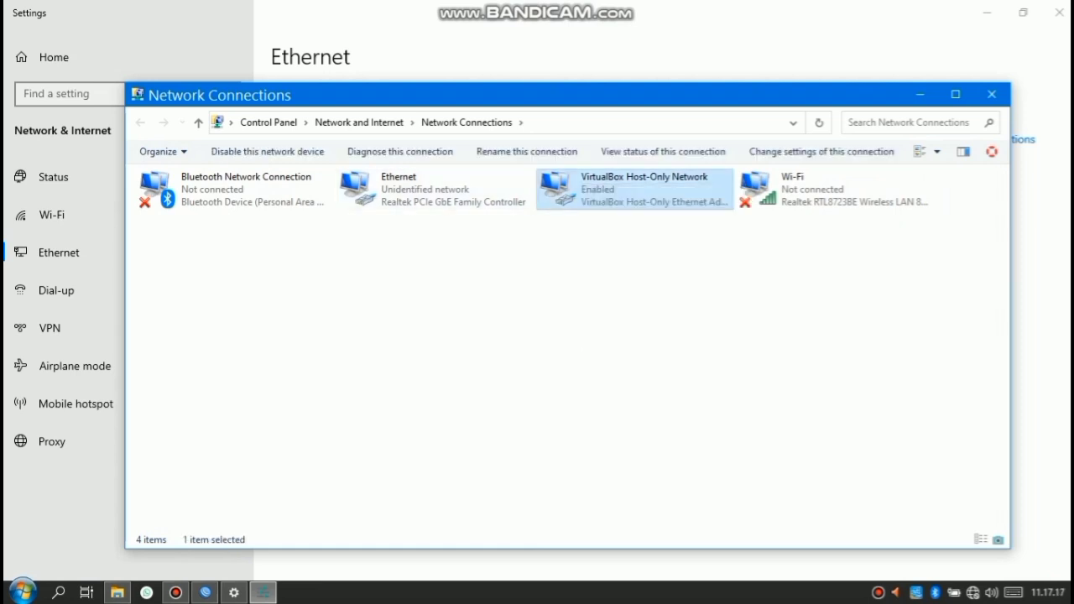
{"action": "left_click", "coordinate": [789, 184]}
{"action": "right_click", "coordinate": [789, 183]}
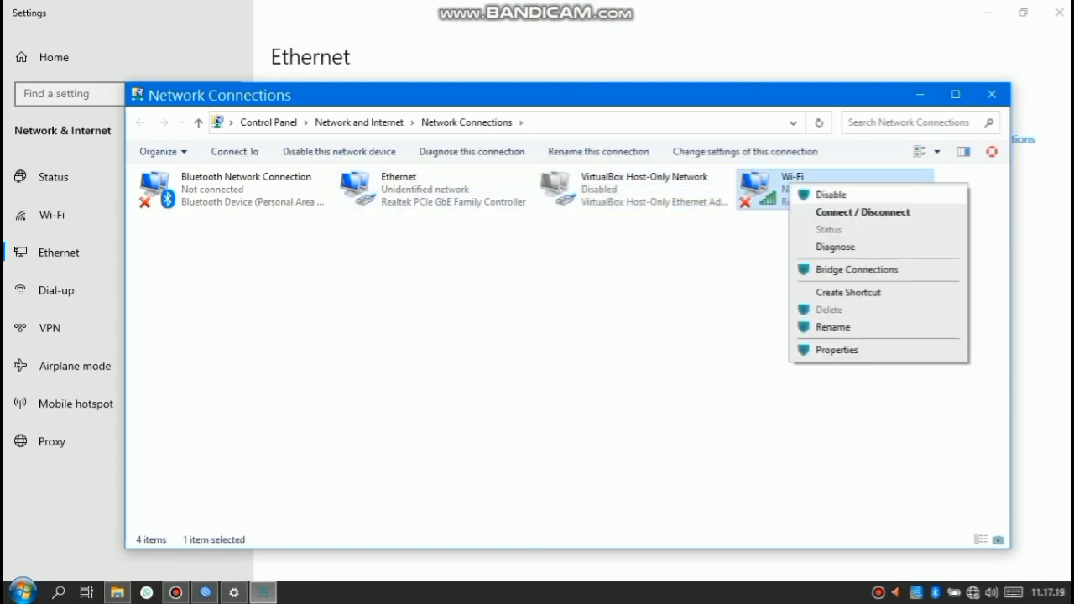
{"action": "left_click", "coordinate": [831, 195]}
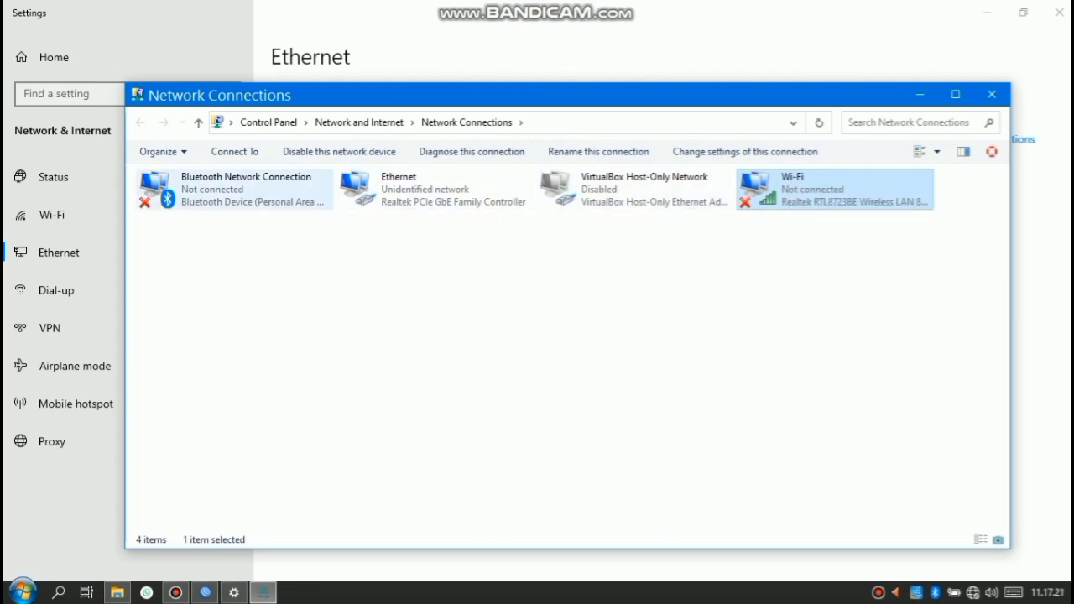
{"action": "right_click", "coordinate": [260, 187]}
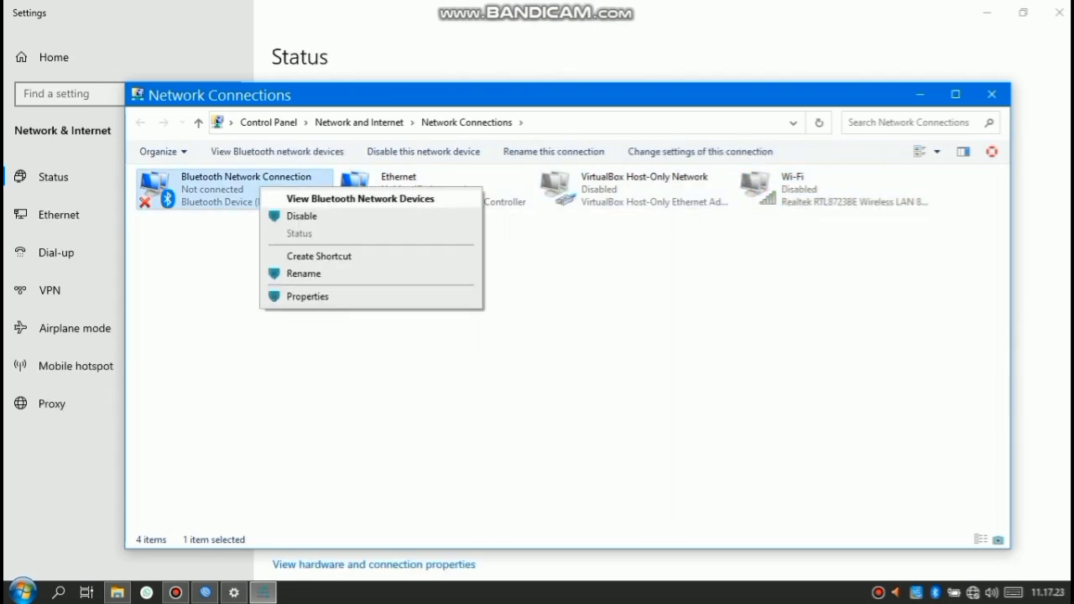
{"action": "left_click", "coordinate": [303, 216]}
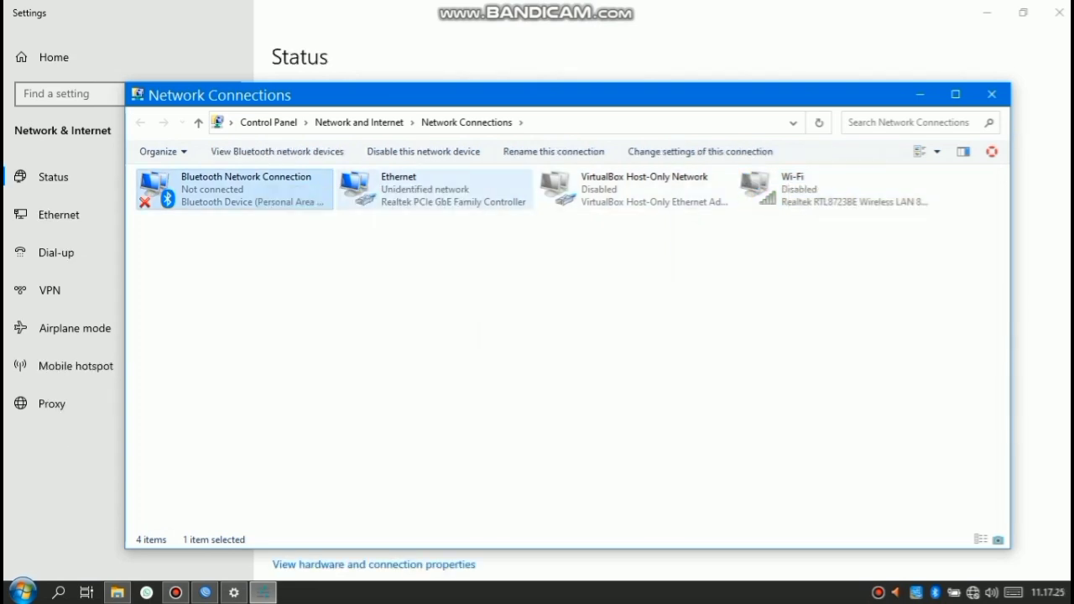
Open the Properties of the Ethernet adapter
{"action": "left_click", "coordinate": [427, 195]}
{"action": "right_click", "coordinate": [426, 195]}
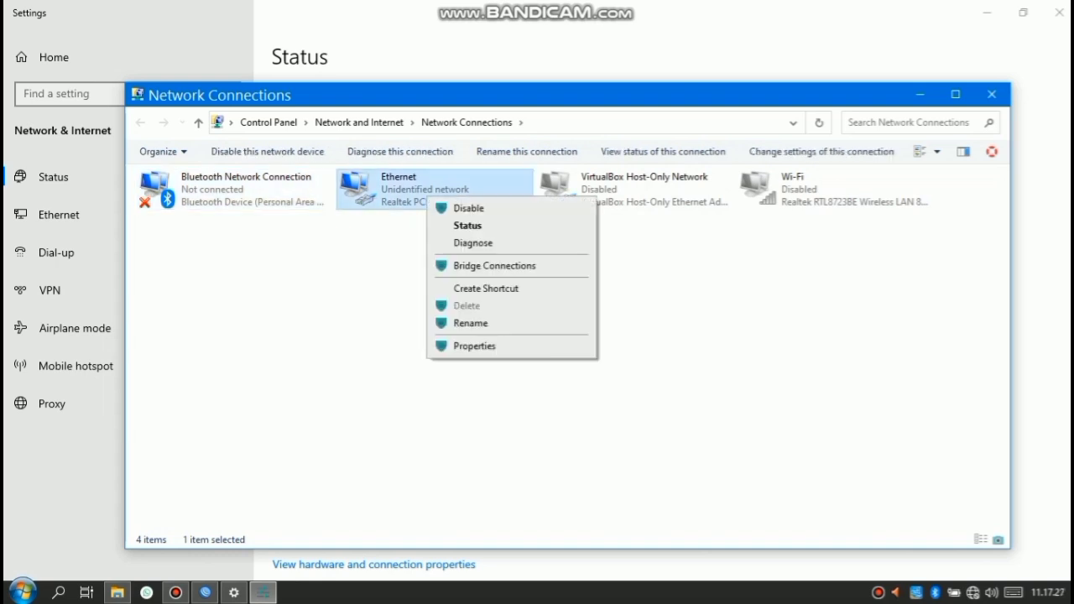
{"action": "left_click", "coordinate": [474, 345]}
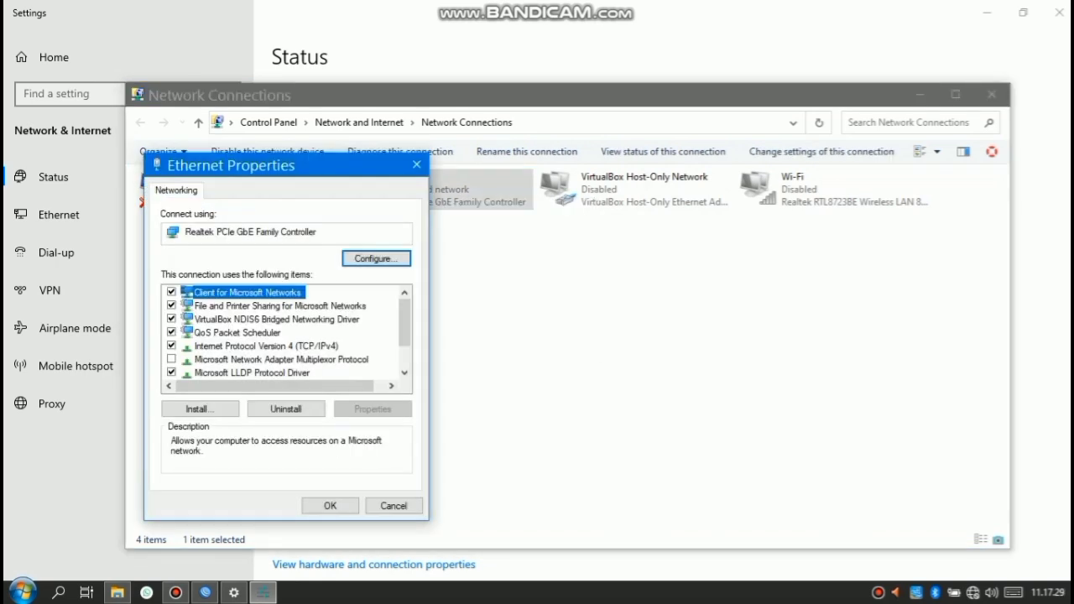
Set the Ethernet IPv4 address to 10.10.10.2 with default gateway 10.10.10.1
{"action": "left_click", "coordinate": [266, 346]}
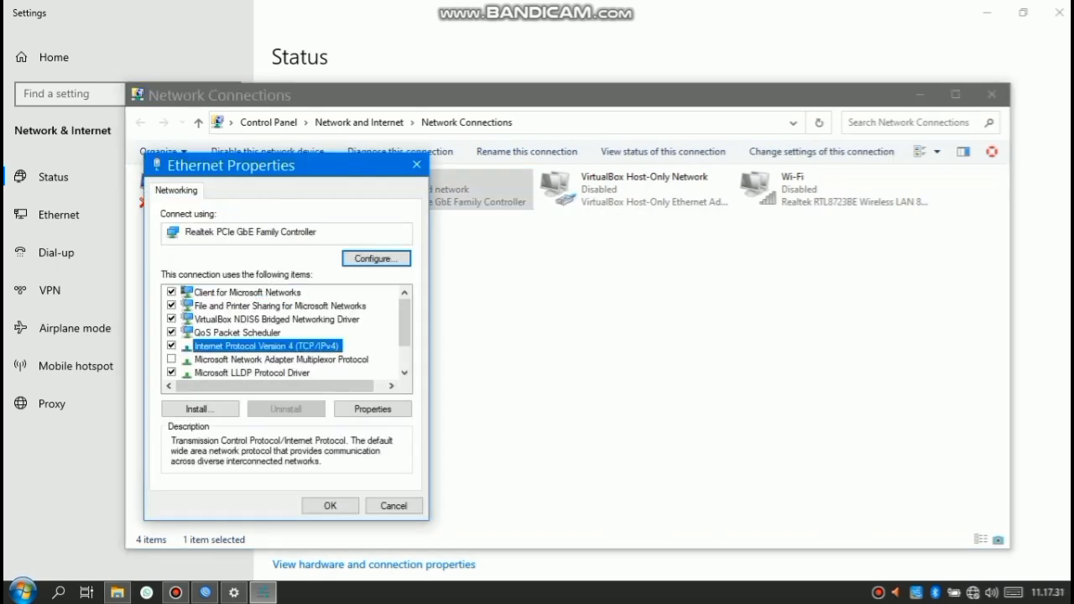
{"action": "left_click", "coordinate": [373, 409]}
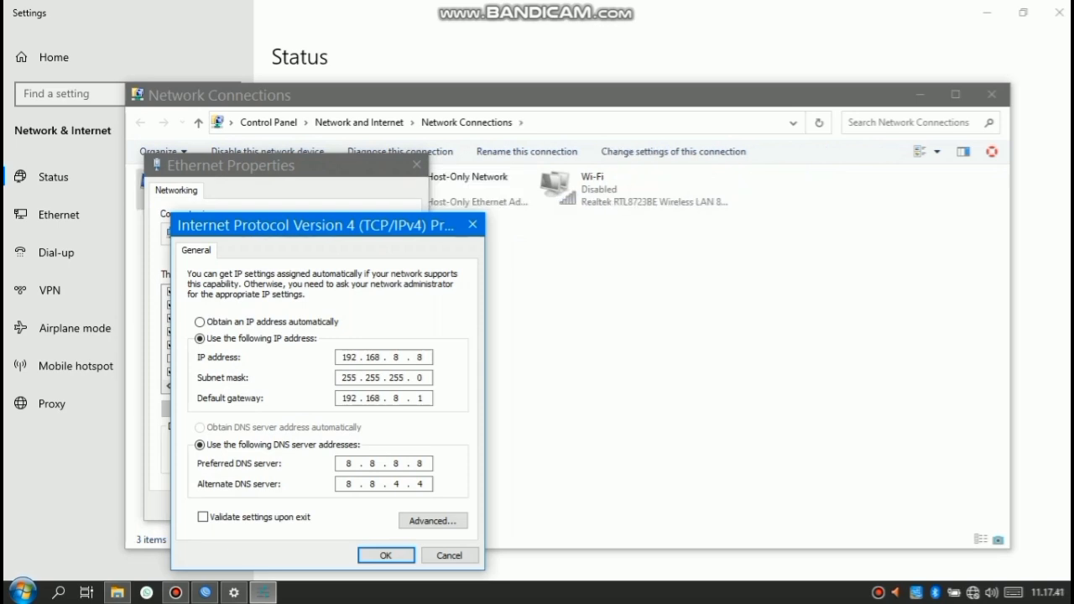
{"action": "left_click", "coordinate": [424, 357]}
{"action": "key", "text": "BackSpace"}
{"action": "key", "text": "BackSpace"}
{"action": "key", "text": "BackSpace"}
{"action": "key", "text": "BackSpace"}
{"action": "key", "text": "BackSpace"}
{"action": "key", "text": "BackSpace"}
{"action": "key", "text": "BackSpace"}
{"action": "key", "text": "BackSpace"}
{"action": "type", "text": "10 . 10 . 10 . "}
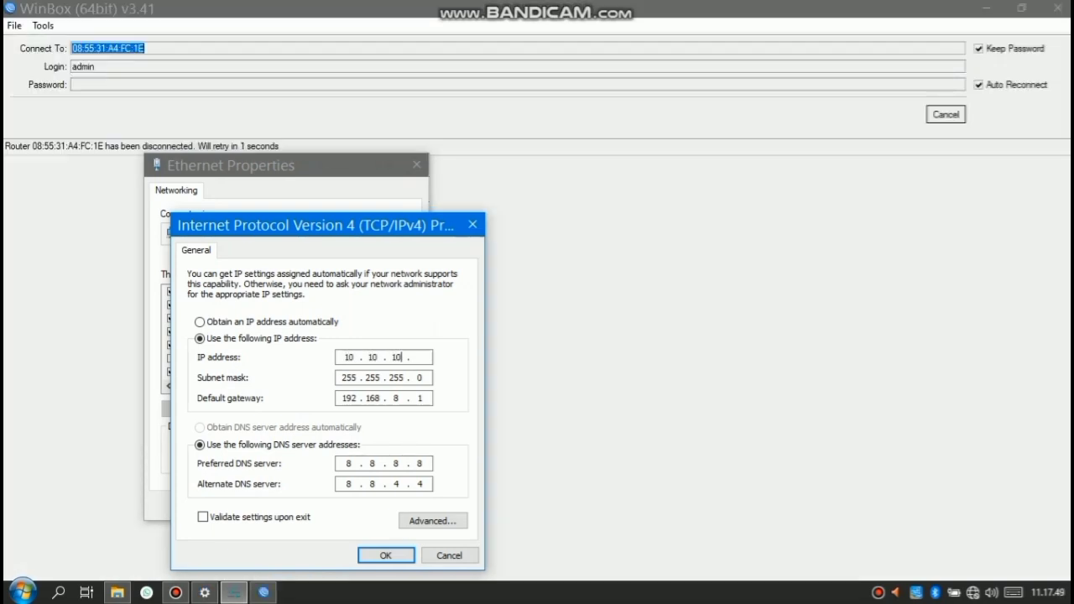
{"action": "type", "text": "2"}
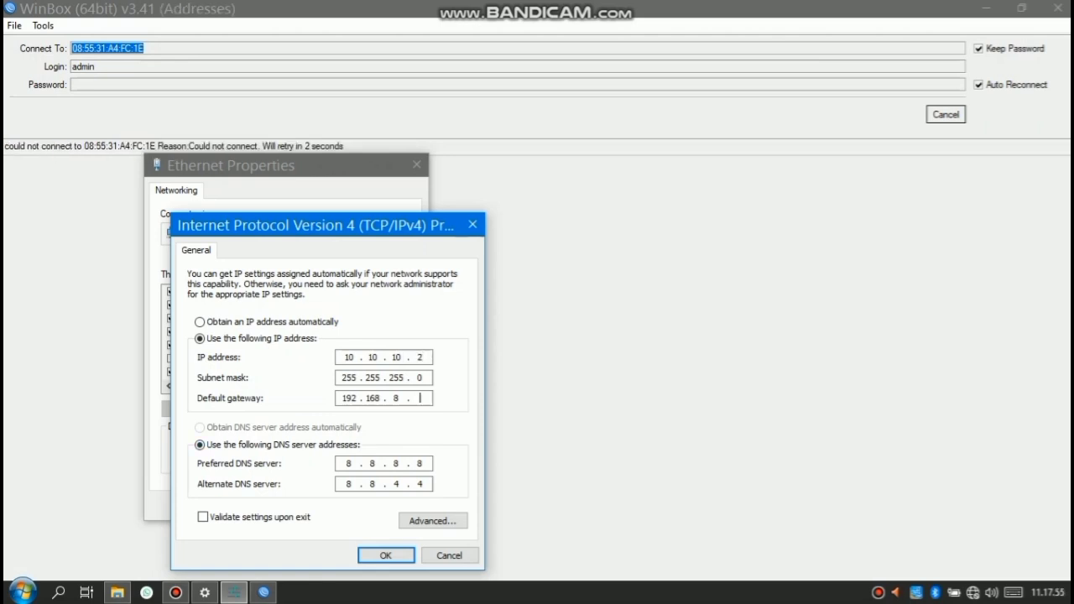
{"action": "key", "text": "BackSpace"}
{"action": "key", "text": "BackSpace"}
{"action": "key", "text": "BackSpace"}
{"action": "key", "text": "BackSpace"}
{"action": "key", "text": "BackSpace"}
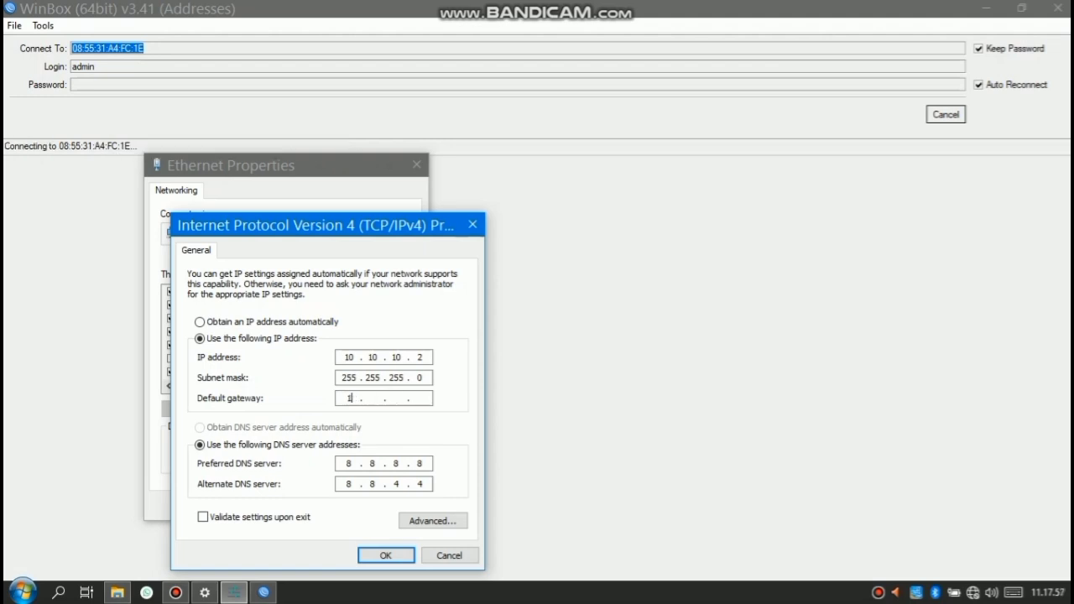
{"action": "type", "text": "110"}
{"action": "key", "text": "BackSpace"}
{"action": "key", "text": "BackSpace"}
{"action": "key", "text": "BackSpace"}
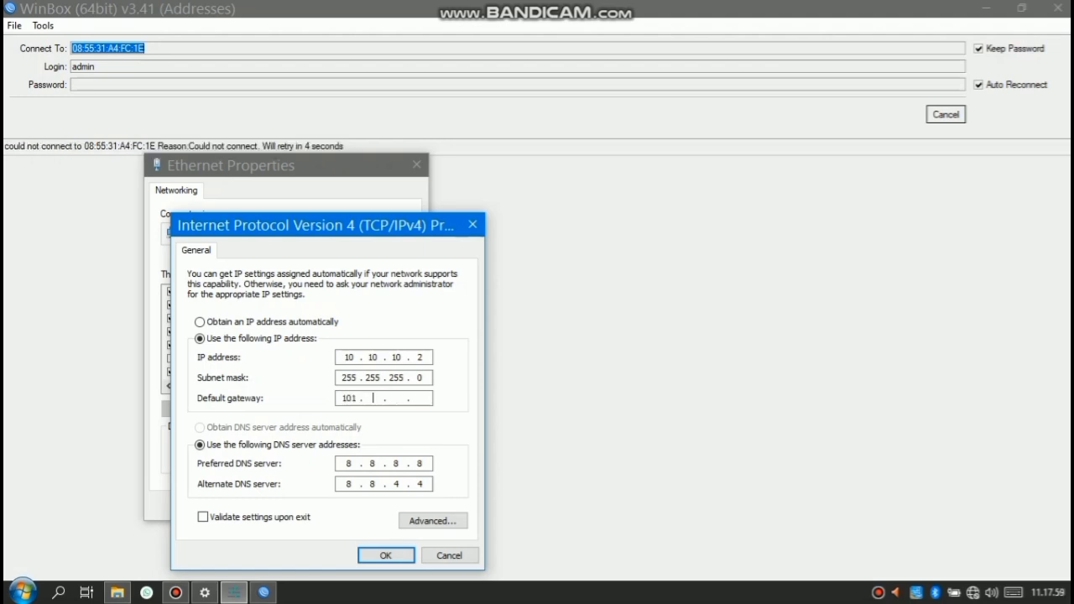
{"action": "type", "text": "10"}
{"action": "key", "text": "BackSpace"}
{"action": "key", "text": "BackSpace"}
{"action": "key", "text": "BackSpace"}
{"action": "type", "text": "0 . 10 . "}
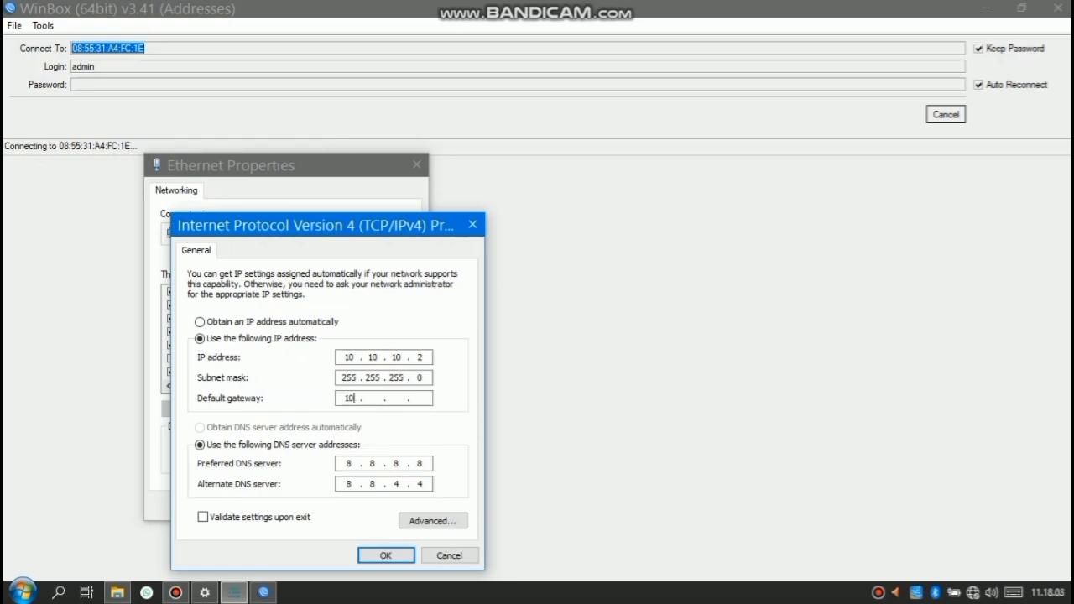
{"action": "type", "text": "10 . 10"}
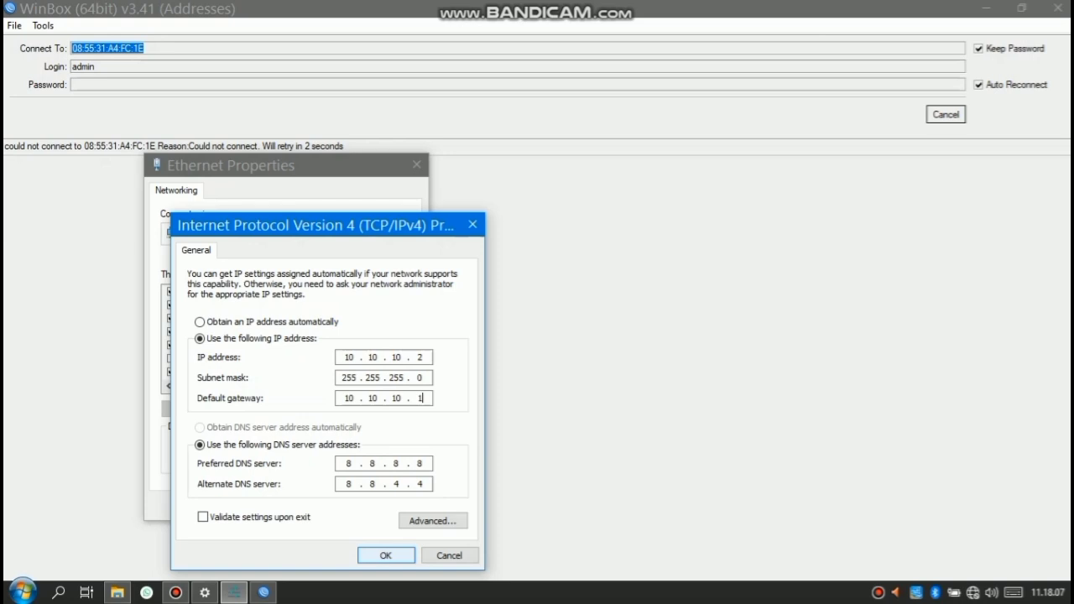
{"action": "key", "text": "Return"}
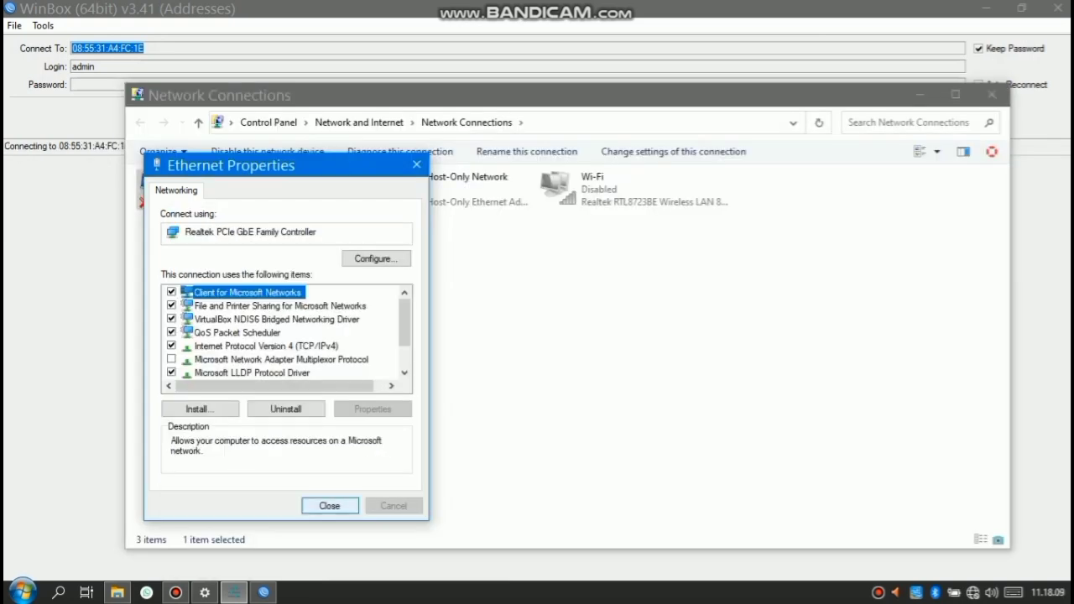
Disable and re-enable the Ethernet connection so 10.10.10.2 takes effect
{"action": "key", "text": "Return"}
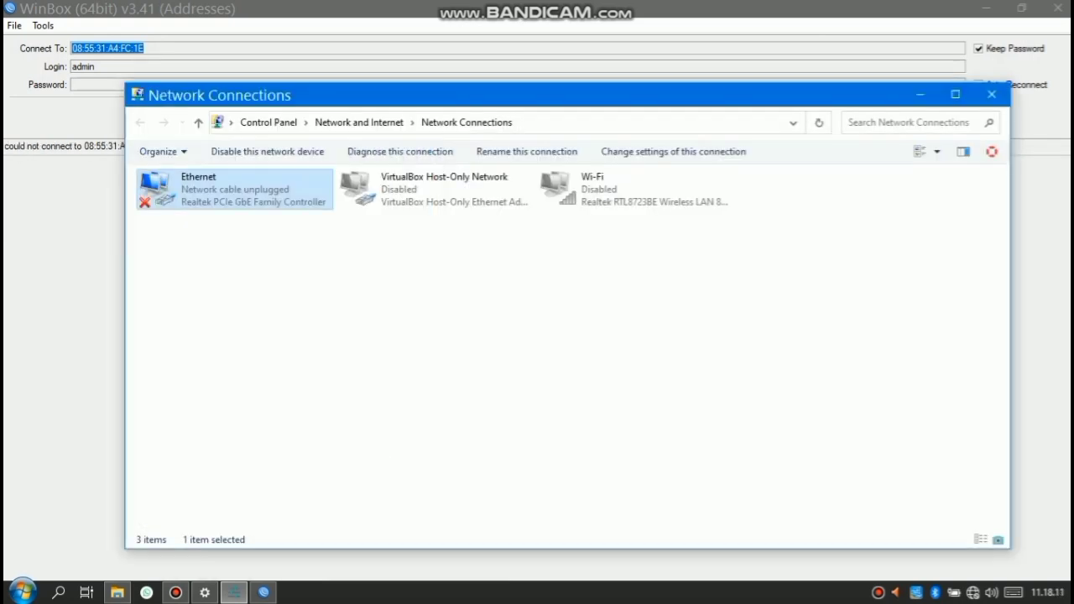
{"action": "right_click", "coordinate": [259, 207]}
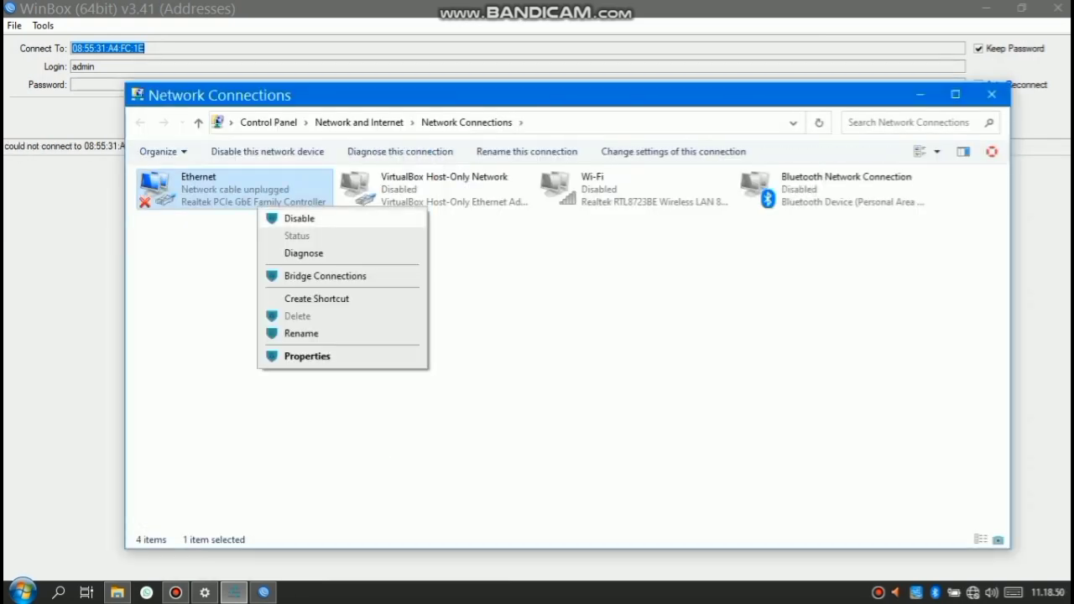
{"action": "key", "text": "Return"}
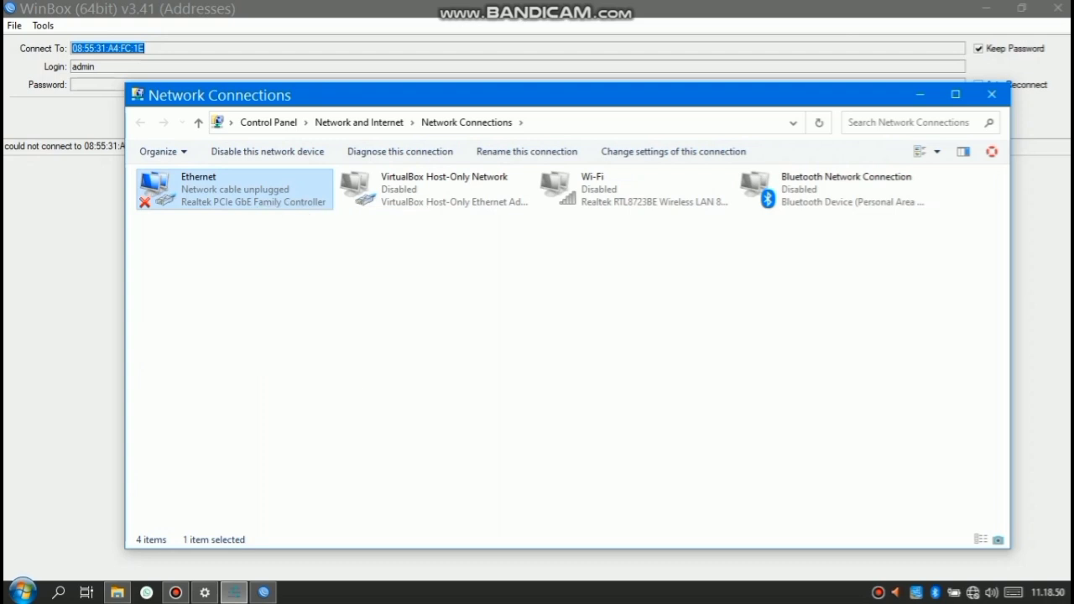
{"action": "right_click", "coordinate": [242, 184]}
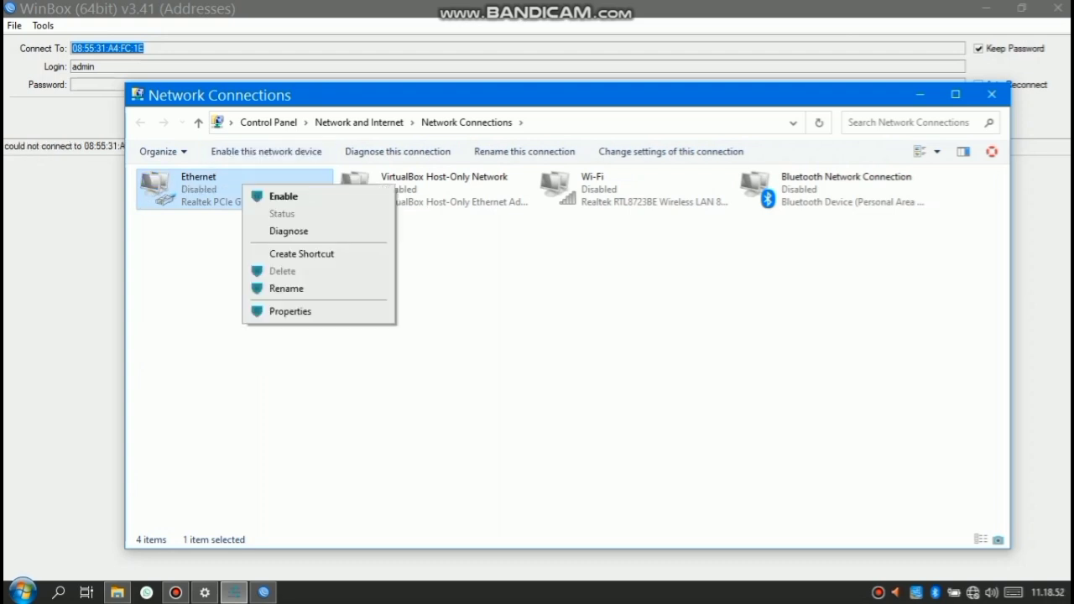
{"action": "key", "text": "Return"}
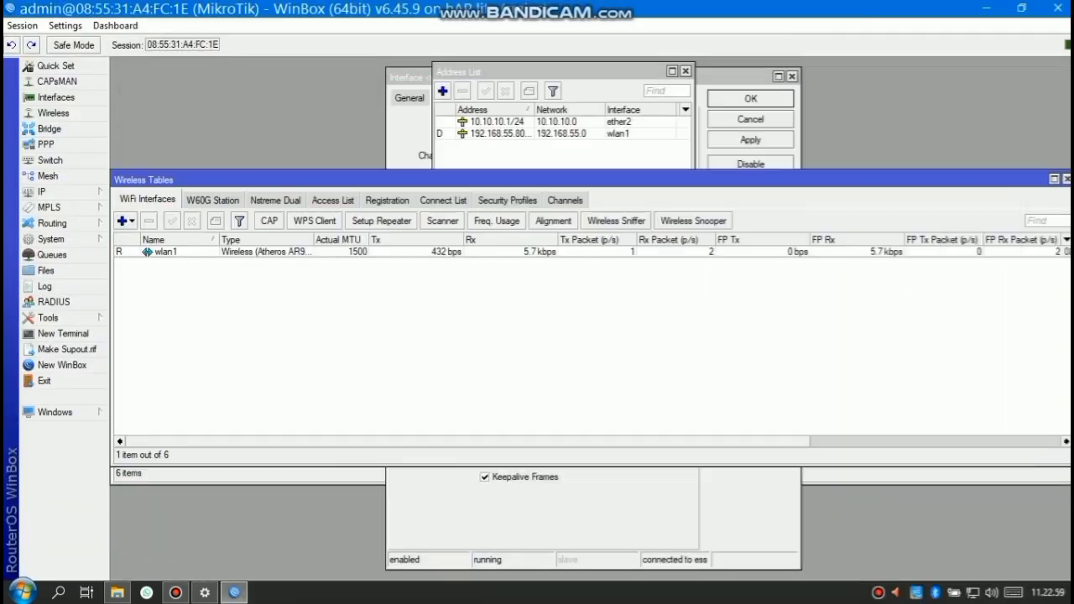
{"action": "left_click", "coordinate": [507, 199]}
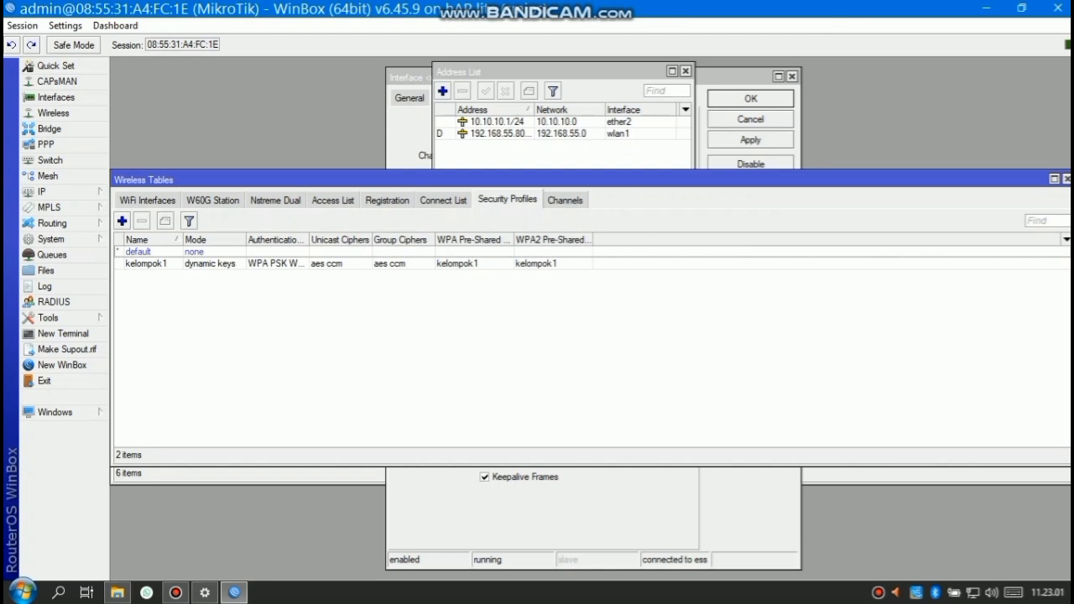
Create security profile 'wifikelompok1' with dynamic keys, allowing WPA/WPA2 PSK and EAP
{"action": "left_click", "coordinate": [122, 221]}
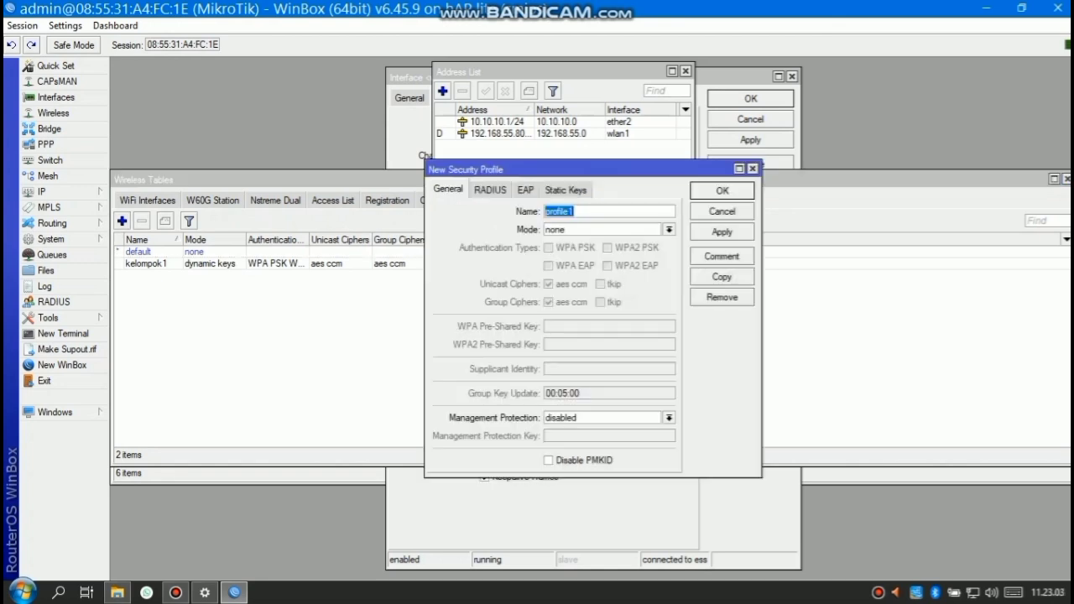
{"action": "type", "text": "wif"}
{"action": "key", "text": "BackSpace"}
{"action": "key", "text": "BackSpace"}
{"action": "type", "text": "ifikelompok1"}
{"action": "left_click", "coordinate": [669, 230]}
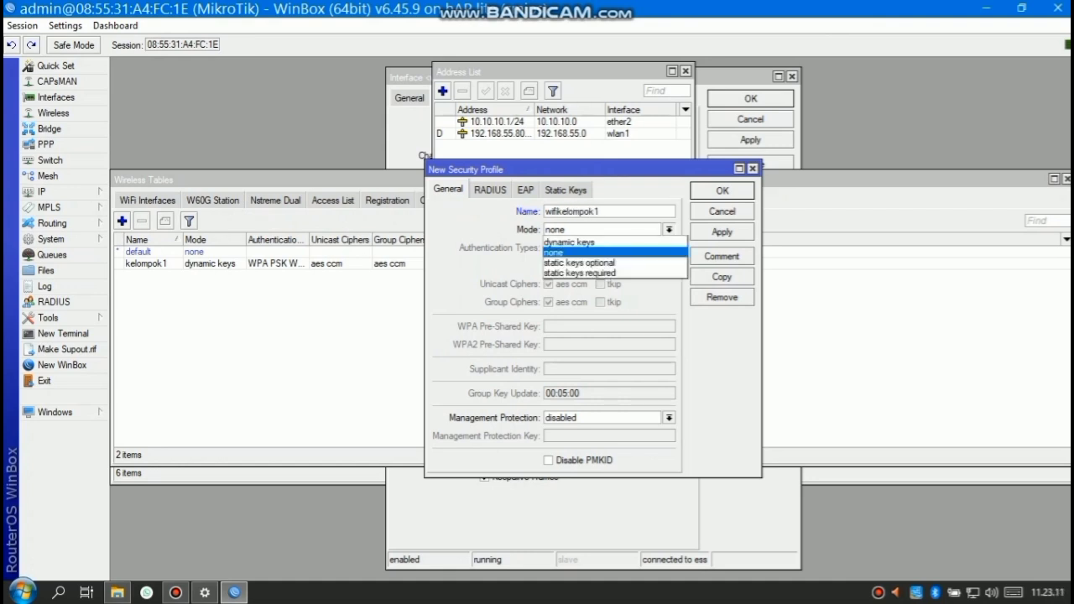
{"action": "left_click", "coordinate": [575, 242]}
{"action": "left_click", "coordinate": [549, 249]}
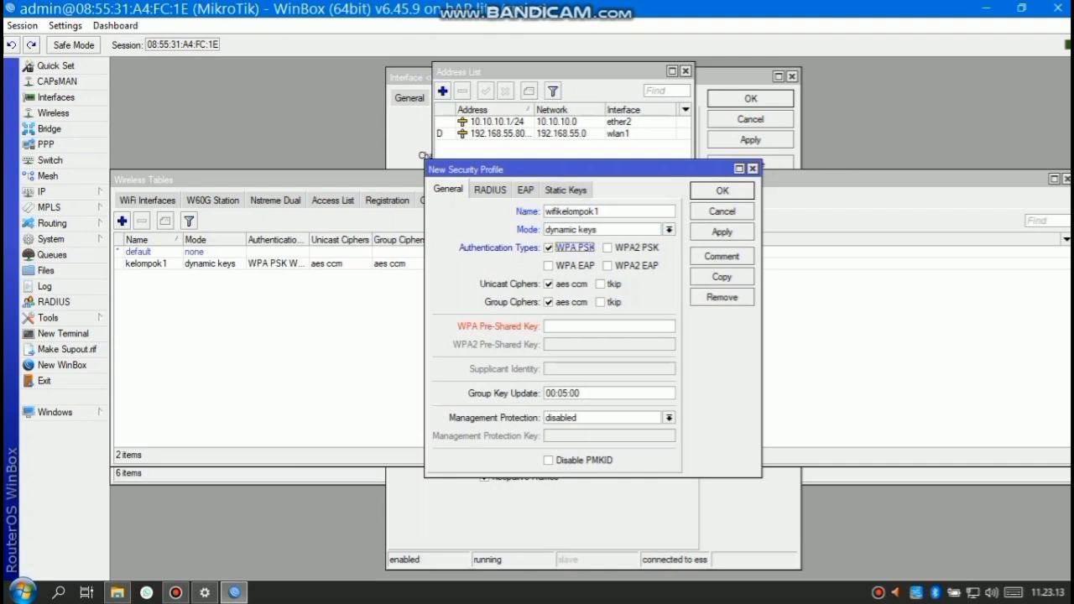
{"action": "left_click", "coordinate": [549, 266]}
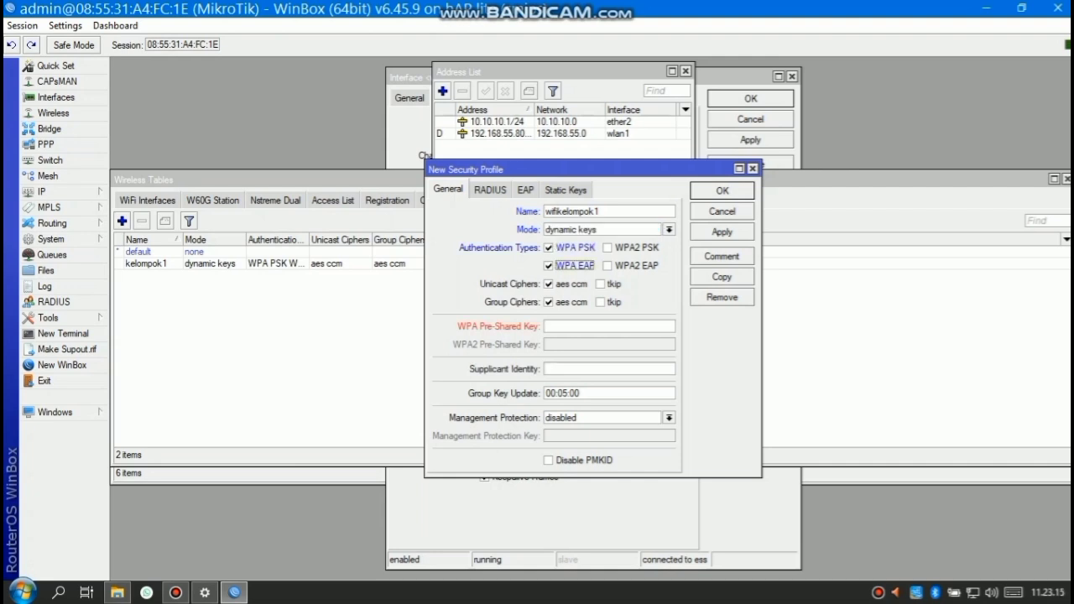
{"action": "left_click", "coordinate": [608, 248]}
{"action": "left_click", "coordinate": [607, 266]}
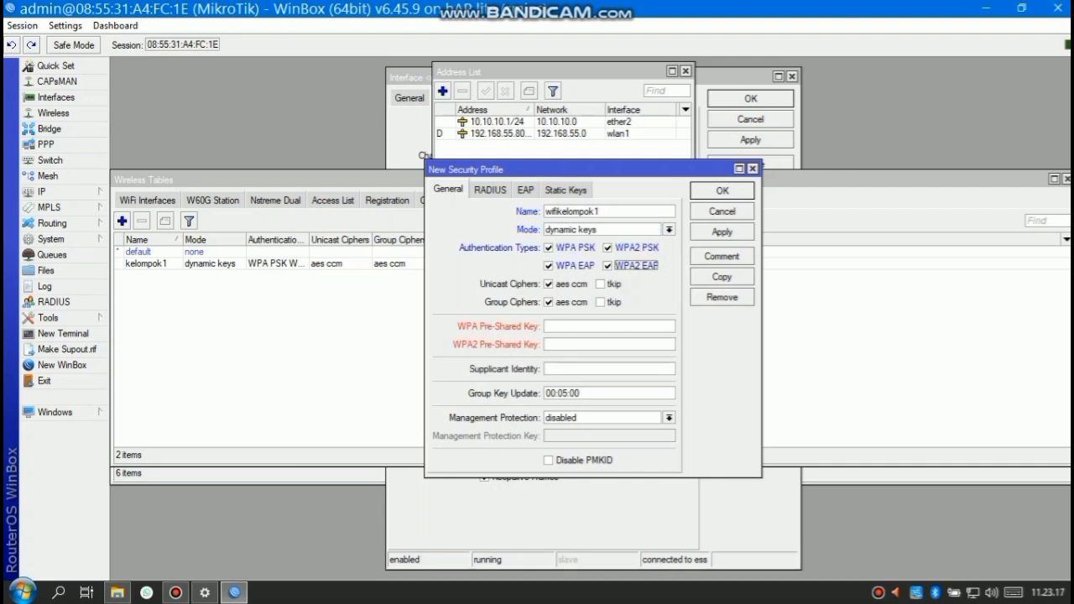
Enter the WPA and WPA2 pre-shared keys and save the profile
{"action": "left_click", "coordinate": [608, 327]}
{"action": "type", "text": "12345678"}
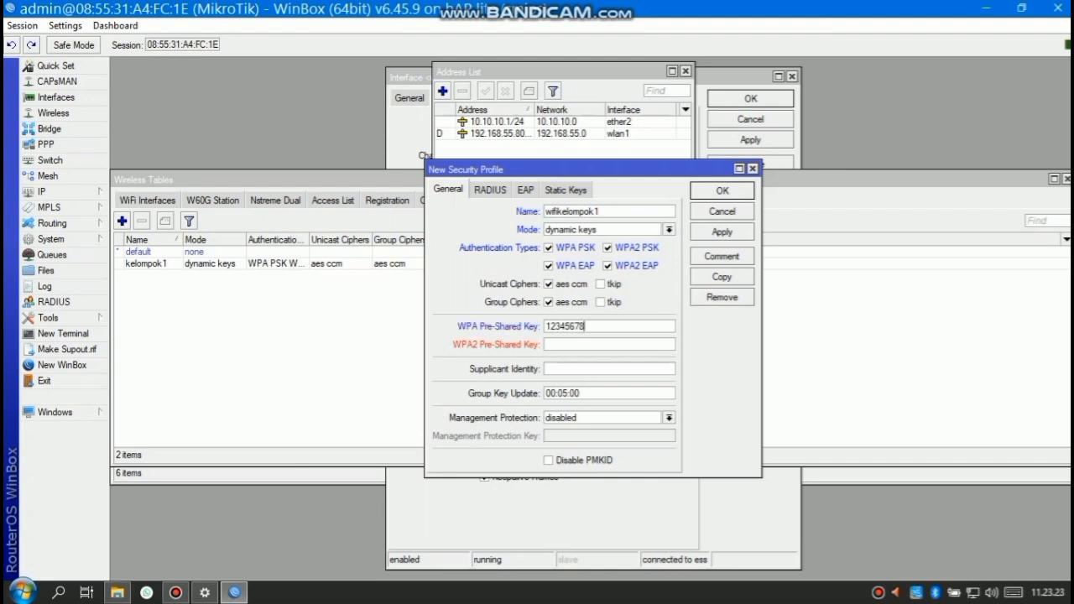
{"action": "left_click", "coordinate": [609, 344]}
{"action": "type", "text": "12345678"}
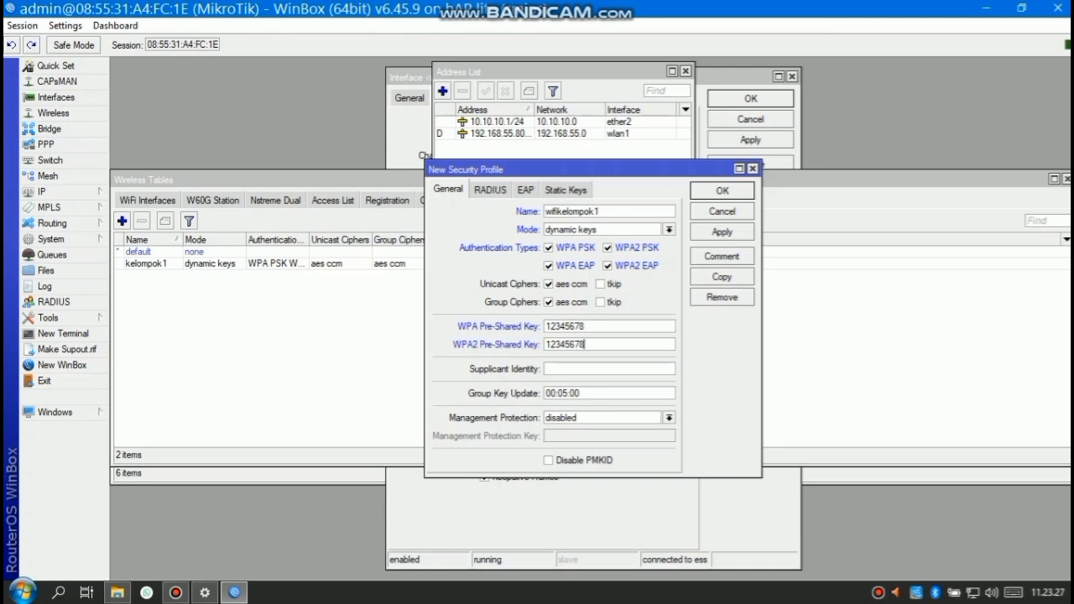
{"action": "left_click", "coordinate": [721, 231]}
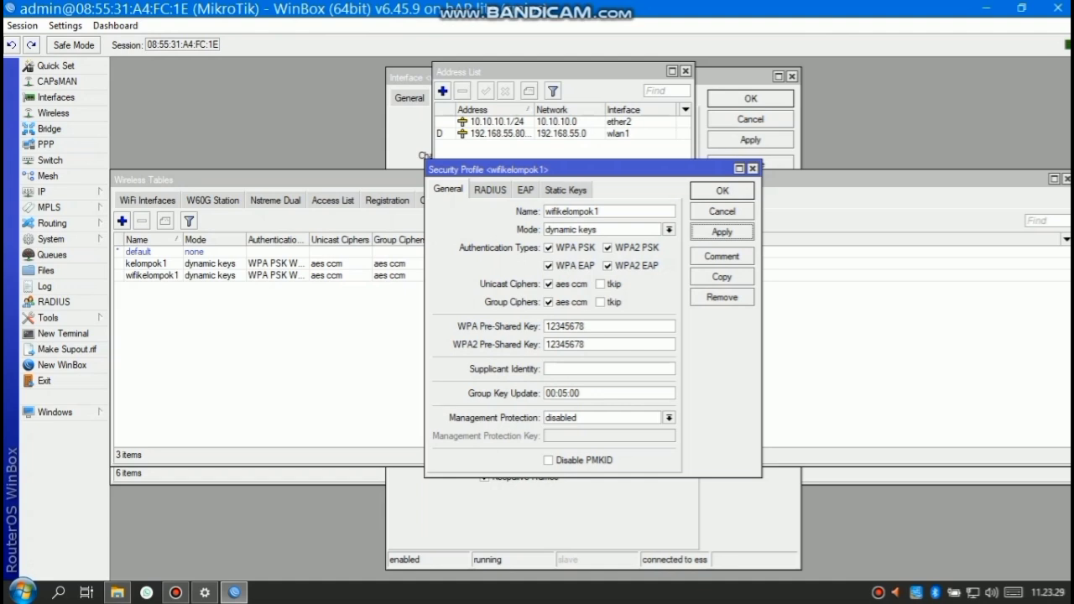
{"action": "left_click", "coordinate": [721, 191]}
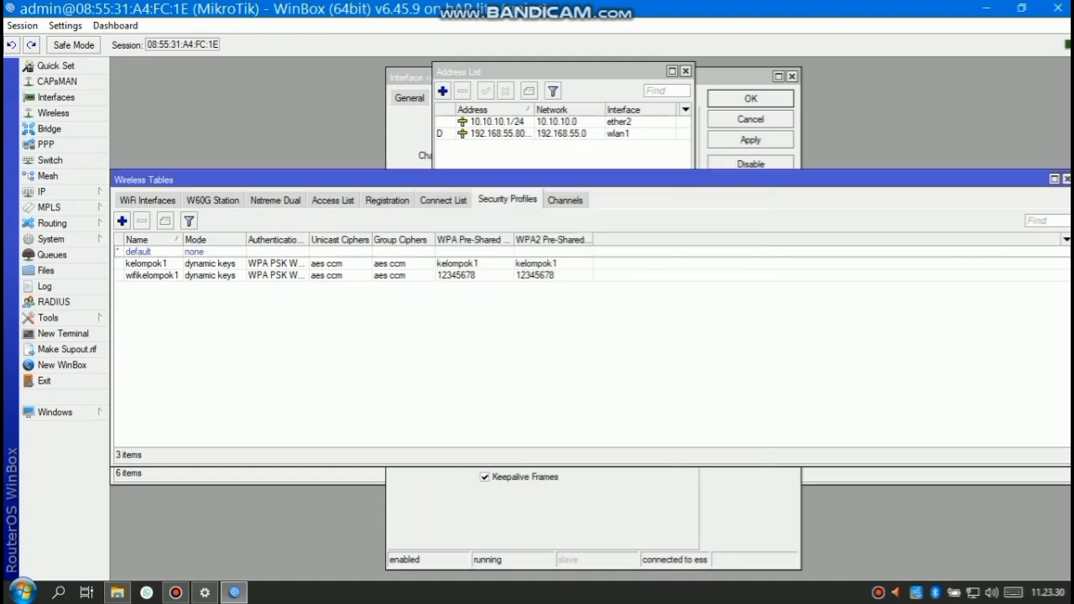
{"action": "left_click", "coordinate": [148, 201]}
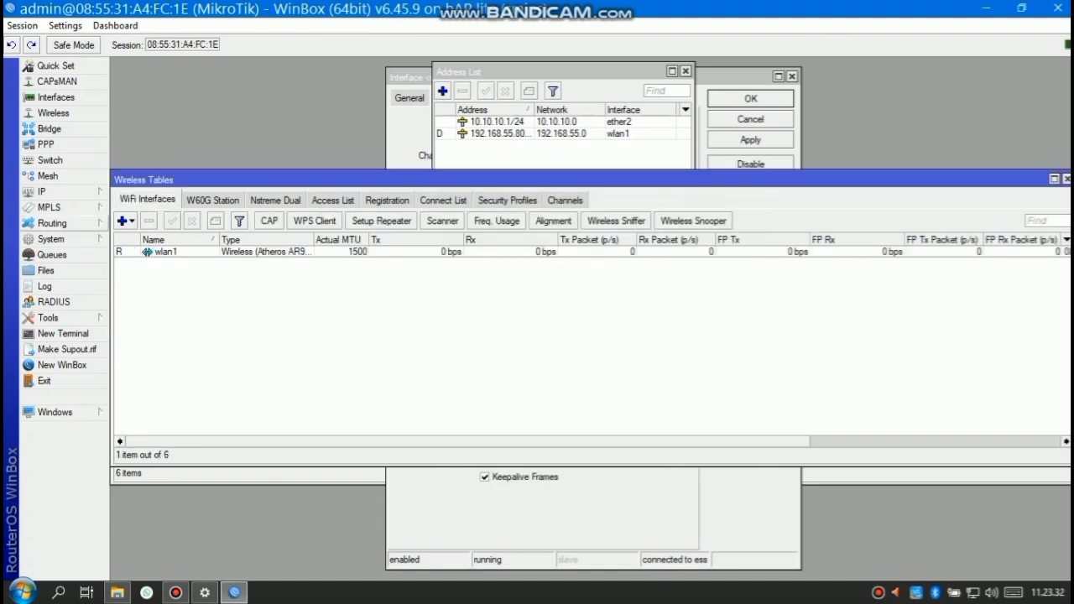
Add a new virtual wireless interface named wifikelompok1
{"action": "left_click", "coordinate": [126, 220]}
{"action": "left_click", "coordinate": [154, 240]}
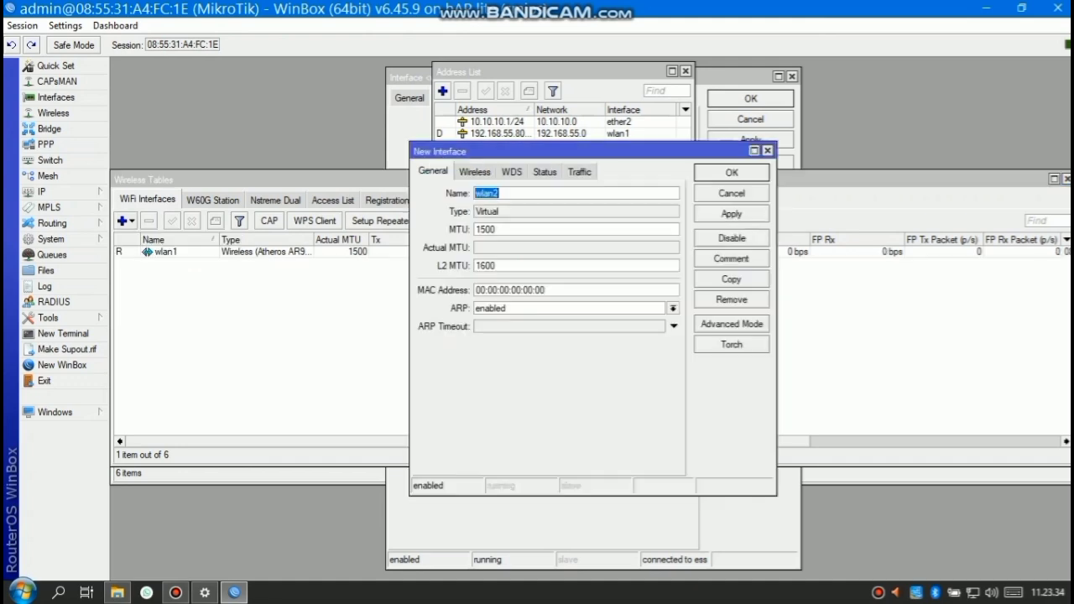
{"action": "type", "text": "wifikelomok1"}
{"action": "key", "text": "BackSpace"}
{"action": "key", "text": "BackSpace"}
{"action": "key", "text": "BackSpace"}
{"action": "type", "text": "pok1"}
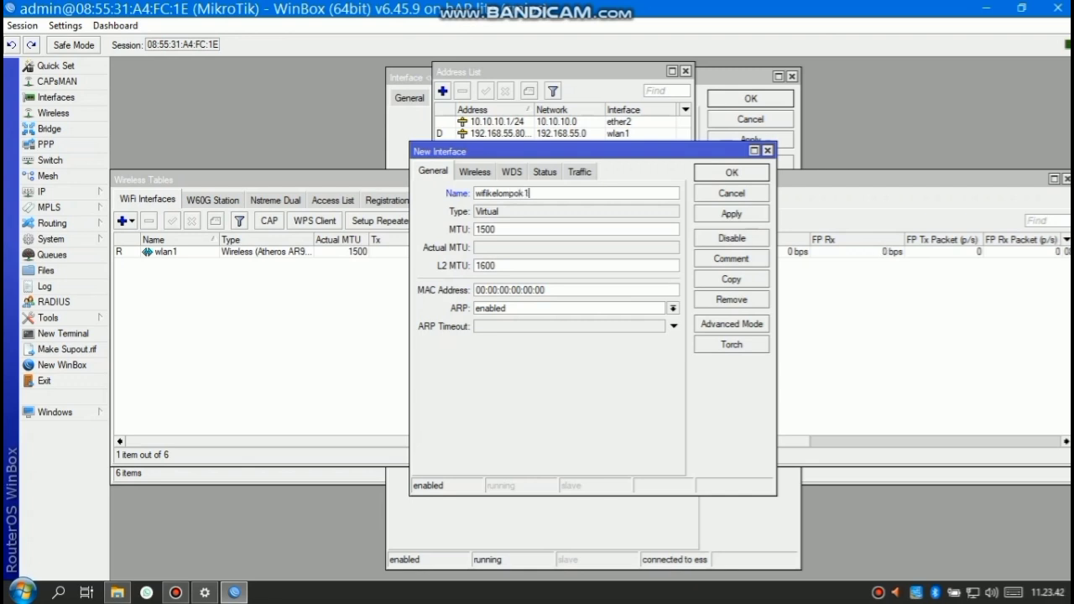
Set the virtual interface's SSID to wifikelompok1
{"action": "left_click", "coordinate": [475, 172]}
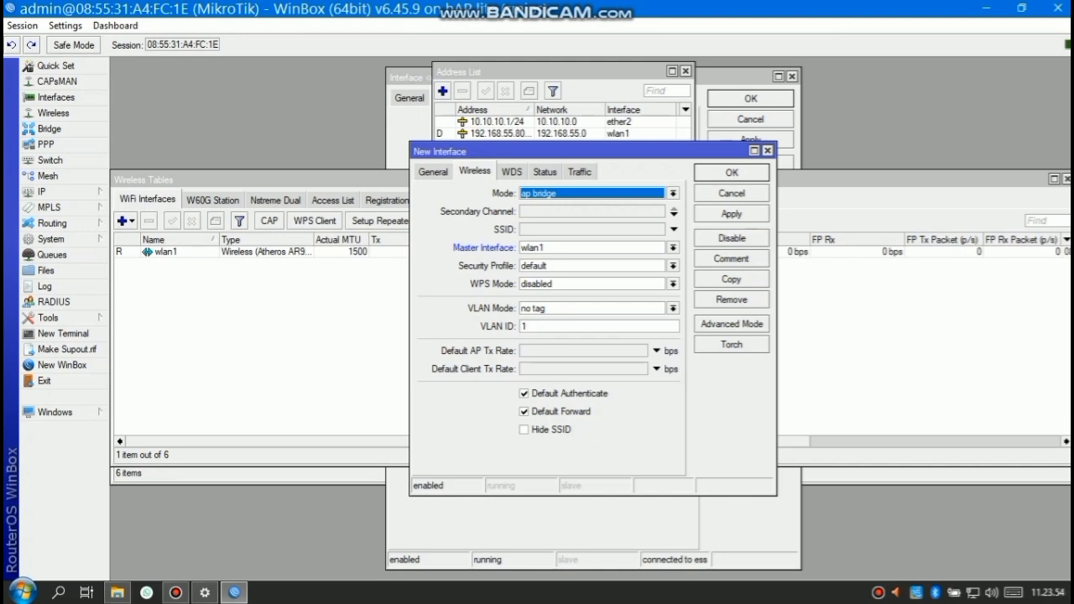
{"action": "left_click", "coordinate": [433, 172]}
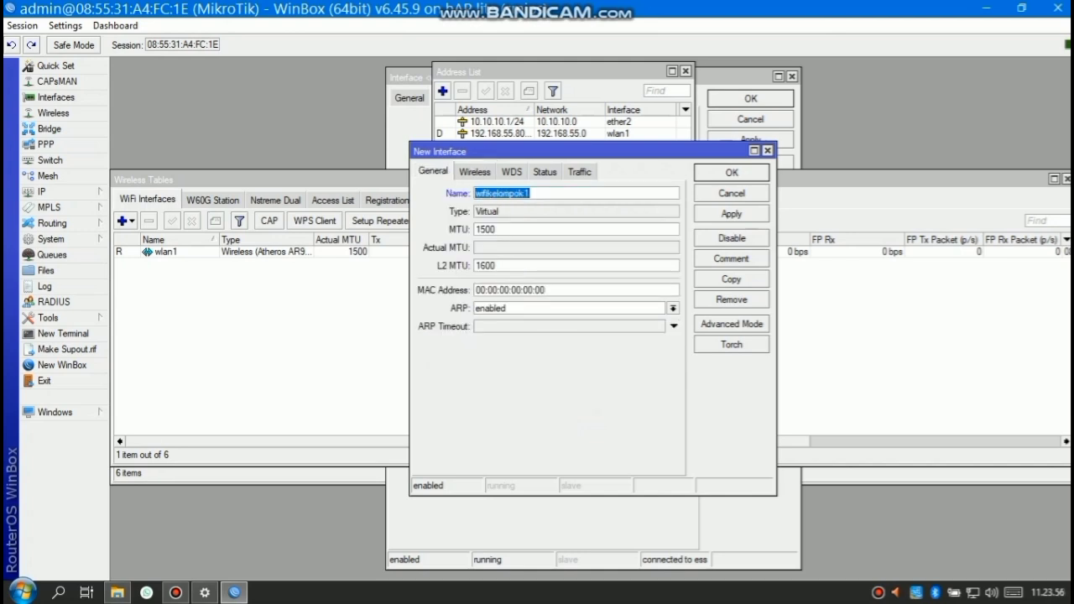
{"action": "left_click", "coordinate": [475, 172]}
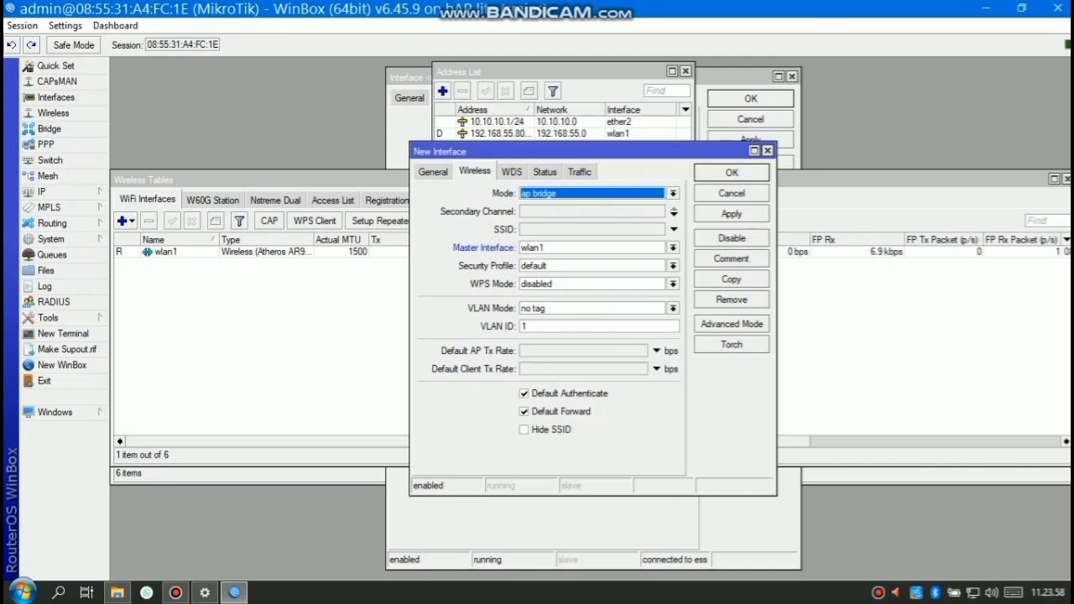
{"action": "left_click", "coordinate": [593, 230]}
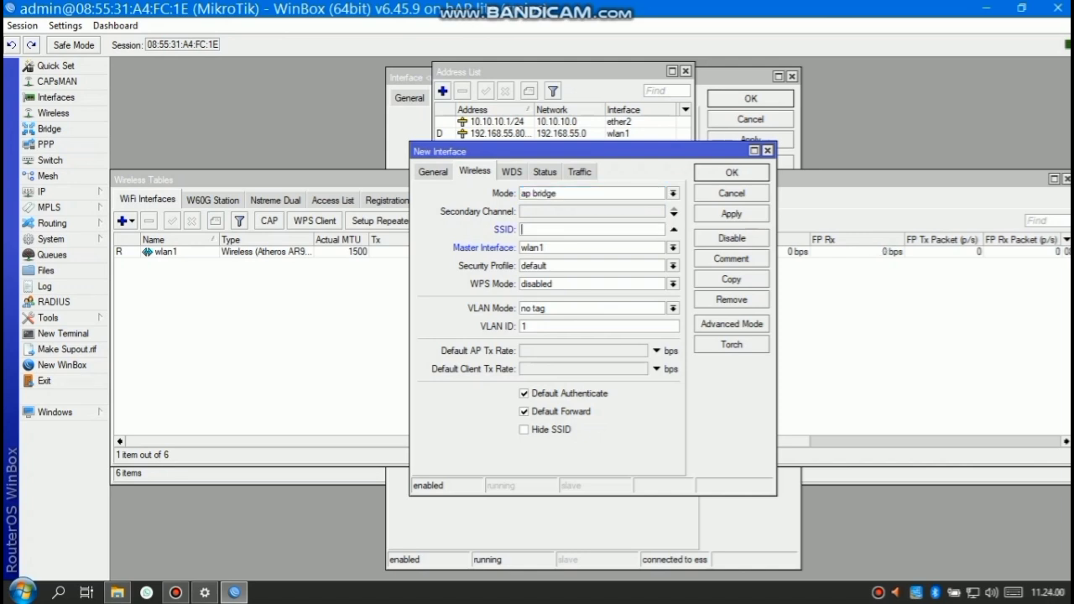
{"action": "left_click", "coordinate": [674, 229]}
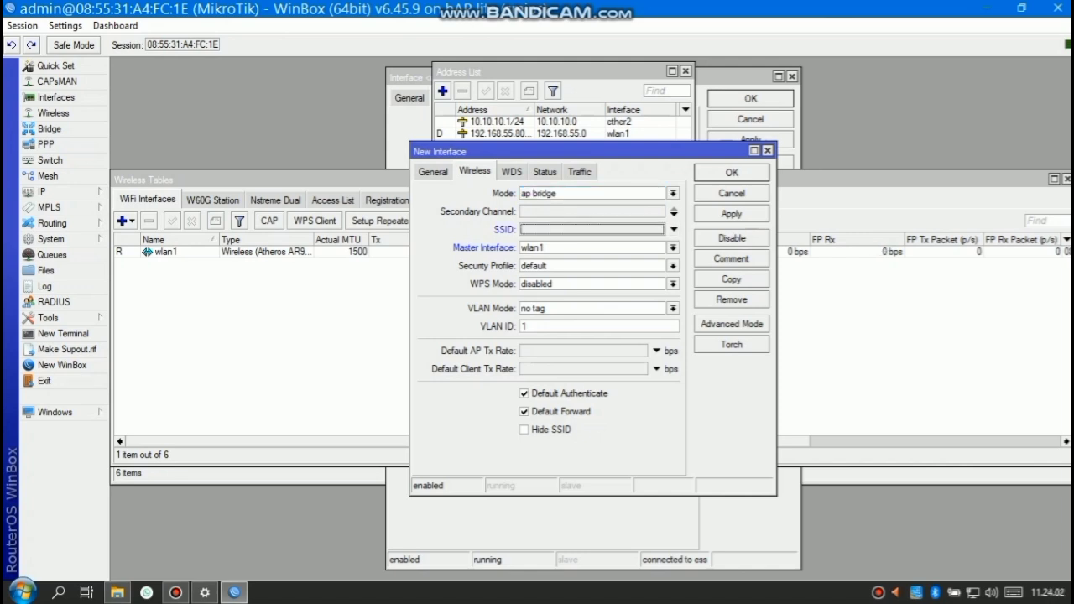
{"action": "left_click", "coordinate": [674, 230]}
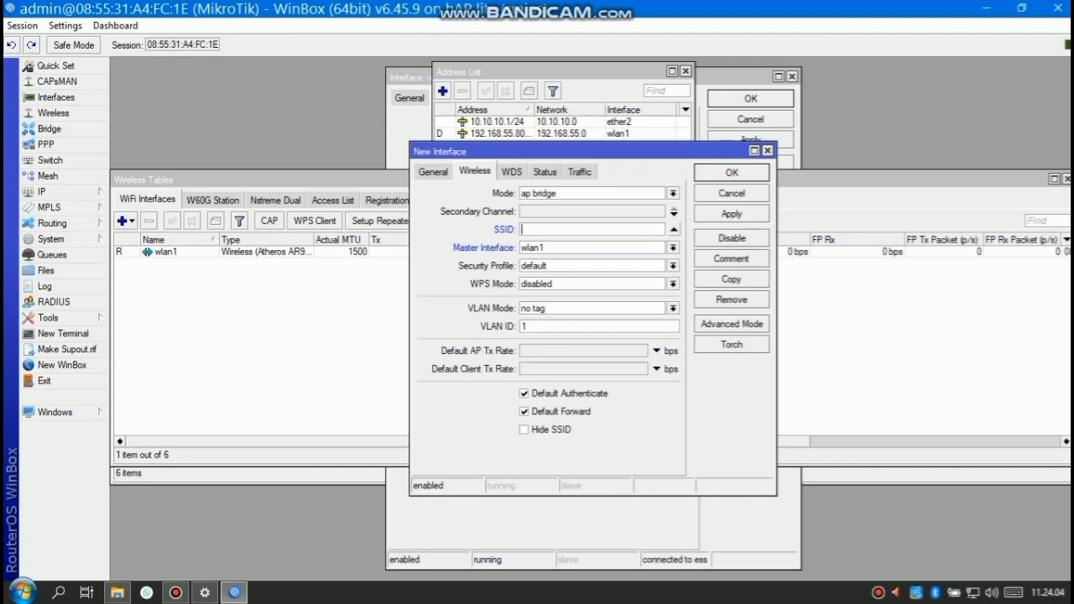
{"action": "type", "text": "wifikelompok 1"}
Assign the wifikelompok1 security profile and save the virtual AP
{"action": "left_click", "coordinate": [673, 266]}
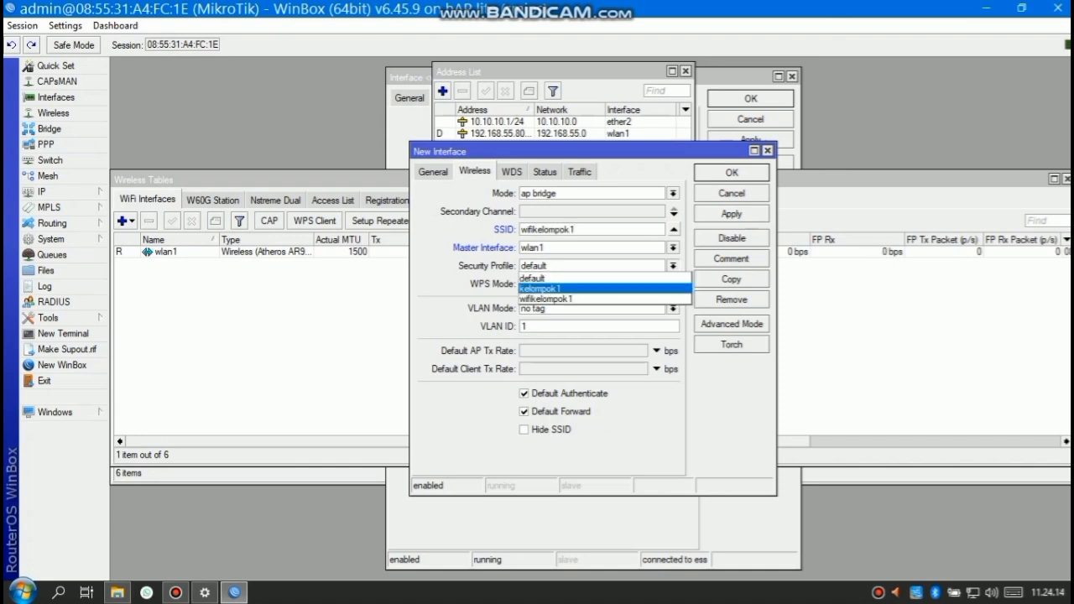
{"action": "left_click", "coordinate": [547, 298]}
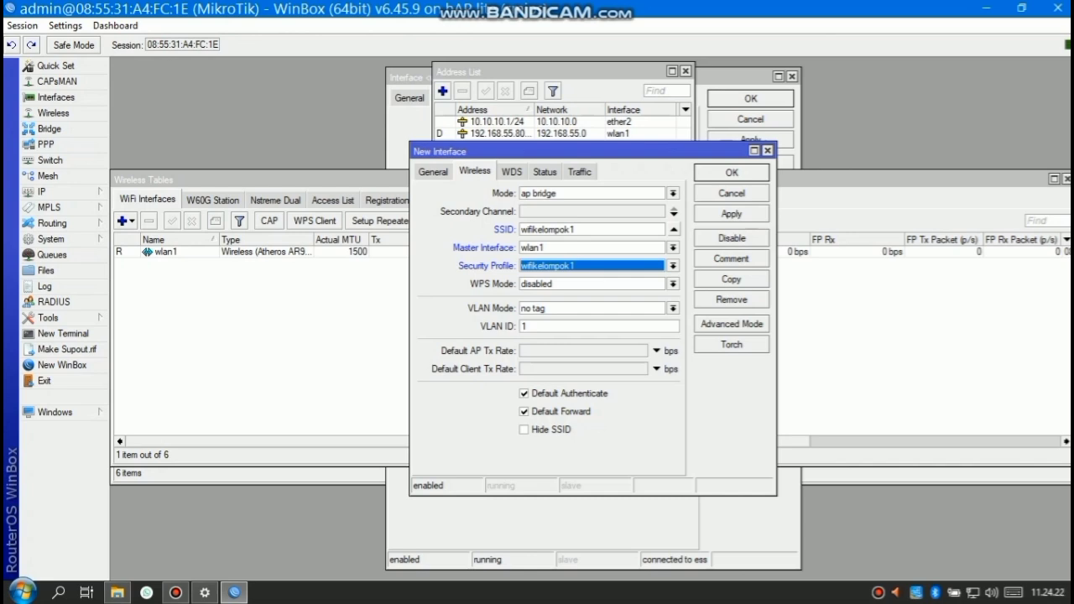
{"action": "left_click", "coordinate": [732, 213]}
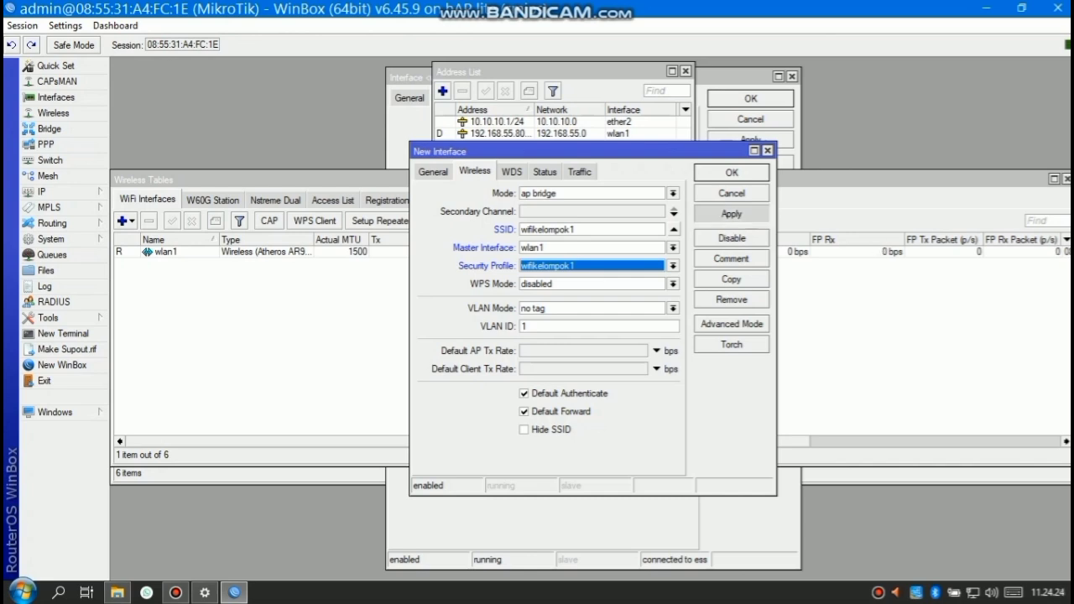
{"action": "left_click", "coordinate": [731, 173]}
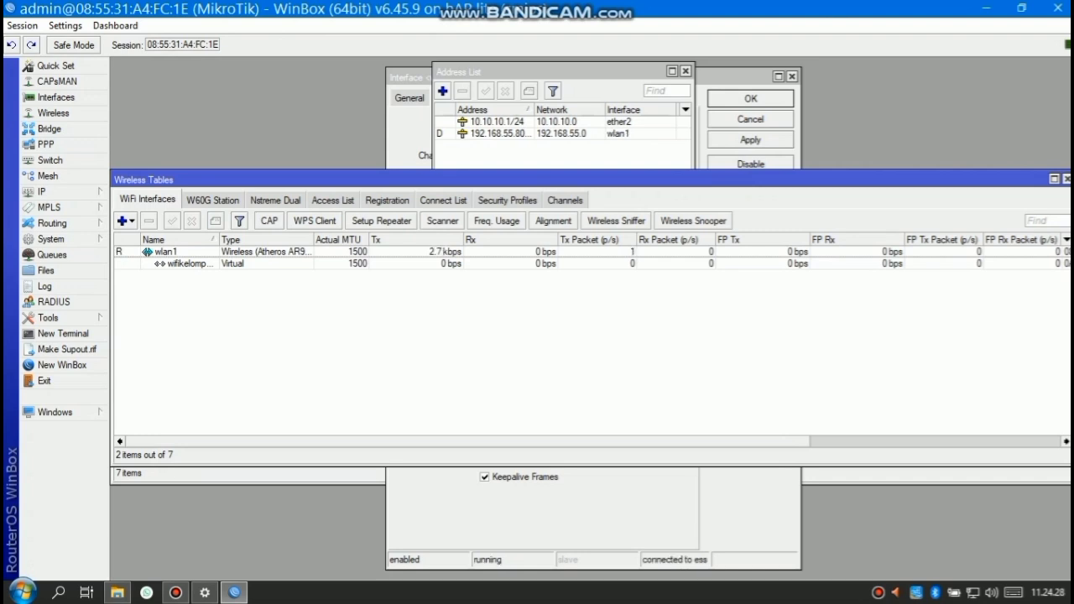
{"action": "left_click", "coordinate": [42, 193]}
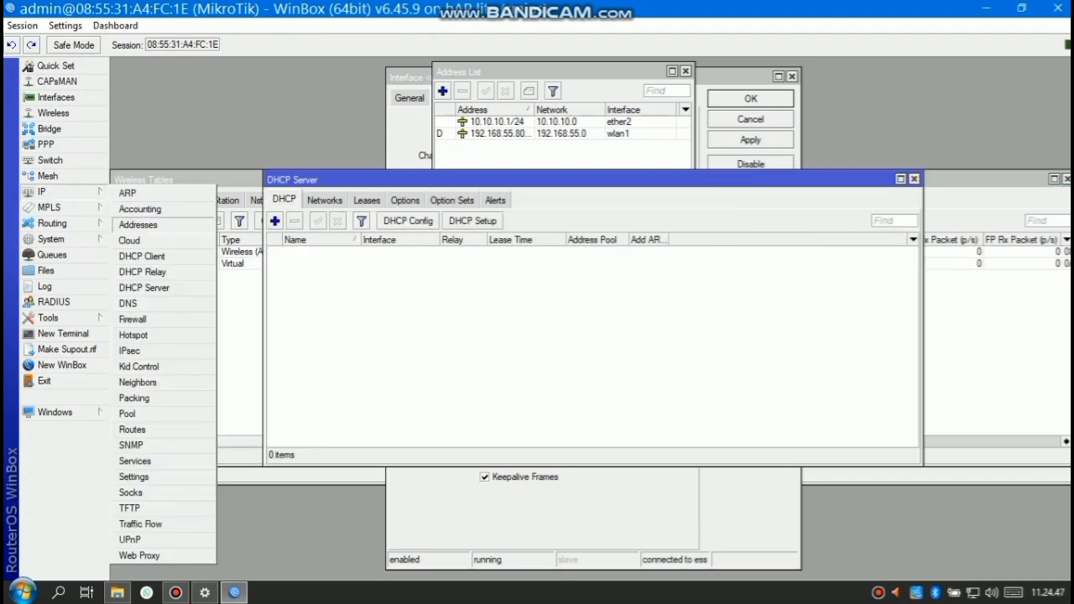
Add the IP address 192.168.10.2/24 on interface wifikelompok1
{"action": "left_click", "coordinate": [141, 223]}
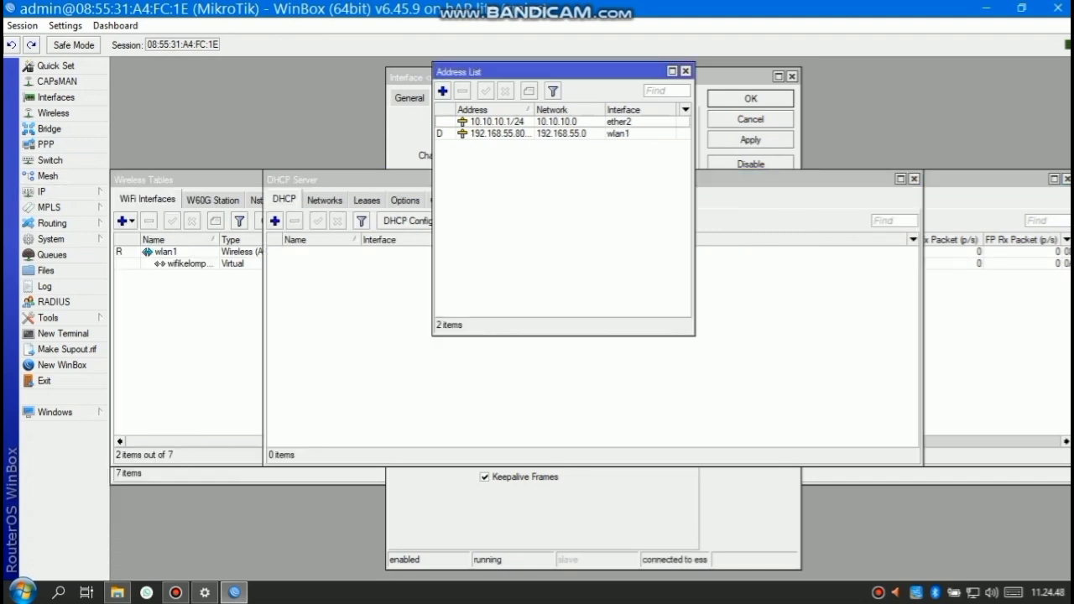
{"action": "left_click", "coordinate": [442, 90]}
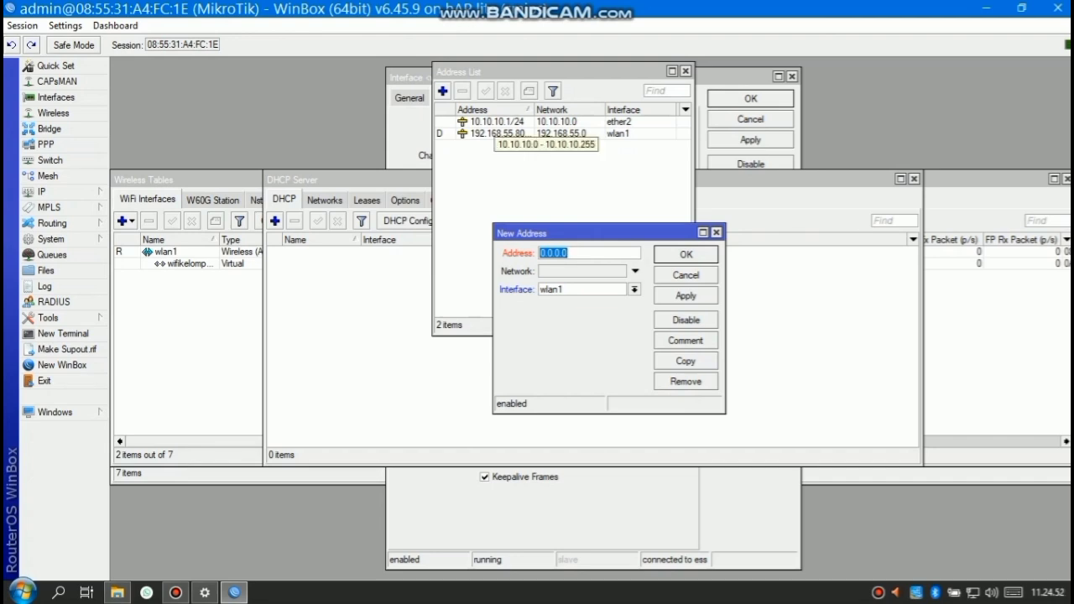
{"action": "type", "text": "192"}
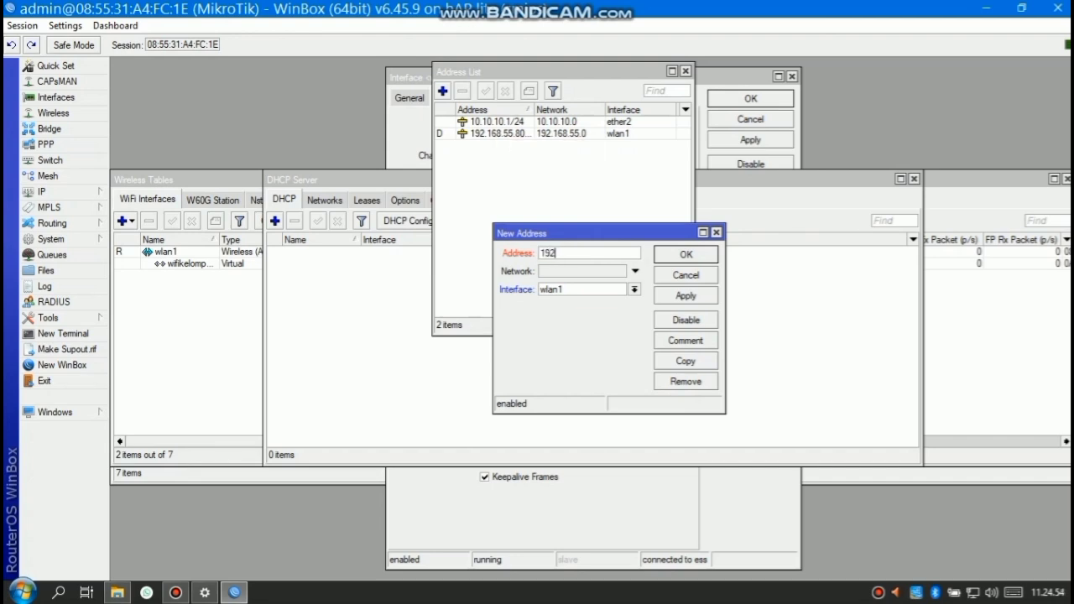
{"action": "type", "text": ".168.10.2/24"}
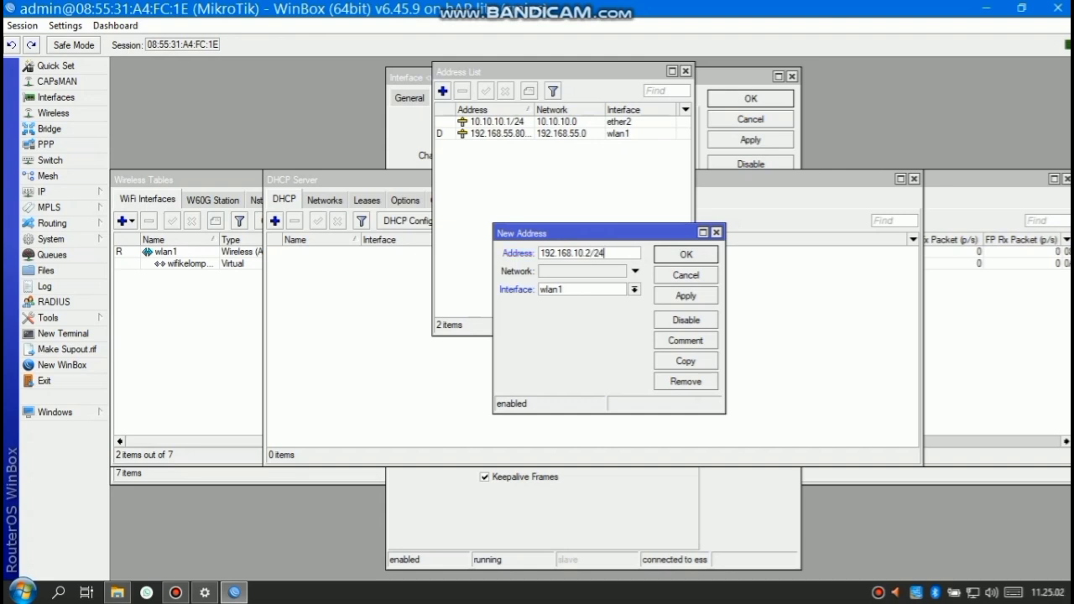
{"action": "left_click", "coordinate": [635, 289]}
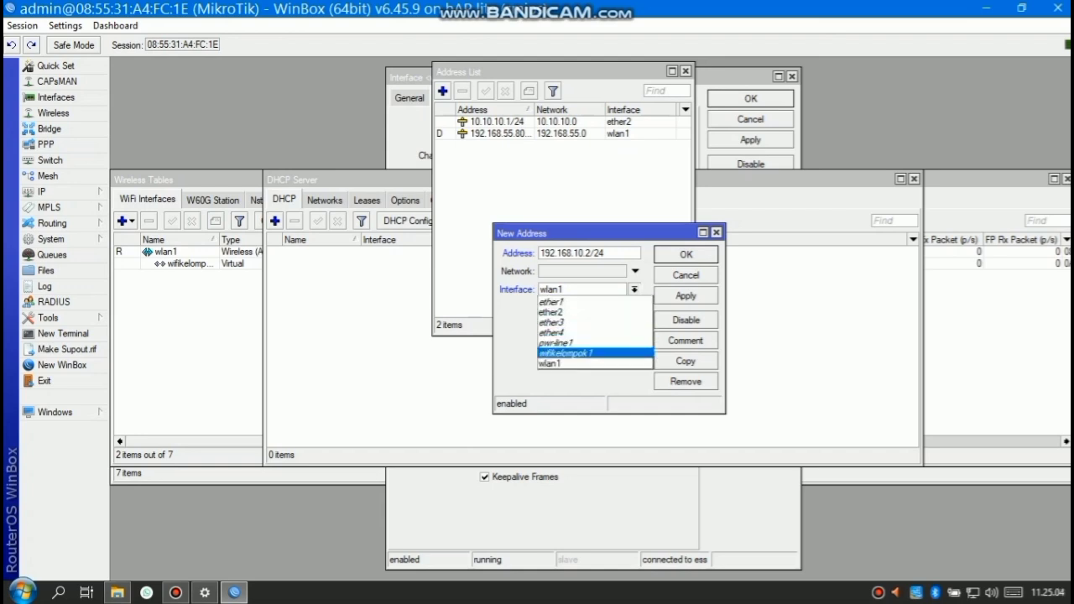
{"action": "key", "text": "Return"}
{"action": "left_click", "coordinate": [686, 295]}
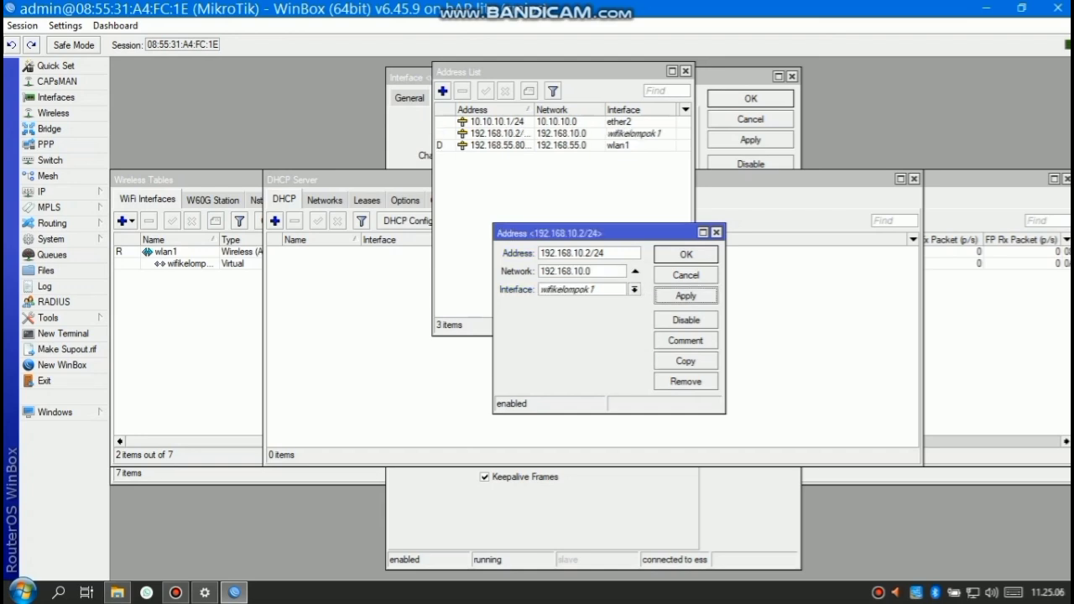
{"action": "left_click", "coordinate": [686, 254]}
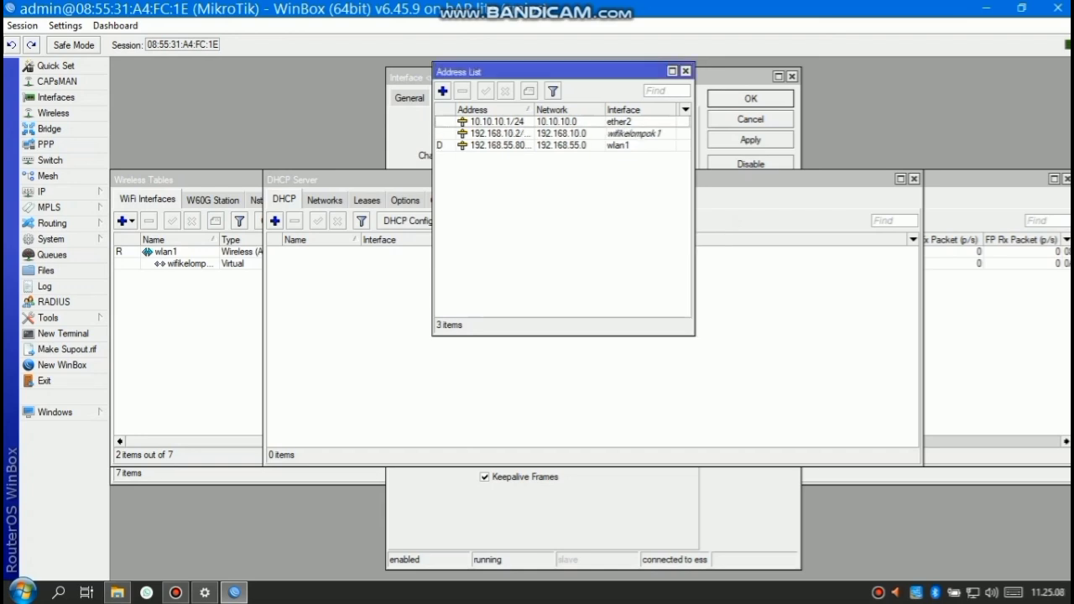
Run DHCP Setup on wifikelompok1 with gateway 192.168.10.2, default range and DNS, lease time 00:00:00
{"action": "left_click", "coordinate": [41, 191]}
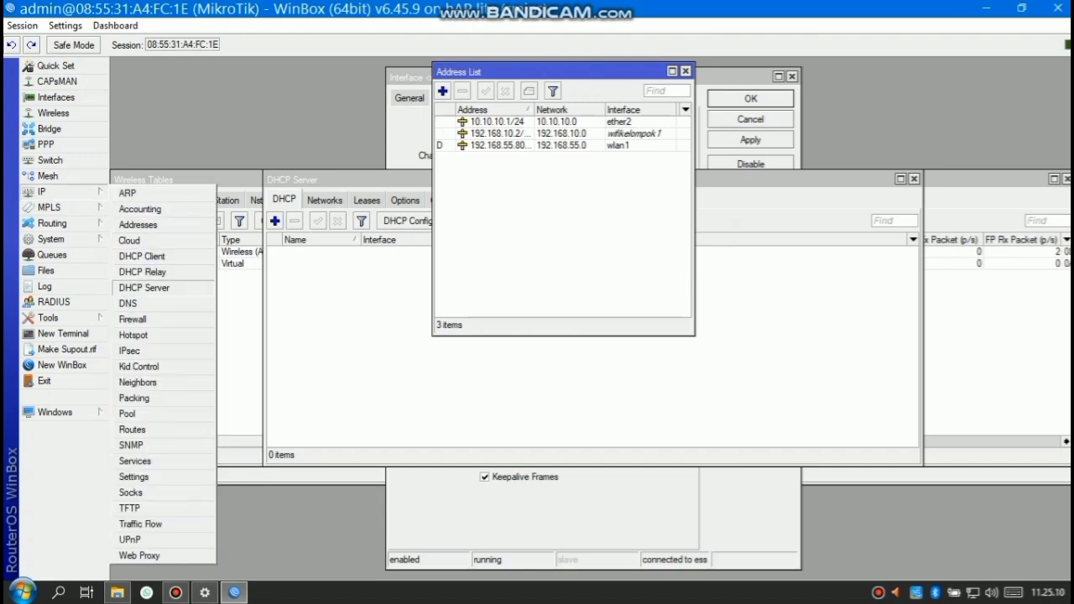
{"action": "left_click", "coordinate": [147, 285]}
{"action": "left_click", "coordinate": [472, 220]}
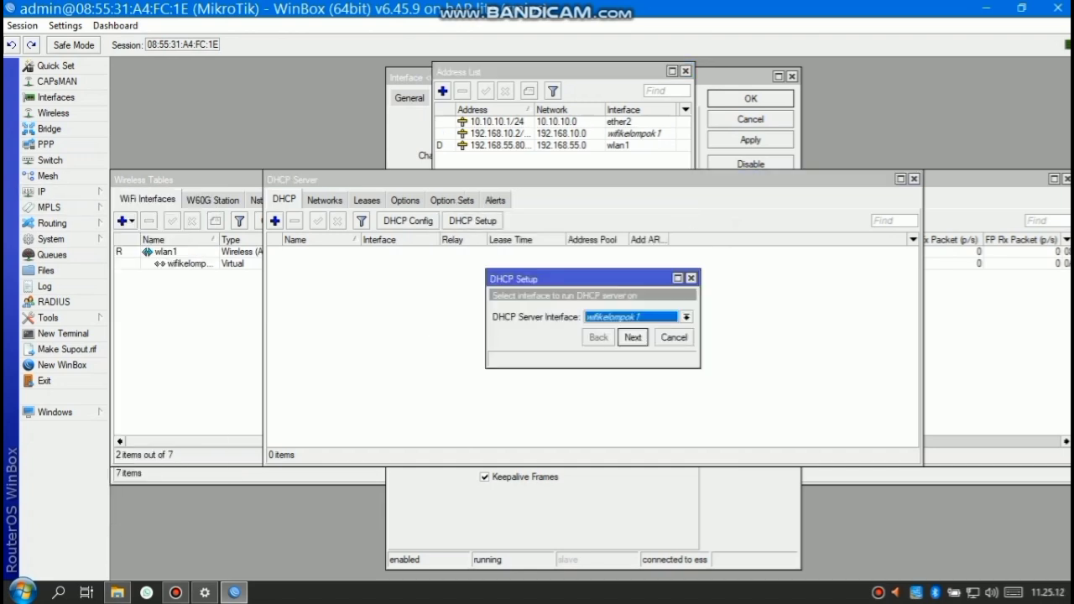
{"action": "left_click", "coordinate": [632, 337]}
{"action": "left_click", "coordinate": [633, 337]}
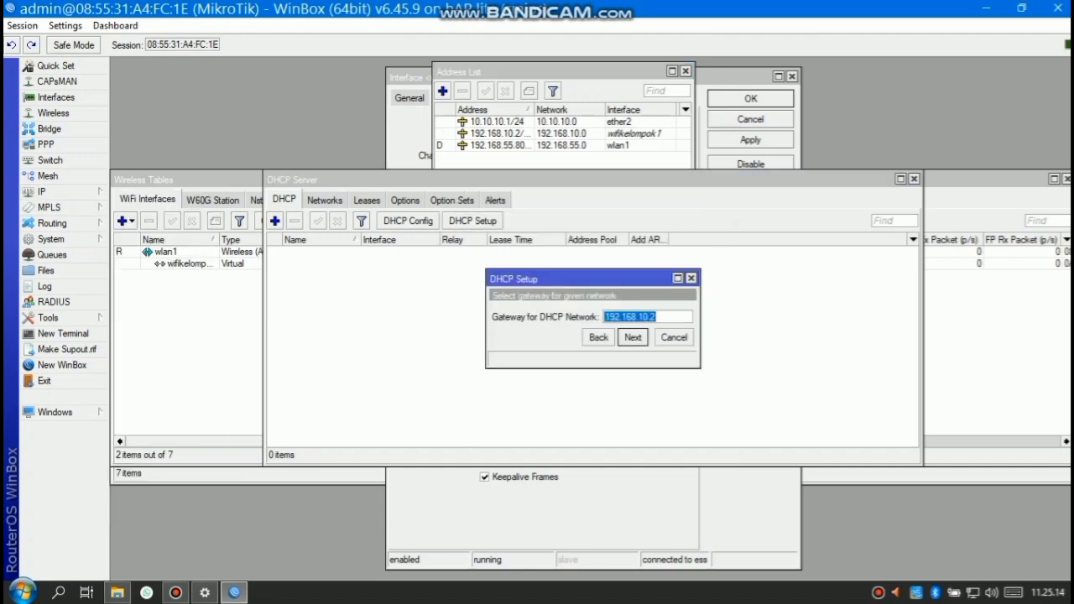
{"action": "left_click", "coordinate": [633, 337]}
{"action": "key", "text": "Return"}
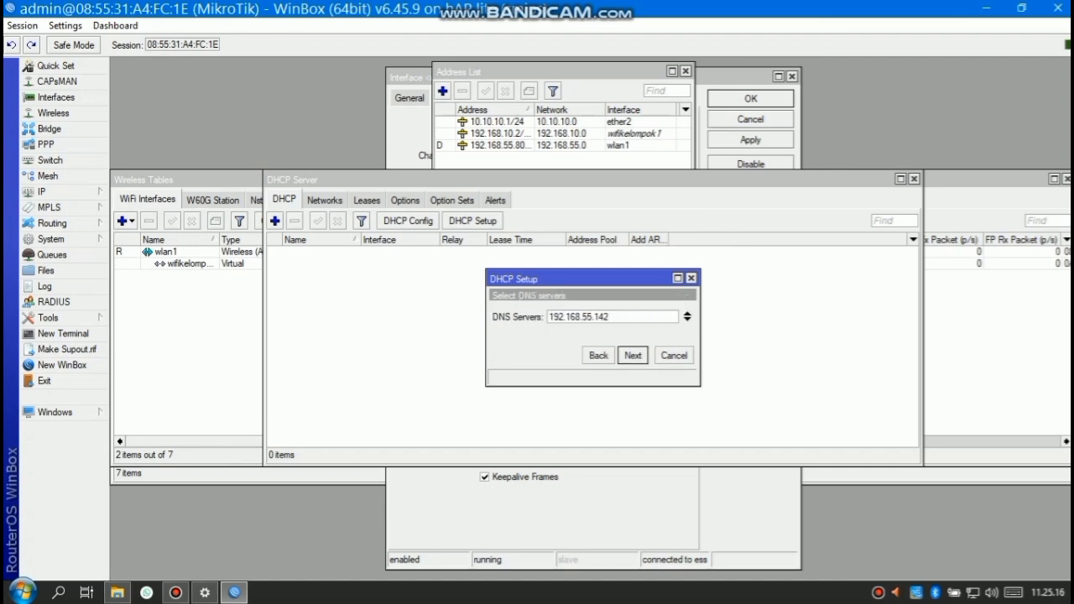
{"action": "key", "text": "Return"}
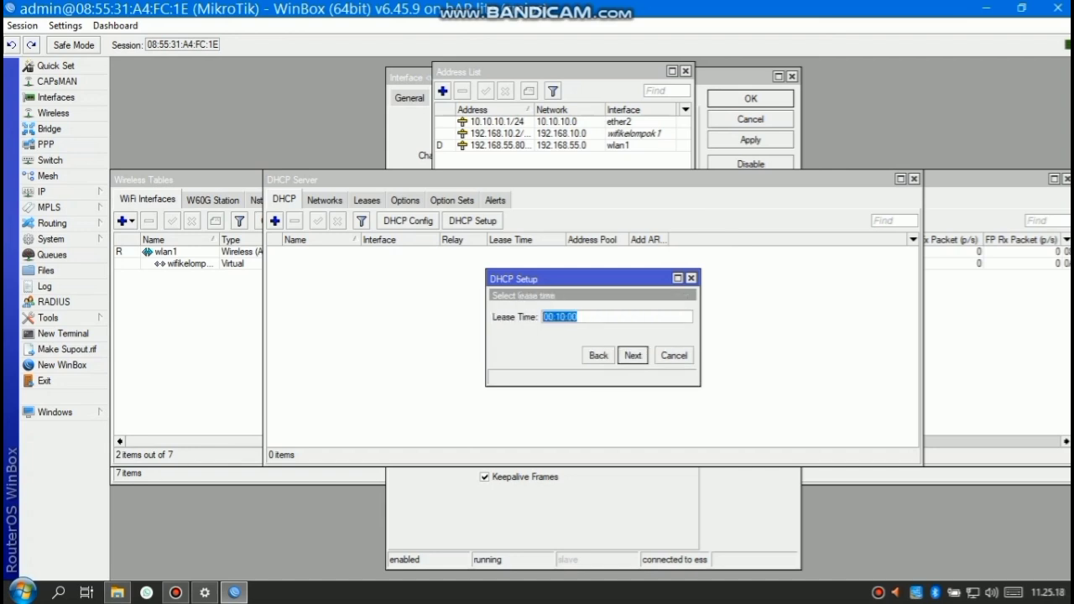
{"action": "left_click", "coordinate": [560, 317]}
{"action": "key", "text": "BackSpace"}
{"action": "type", "text": "00"}
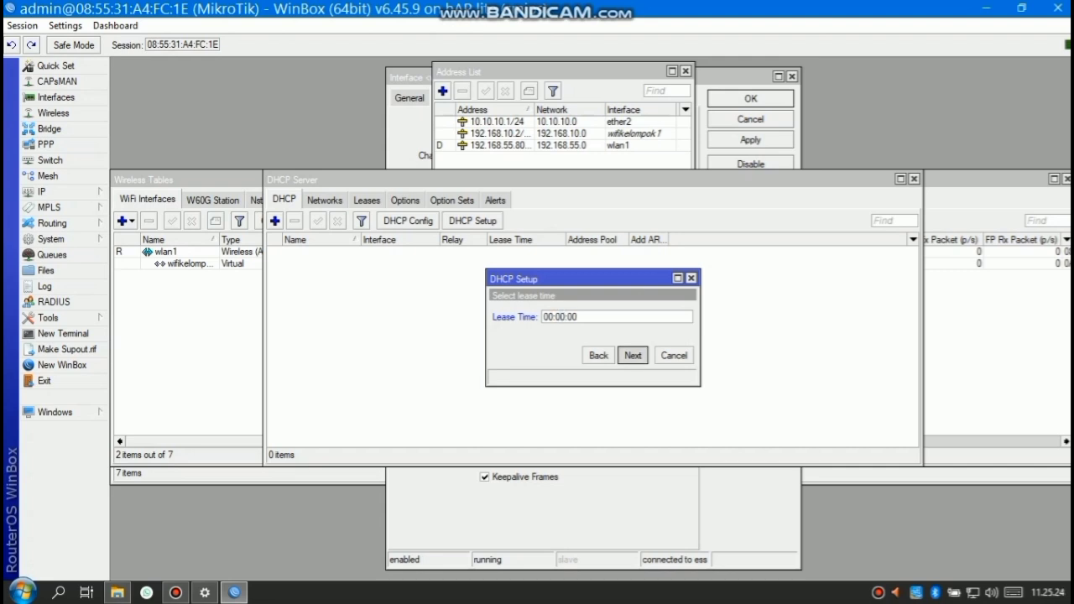
{"action": "left_click", "coordinate": [633, 355]}
{"action": "key", "text": "Return"}
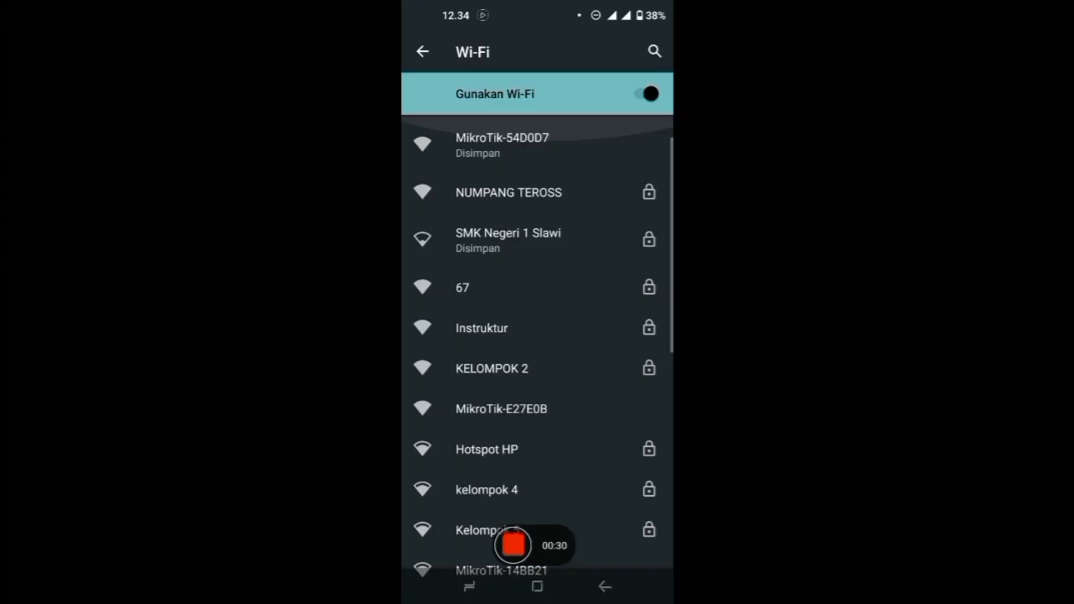
Join 'wifi kelompok 1' by entering the network password with Tampilkan sandi ticked, then Sambungkan
{"action": "scroll", "coordinate": [537, 352], "scroll_direction": "down", "scroll_amount": 5}
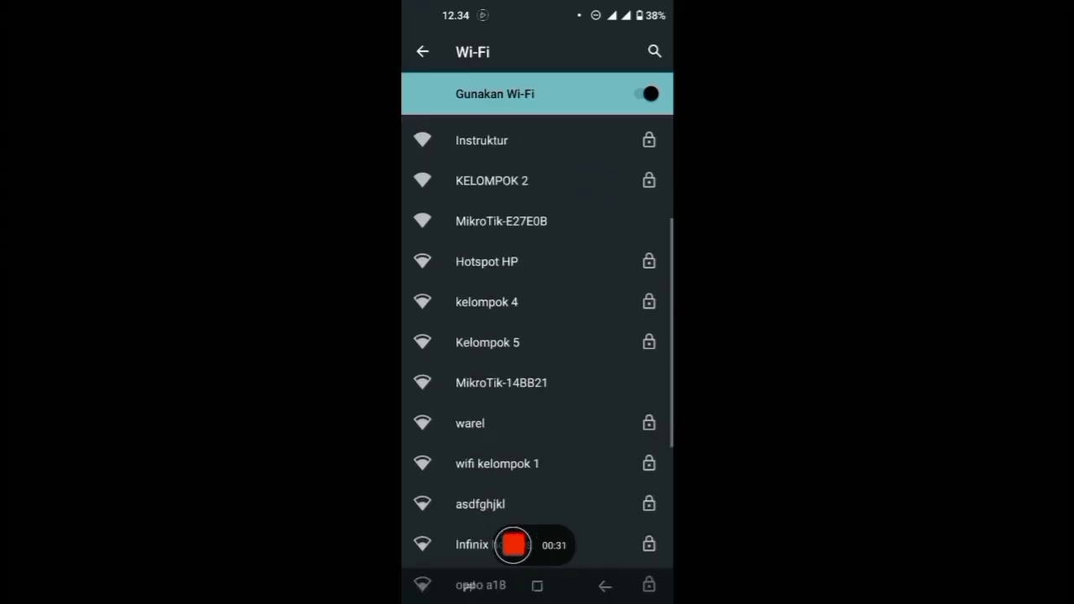
{"action": "left_click", "coordinate": [496, 396]}
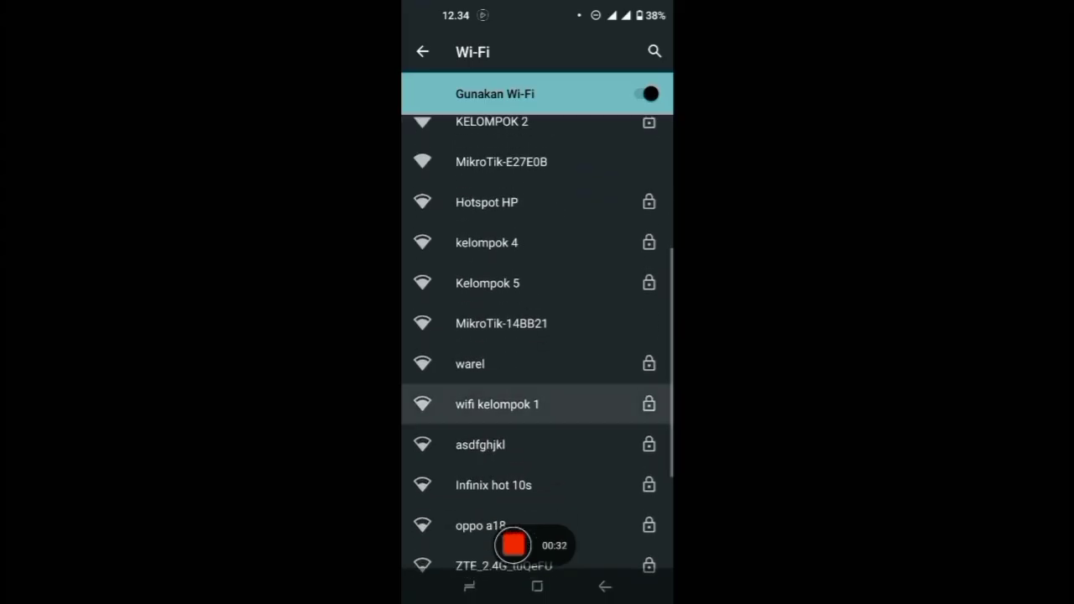
{"action": "type", "text": "8"}
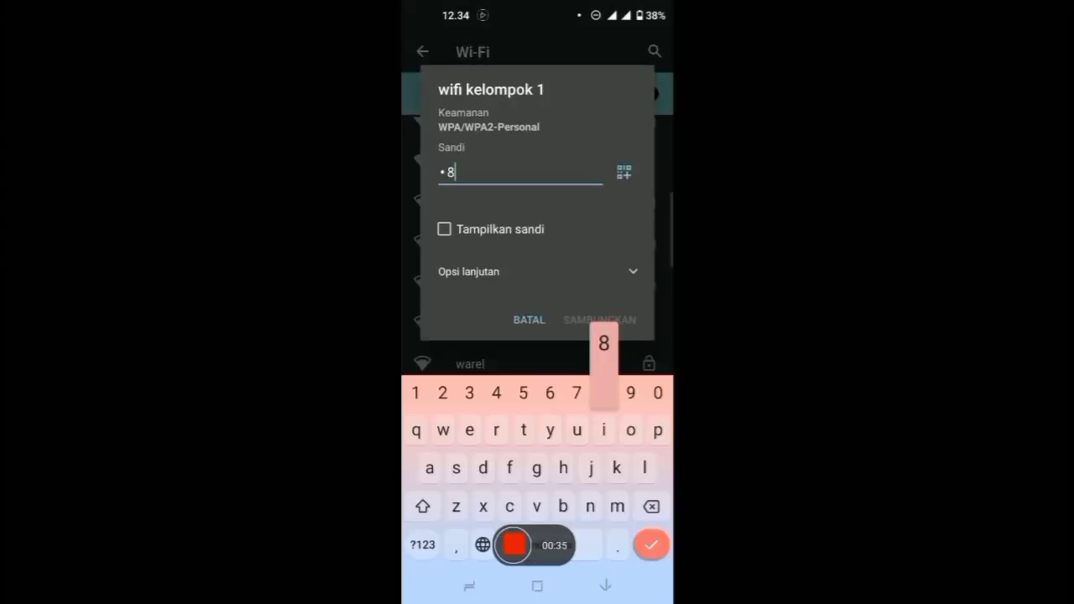
{"action": "type", "text": "88"}
{"action": "left_click", "coordinate": [444, 228]}
{"action": "type", "text": "88"}
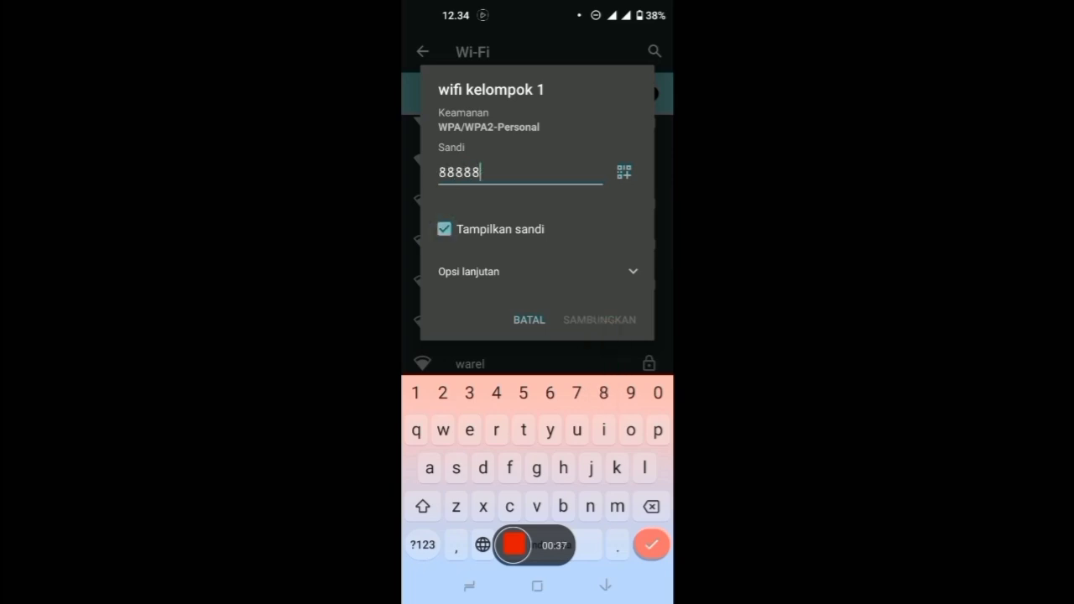
{"action": "type", "text": "88"}
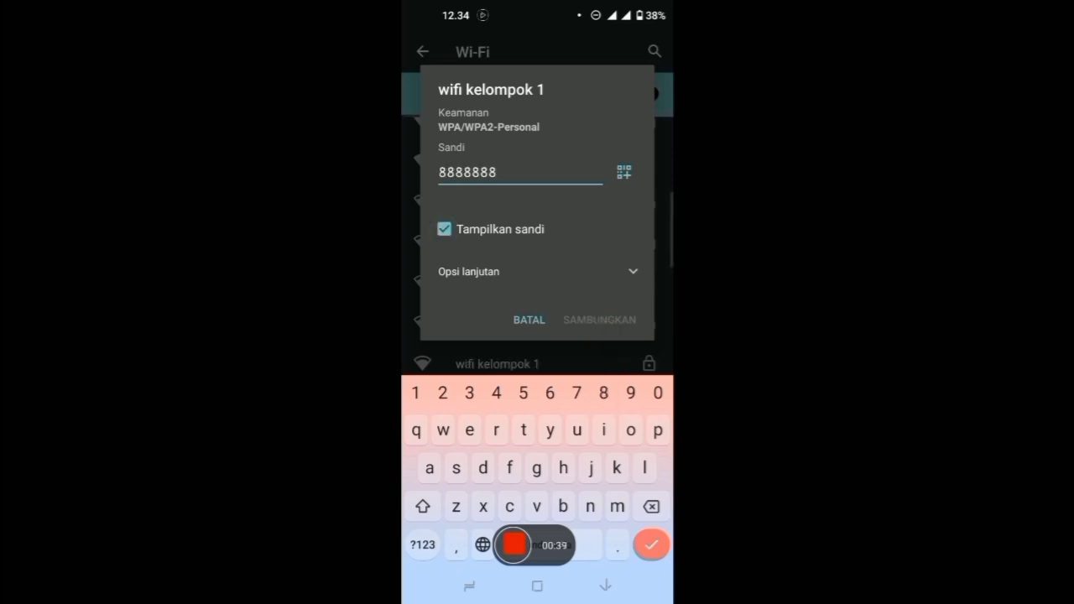
{"action": "type", "text": "8"}
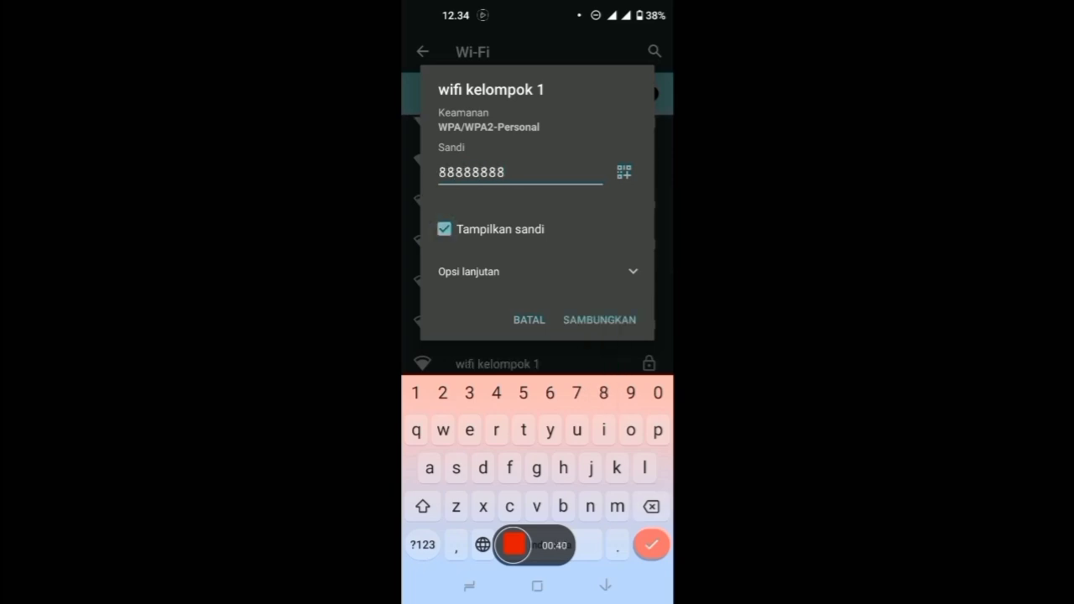
{"action": "left_click", "coordinate": [599, 320]}
{"action": "scroll", "coordinate": [538, 336], "scroll_direction": "up", "scroll_amount": 3}
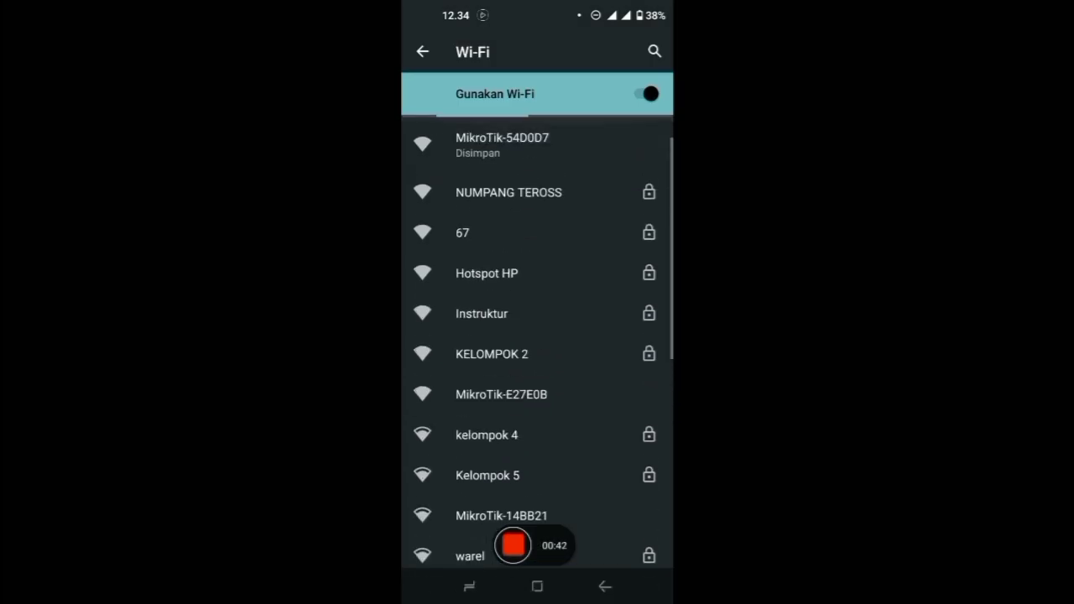